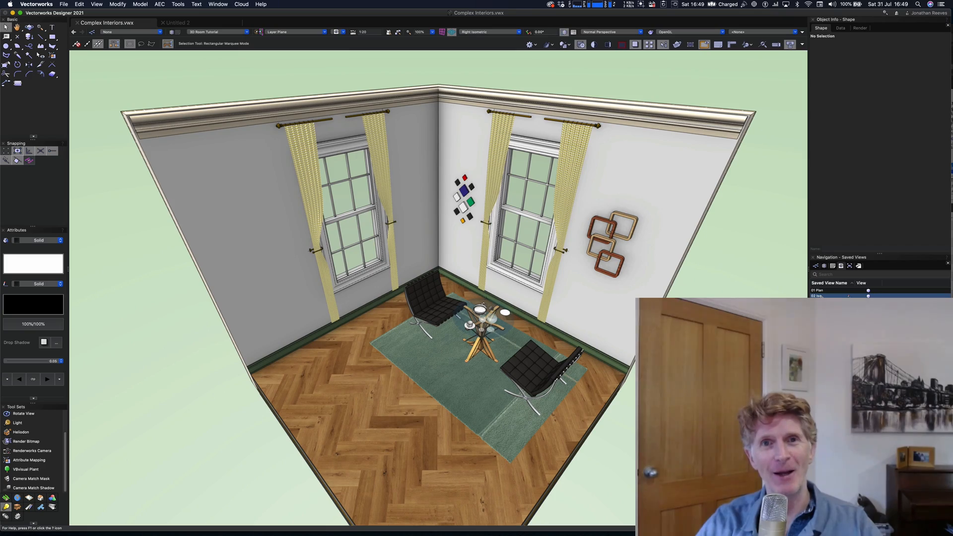
# Step: Look at the finished room model from its saved views
pyautogui.doubleClick(819, 302)
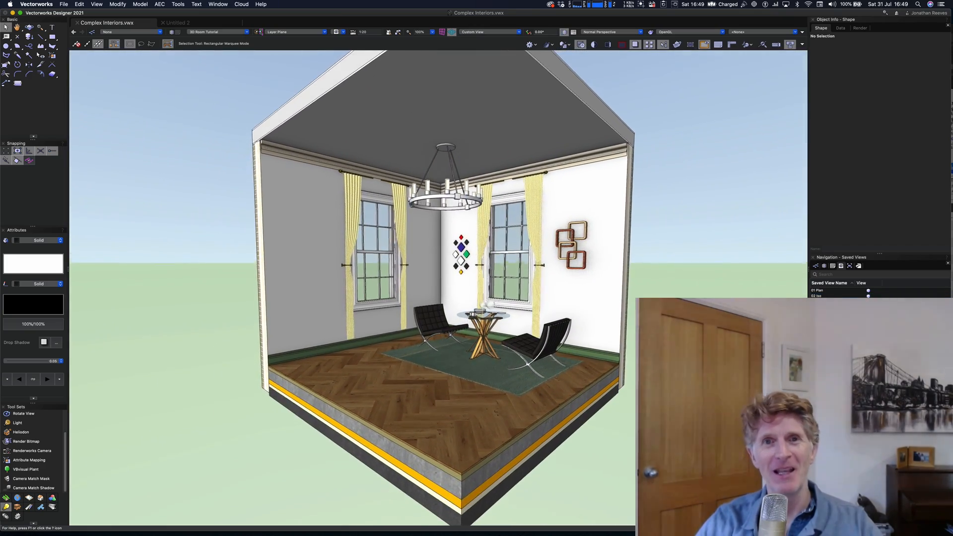
pyautogui.press('2')
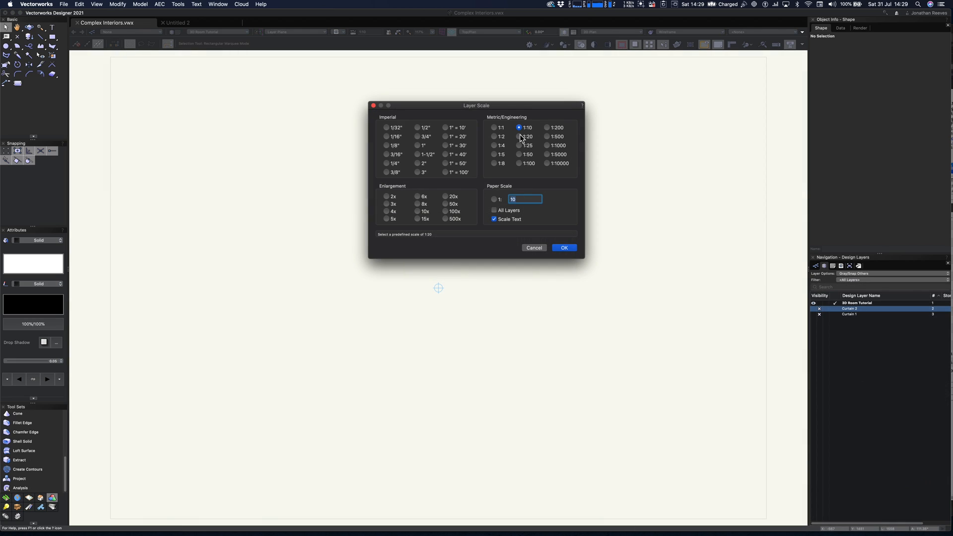
# Step: Set the layer scale to 1:20
pyautogui.click(520, 137)
pyautogui.click(564, 248)
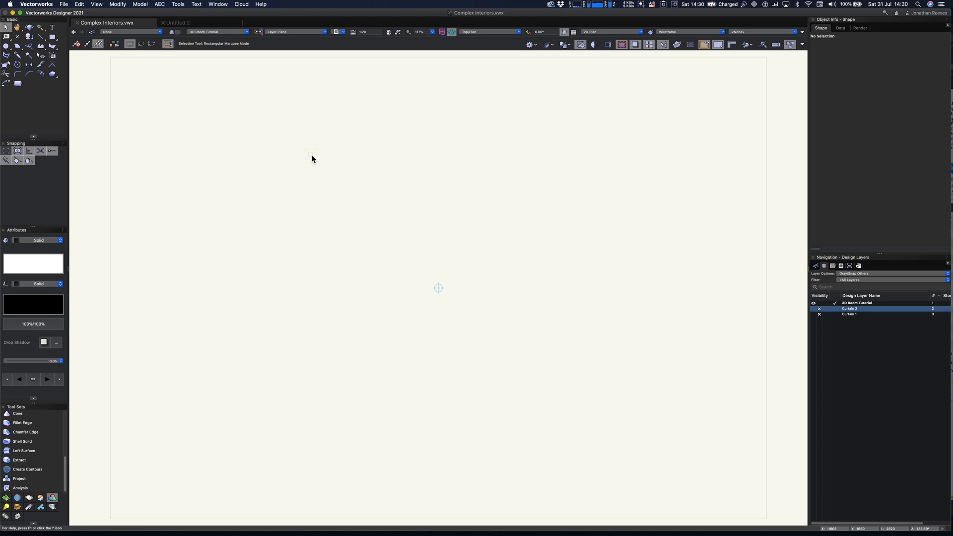
# Step: Create a 4000 by 4000 mm rectangle by dimensions, with its centre on the drawing origin
pyautogui.click(52, 38)
pyautogui.doubleClick(53, 38)
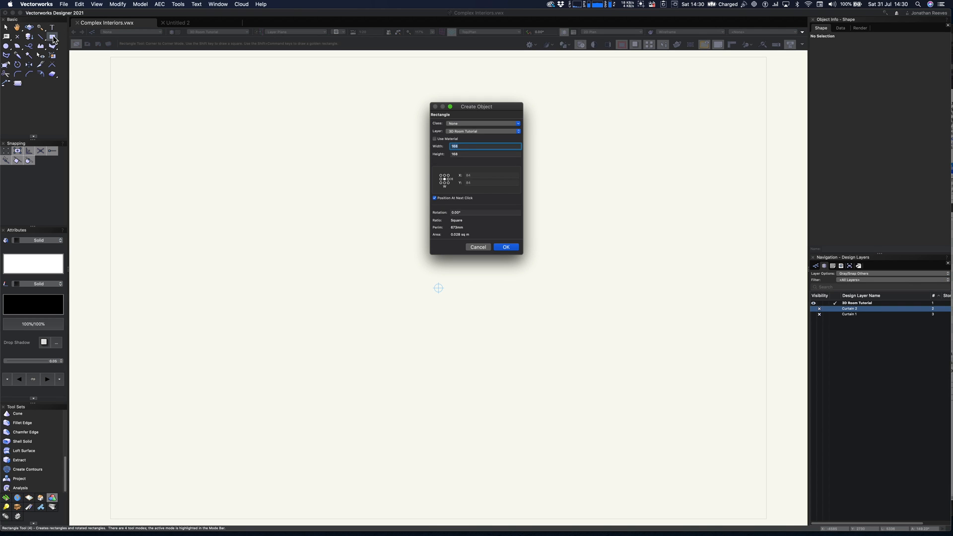
pyautogui.press('Tab')
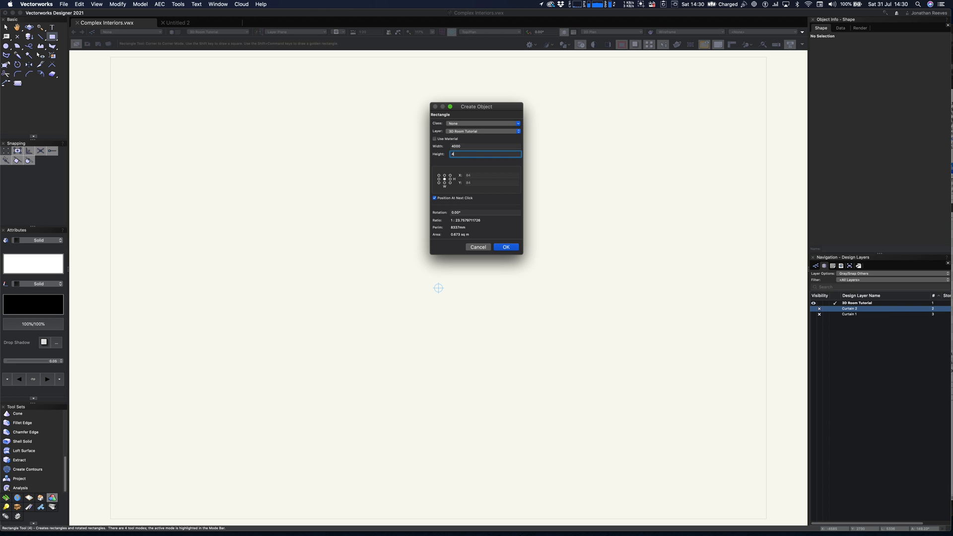
pyautogui.write('4m')
pyautogui.press('Return')
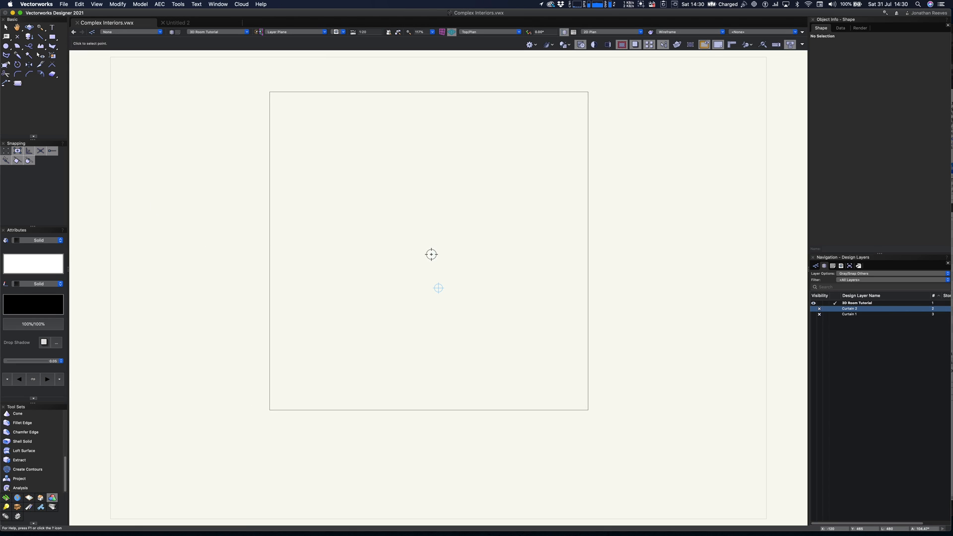
pyautogui.click(438, 288)
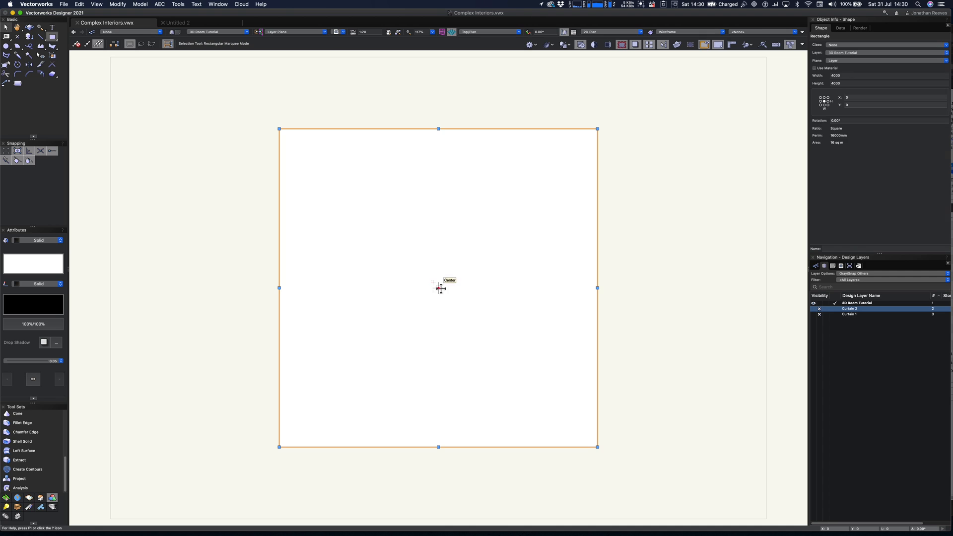
# Step: In right isometric view, create a slab object from the square with Create Objects from Shapes
pyautogui.press('x')
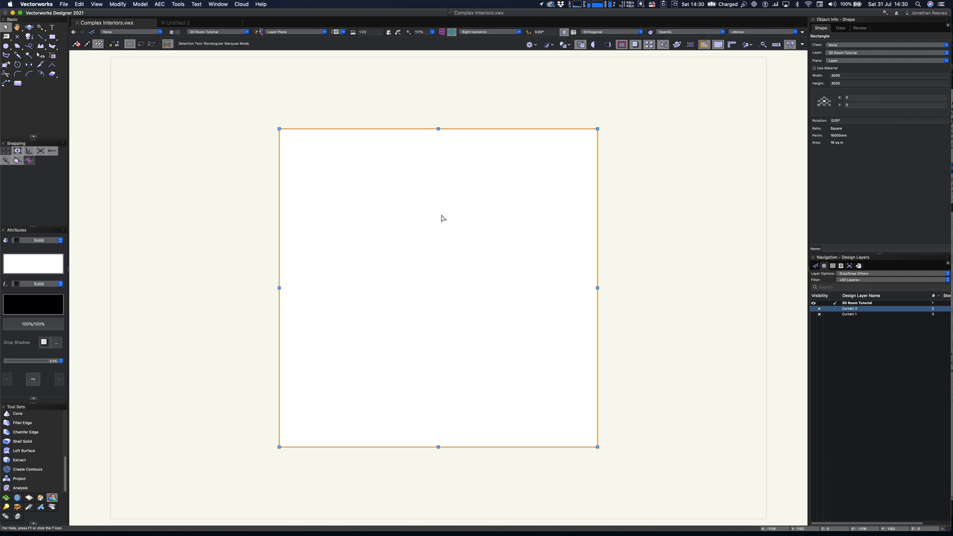
pyautogui.rightClick(438, 184)
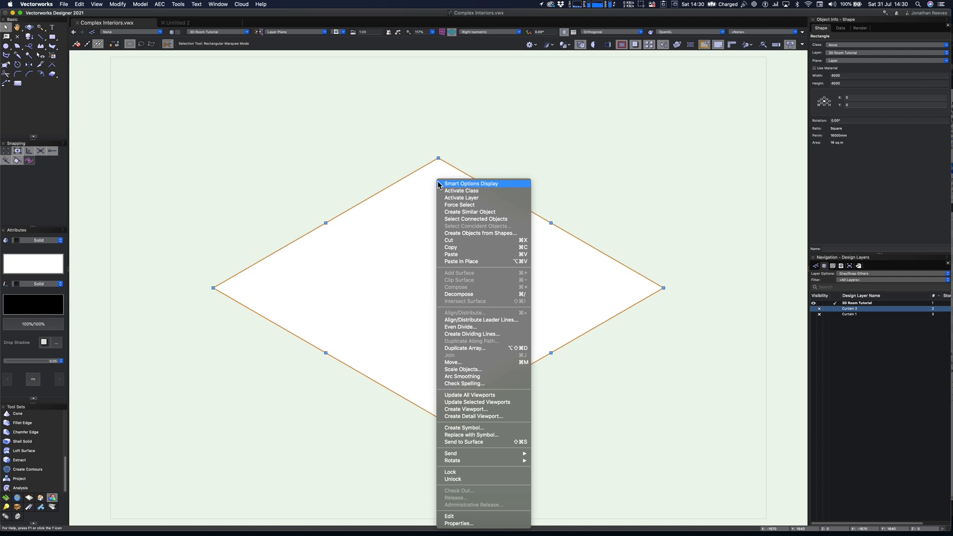
pyautogui.click(484, 233)
pyautogui.click(711, 107)
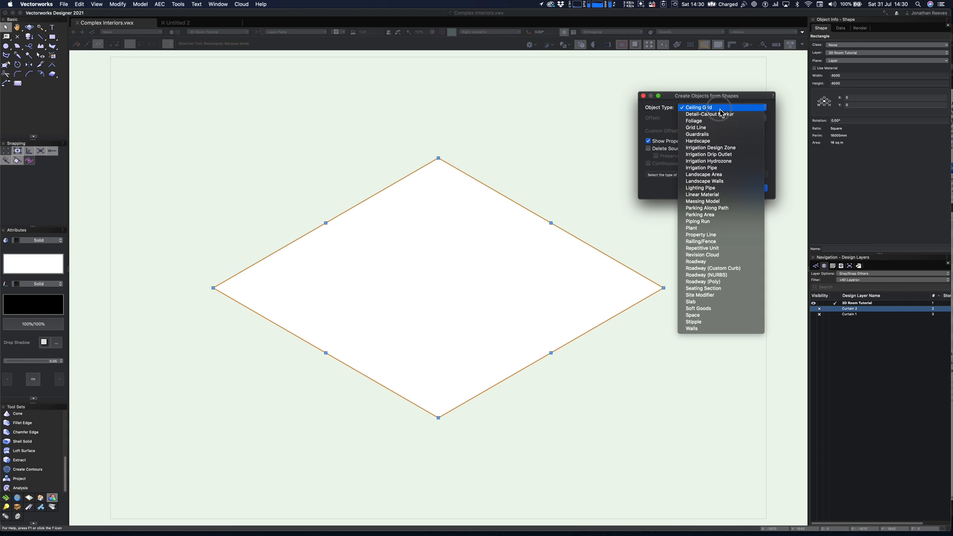
pyautogui.click(701, 302)
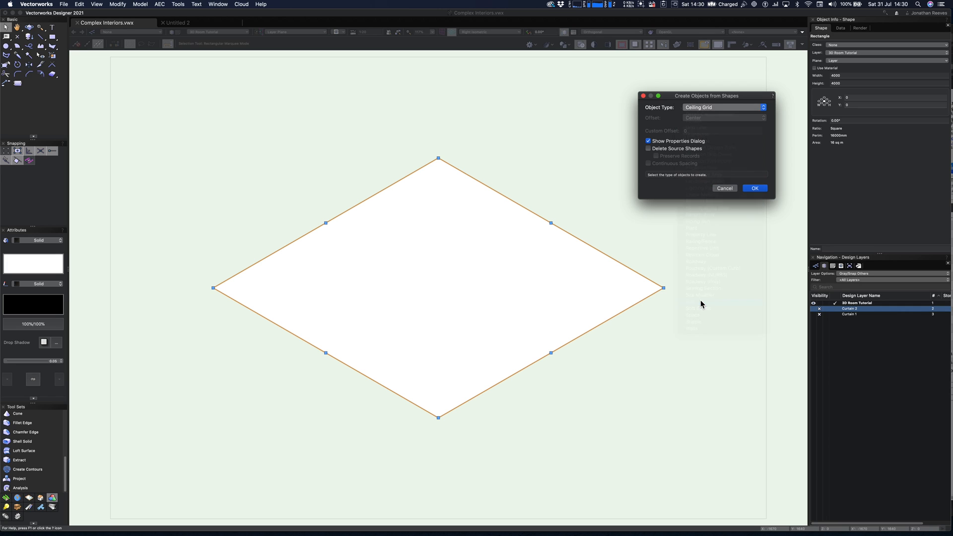
pyautogui.click(755, 189)
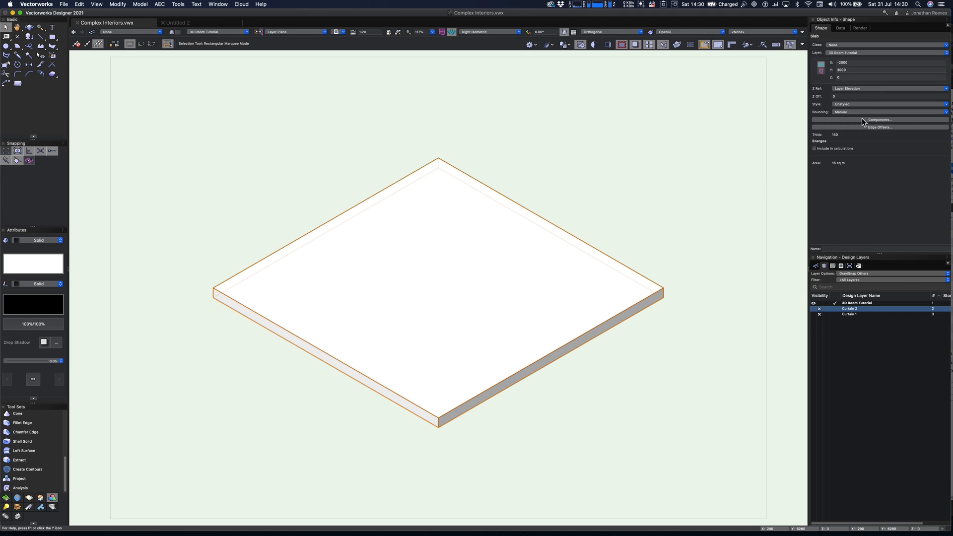
# Step: Replace the unstyled slab's style with nbl_GS_ShtngTmbr-BttsTmbr-ISConc-PIRFoamBrds from the 07 JRA UK nbl Slabs.vwx library, keeping all replacement options enabled
pyautogui.click(855, 104)
pyautogui.click(854, 118)
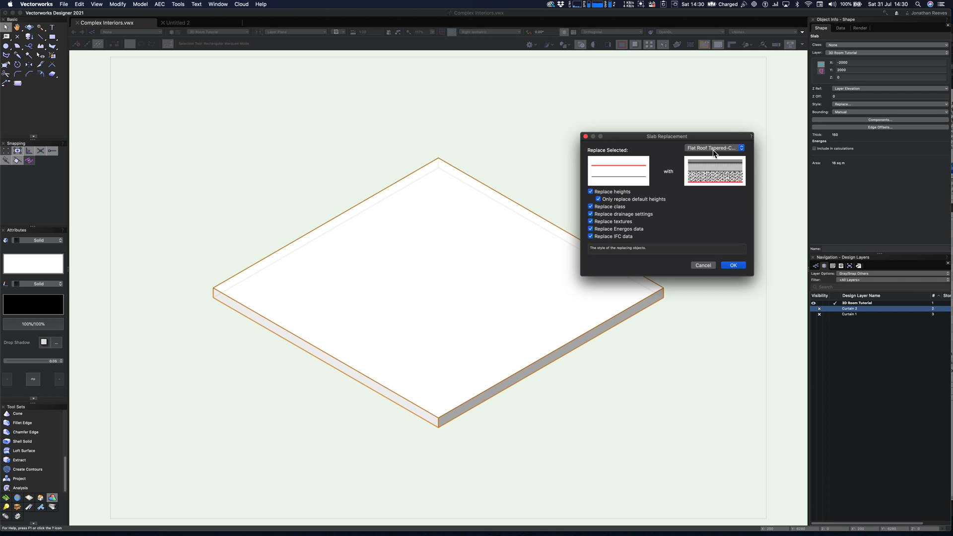
pyautogui.click(714, 149)
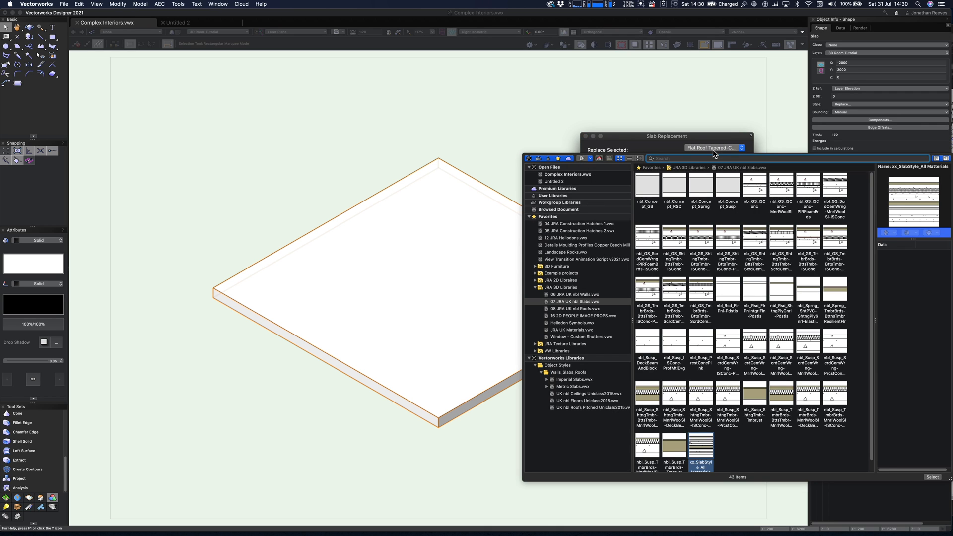
pyautogui.click(563, 302)
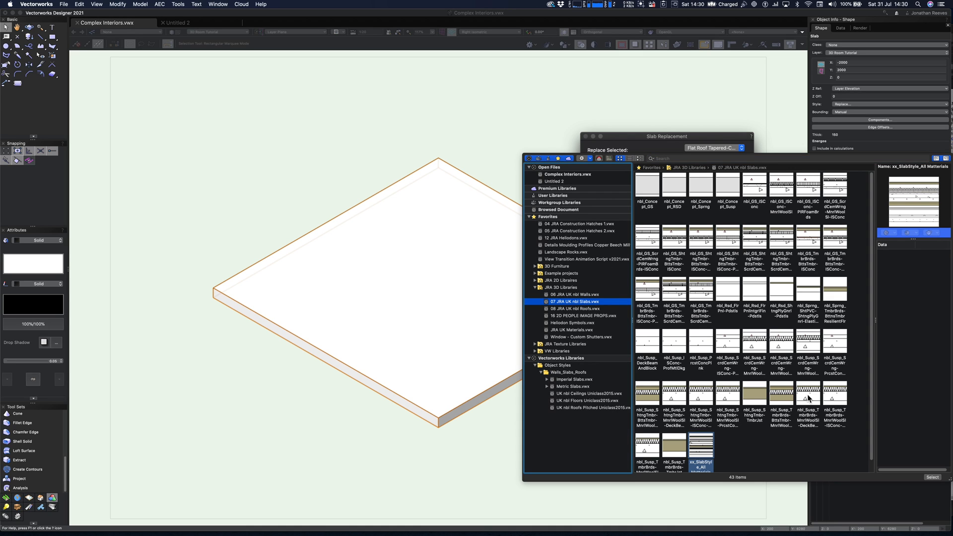
pyautogui.click(733, 241)
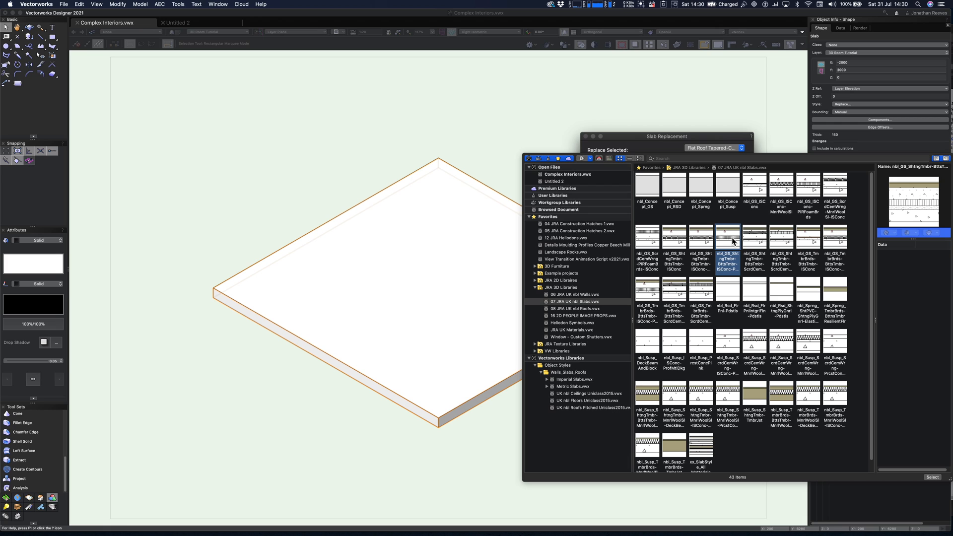
pyautogui.doubleClick(732, 240)
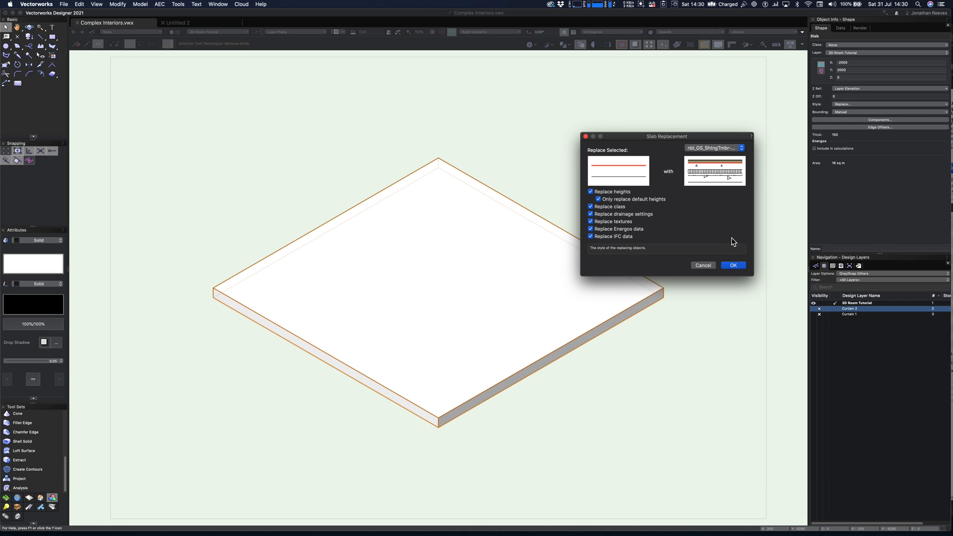
pyautogui.click(733, 266)
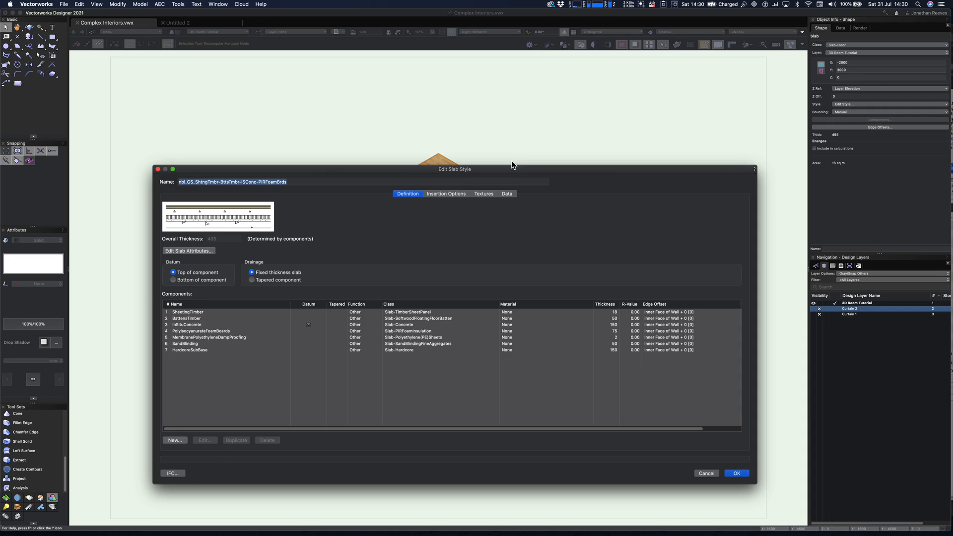
# Step: Edit the slab style to make the SheetingTimber component the datum, and accept the slab replacement
pyautogui.click(311, 313)
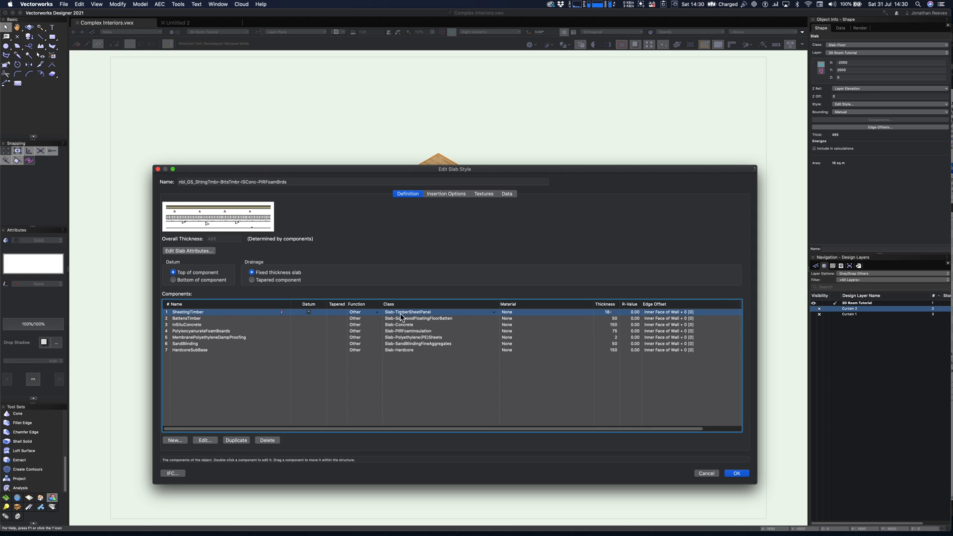
pyautogui.click(736, 472)
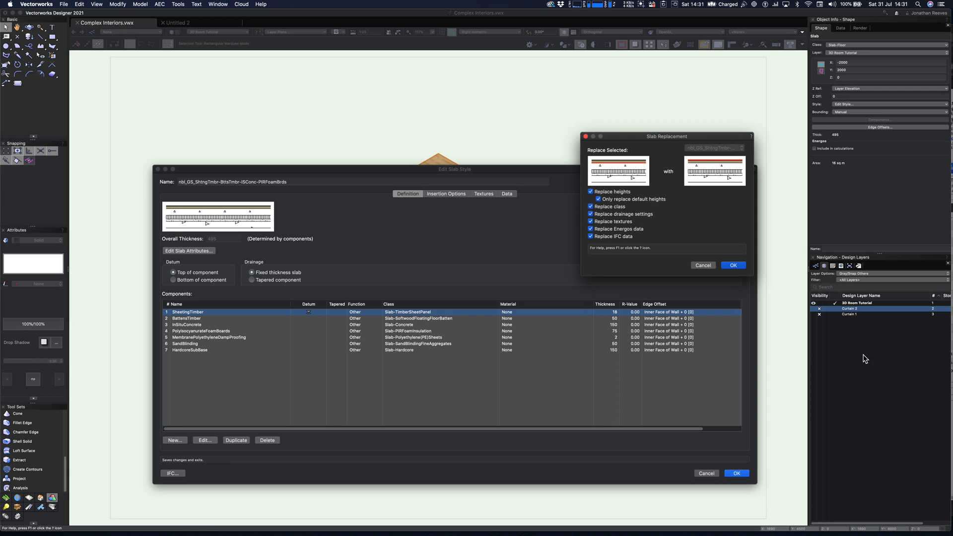
pyautogui.click(735, 264)
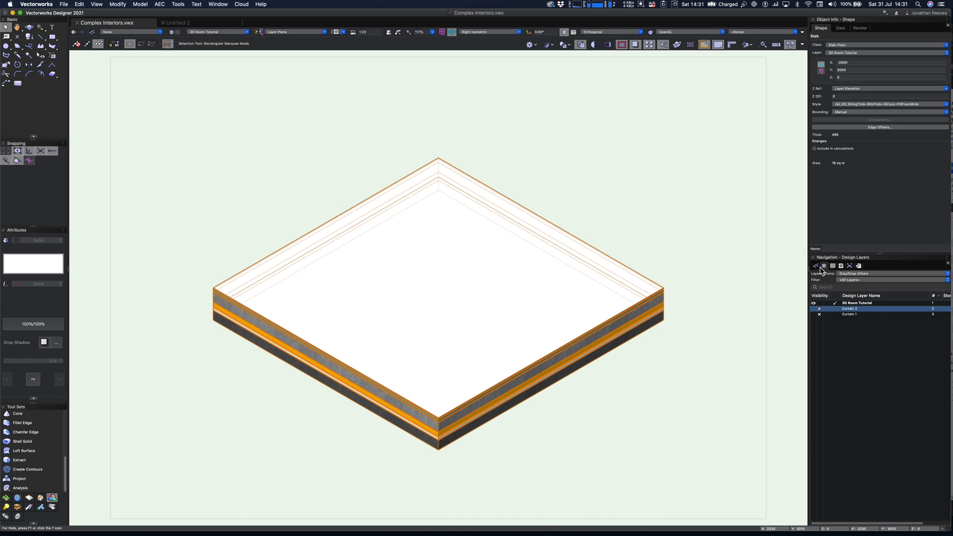
# Step: Edit the Slab-TimberSheetPanel class to use the herringbone wood floor texture from Complex Interiors.vwx as its object and component texture
pyautogui.click(816, 266)
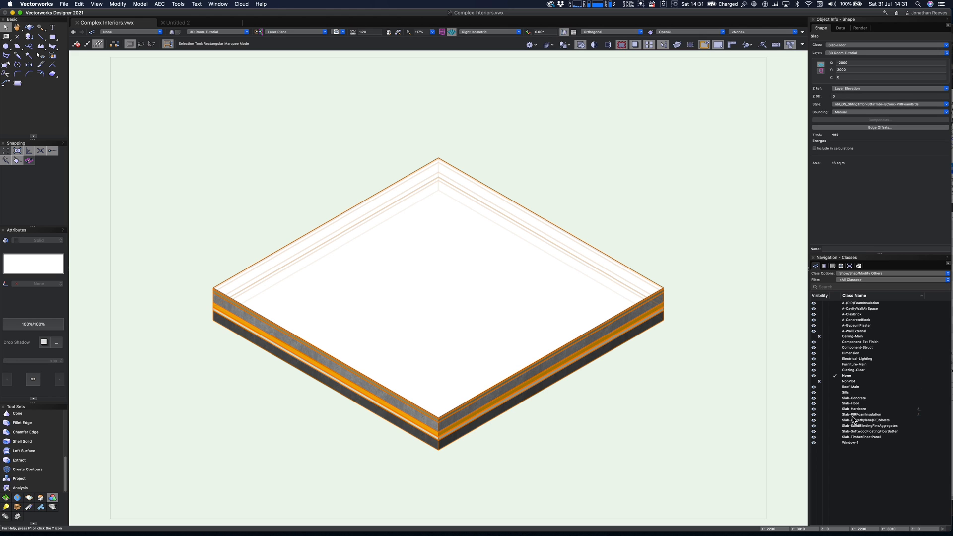
pyautogui.click(854, 439)
pyautogui.rightClick(855, 439)
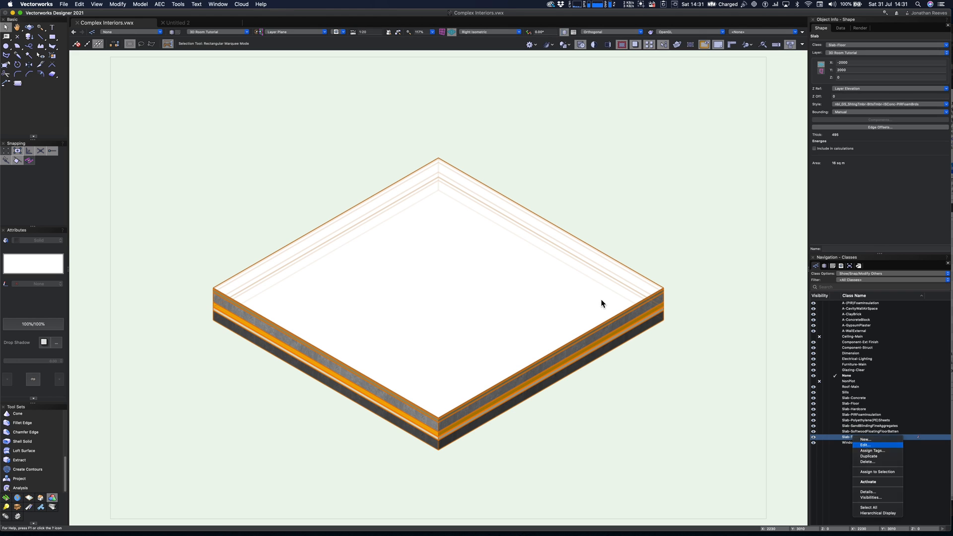
pyautogui.click(529, 238)
pyautogui.click(410, 202)
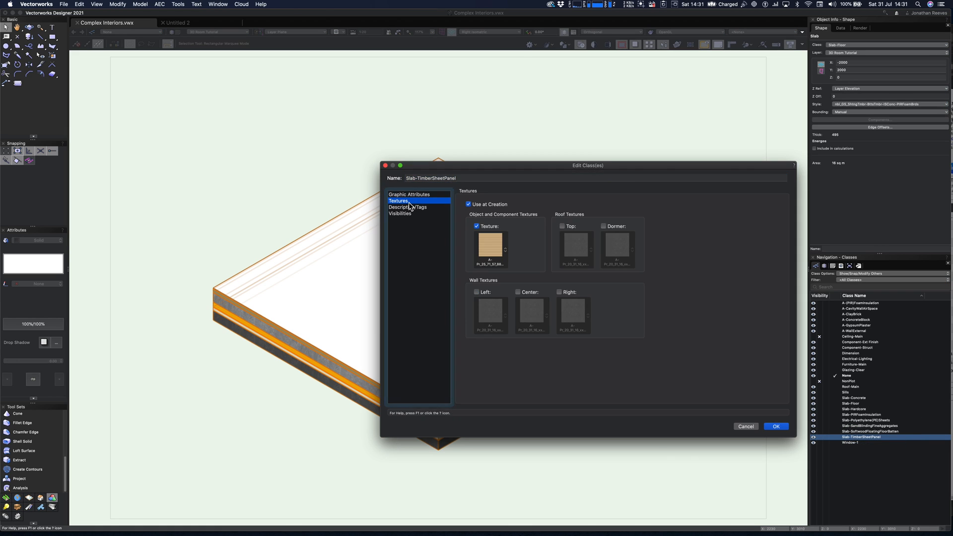
pyautogui.click(492, 246)
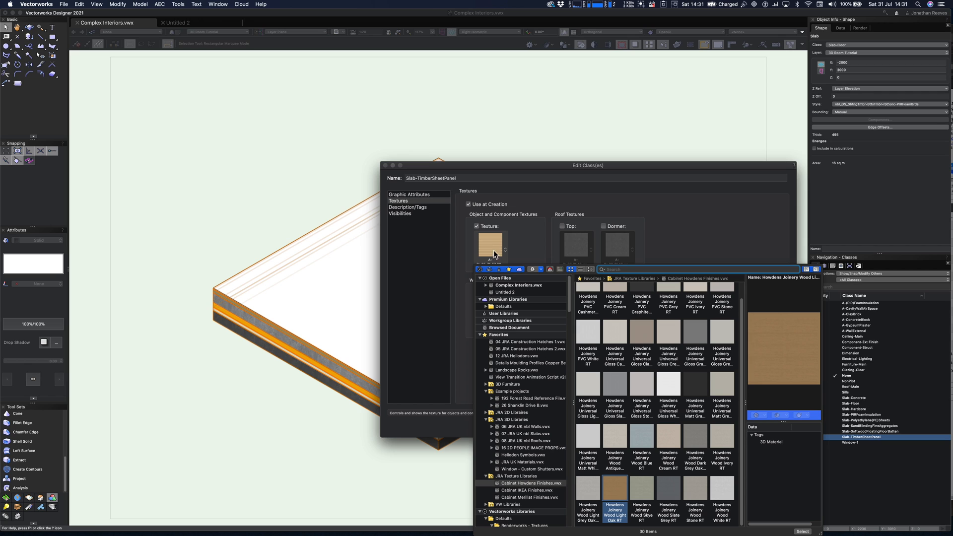
pyautogui.click(516, 286)
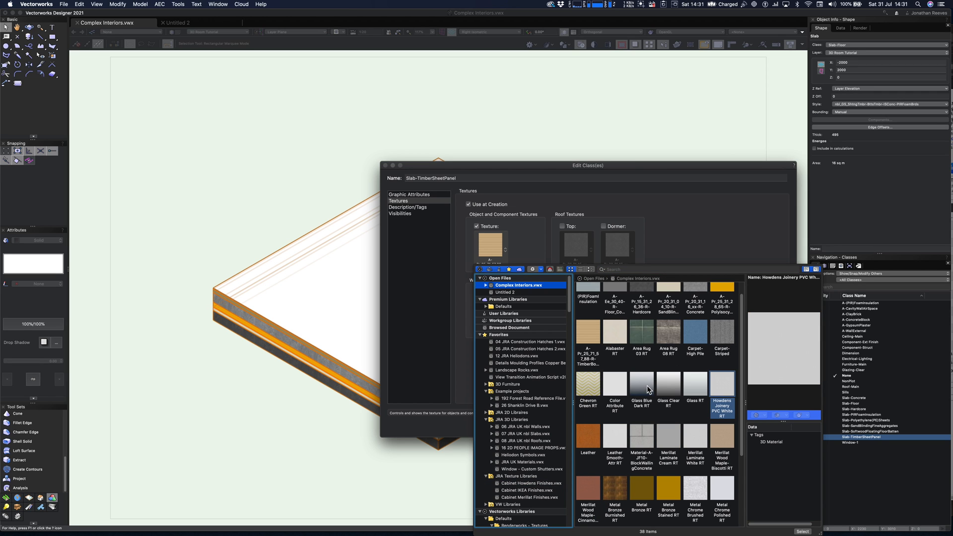
pyautogui.scroll(-5, 647, 389)
pyautogui.doubleClick(619, 493)
pyautogui.click(780, 427)
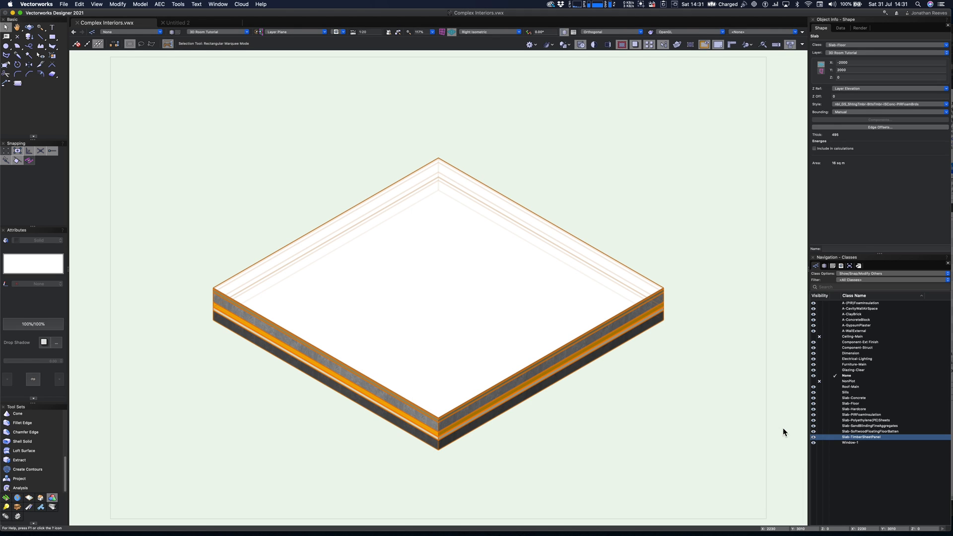
# Step: Try the By Object texture mode on the slab, and undo the change
pyautogui.click(859, 29)
pyautogui.click(850, 59)
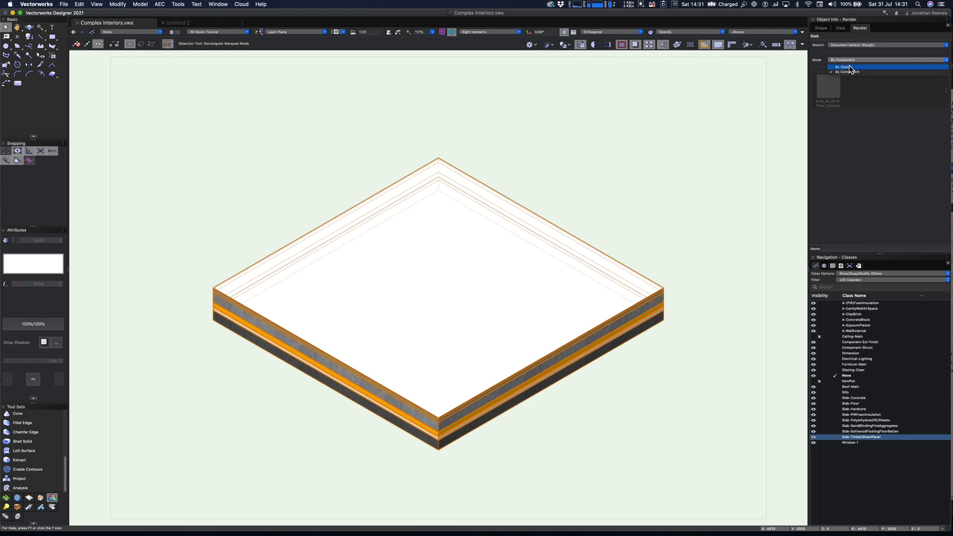
pyautogui.click(850, 68)
pyautogui.click(849, 60)
pyautogui.click(849, 67)
pyautogui.click(799, 101)
pyautogui.click(634, 290)
pyautogui.press('super+z')
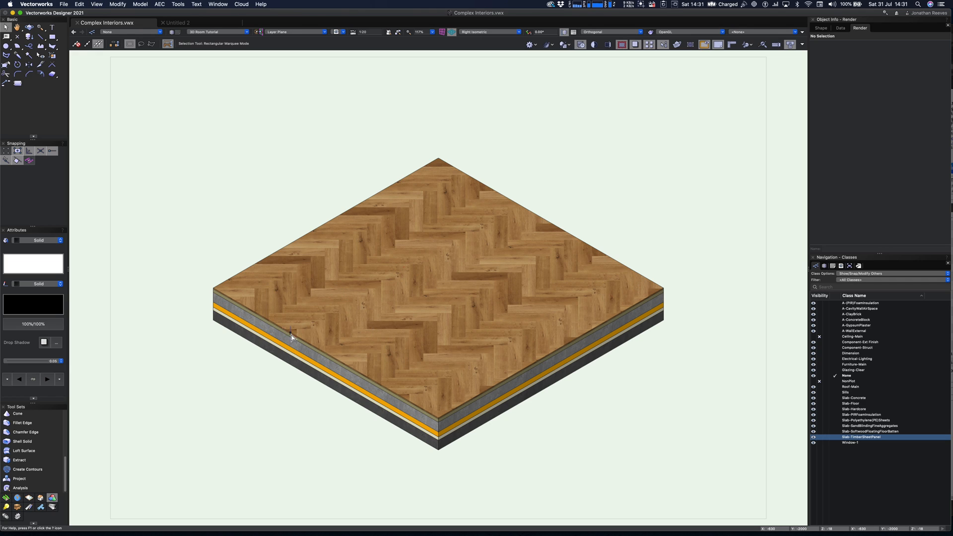
# Step: Return to Top/Plan view and detach the Building Shell tool set as a floating palette over the drawing
pyautogui.press('F5')
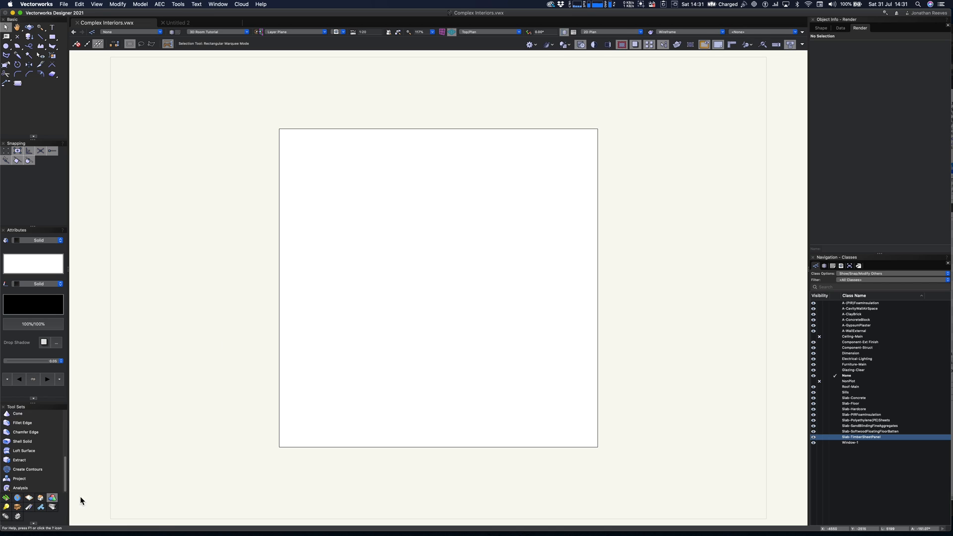
pyautogui.moveTo(65, 486); pyautogui.dragTo(67, 403)
pyautogui.click(41, 497)
pyautogui.moveTo(52, 503); pyautogui.dragTo(115, 326)
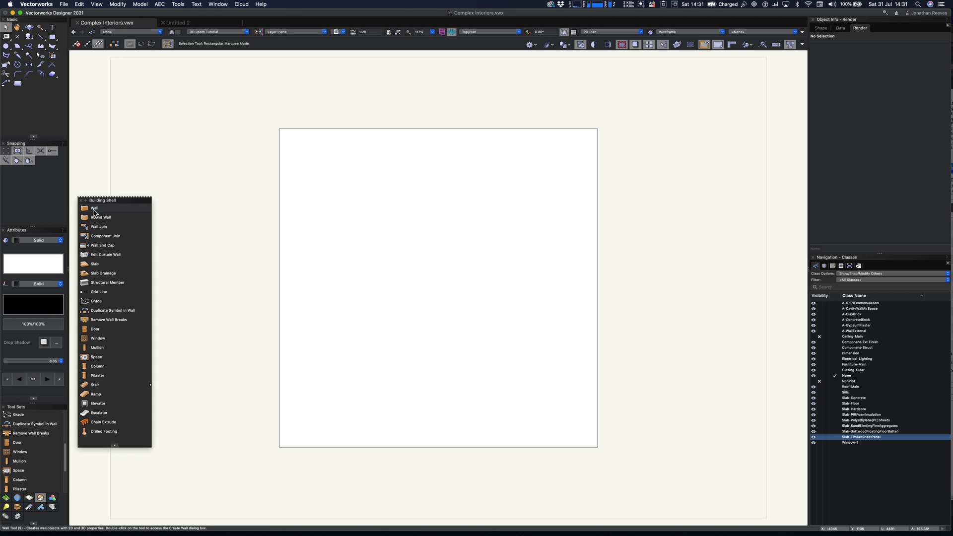
# Step: Start the Wall tool with the JRA-nbl_Ext_ClayBrk-Cavity-InsulPF-Blk-GypPlstr style from Complex Interiors.vwx
pyautogui.click(94, 208)
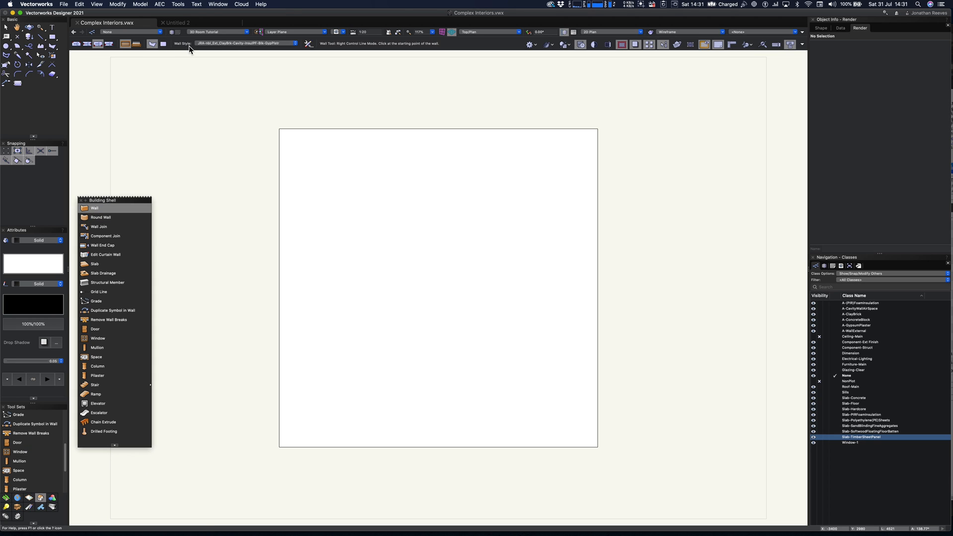
pyautogui.click(228, 44)
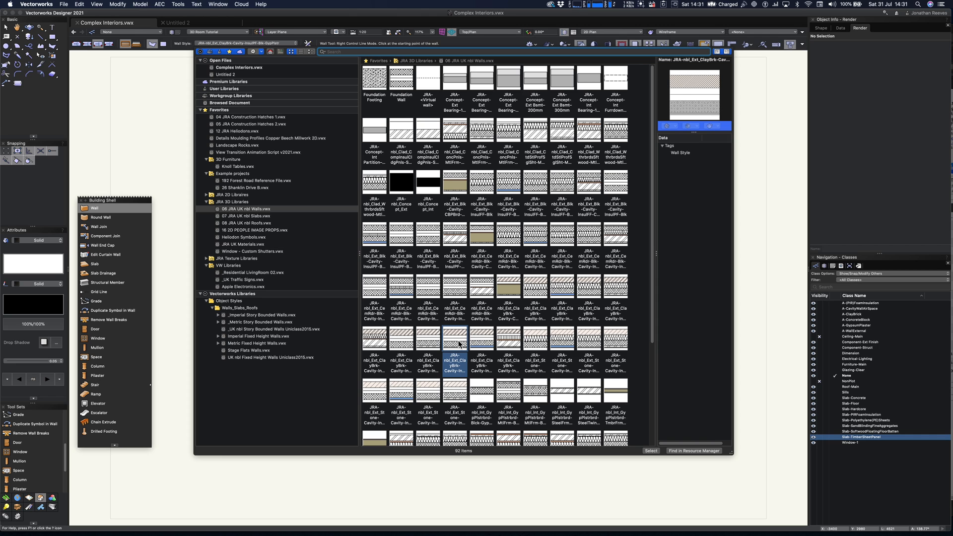
pyautogui.scroll(-3, 461, 342)
pyautogui.click(239, 68)
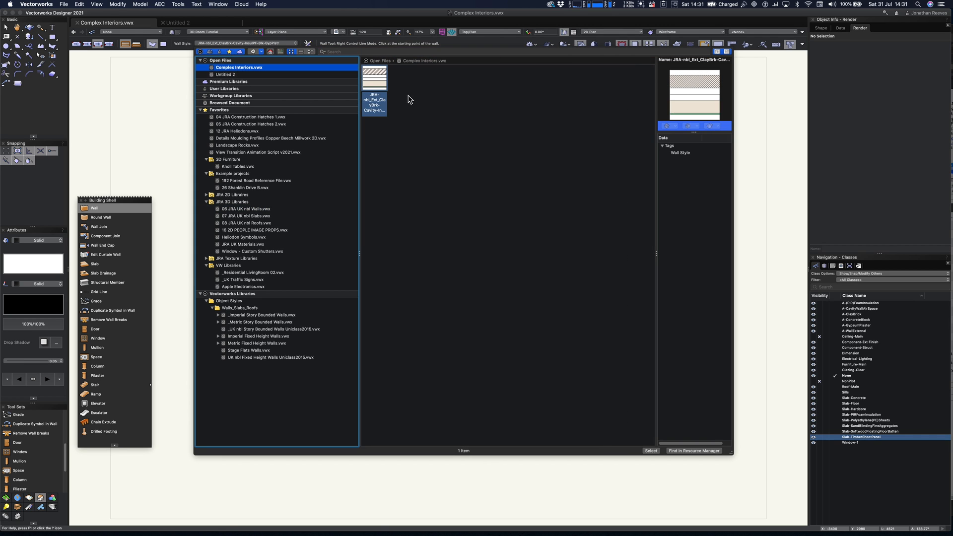
pyautogui.click(375, 84)
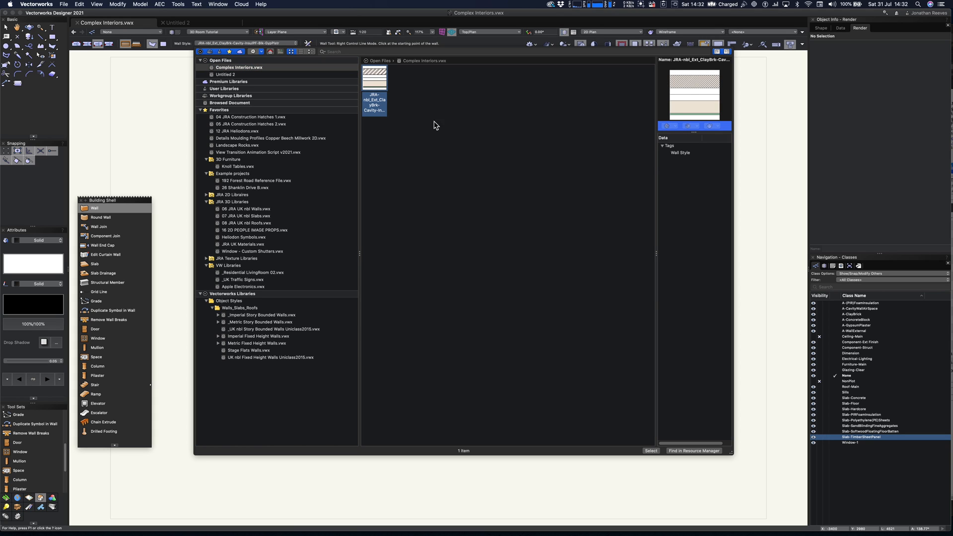
pyautogui.moveTo(697, 135); pyautogui.dragTo(685, 201)
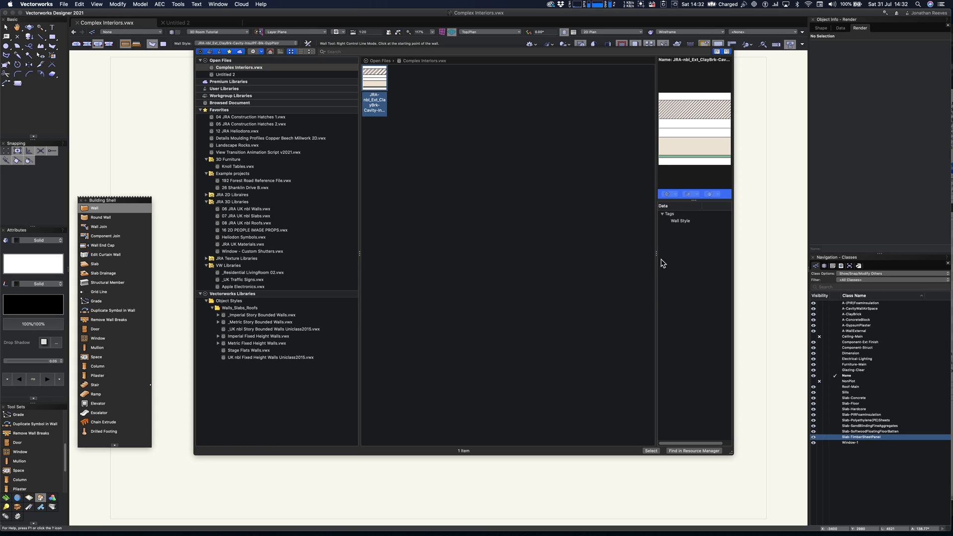
pyautogui.moveTo(657, 252); pyautogui.dragTo(592, 249)
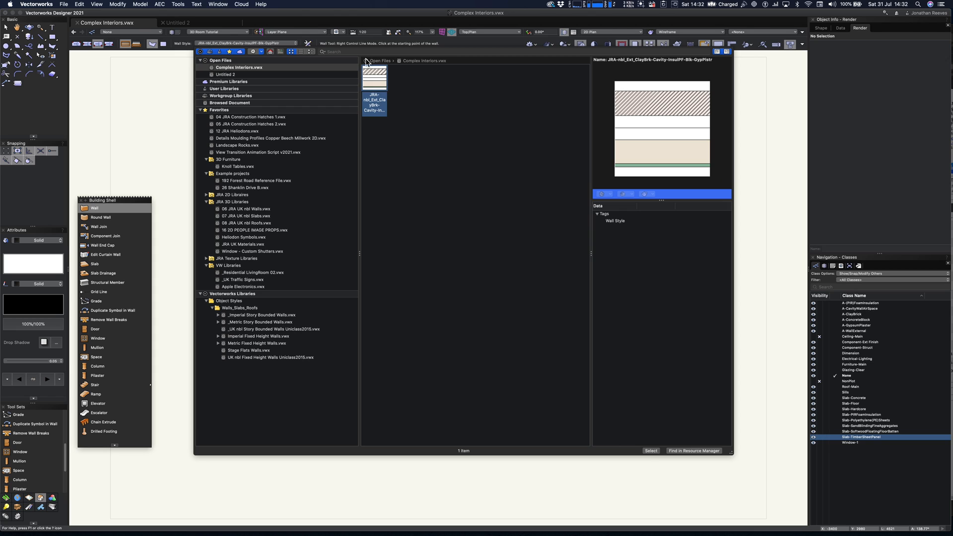
pyautogui.doubleClick(377, 80)
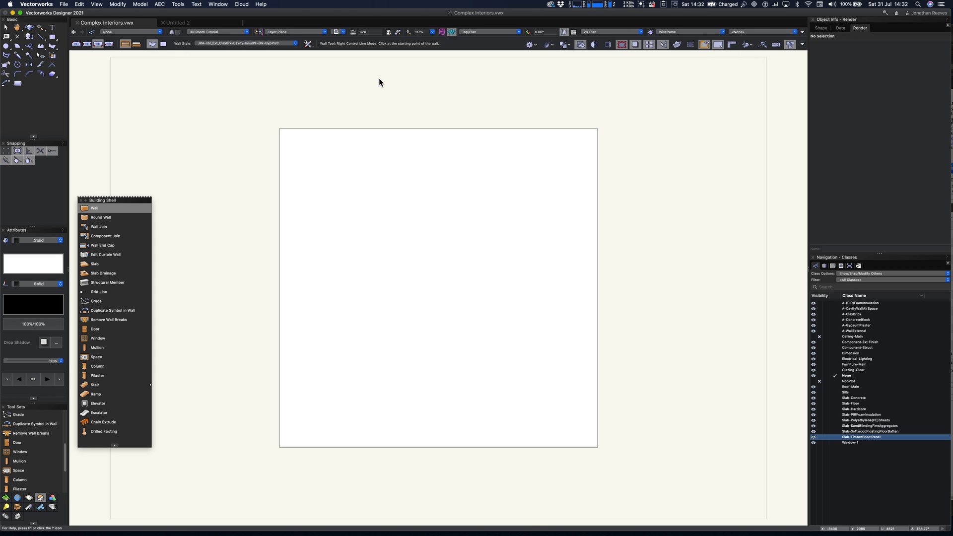
# Step: Draw two connected external walls outside the slab, along its left edge and its top edge in plan
pyautogui.click(275, 436)
pyautogui.click(275, 128)
pyautogui.doubleClick(596, 129)
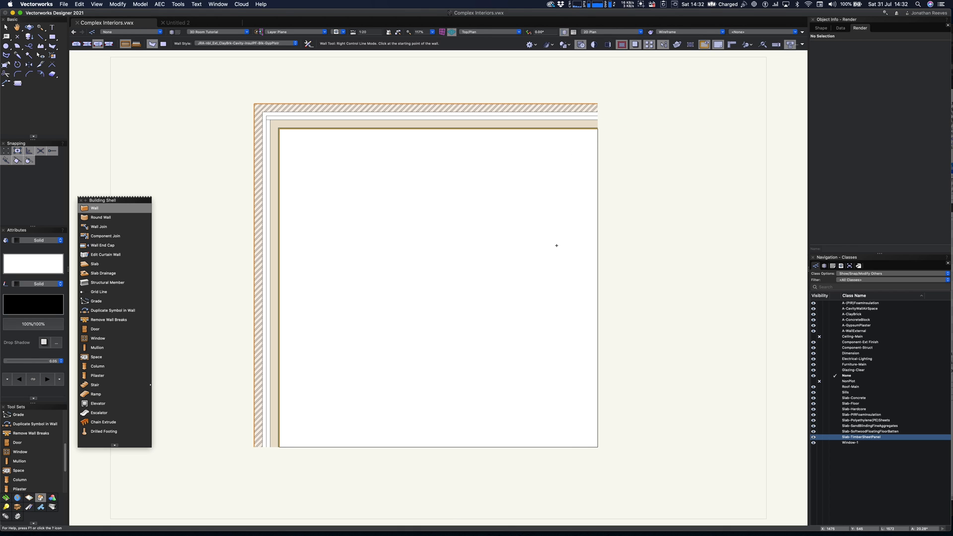
# Step: Set the height of both walls to 3500 mm in a 3D isometric view
pyautogui.press('3')
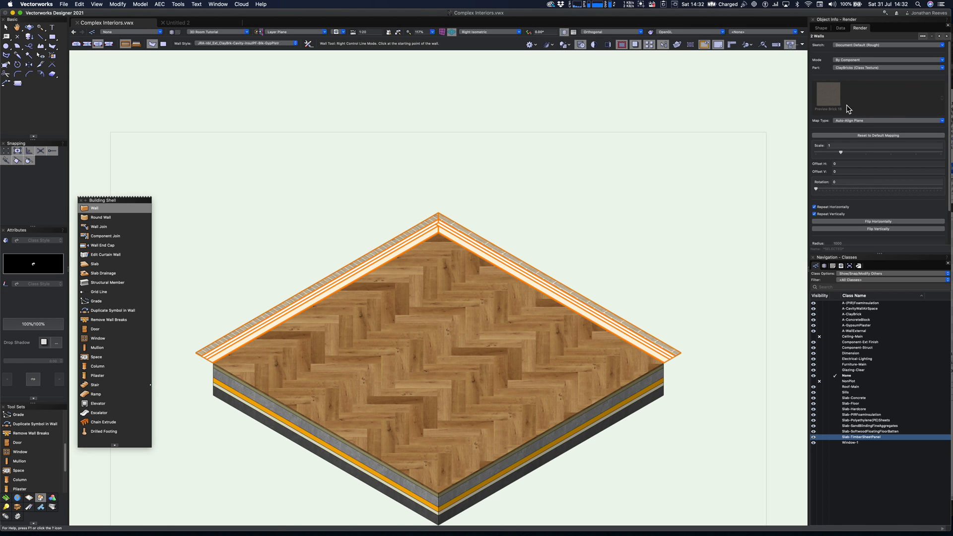
pyautogui.click(822, 28)
pyautogui.click(844, 105)
pyautogui.write('3500')
pyautogui.press('Return')
pyautogui.press('x')
pyautogui.scroll(-3, 640, 267)
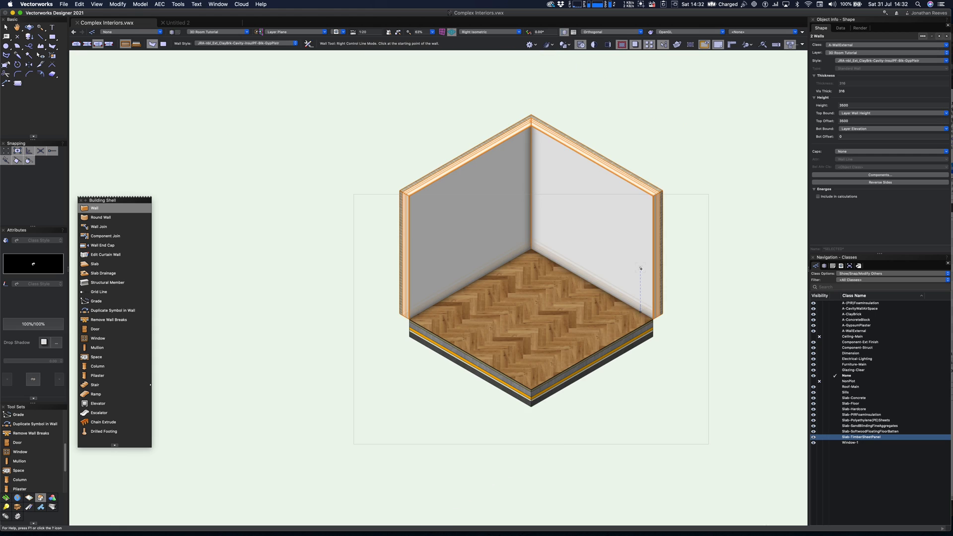
# Step: Extend both walls below floor level, trying a bottom offset of -300 and settling on -450
pyautogui.click(844, 136)
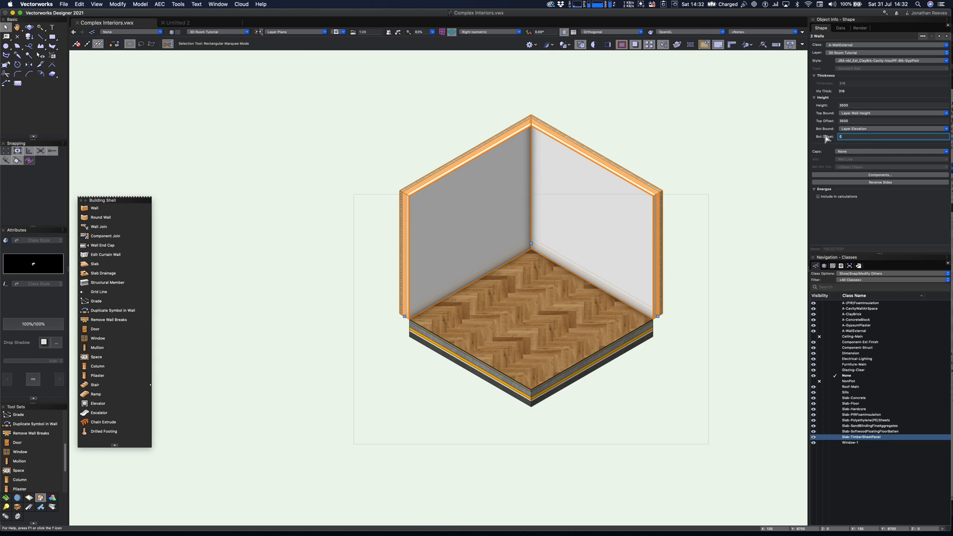
pyautogui.write('-300')
pyautogui.press('Return')
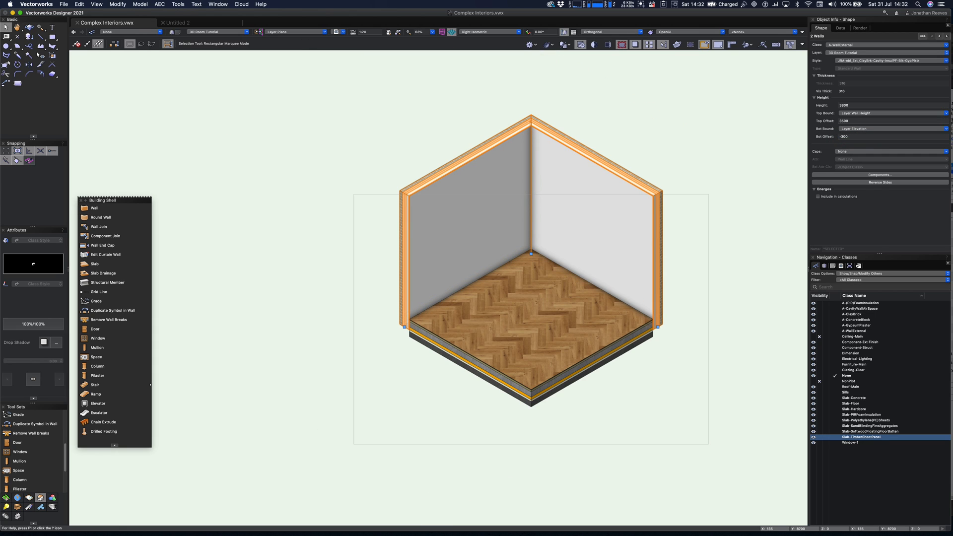
pyautogui.click(853, 137)
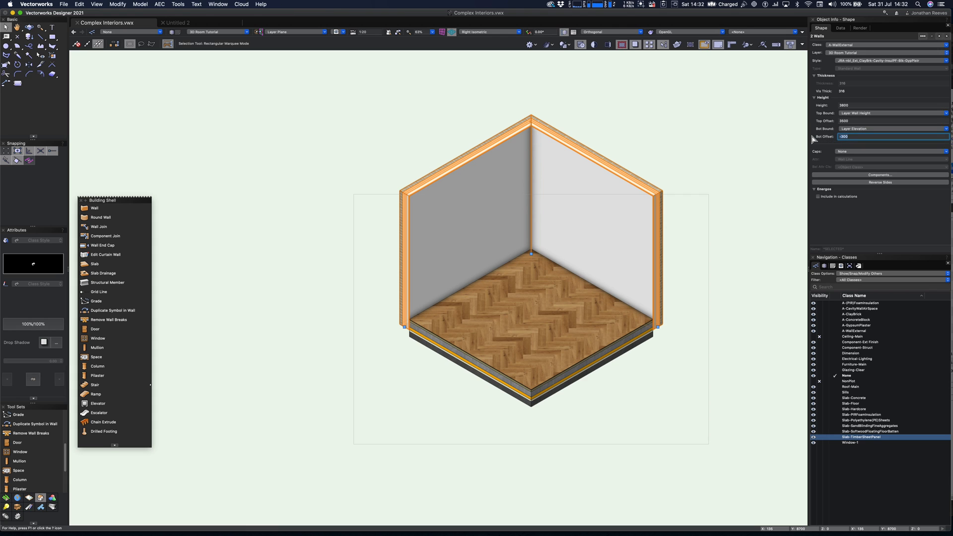
pyautogui.press('Return')
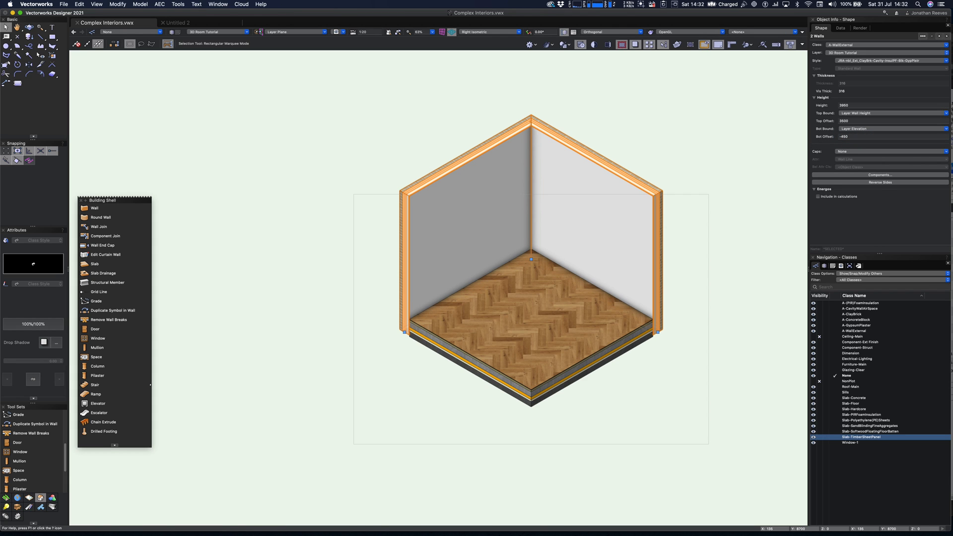
pyautogui.keyDown('shift'); pyautogui.moveTo(515, 233); pyautogui.dragTo(638, 336, button='middle'); pyautogui.keyUp('shift')
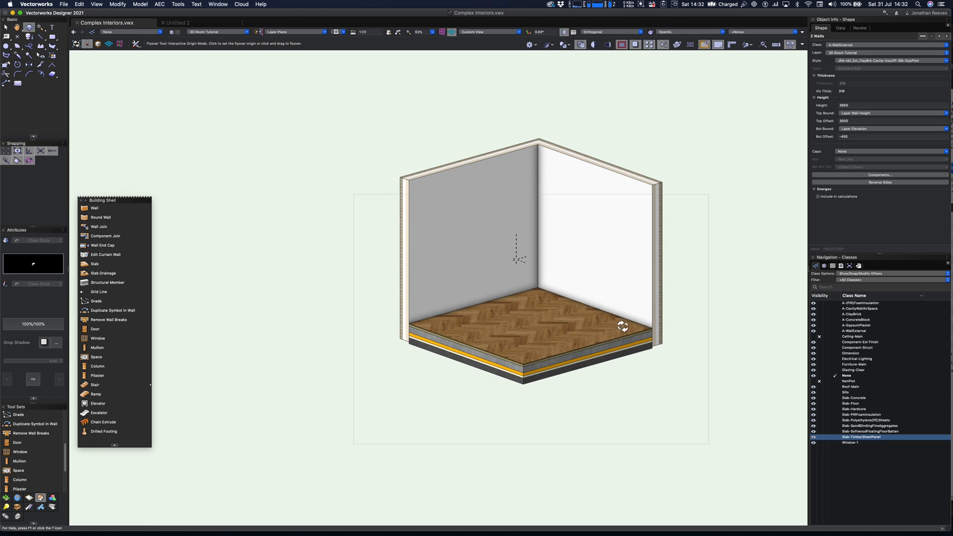
# Step: Insert an unstyled window near the middle of the top wall in Top/Plan view
pyautogui.press('super+6')
pyautogui.press('x')
pyautogui.press('F5')
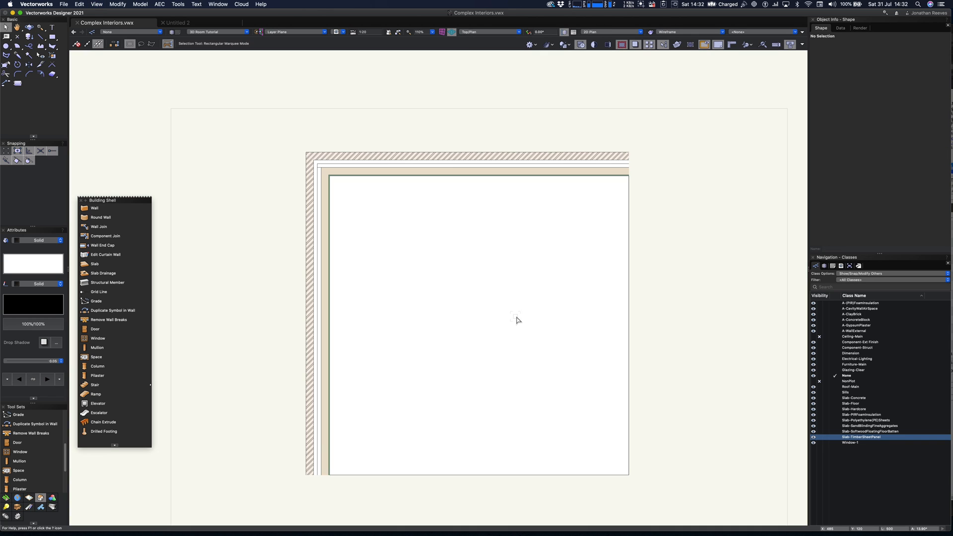
pyautogui.click(99, 338)
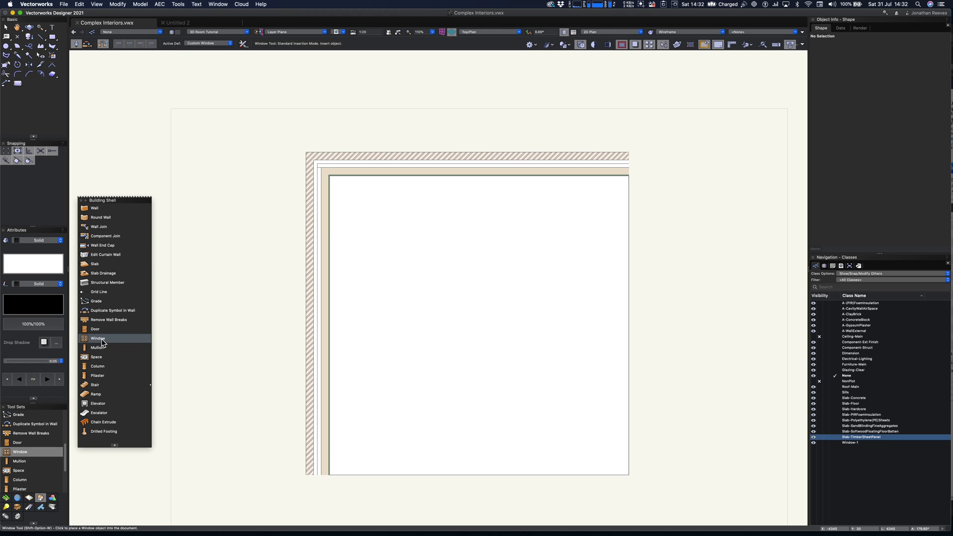
pyautogui.click(470, 162)
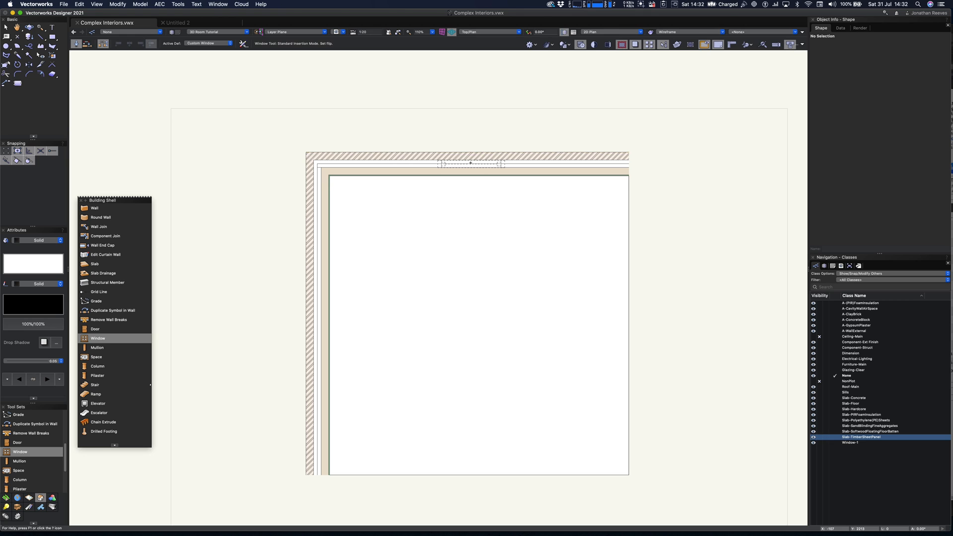
pyautogui.press('x')
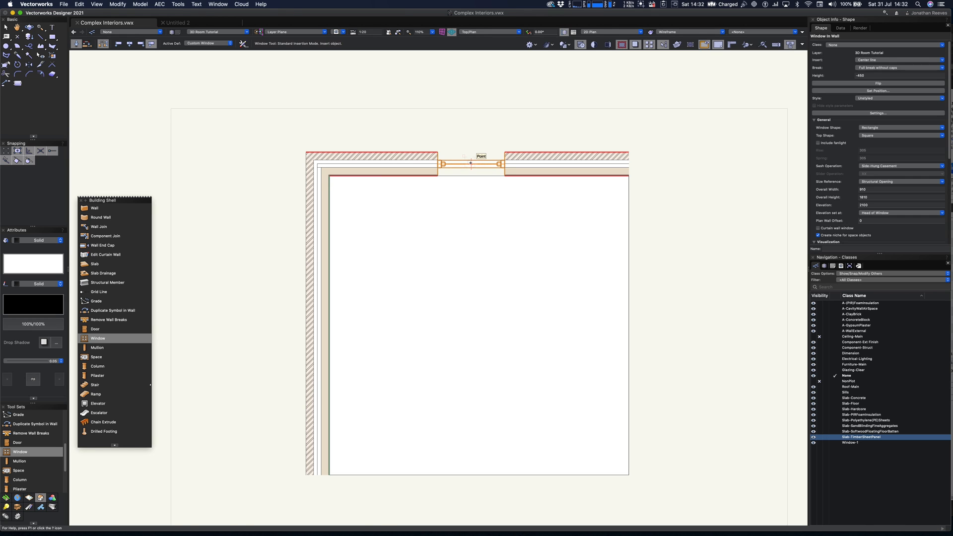
# Step: Reference the window's elevation to the sill and set it to 750, working in right isometric view
pyautogui.press('KP_3')
pyautogui.press('super+shift+g')
pyautogui.click(883, 213)
pyautogui.click(879, 225)
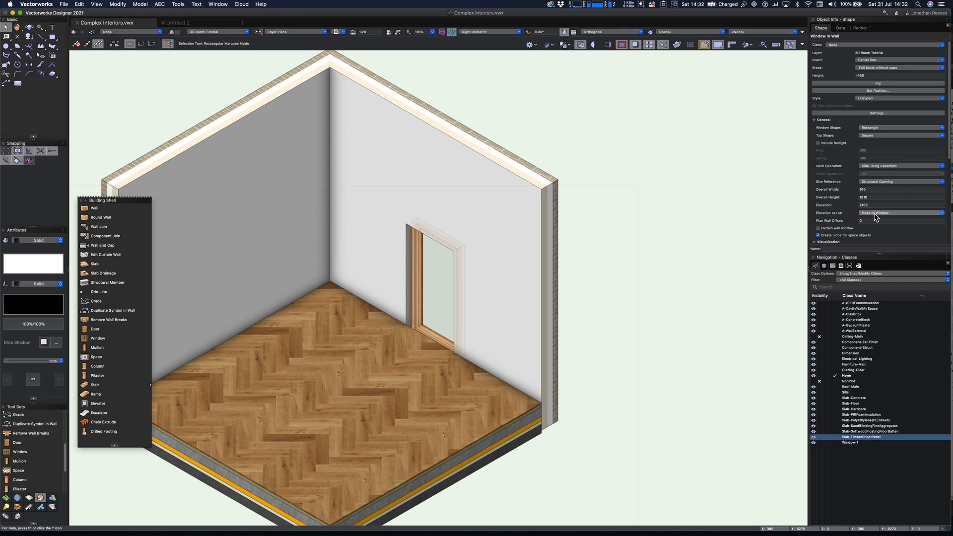
pyautogui.click(850, 204)
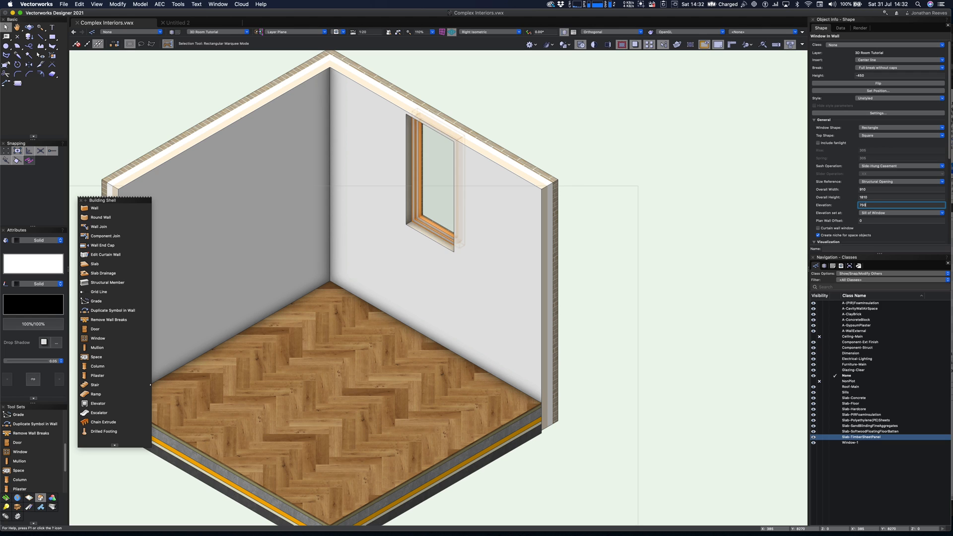
pyautogui.write('750')
pyautogui.press('Return')
# Step: Resize the window to 1200 wide and 2200 high, and set its sill elevation to 1200
pyautogui.click(843, 189)
pyautogui.write('1200')
pyautogui.press('Return')
pyautogui.click(852, 198)
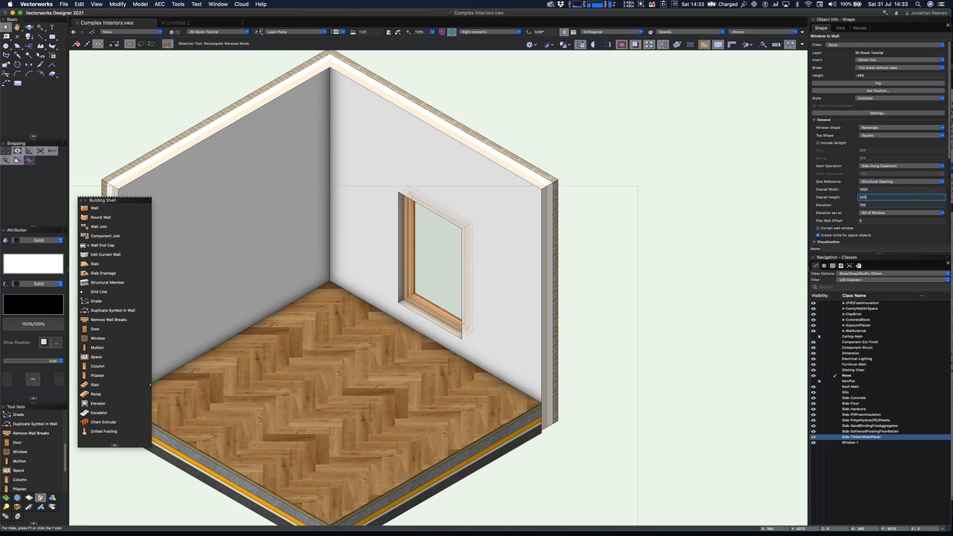
pyautogui.press('Return')
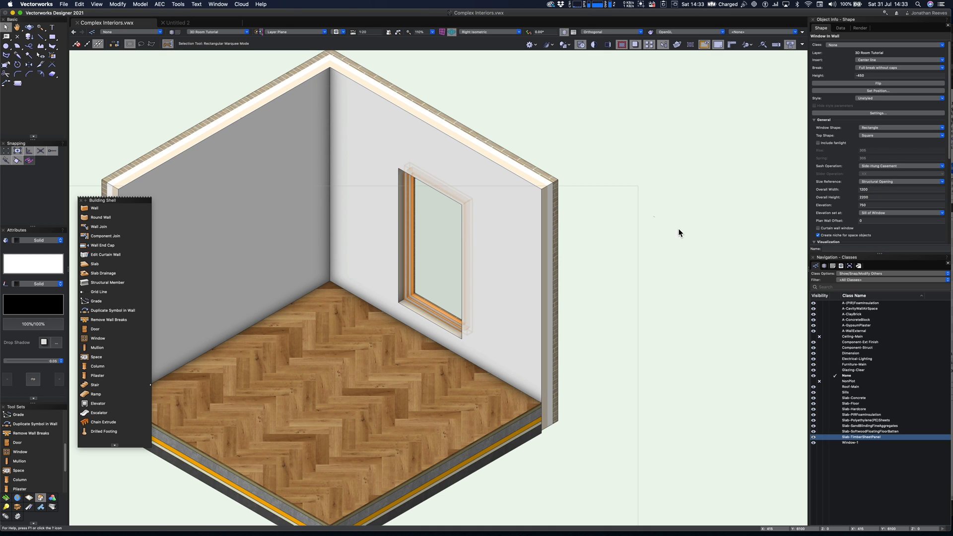
pyautogui.click(873, 205)
pyautogui.press('Return')
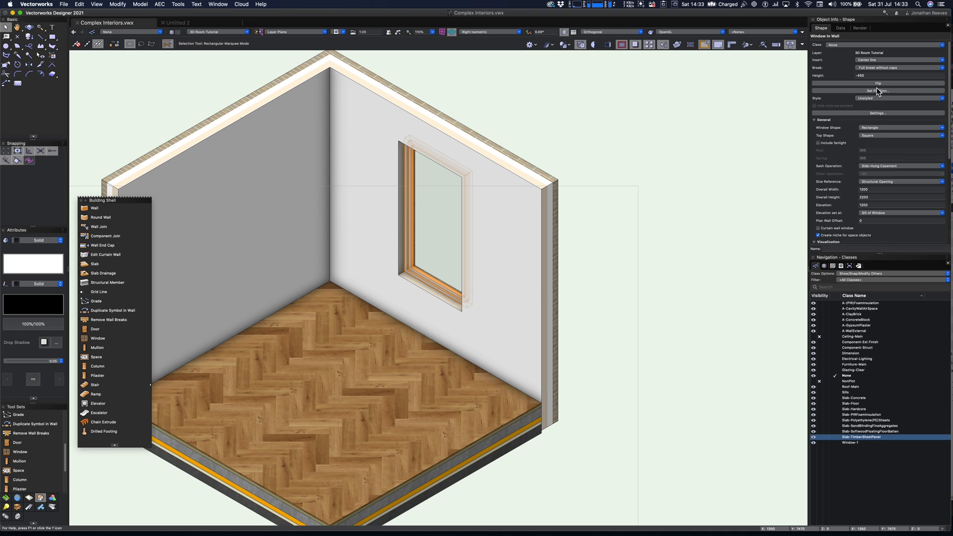
# Step: Change the window's sash type to Sliding Sash (upper and lower) in its settings
pyautogui.click(877, 113)
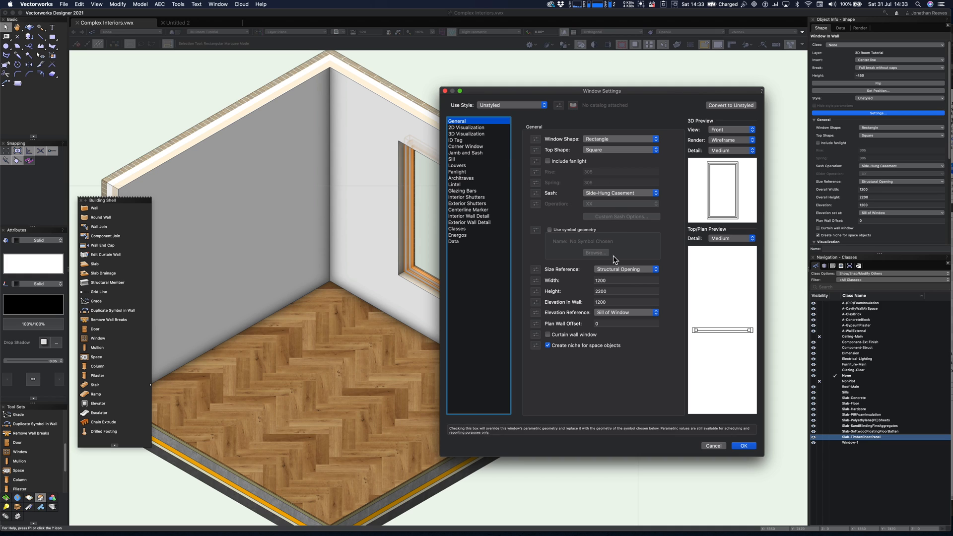
pyautogui.click(617, 193)
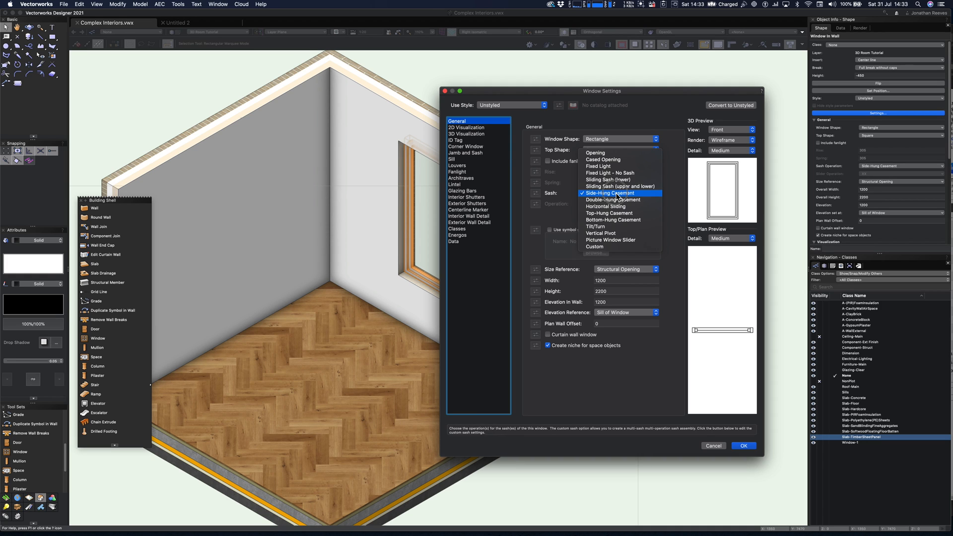
pyautogui.click(618, 187)
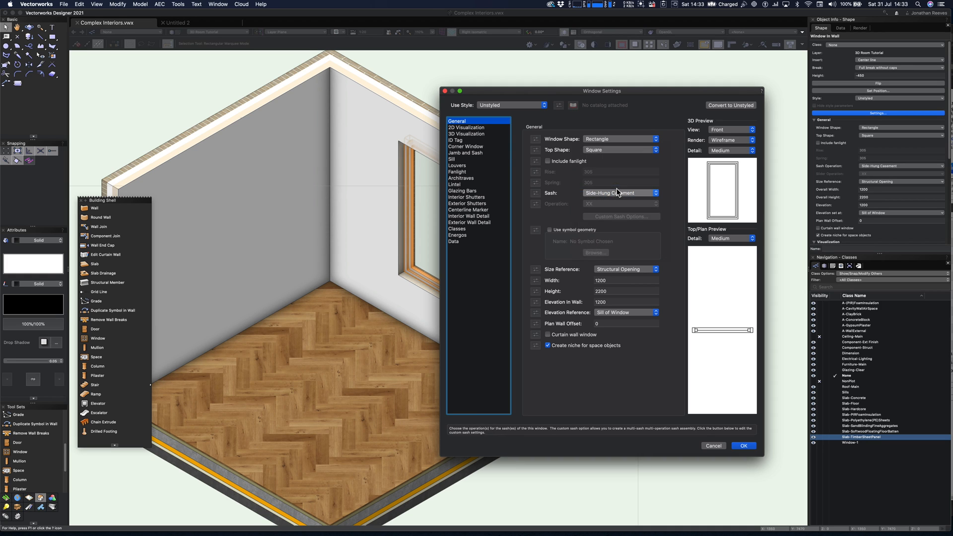
# Step: Add glazing bars to the top and bottom sashes, with 2 vertical bars and 1 horizontal bar
pyautogui.click(467, 133)
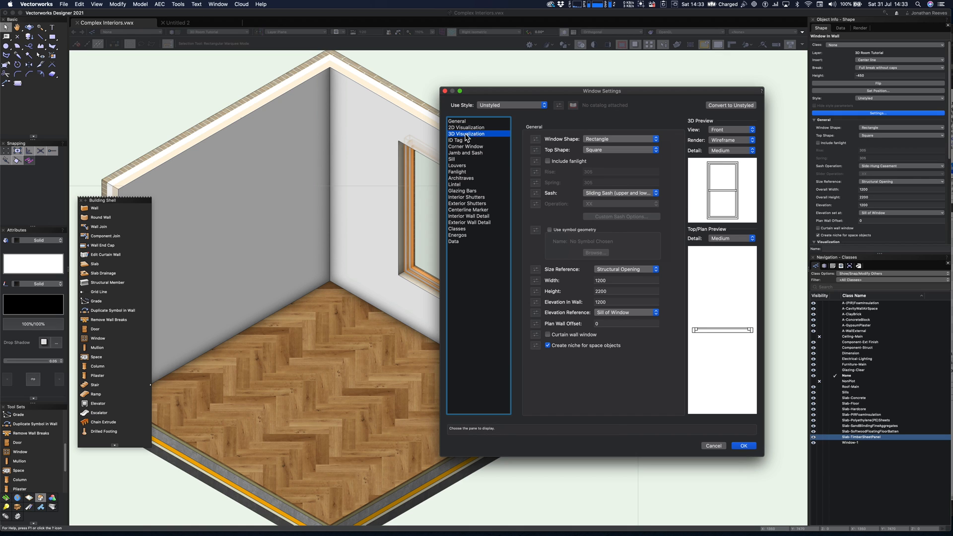
pyautogui.click(474, 193)
pyautogui.click(549, 138)
pyautogui.click(548, 149)
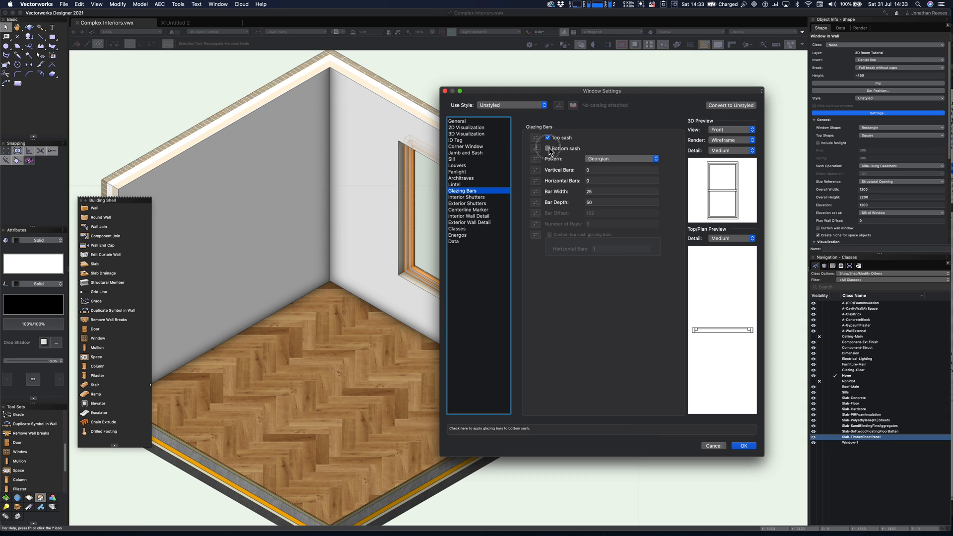
pyautogui.click(586, 170)
pyautogui.write('3')
pyautogui.click(583, 180)
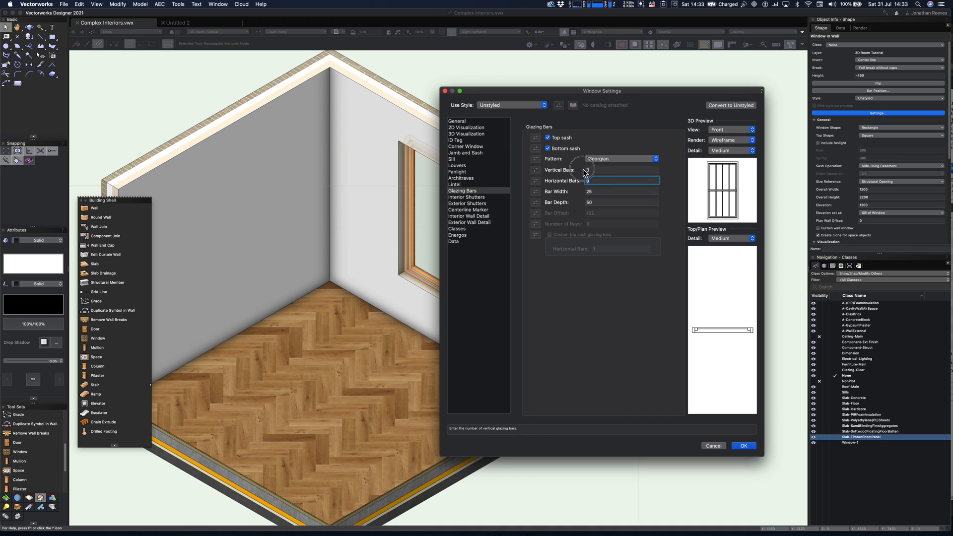
pyautogui.doubleClick(589, 169)
pyautogui.write('2')
pyautogui.doubleClick(594, 181)
pyautogui.write('1')
# Step: Set the glazing bar width and depth to 15 mm
pyautogui.click(600, 192)
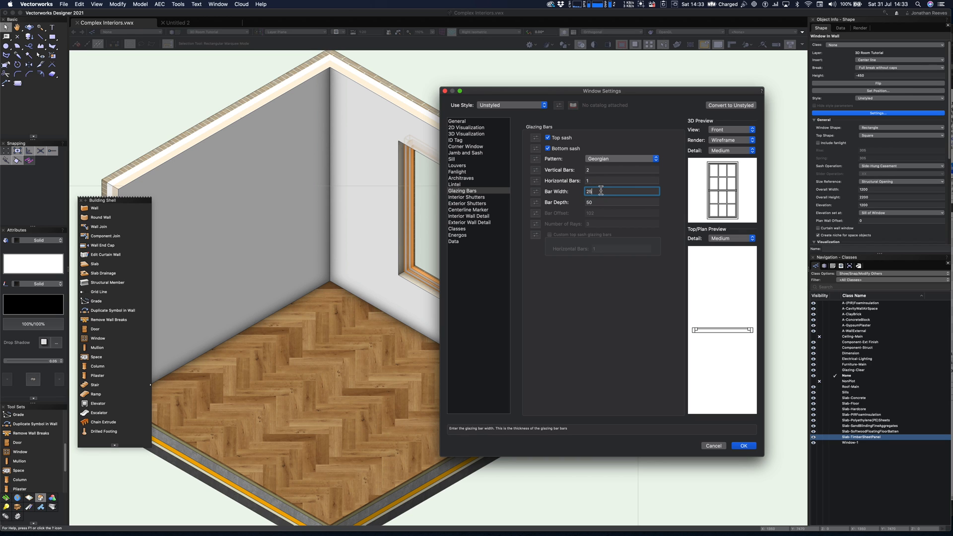
pyautogui.doubleClick(588, 191)
pyautogui.write('15')
pyautogui.doubleClick(586, 202)
pyautogui.write('1')
pyautogui.click(604, 192)
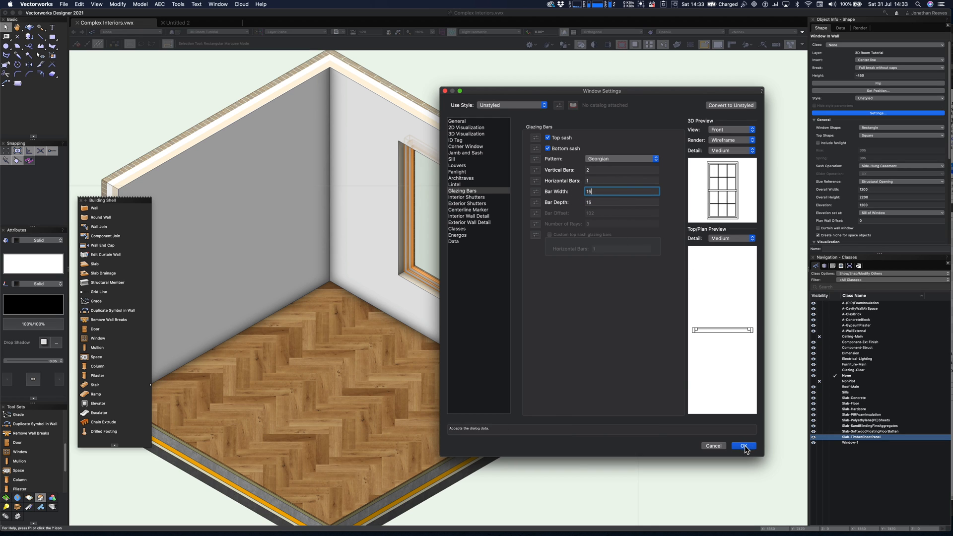
# Step: Make the window jamb use the wall depth and accept the window settings
pyautogui.click(465, 153)
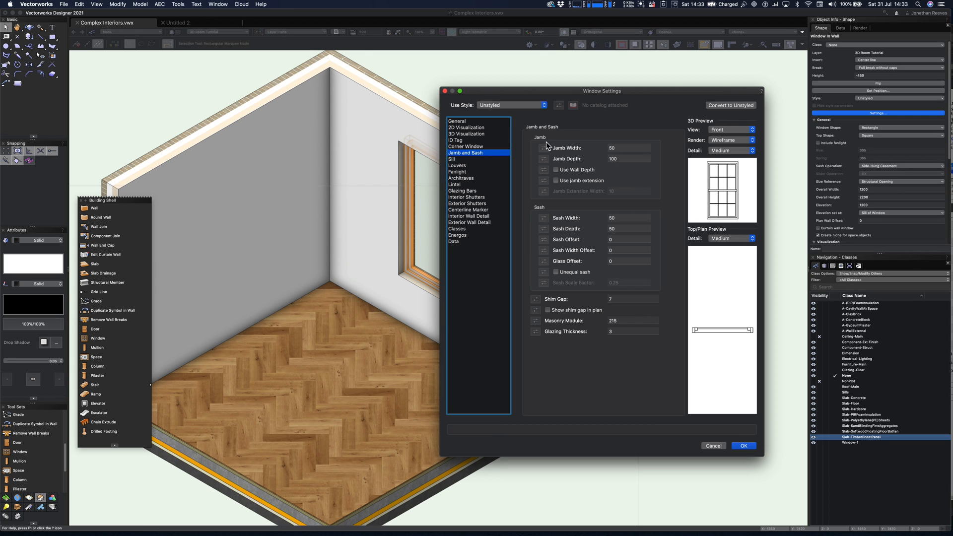
pyautogui.click(556, 170)
pyautogui.click(596, 150)
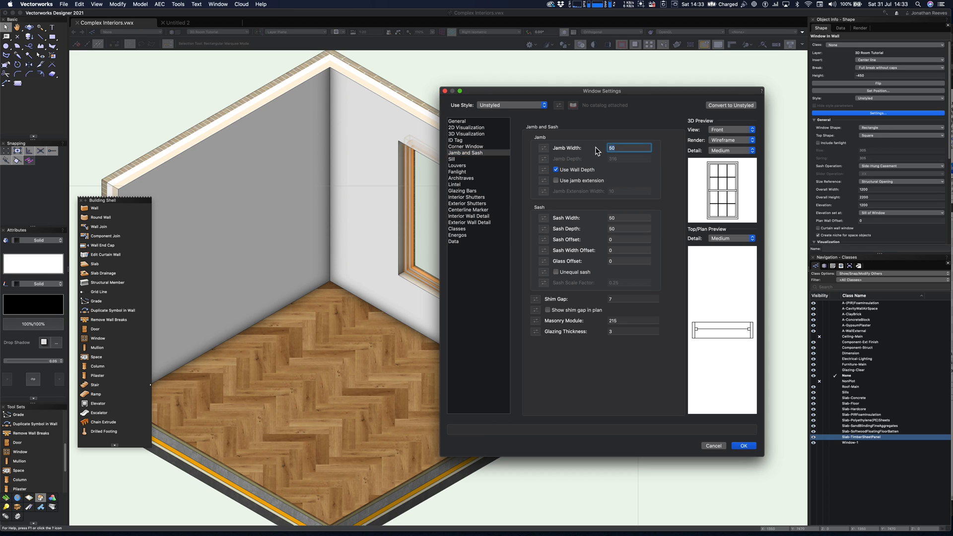
pyautogui.click(744, 445)
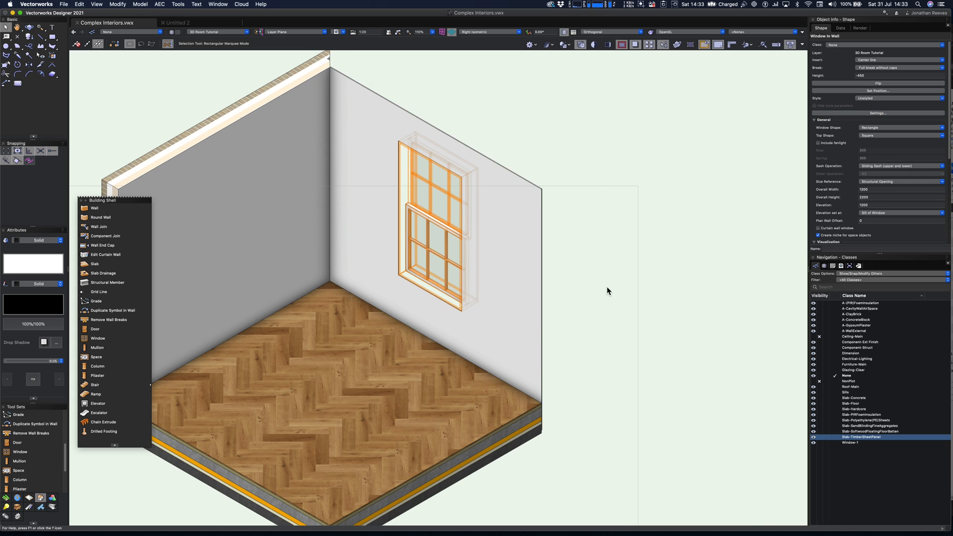
# Step: Set the window's shim gap to 0 in its jamb and sash settings
pyautogui.scroll(4, 421, 278)
pyautogui.hotkey('shift', 'c')
pyautogui.moveTo(439, 296); pyautogui.dragTo(451, 276)
pyautogui.press('x')
pyautogui.scroll(-4, 447, 275)
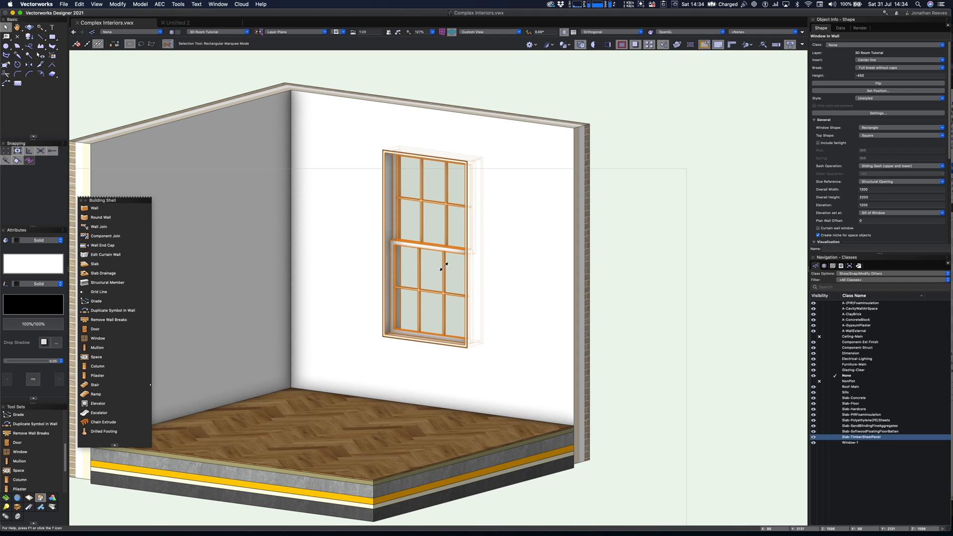
pyautogui.doubleClick(443, 267)
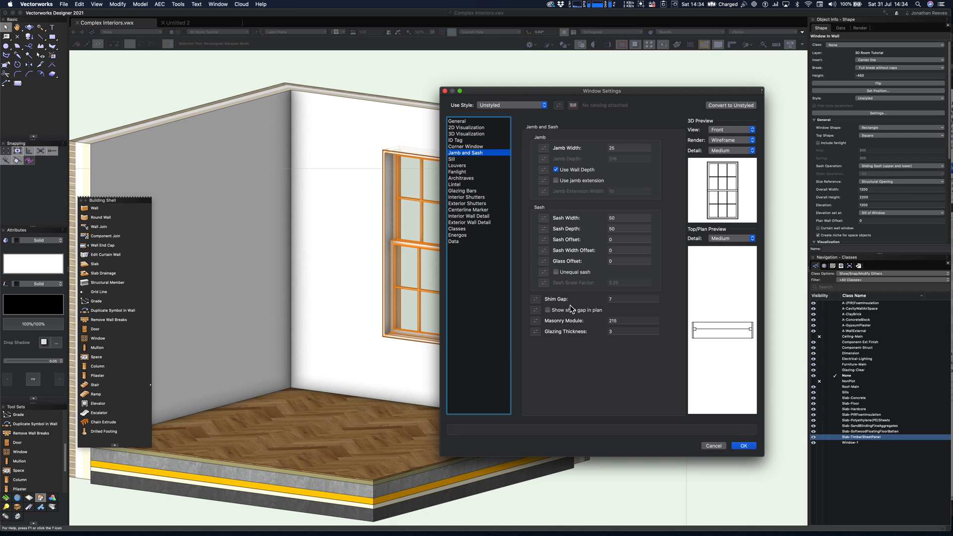
pyautogui.doubleClick(620, 299)
pyautogui.write('0')
pyautogui.click(547, 309)
pyautogui.click(744, 447)
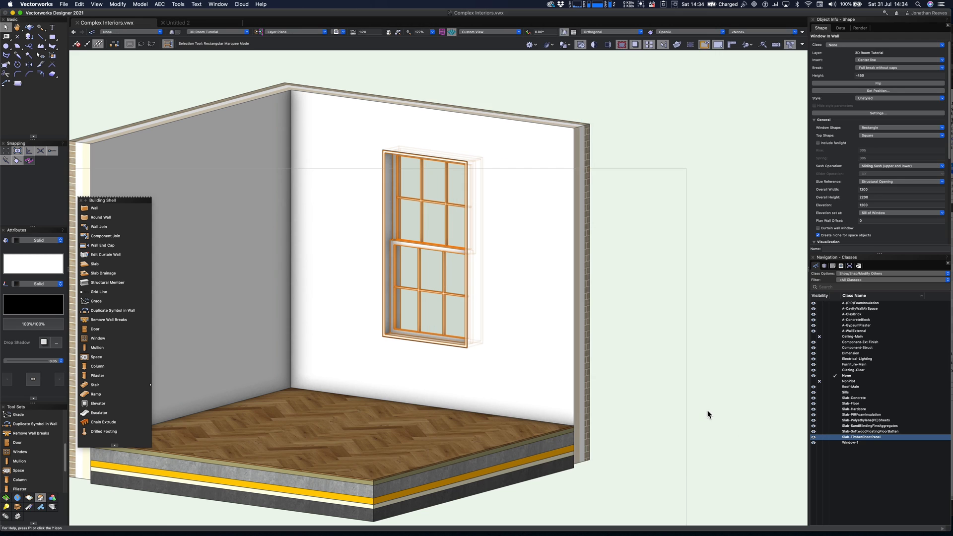
# Step: Draw a 1200 x 2200 mm rectangle on the inner wall face, corner to corner around the window opening
pyautogui.click(652, 326)
pyautogui.press('4')
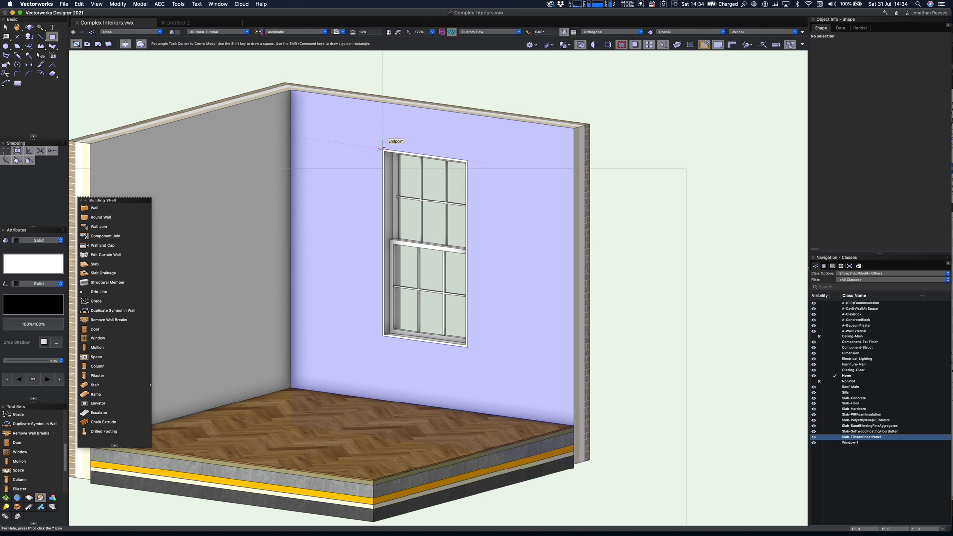
pyautogui.click(381, 149)
pyautogui.click(471, 350)
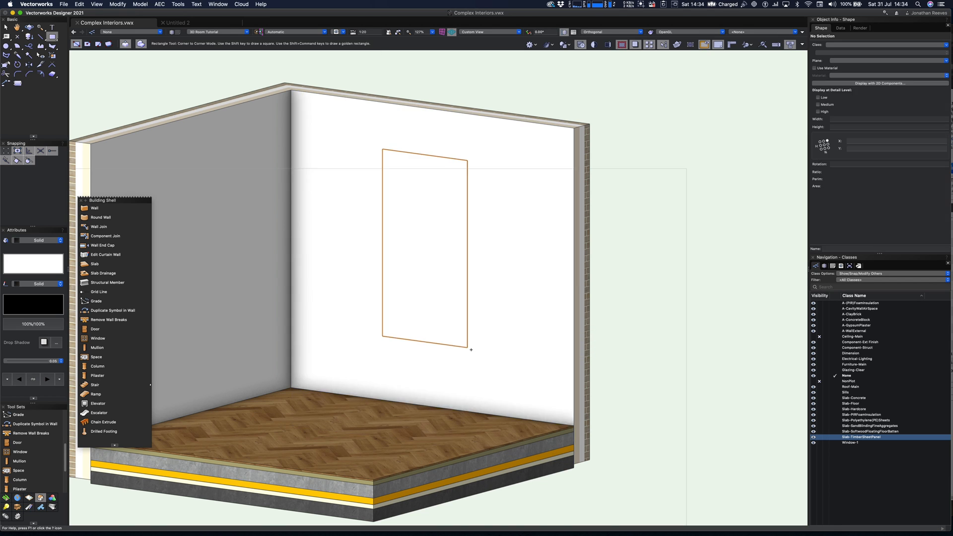
pyautogui.press('x')
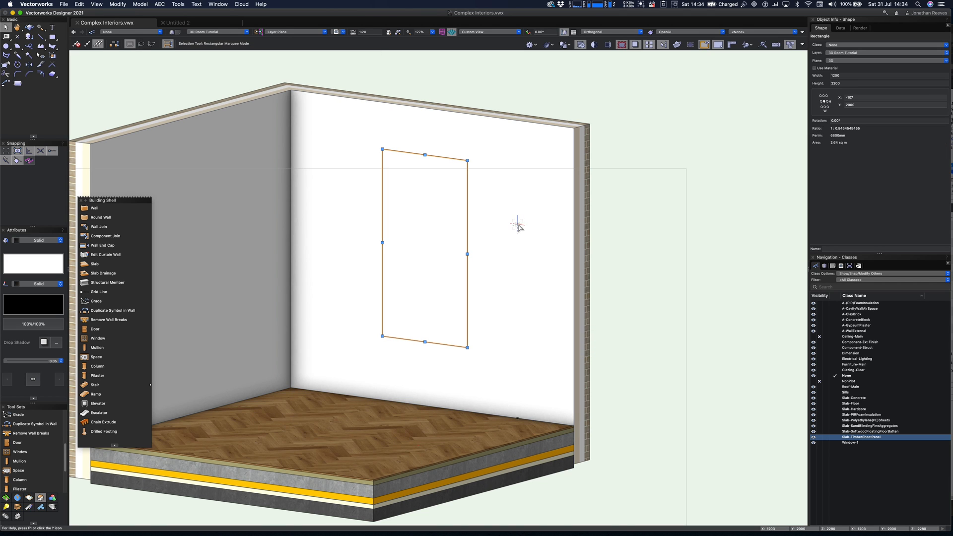
# Step: Search the resource libraries for moulding and place a symmetrical Copper Beech Millwork profile on the floor near the window wall
pyautogui.press('super+r')
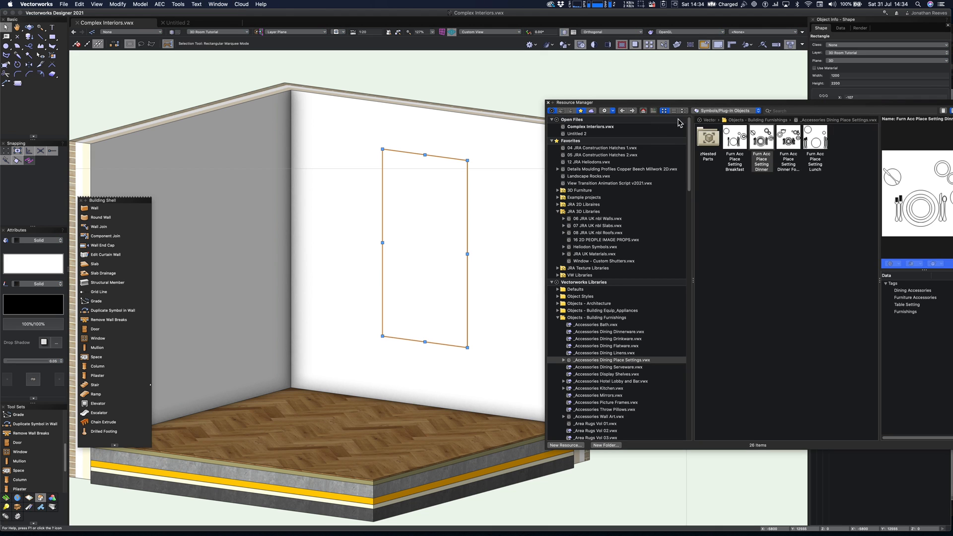
pyautogui.click(788, 111)
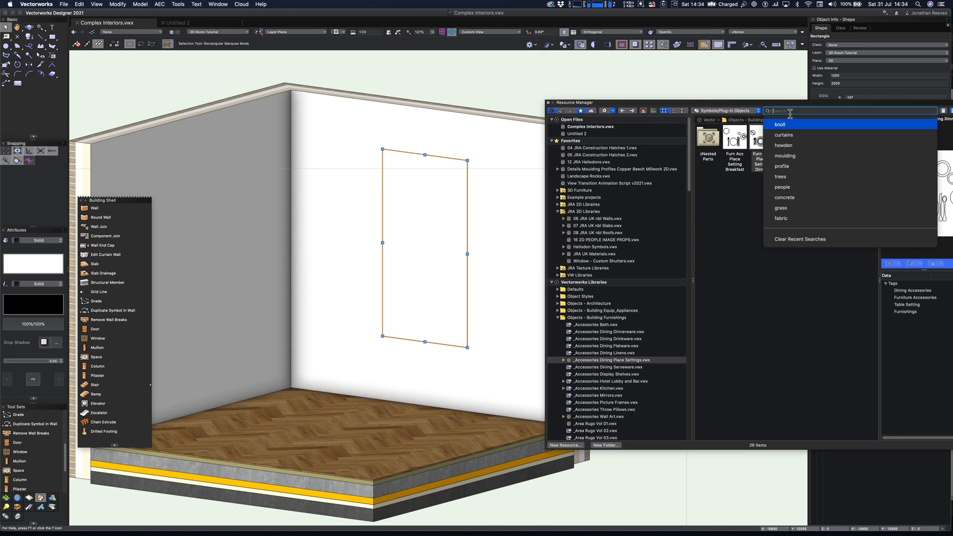
pyautogui.click(789, 157)
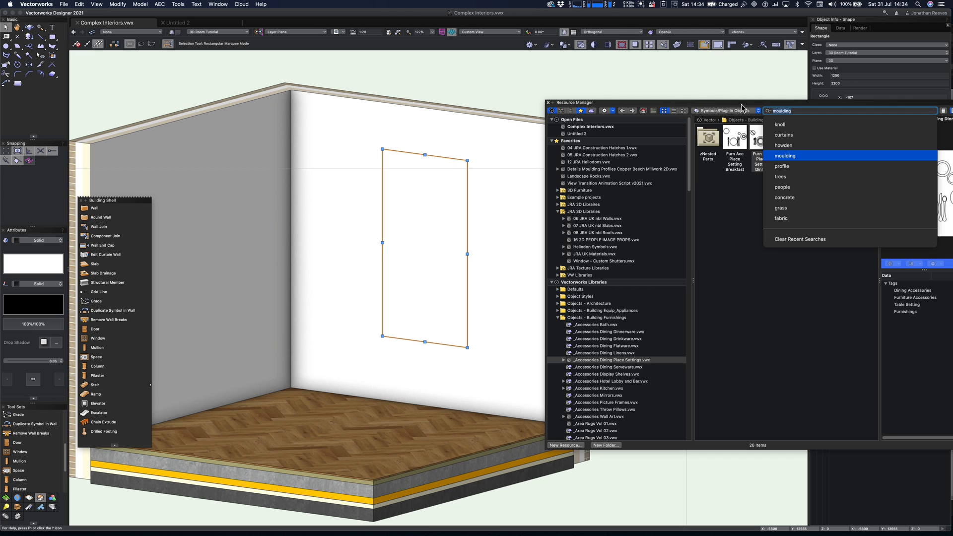
pyautogui.press('Return')
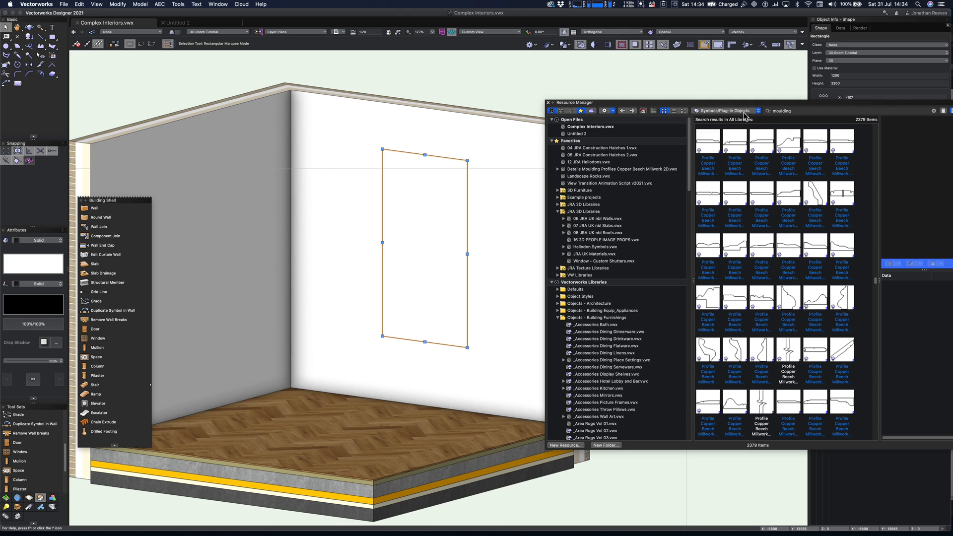
pyautogui.click(818, 206)
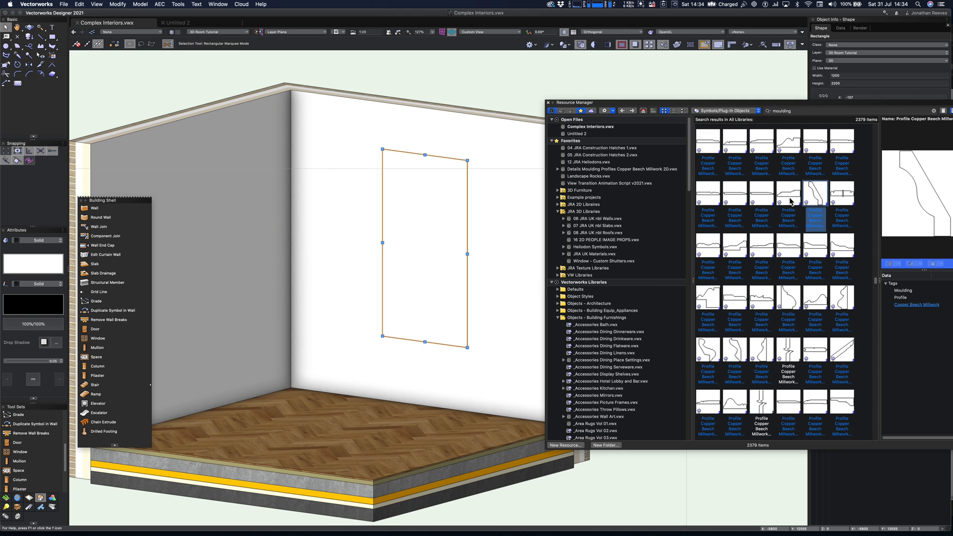
pyautogui.click(791, 200)
pyautogui.click(717, 250)
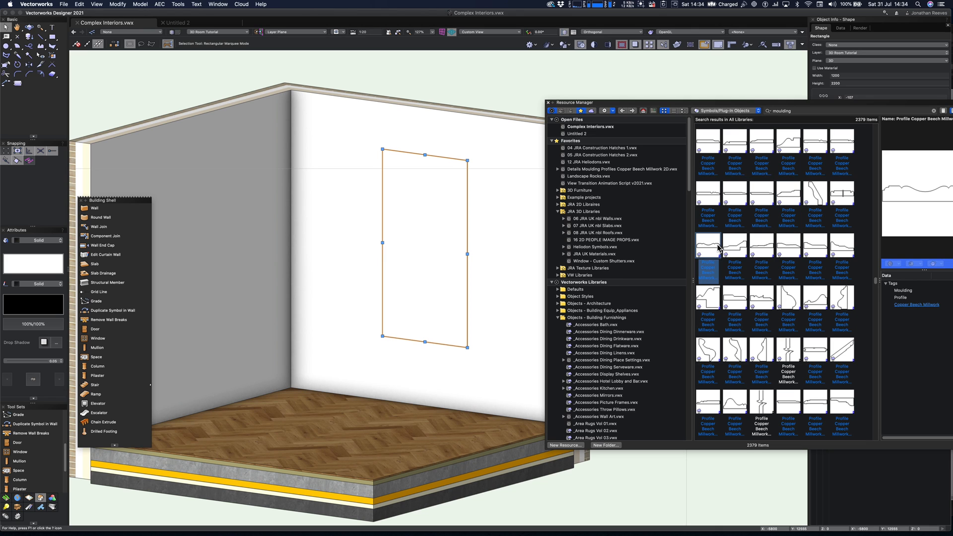
pyautogui.moveTo(713, 250)
pyautogui.mouseDown()
pyautogui.moveTo(452, 424)
pyautogui.moveTo(438, 419)
pyautogui.moveTo(454, 425)
pyautogui.mouseUp()
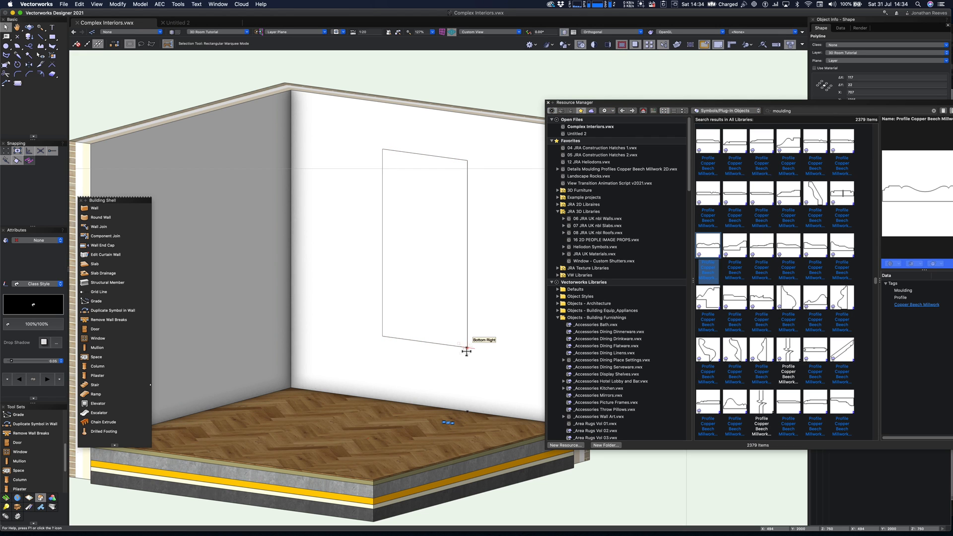
# Step: In plan view, enlarge the placed moulding profile to about 182 mm wide
pyautogui.press('super+4')
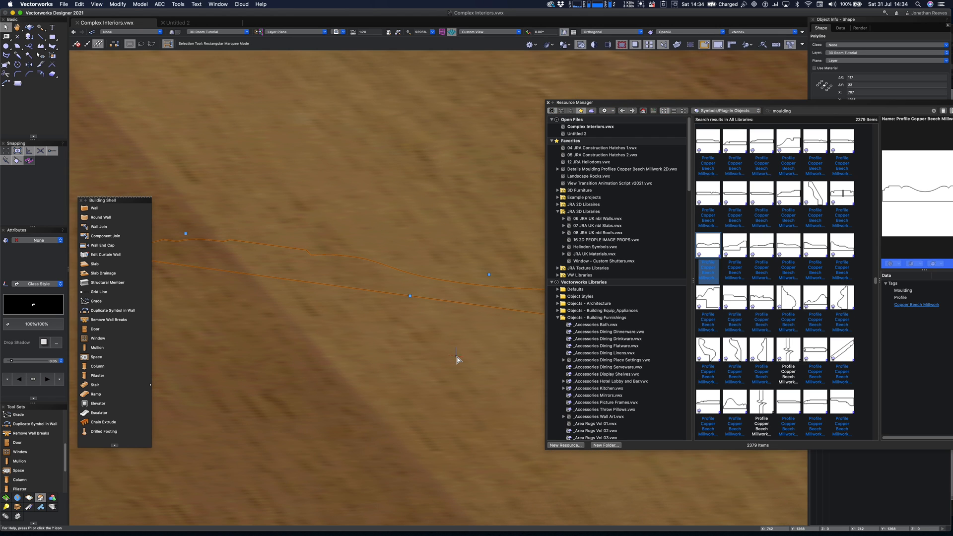
pyautogui.press('super+6')
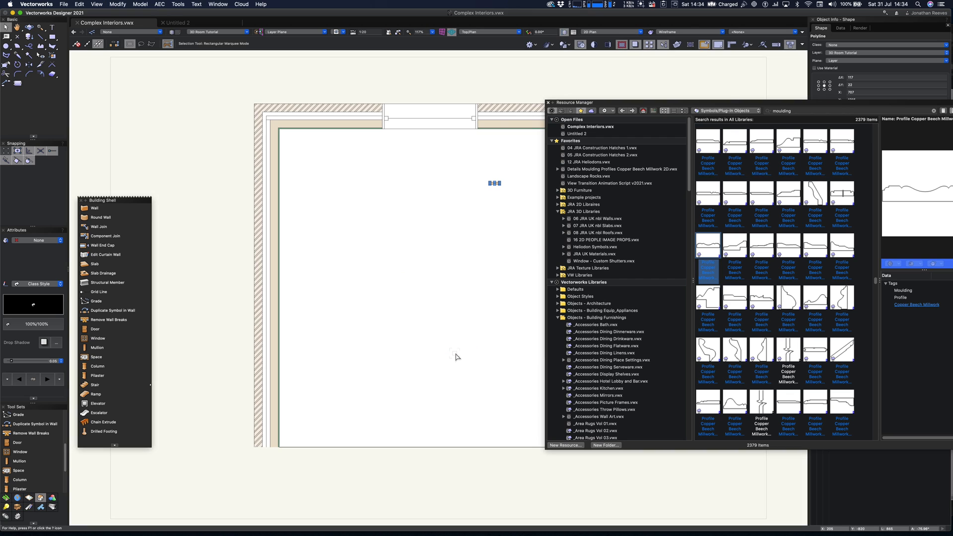
pyautogui.moveTo(605, 104); pyautogui.dragTo(689, 115)
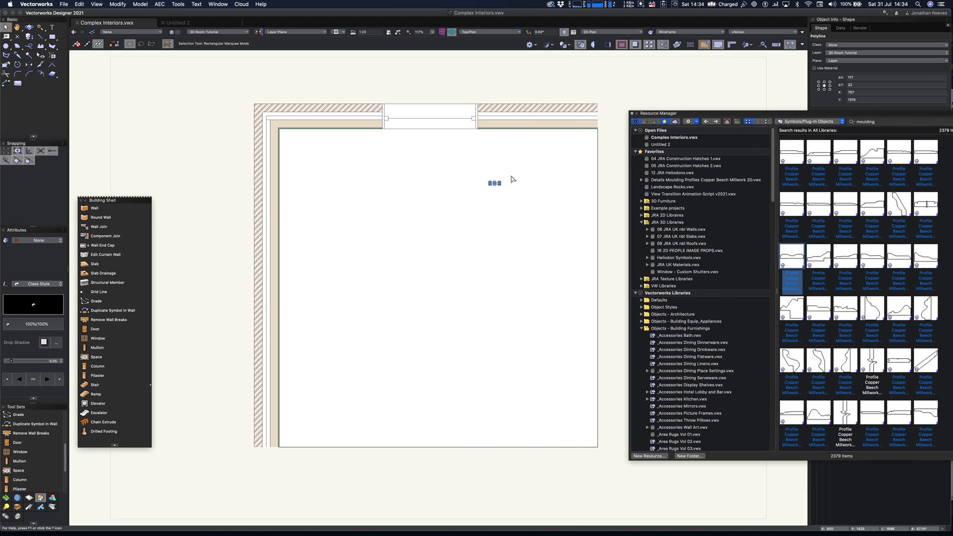
pyautogui.scroll(5, 511, 177)
pyautogui.moveTo(470, 203); pyautogui.dragTo(492, 189)
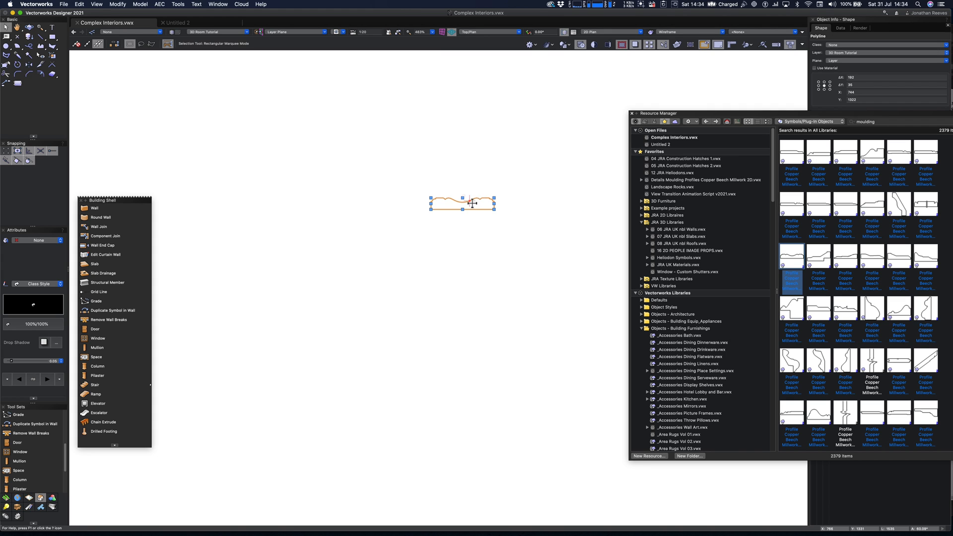
# Step: Return to the isometric view and give the moulding profile a solid fill
pyautogui.scroll(-3, 471, 205)
pyautogui.press('3')
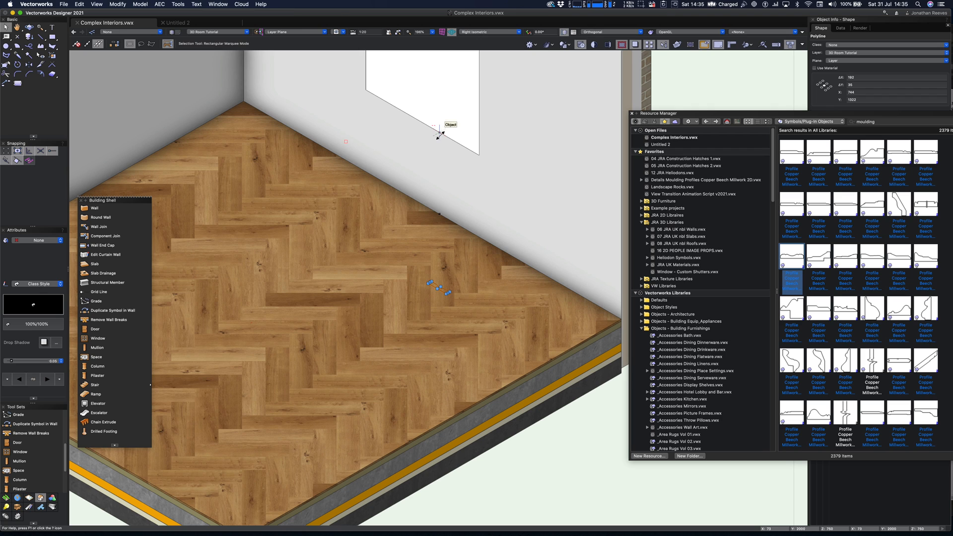
pyautogui.click(43, 240)
pyautogui.click(40, 250)
# Step: Extrude the moulding profile along the window rectangle as its path to form an architrave
pyautogui.click(467, 141)
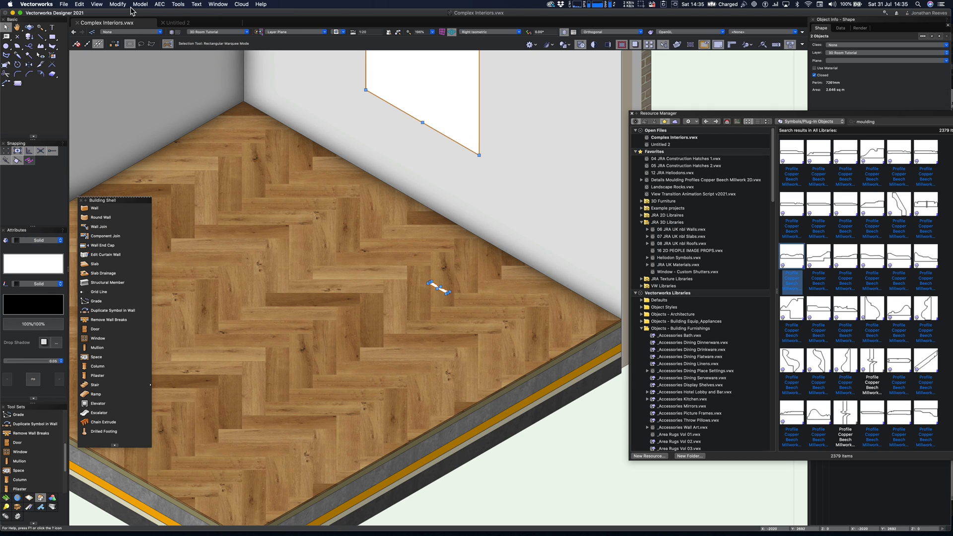
pyautogui.click(123, 5)
pyautogui.click(148, 60)
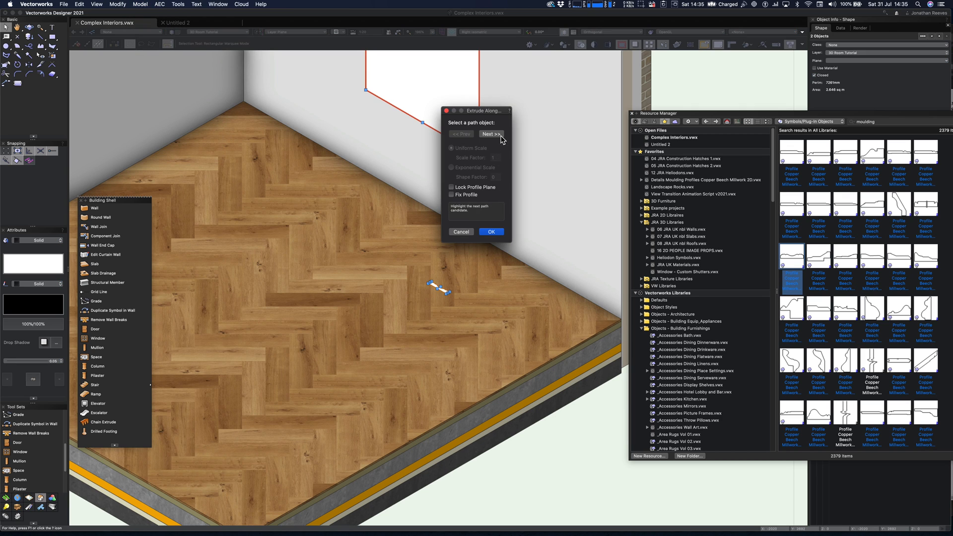
pyautogui.click(488, 233)
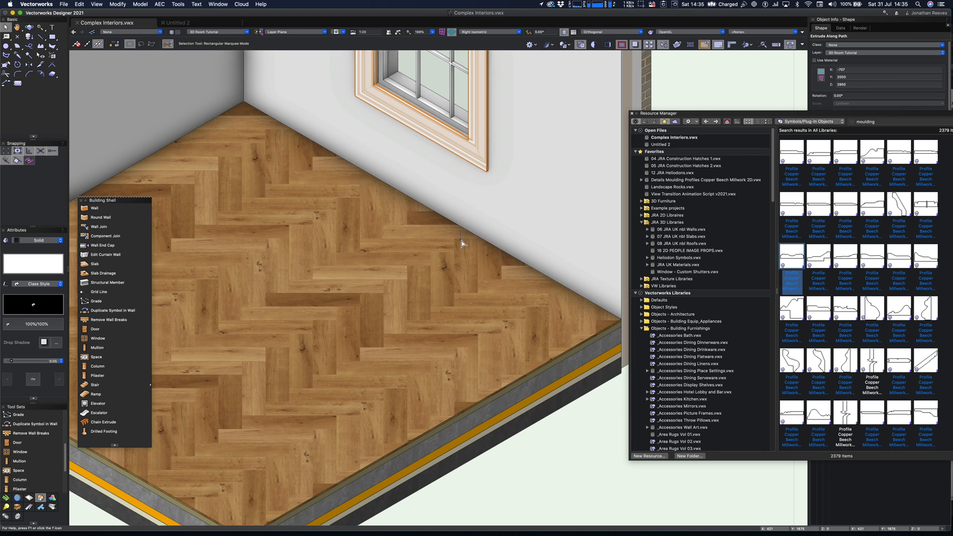
# Step: Edit the architrave's profile and rotate it 180 degrees so its moulded side faces into the room
pyautogui.scroll(-5, 460, 244)
pyautogui.press('space')
pyautogui.moveTo(537, 172); pyautogui.dragTo(386, 298)
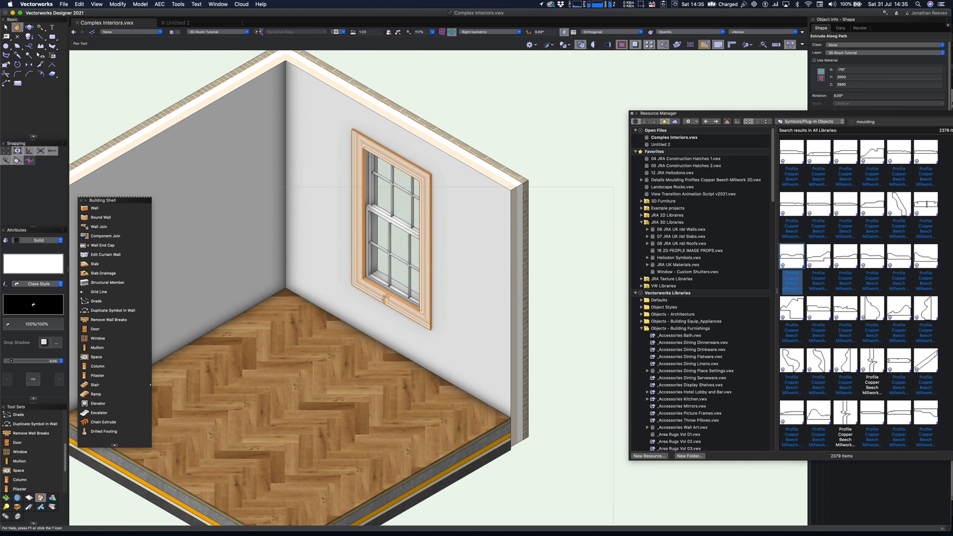
pyautogui.scroll(4, 455, 330)
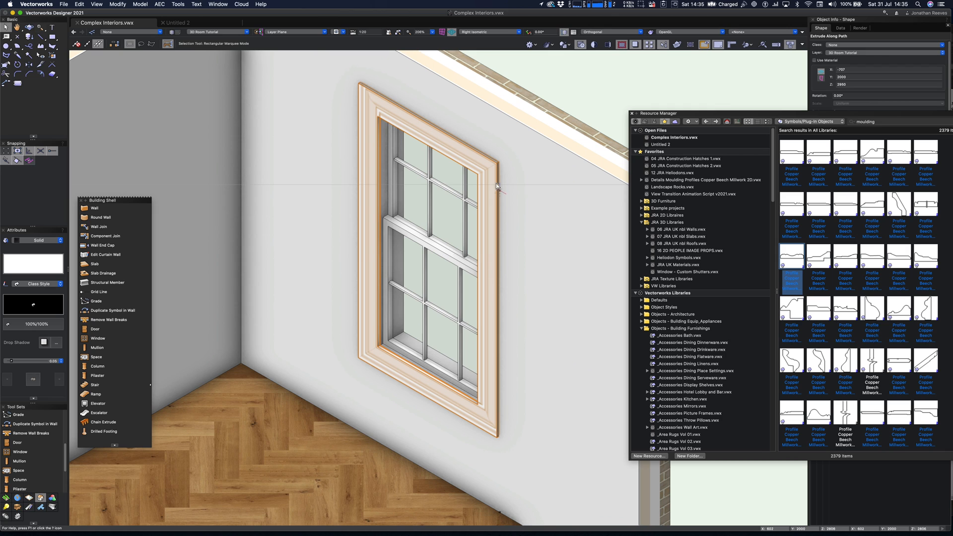
pyautogui.doubleClick(496, 167)
pyautogui.click(467, 153)
pyautogui.click(503, 199)
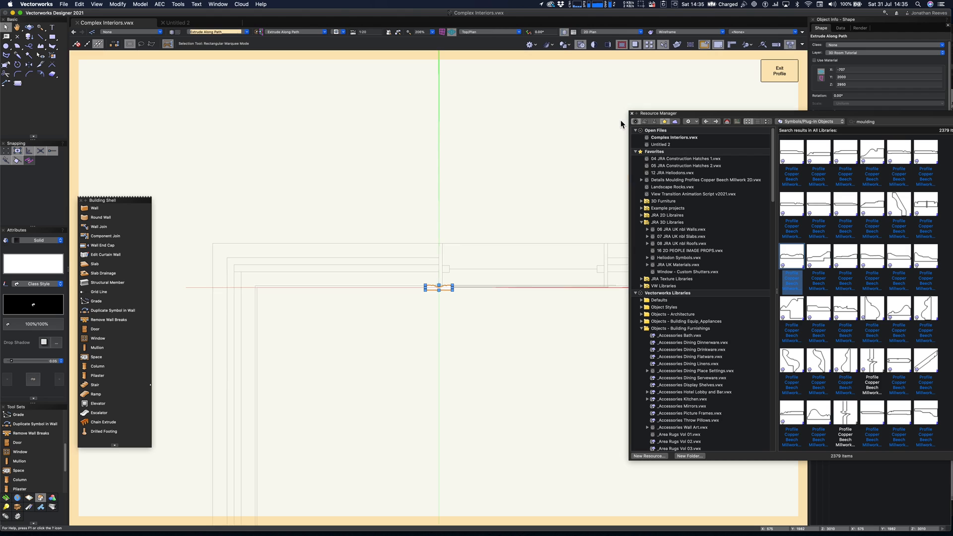
pyautogui.press('super+m')
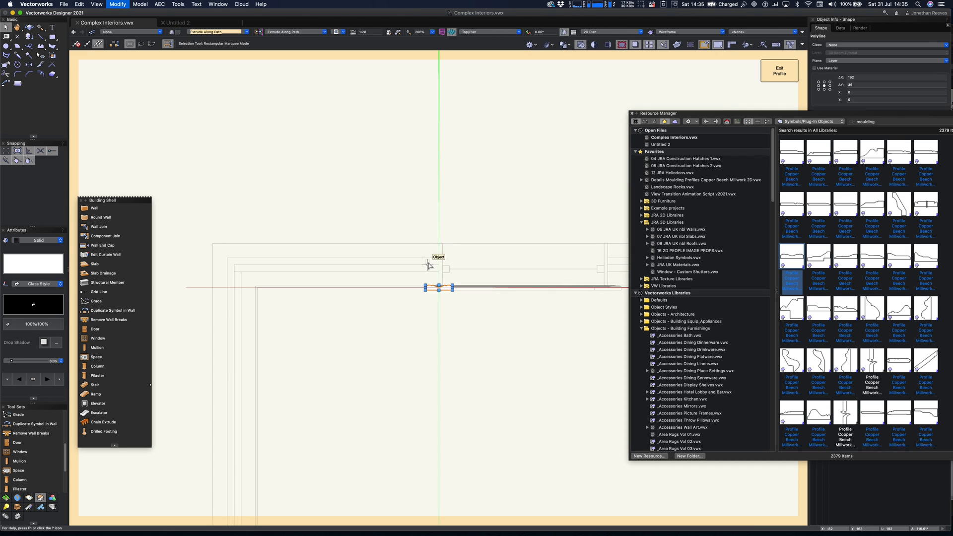
pyautogui.press('super+l')
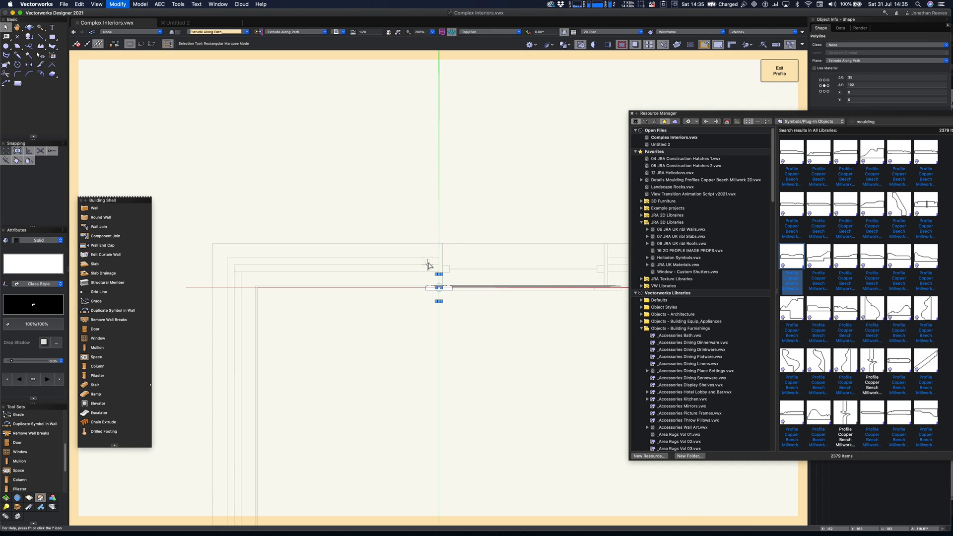
pyautogui.press('c')
pyautogui.moveTo(389, 251); pyautogui.dragTo(496, 347)
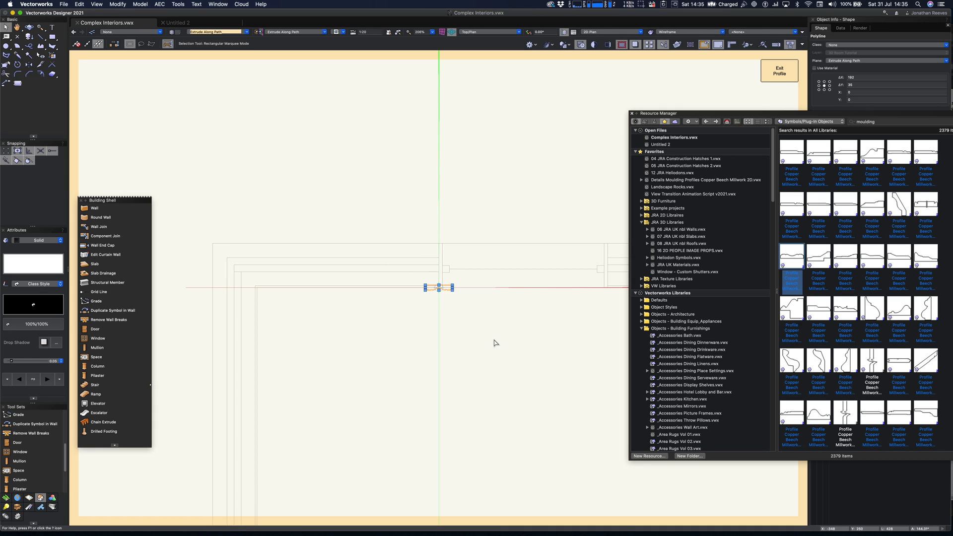
# Step: Move the profile so its flat back lies on the wall face beside the window opening, and exit profile editing
pyautogui.press('x')
pyautogui.moveTo(489, 212); pyautogui.dragTo(430, 263)
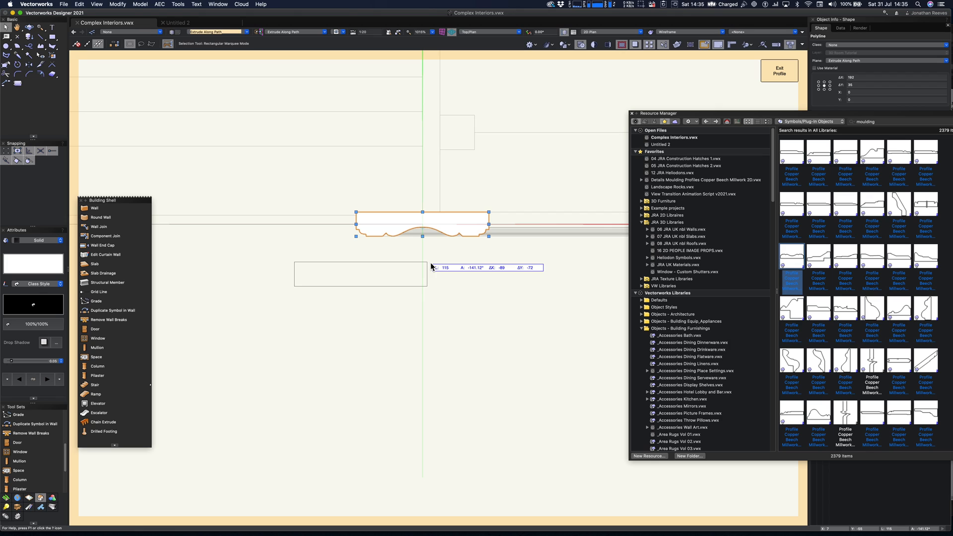
pyautogui.moveTo(430, 268); pyautogui.dragTo(441, 231)
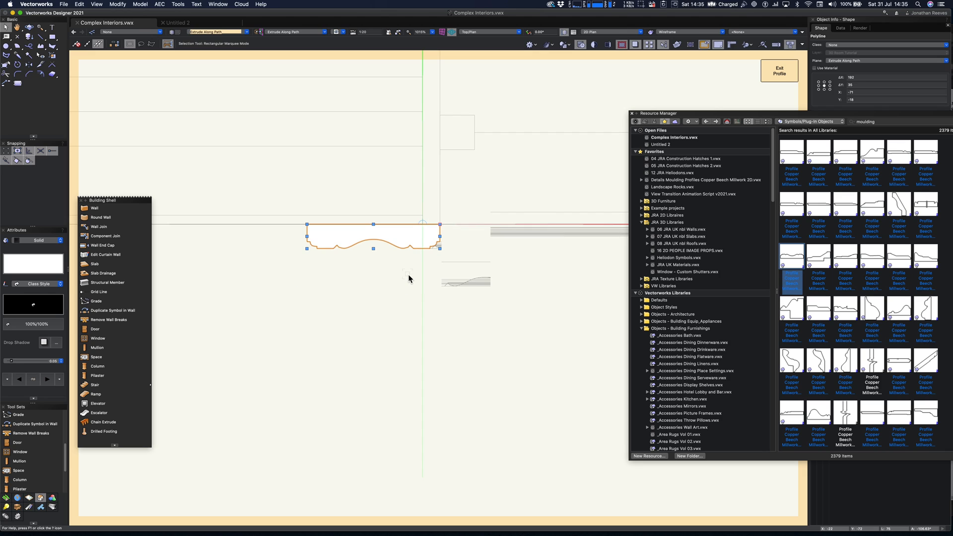
pyautogui.press('super+c')
pyautogui.press('super+d')
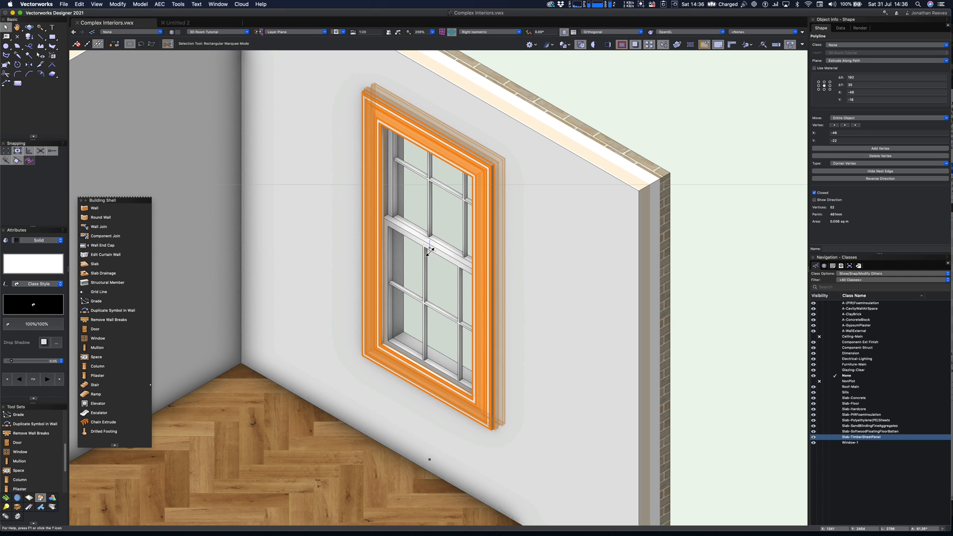
# Step: Examine the architrave's lower corner up close and its fit around the whole window
pyautogui.press('c')
pyautogui.moveTo(401, 379); pyautogui.dragTo(425, 391)
pyautogui.hotkey('shift', 'c')
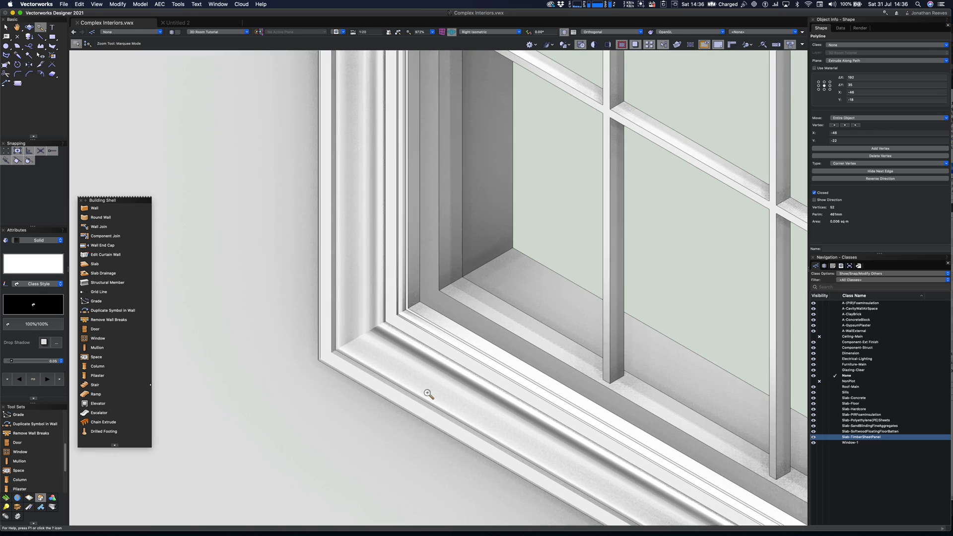
pyautogui.moveTo(431, 352); pyautogui.dragTo(459, 340)
pyautogui.scroll(-4, 459, 341)
pyautogui.scroll(-2, 461, 344)
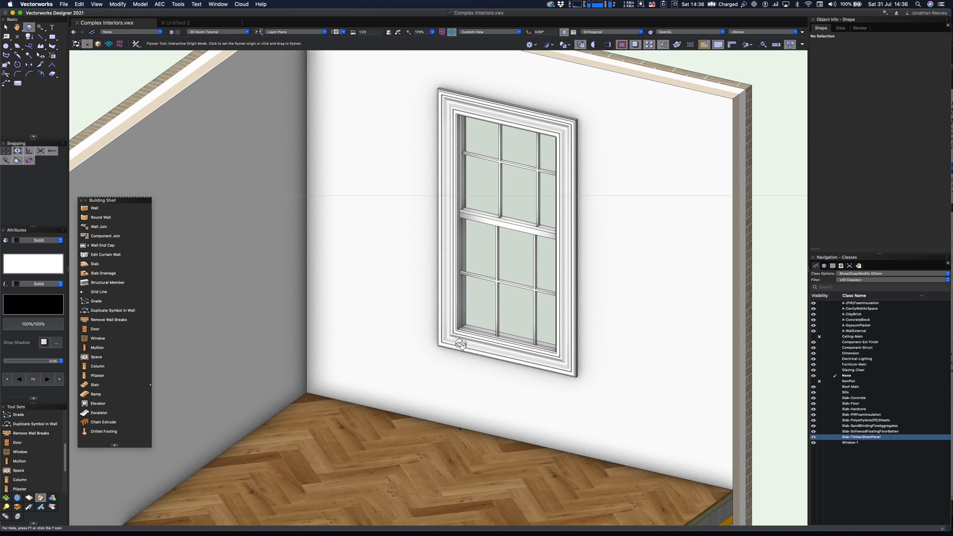
pyautogui.press('x')
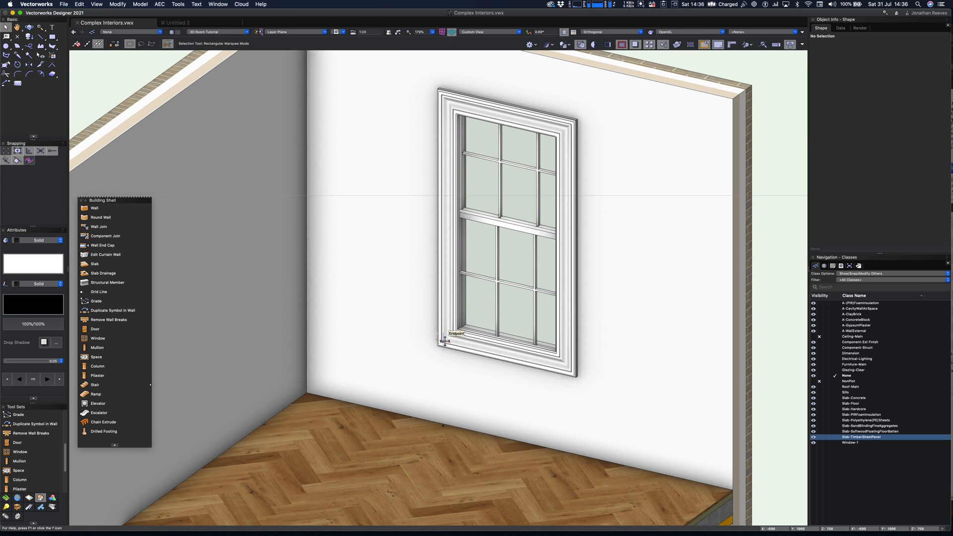
# Step: Close the floating Building Shell tool palette, keeping the floor and lower walls in view
pyautogui.press('super+6')
pyautogui.press('c')
pyautogui.moveTo(204, 344); pyautogui.dragTo(554, 485)
pyautogui.press('x')
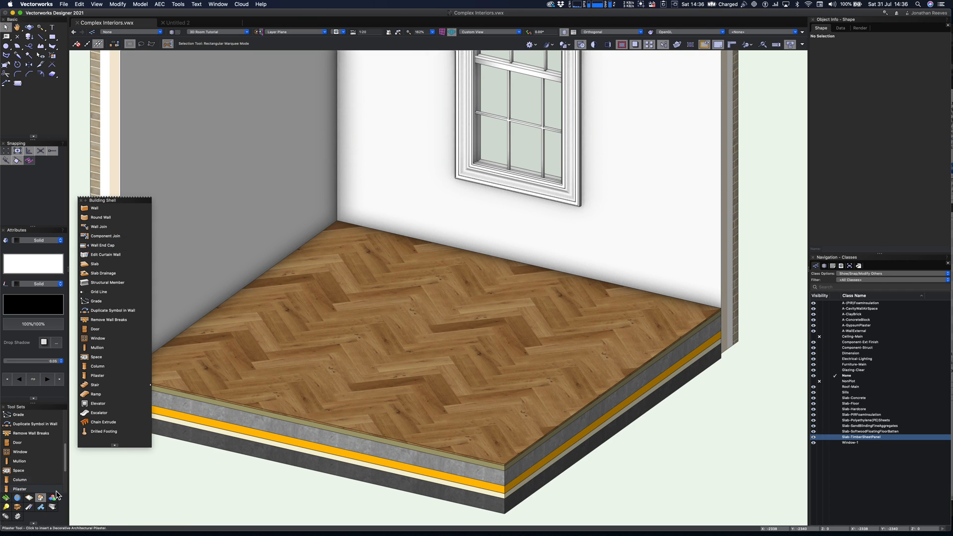
pyautogui.click(81, 200)
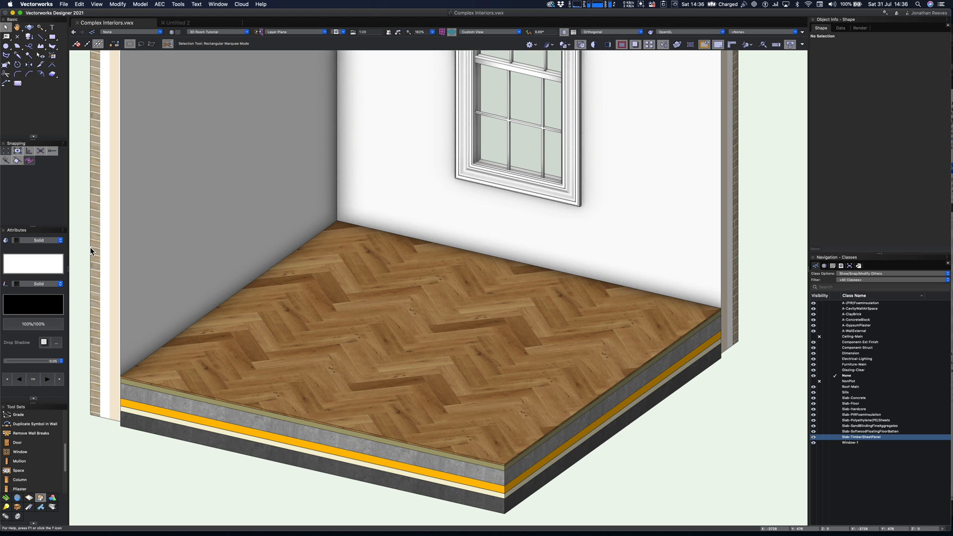
# Step: Extract the floor-level edges along the foot of both internal wall faces as curves with the Extract tool
pyautogui.click(53, 497)
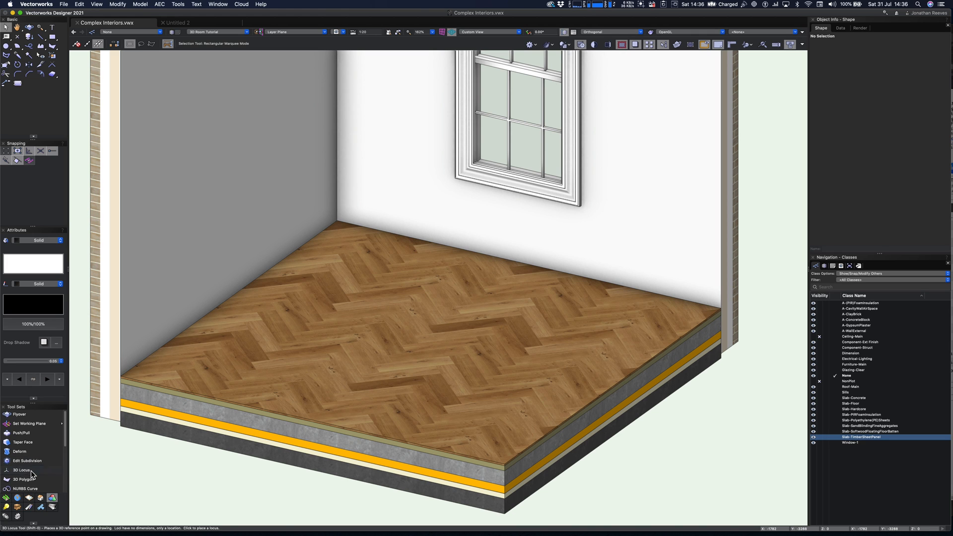
pyautogui.doubleClick(53, 497)
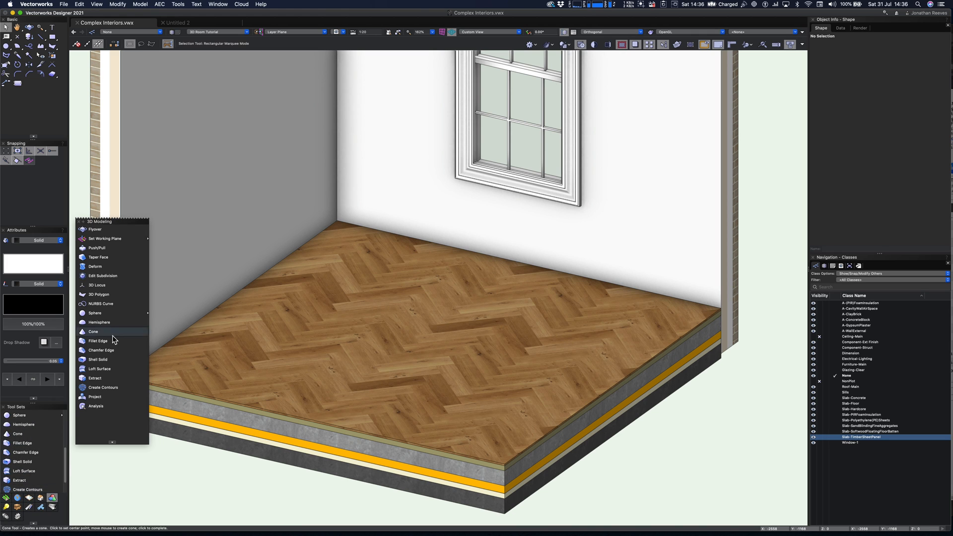
pyautogui.click(99, 381)
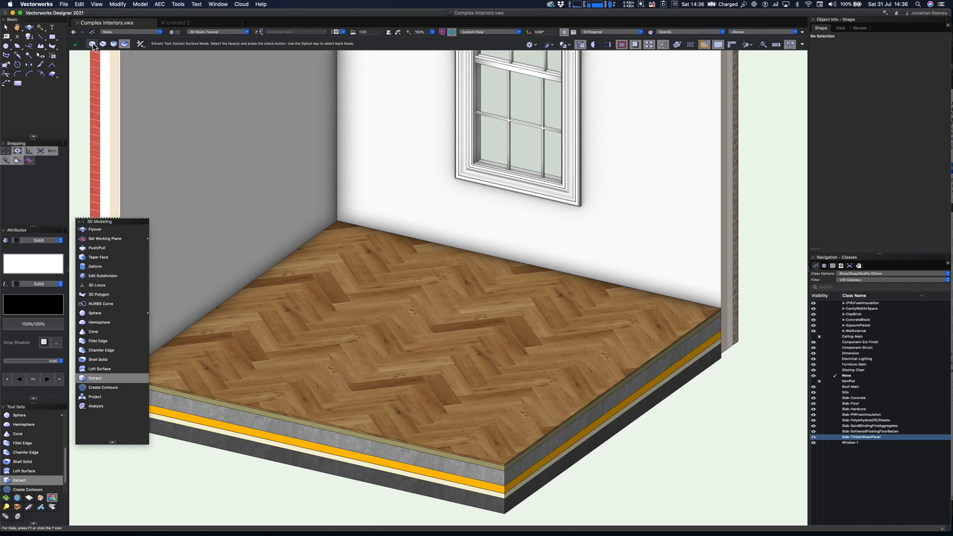
pyautogui.click(103, 44)
pyautogui.scroll(-2, 288, 279)
pyautogui.click(272, 278)
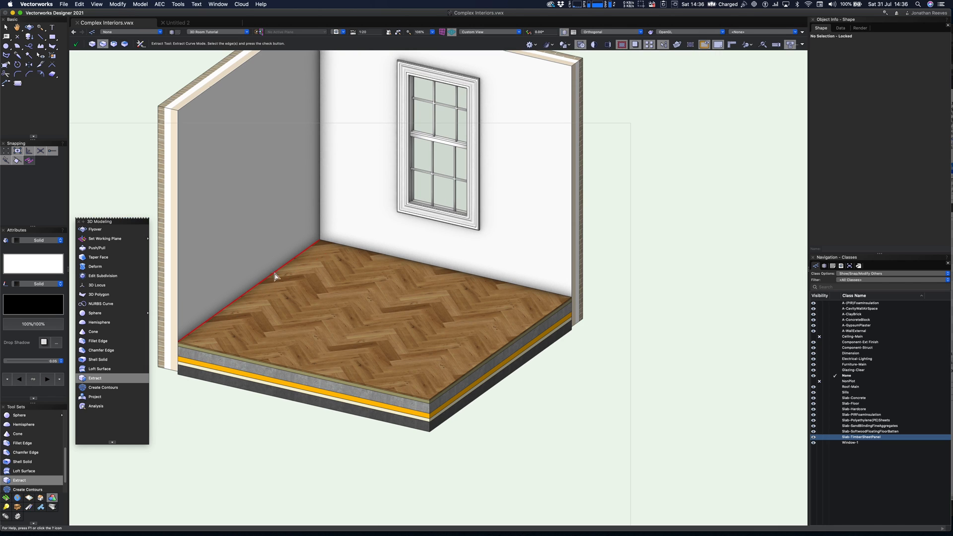
pyautogui.click(77, 45)
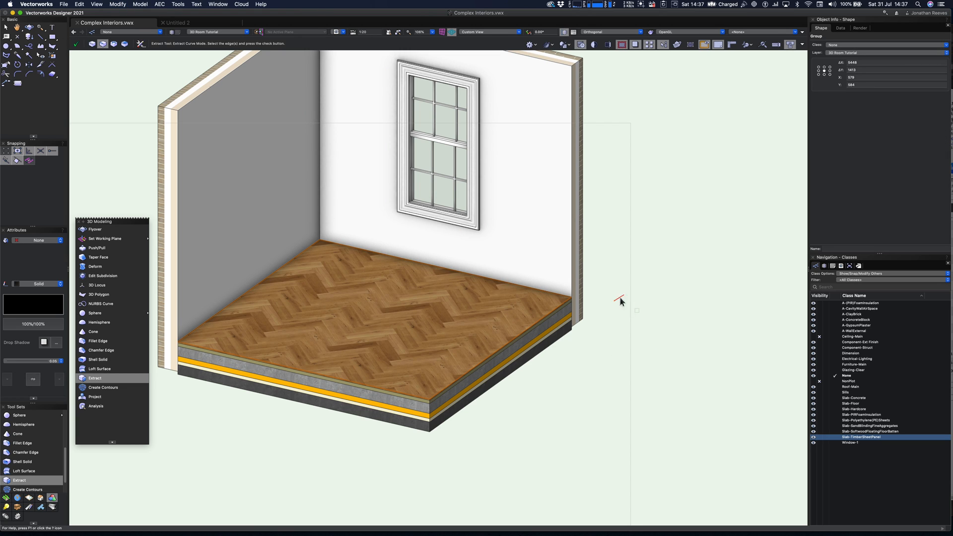
# Step: Compose the two extracted wall-edge lines into one continuous open polygon
pyautogui.press('x')
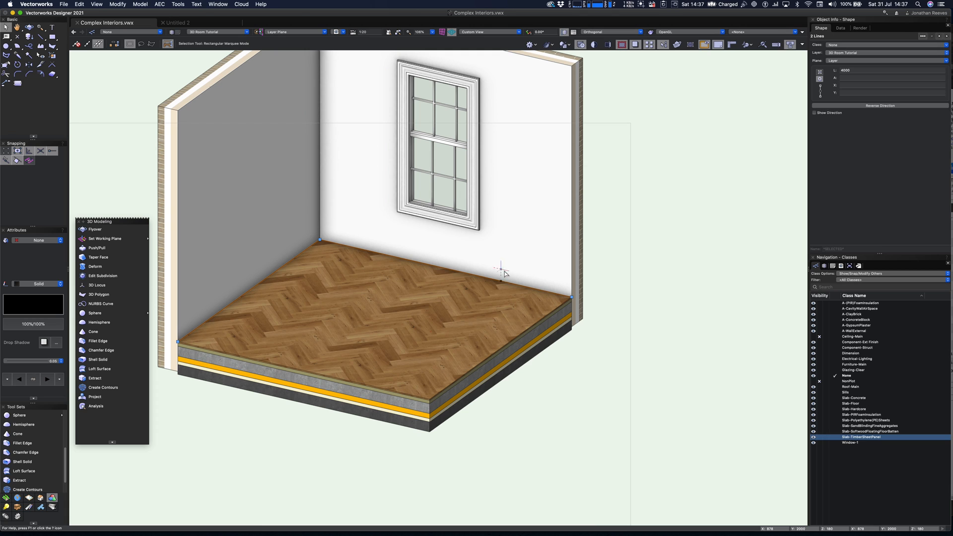
pyautogui.rightClick(503, 287)
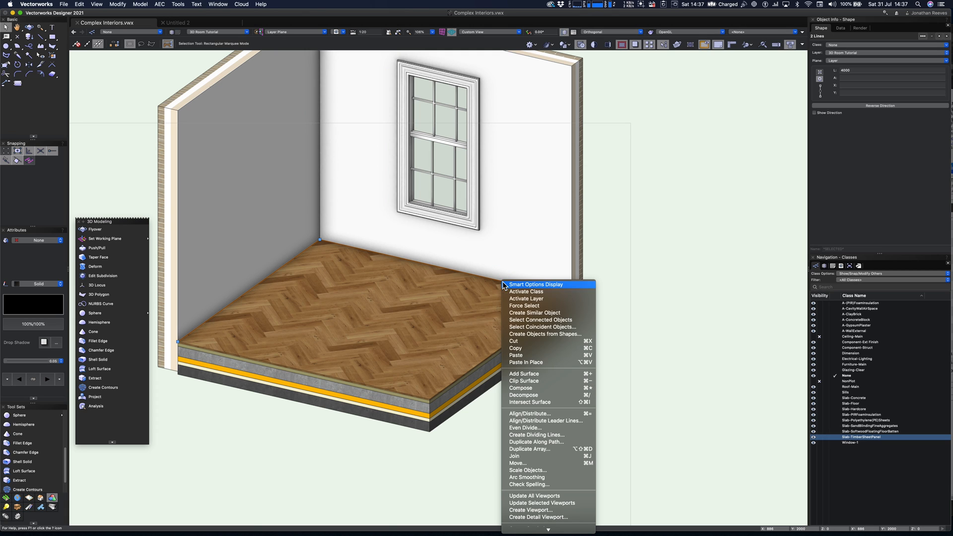
pyautogui.click(534, 388)
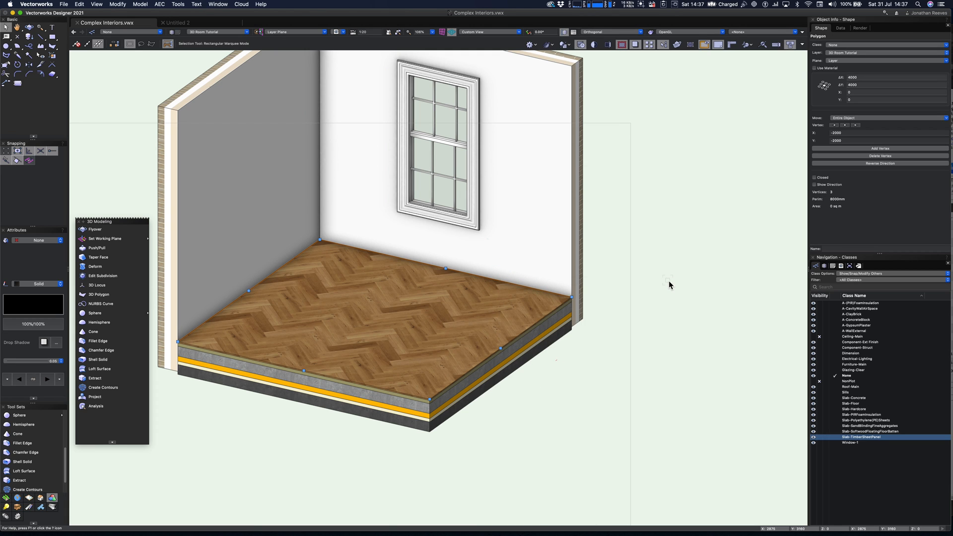
# Step: Find Profile Copper Beech Millwork CB1062 among the library's moulding profiles and insert it in the drawing beside the room
pyautogui.press('super+r')
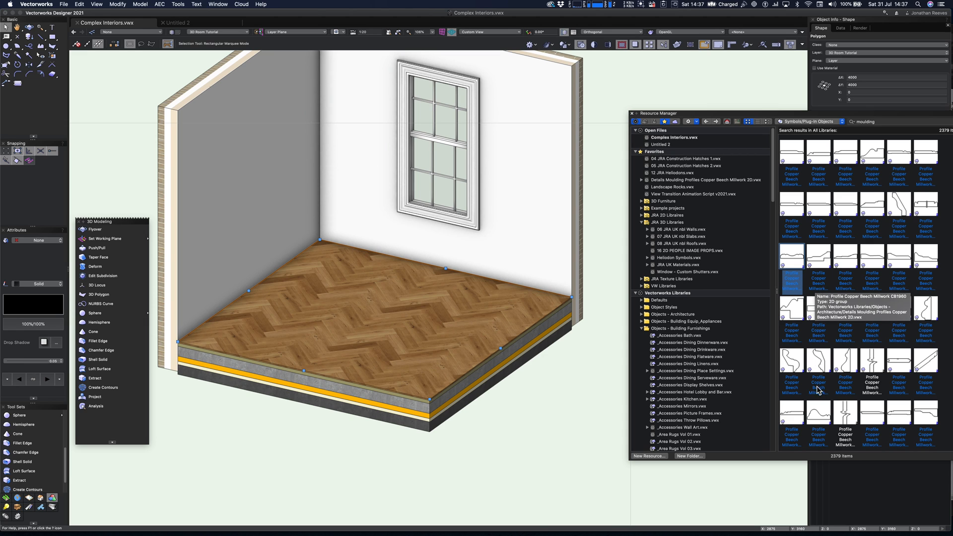
pyautogui.scroll(-3, 840, 381)
pyautogui.scroll(-6, 888, 272)
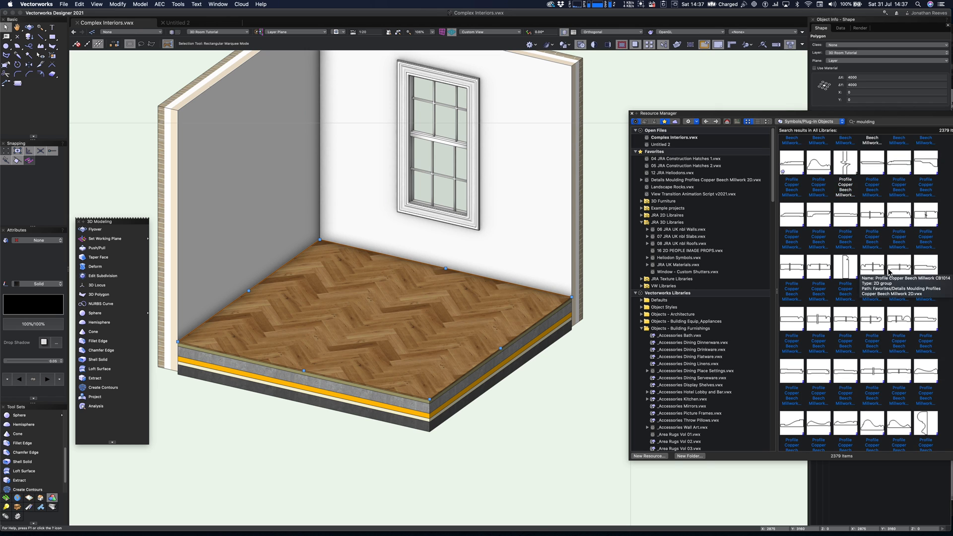
pyautogui.scroll(-3, 889, 272)
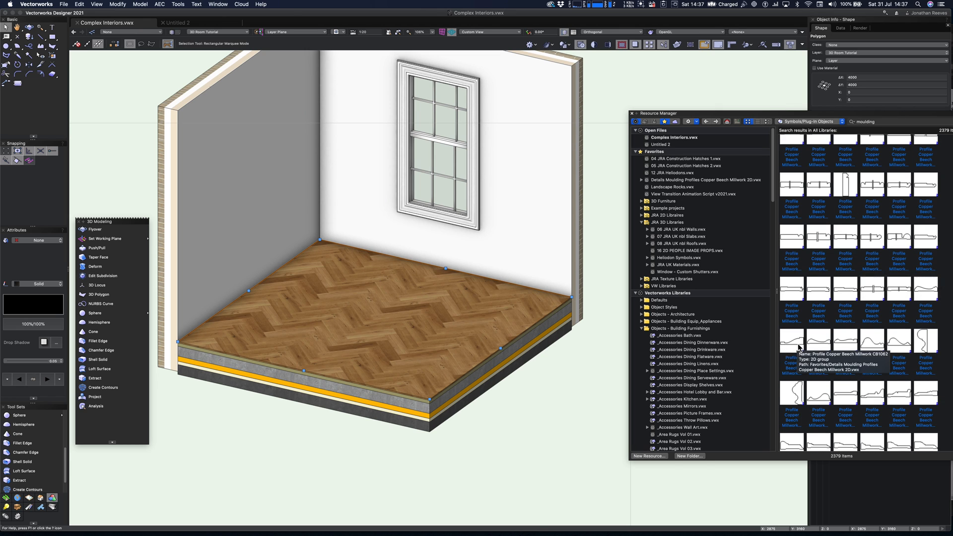
pyautogui.moveTo(794, 347)
pyautogui.mouseDown()
pyautogui.moveTo(579, 364)
pyautogui.moveTo(588, 366)
pyautogui.mouseUp()
# Step: In plan view, stand the moulding profile upright as a polyline just outside the open end of the window wall
pyautogui.press('F5')
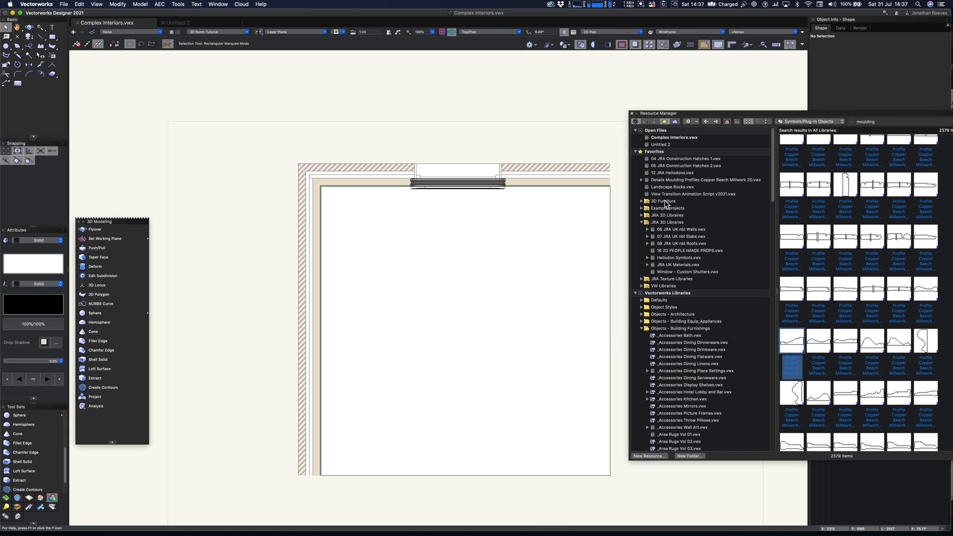
pyautogui.moveTo(661, 122); pyautogui.dragTo(771, 132)
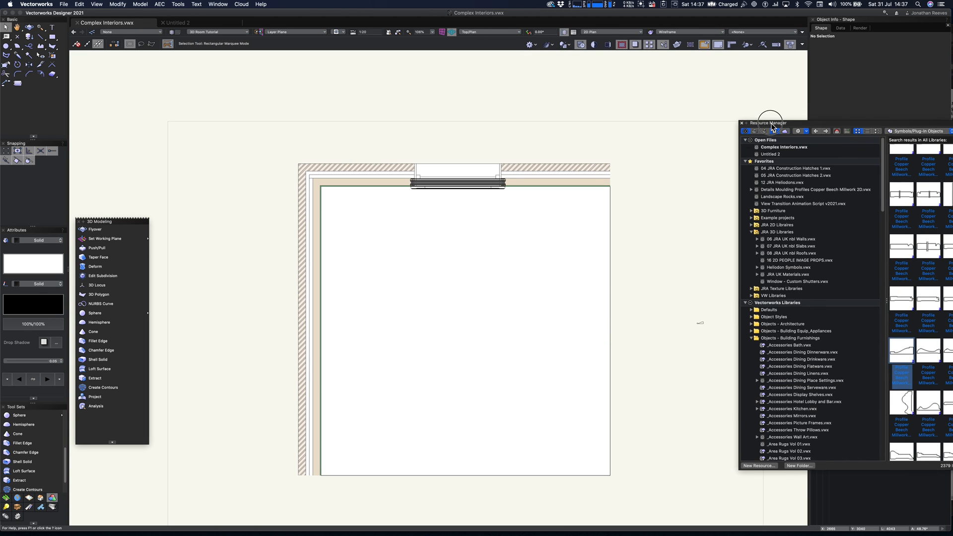
pyautogui.click(700, 323)
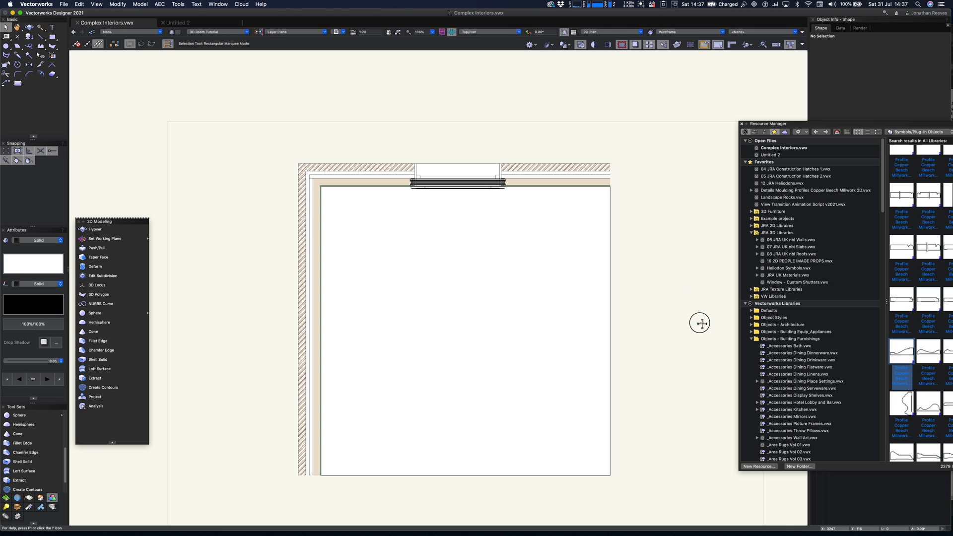
pyautogui.click(628, 218)
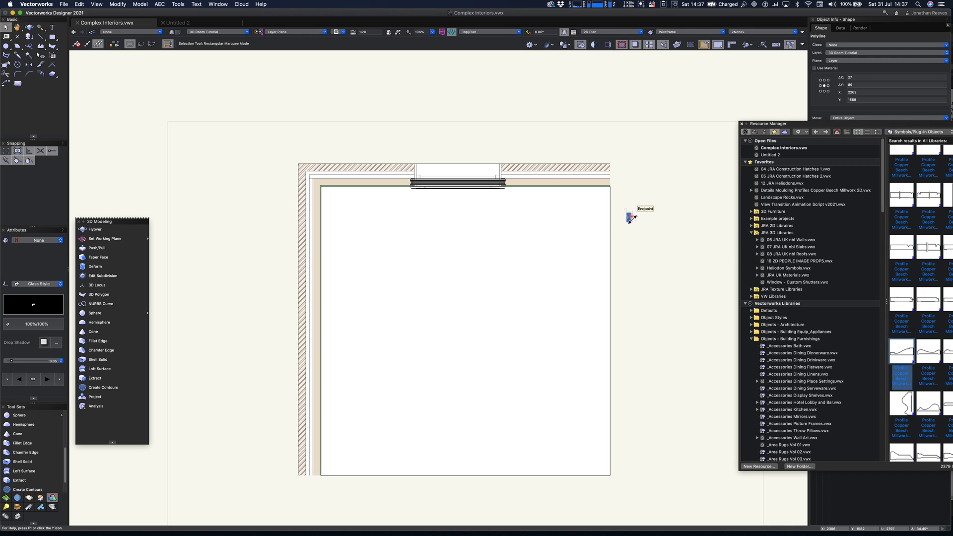
pyautogui.press('c')
pyautogui.moveTo(580, 165); pyautogui.dragTo(633, 239)
pyautogui.press('x')
pyautogui.moveTo(562, 380); pyautogui.dragTo(480, 274)
# Step: Select the moulding profile together with the composed wall-edge polygon and extrude the profile along that path as a skirting
pyautogui.keyDown('shift'); pyautogui.click(433, 191); pyautogui.keyUp('shift')
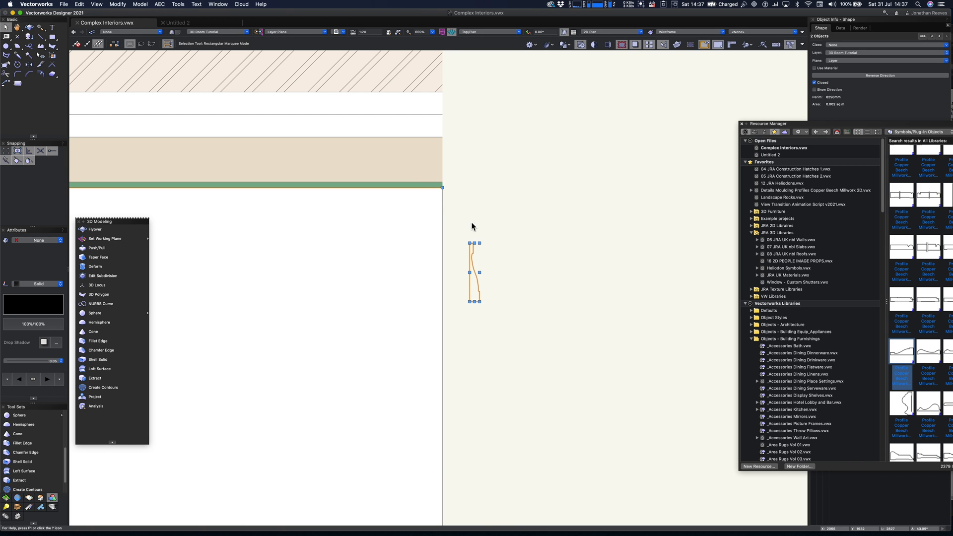
pyautogui.keyDown('ctrl'); pyautogui.moveTo(501, 395); pyautogui.dragTo(478, 345, button='middle'); pyautogui.keyUp('ctrl')
pyautogui.press('super+6')
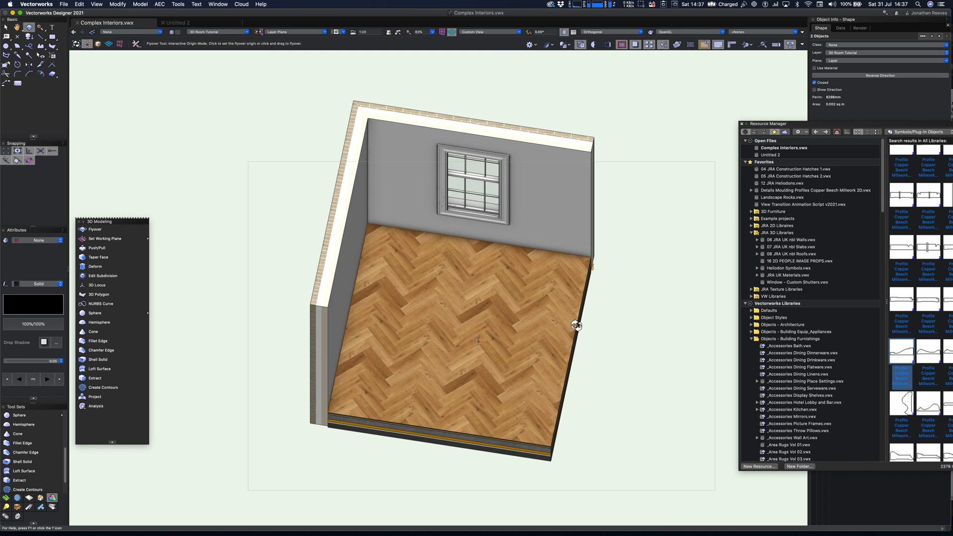
pyautogui.press('c')
pyautogui.moveTo(589, 239); pyautogui.dragTo(613, 325)
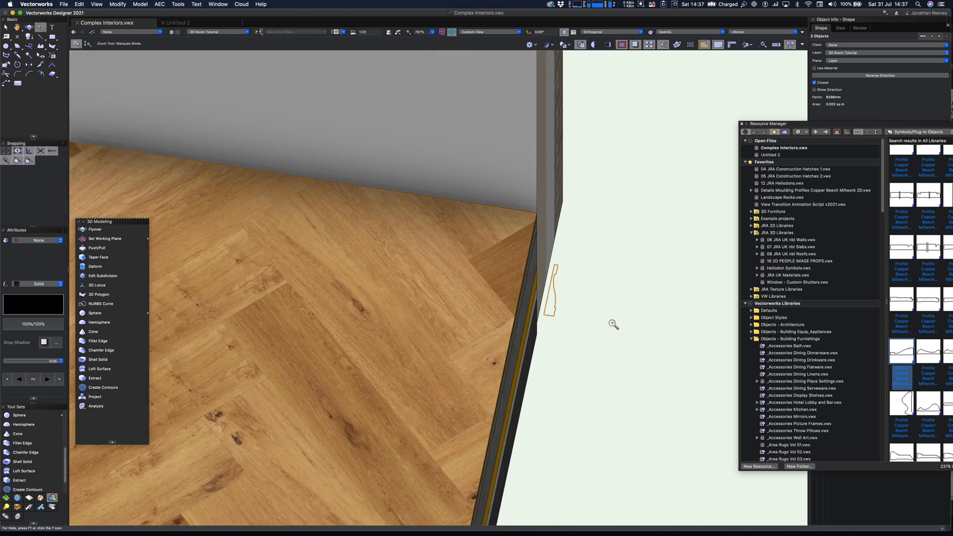
pyautogui.click(140, 4)
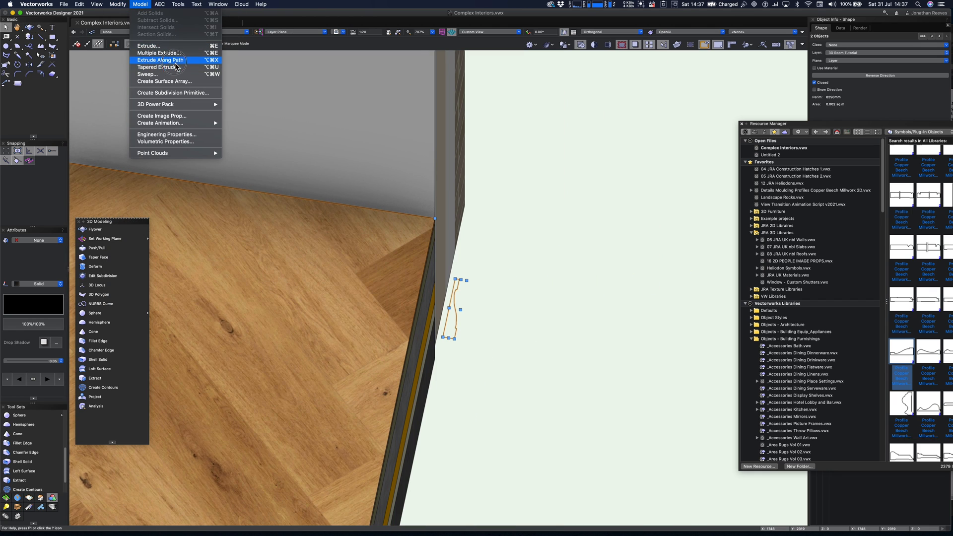
pyautogui.click(175, 60)
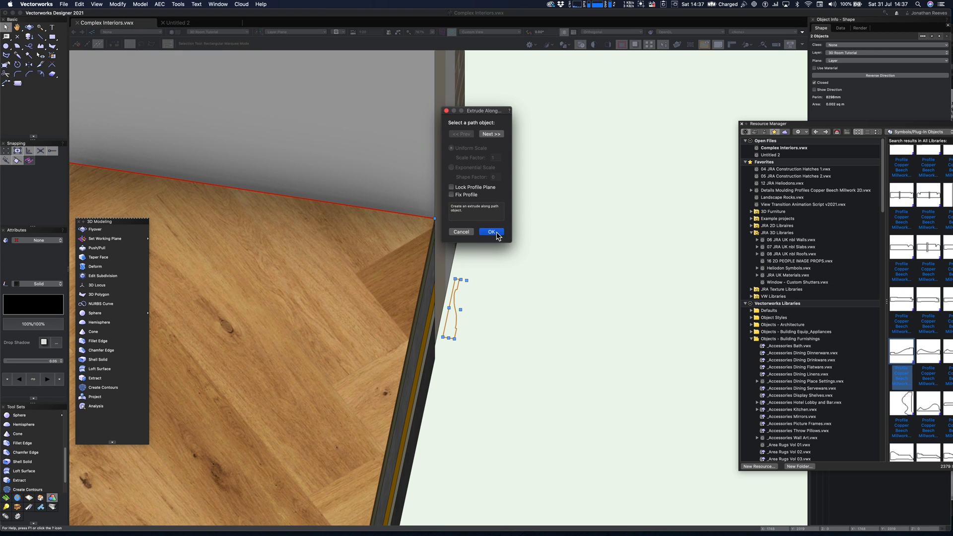
pyautogui.click(491, 232)
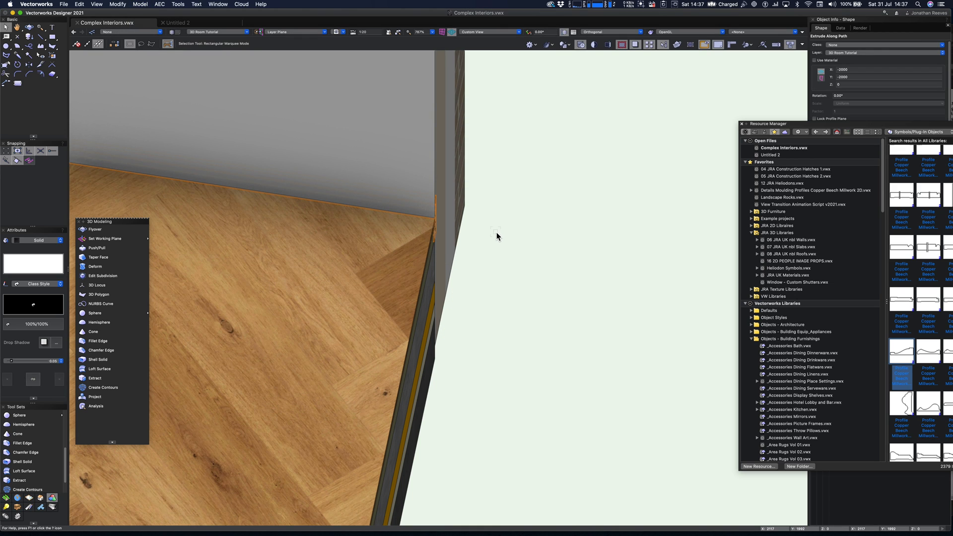
# Step: Edit the skirting's profile so its lower back corner sits on the path origin, and exit profile editing
pyautogui.keyDown('ctrl'); pyautogui.moveTo(482, 300); pyautogui.dragTo(446, 282, button='middle'); pyautogui.keyUp('ctrl')
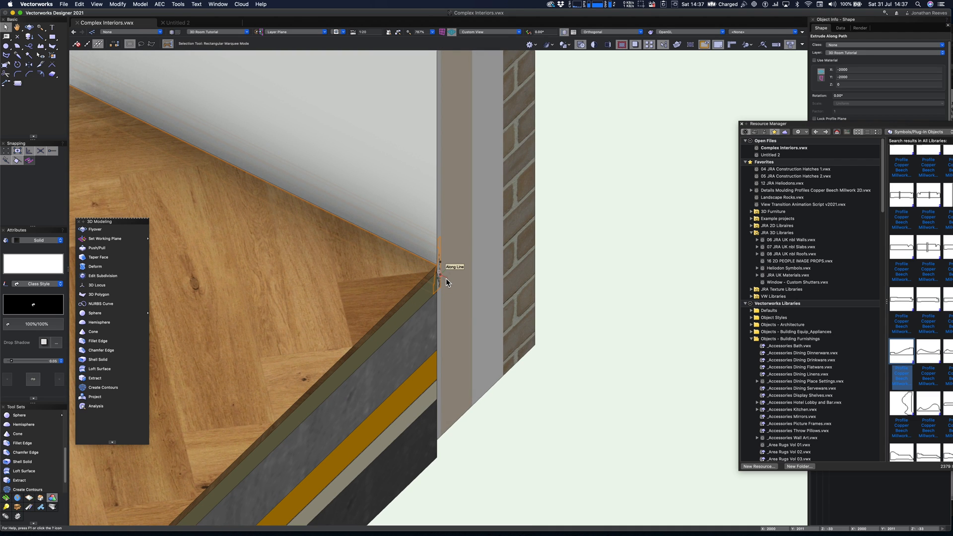
pyautogui.doubleClick(446, 282)
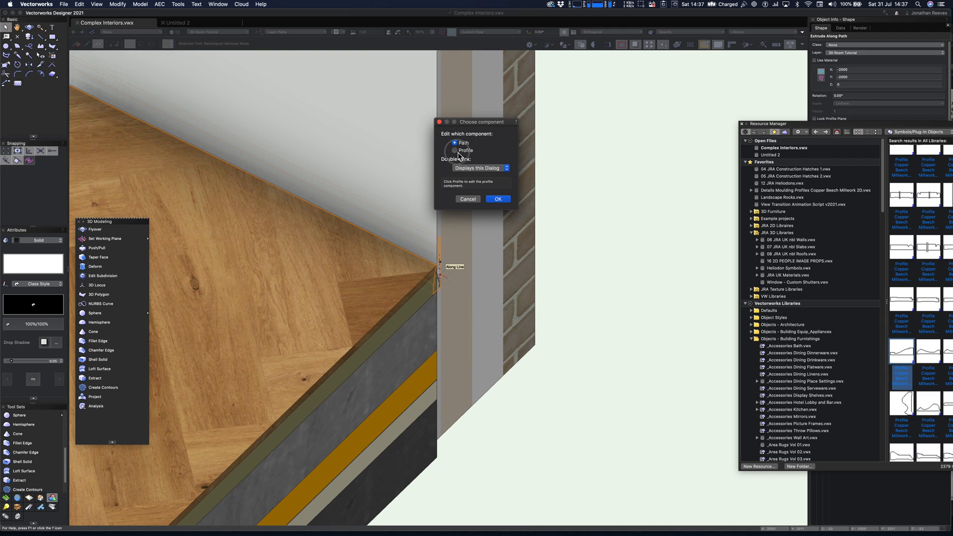
pyautogui.click(499, 198)
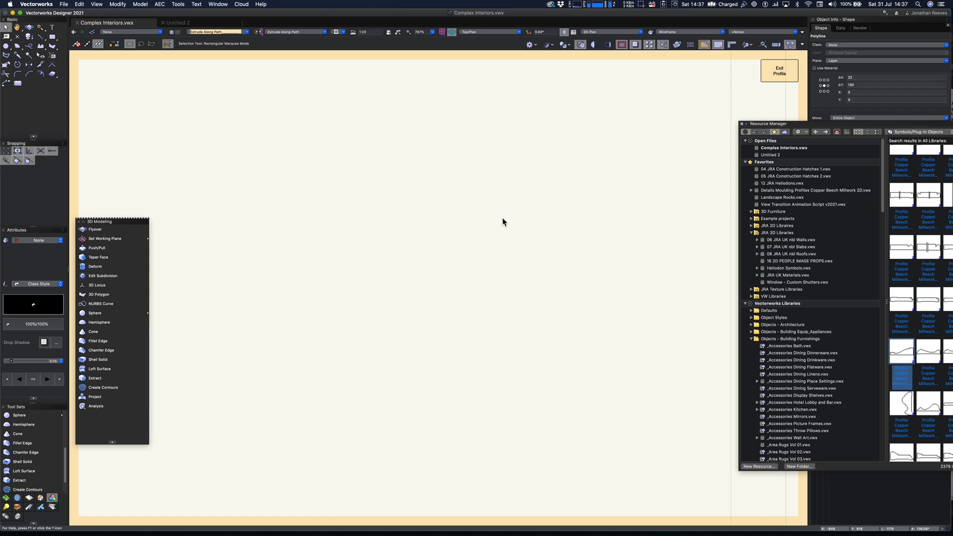
pyautogui.press('super+6')
pyautogui.click(522, 424)
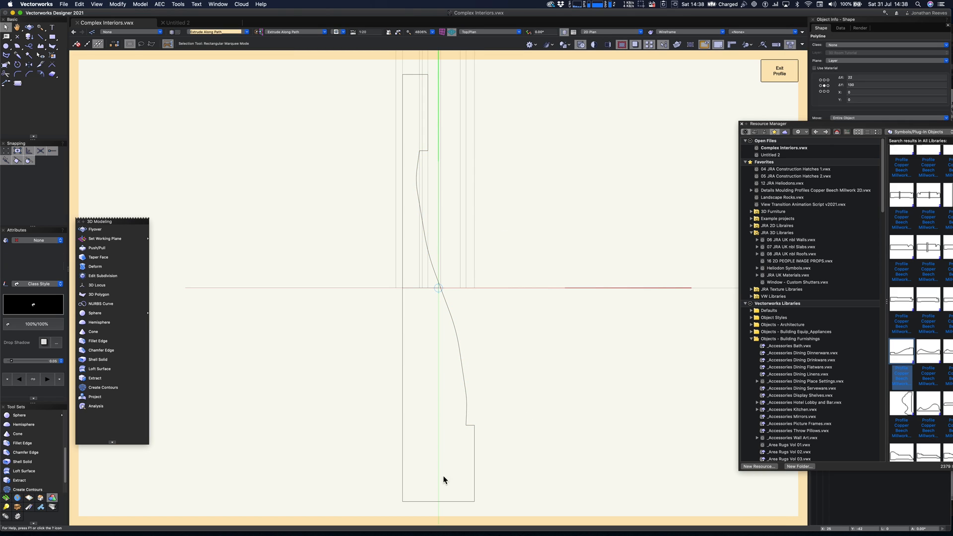
pyautogui.moveTo(403, 502); pyautogui.dragTo(438, 288)
pyautogui.click(780, 72)
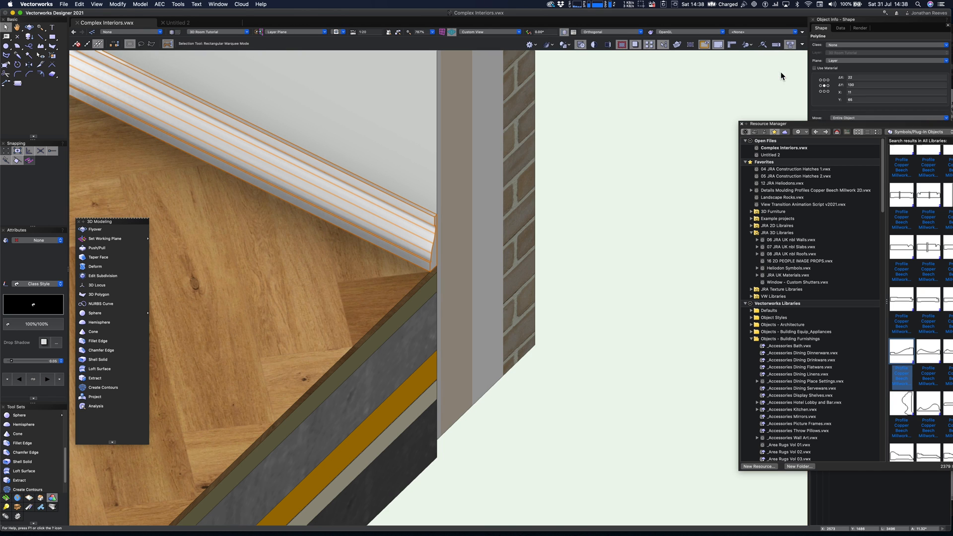
# Step: Close the floating Resource Manager, keeping the skirting along both walls in view
pyautogui.scroll(-4, 637, 253)
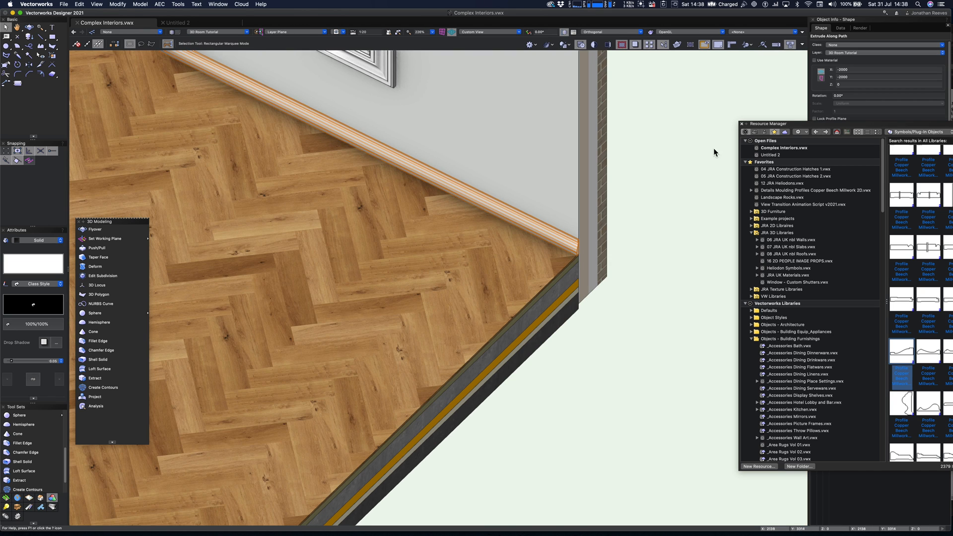
pyautogui.click(742, 124)
pyautogui.scroll(-3, 613, 223)
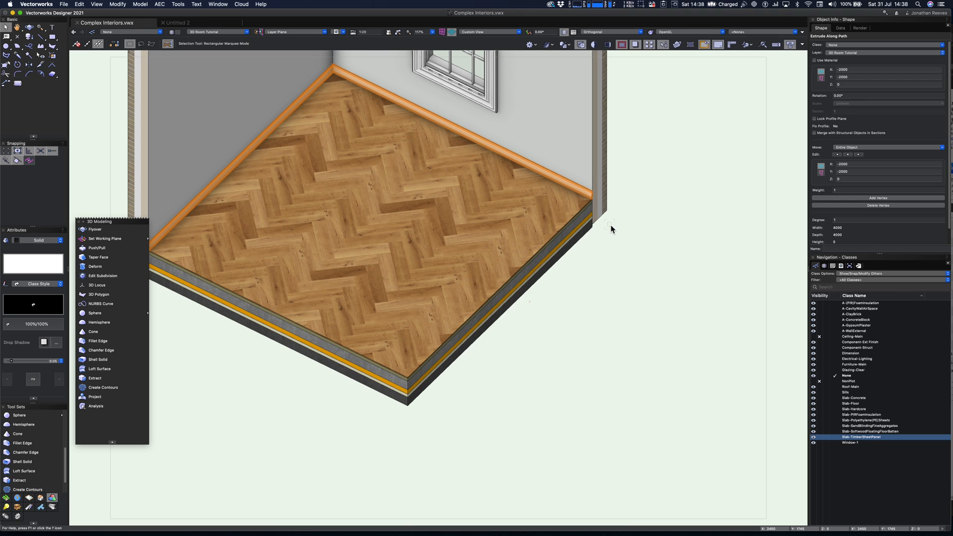
# Step: Reopen the skirting's profile and reshape it to 160 mm overall height with its flat upper band about 14 mm thick
pyautogui.press('c')
pyautogui.moveTo(611, 225); pyautogui.dragTo(554, 152)
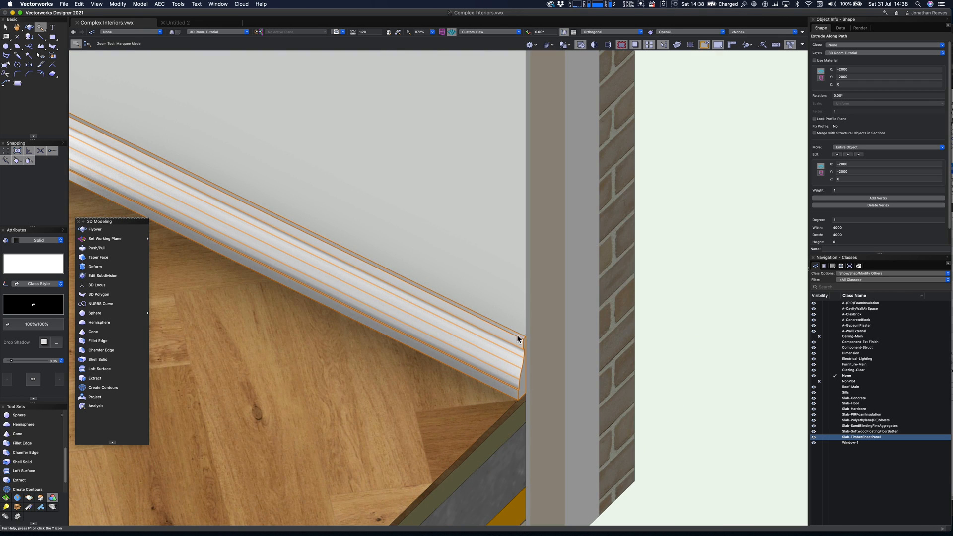
pyautogui.press('x')
pyautogui.doubleClick(519, 341)
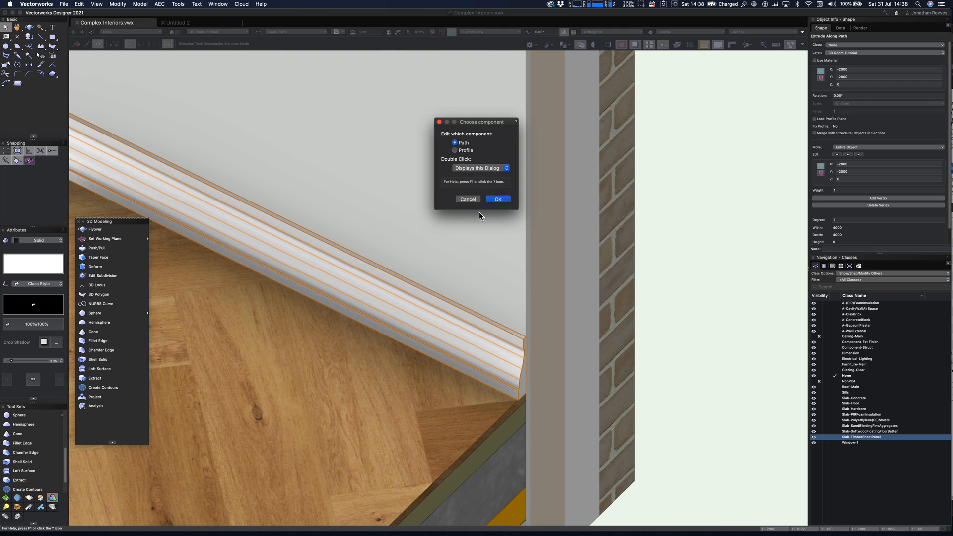
pyautogui.click(460, 151)
pyautogui.click(496, 199)
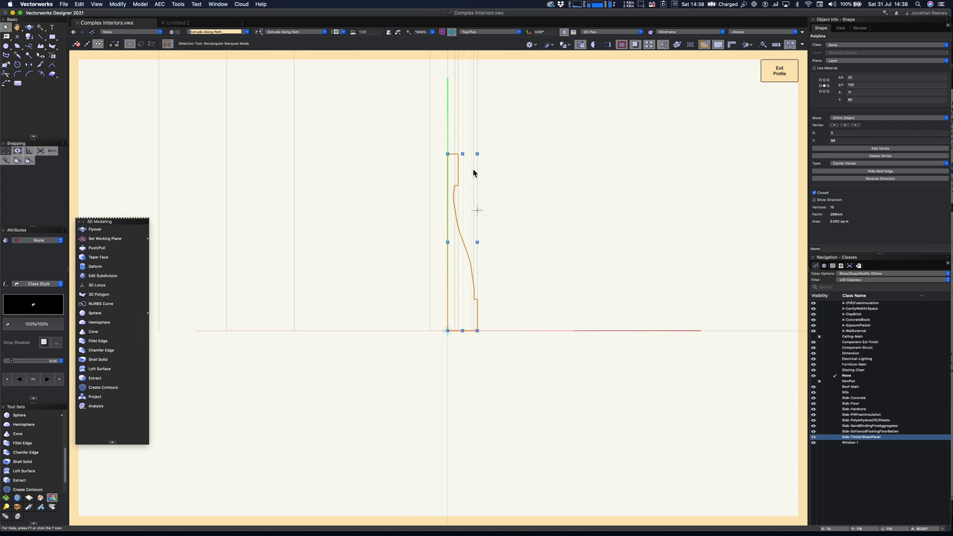
pyautogui.hotkey('shift', 'r')
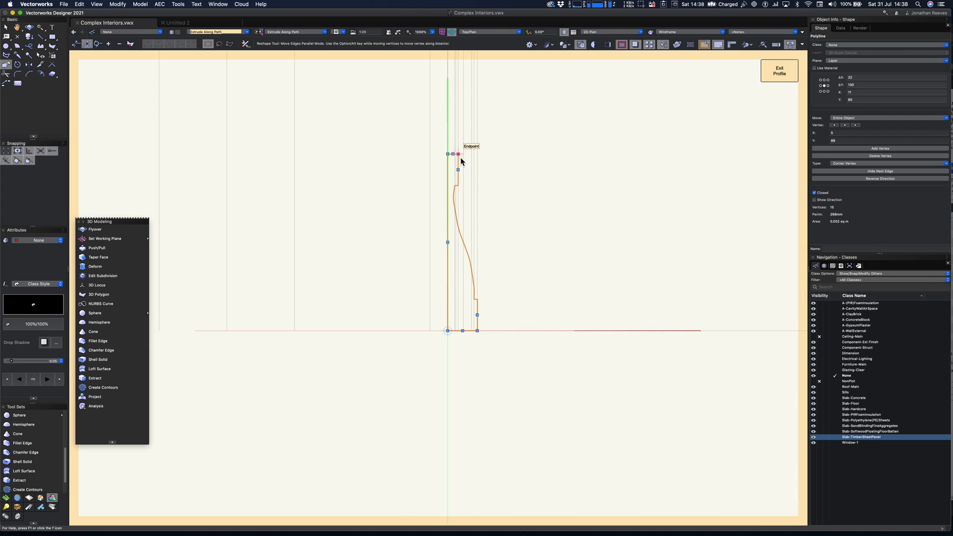
pyautogui.moveTo(454, 154); pyautogui.dragTo(450, 115)
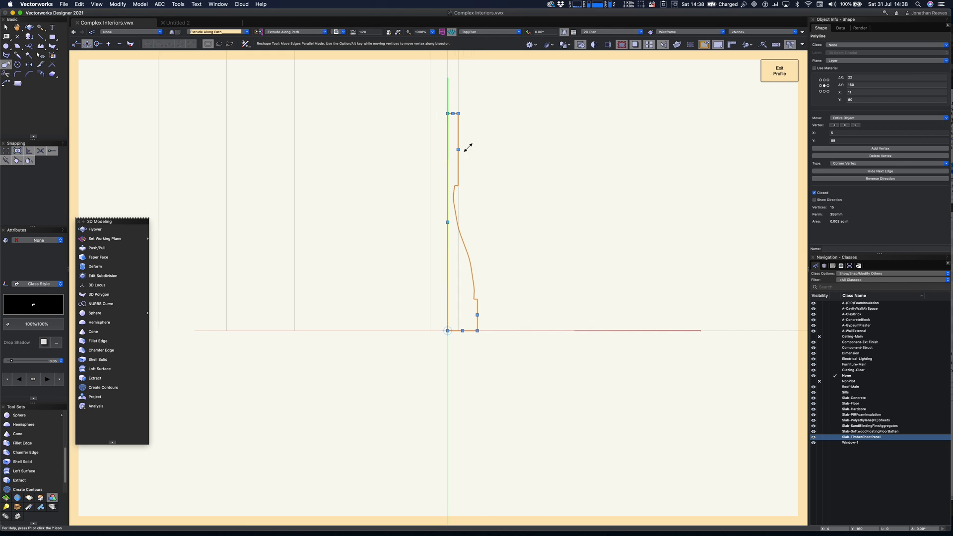
pyautogui.moveTo(460, 150); pyautogui.dragTo(466, 151)
pyautogui.scroll(2, 467, 151)
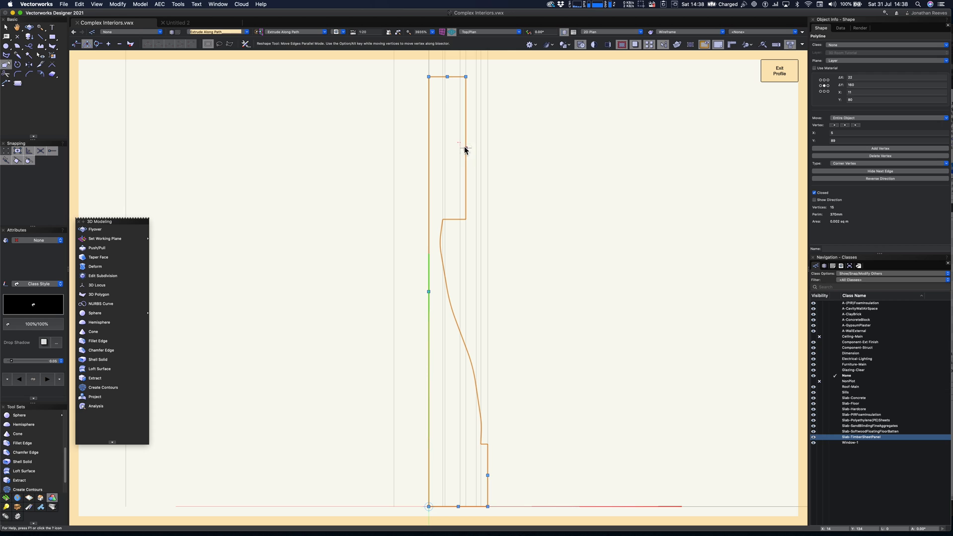
# Step: Clip a small rectangular notch into the outer face of the skirting profile's upper band and give the profile a solid fill
pyautogui.hotkey('alt', 'shift', 'c')
pyautogui.moveTo(451, 129); pyautogui.dragTo(472, 168)
pyautogui.click(39, 240)
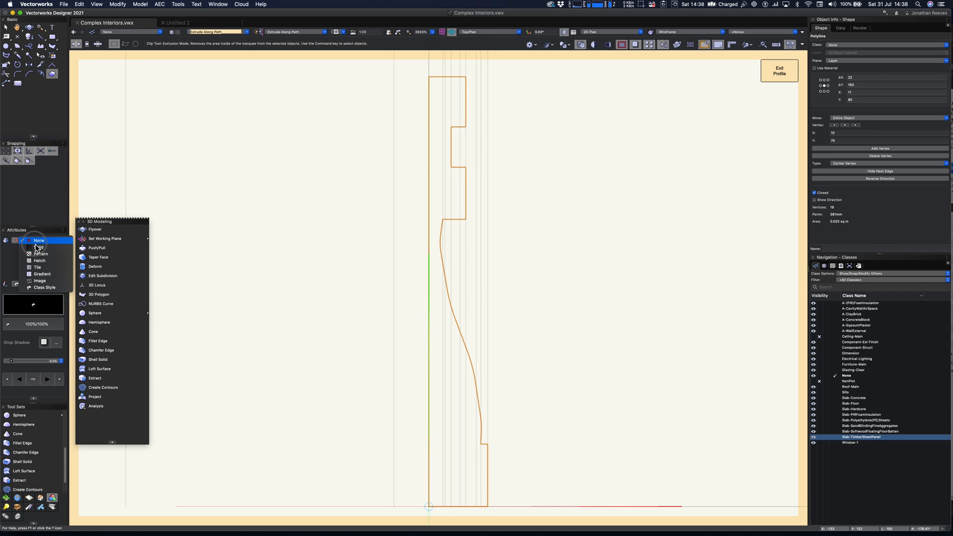
pyautogui.click(35, 249)
pyautogui.press('x')
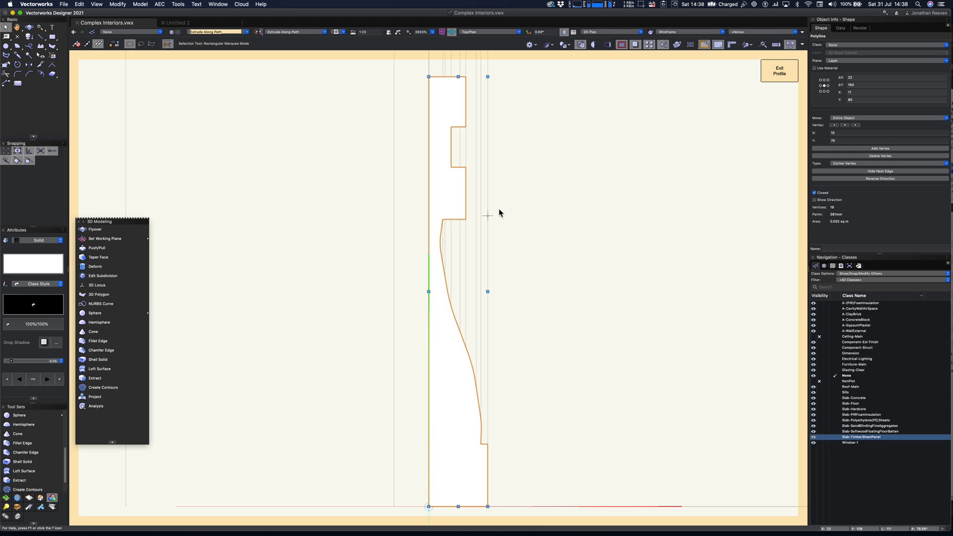
# Step: Exit profile editing and deselect the skirting
pyautogui.click(777, 74)
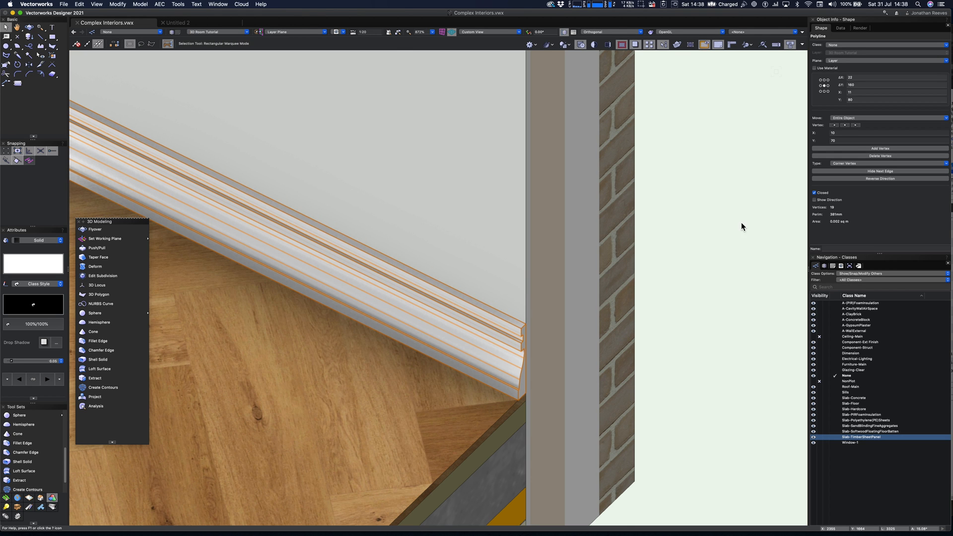
pyautogui.click(741, 222)
pyautogui.scroll(-10, 700, 265)
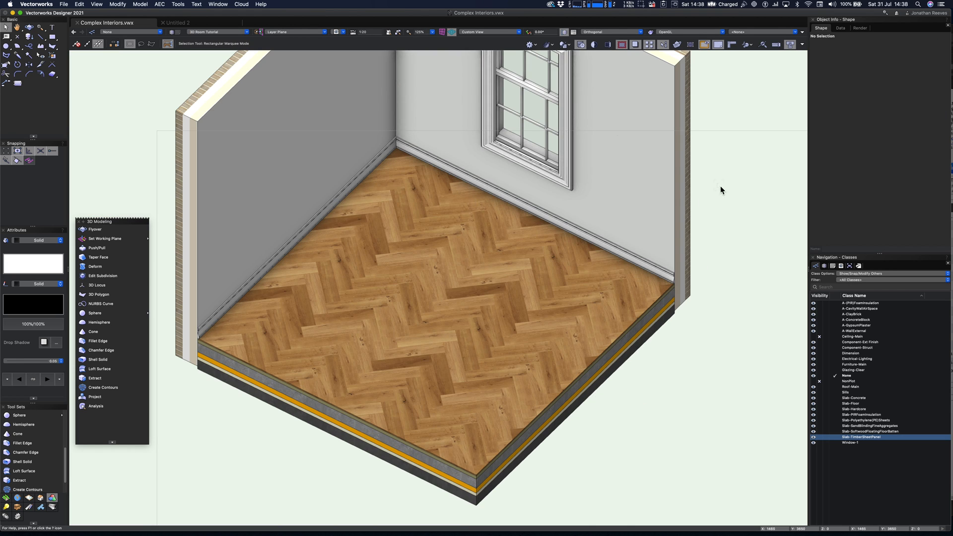
# Step: Copy the skirting straight up to the top edge of the walls as the start of a cornice
pyautogui.press('super+4')
pyautogui.moveTo(629, 203); pyautogui.dragTo(544, 328, button='middle')
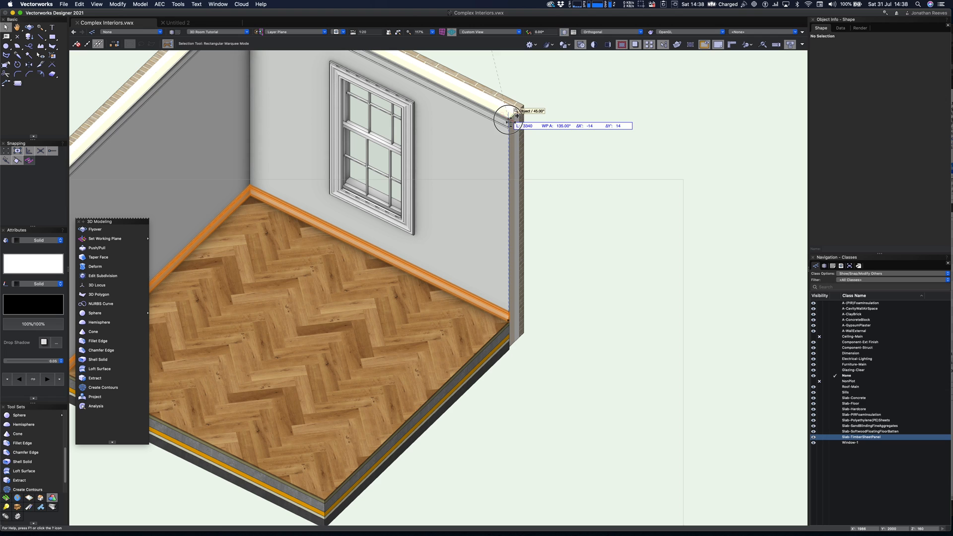
pyautogui.click(517, 138)
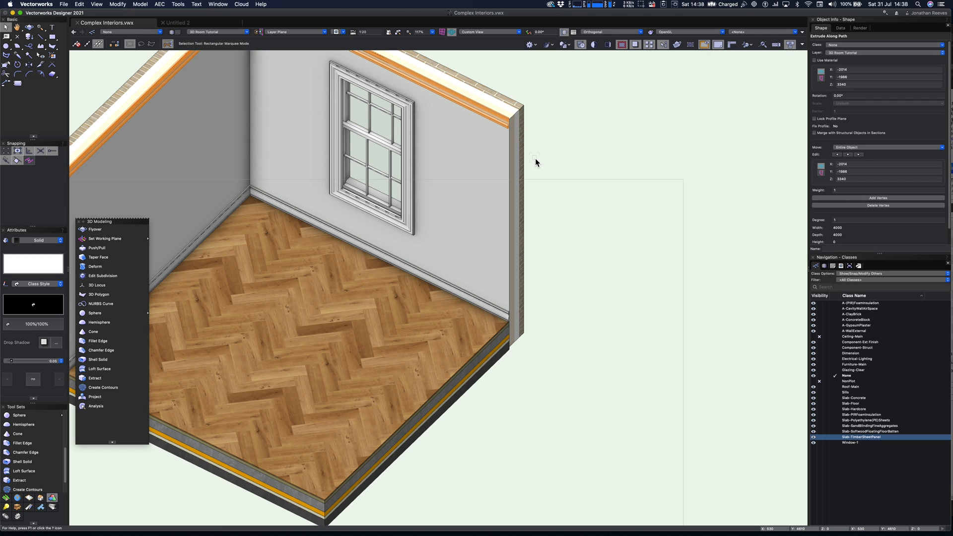
# Step: Open the profile of the copied moulding at the top of the walls for editing
pyautogui.click(502, 123)
pyautogui.doubleClick(502, 123)
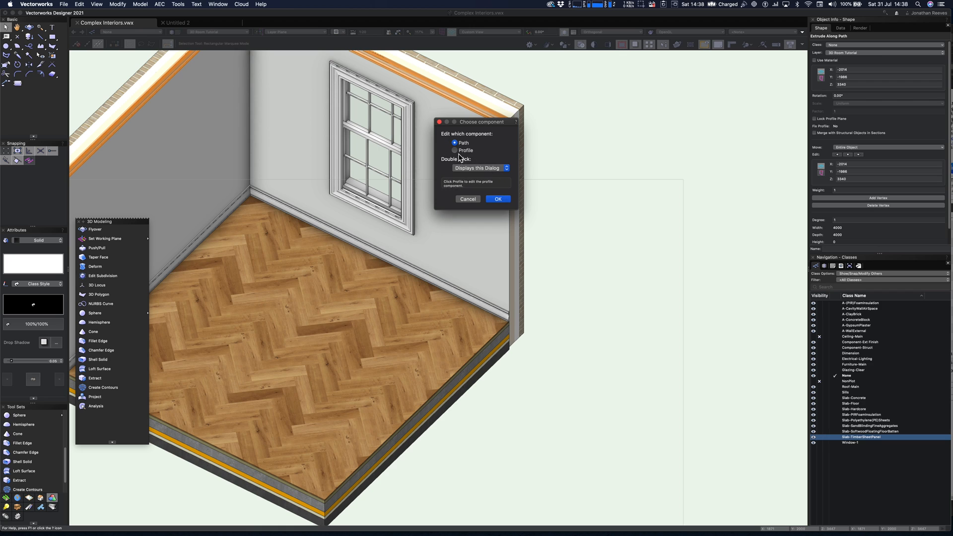
pyautogui.click(507, 199)
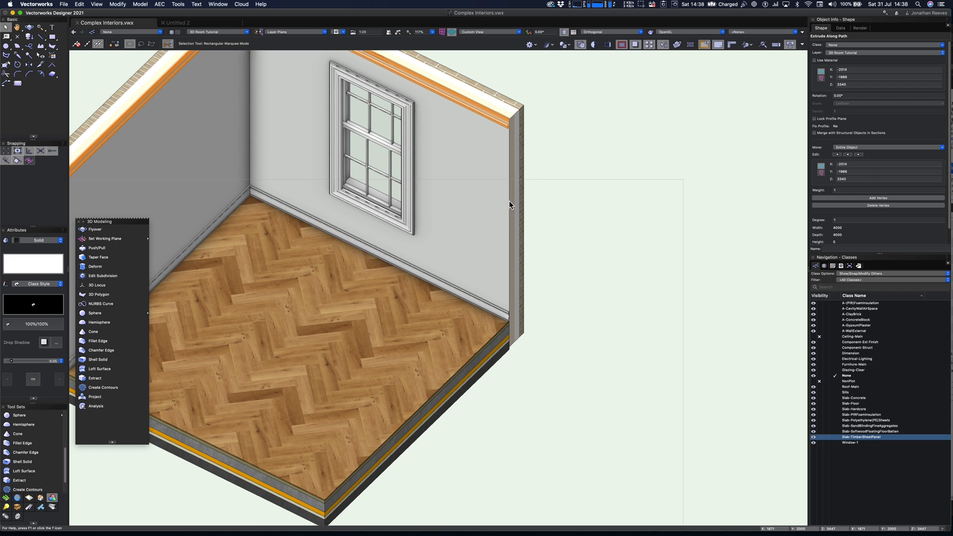
pyautogui.press('c')
pyautogui.moveTo(536, 383); pyautogui.dragTo(485, 319)
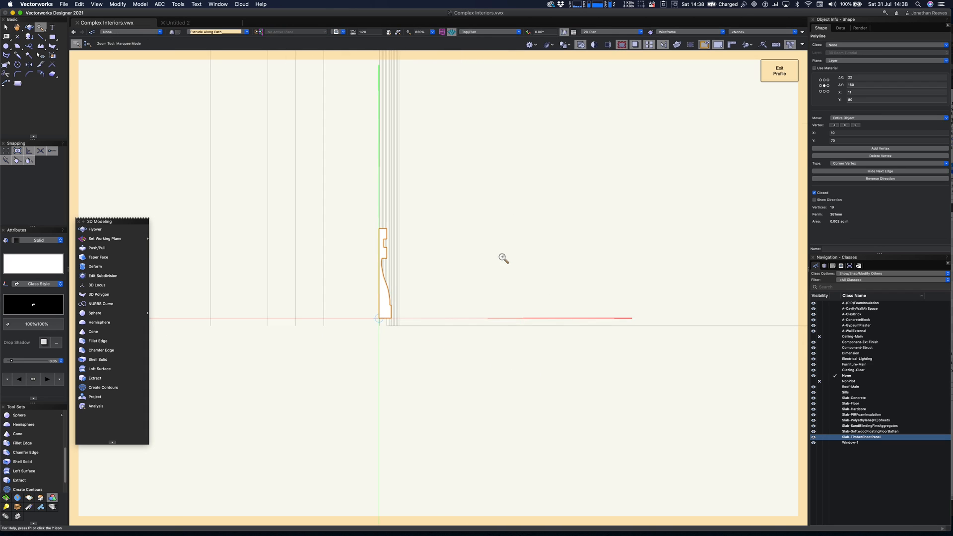
# Step: Insert a curved Copper Beech Millwork moulding profile symbol from the resource library beside the existing profile
pyautogui.press('super+r')
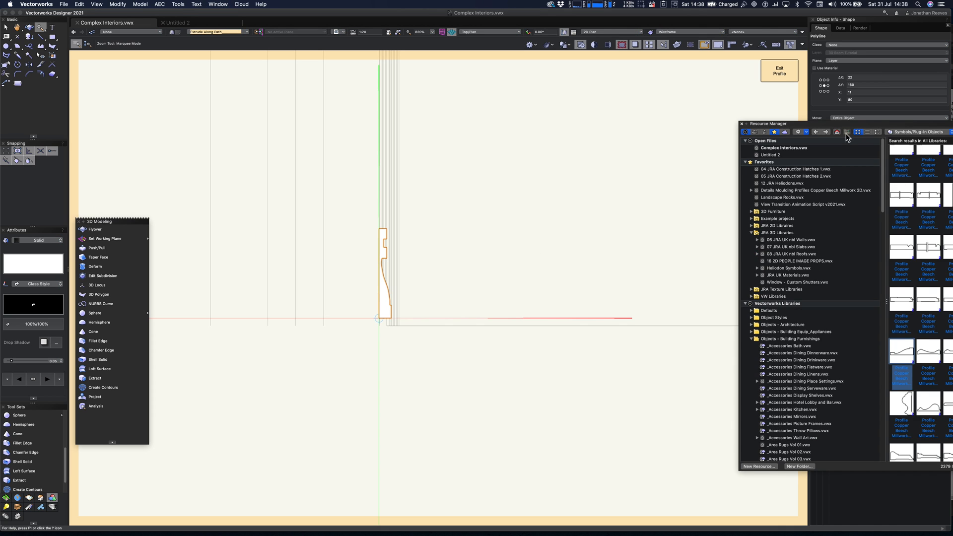
pyautogui.moveTo(847, 124); pyautogui.dragTo(441, 102)
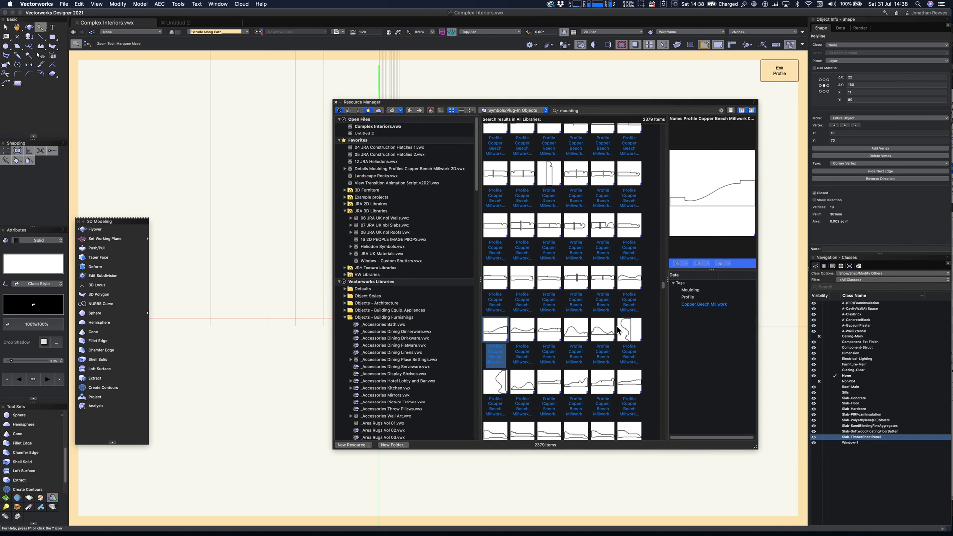
pyautogui.doubleClick(628, 334)
pyautogui.moveTo(508, 102); pyautogui.dragTo(848, 112)
pyautogui.click(428, 261)
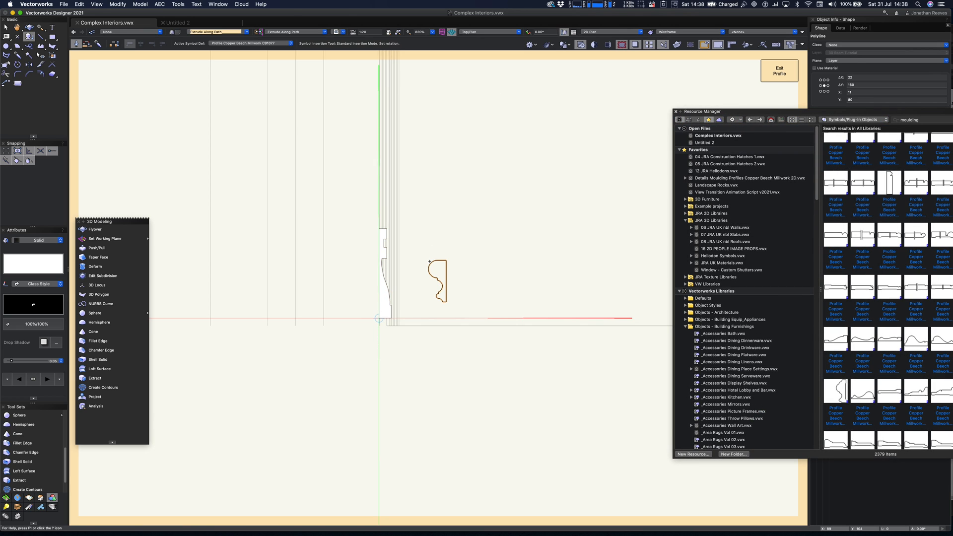
pyautogui.press('x')
pyautogui.moveTo(459, 260); pyautogui.dragTo(480, 234)
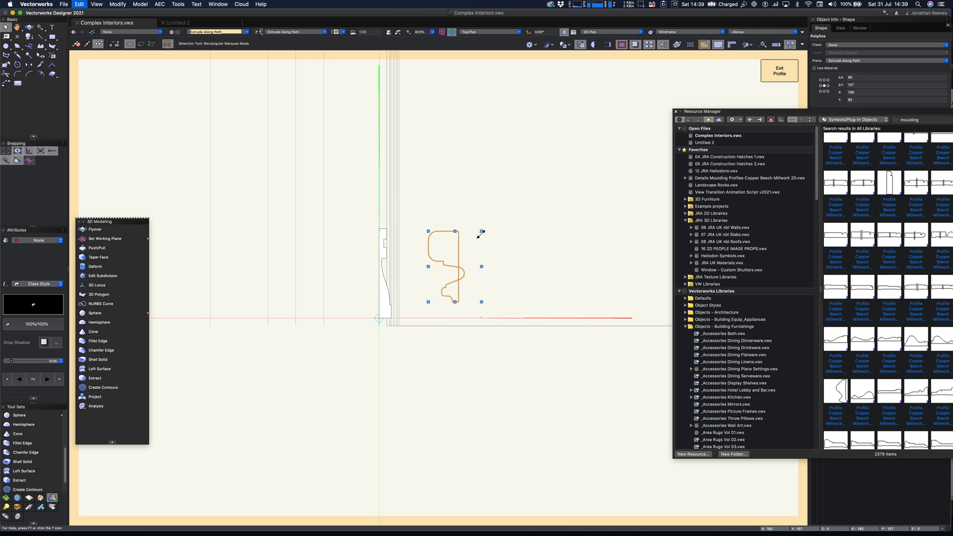
pyautogui.press('super+z')
pyautogui.hotkey('shift', 'r')
pyautogui.scroll(2, 468, 287)
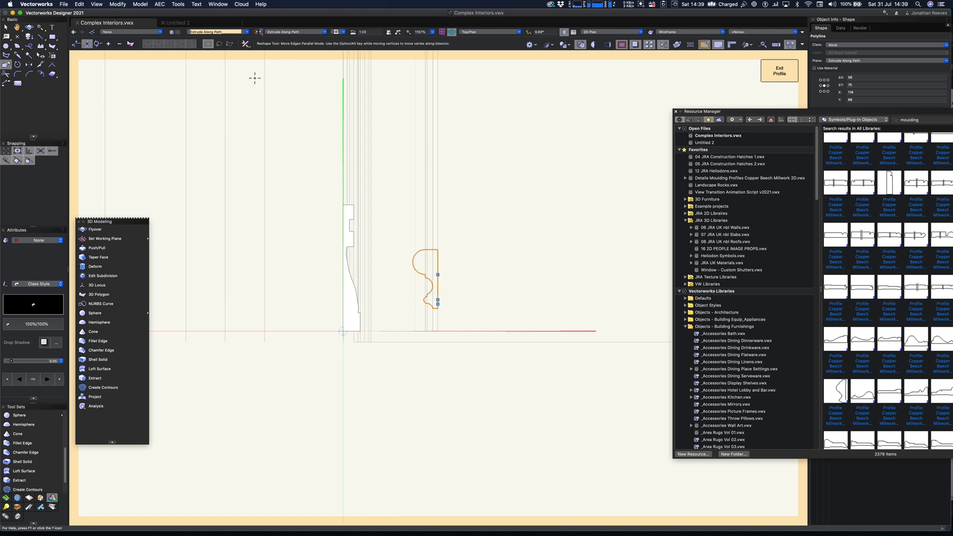
# Step: Scale the inserted moulding profile symmetrically to twice its size
pyautogui.click(118, 4)
pyautogui.click(124, 42)
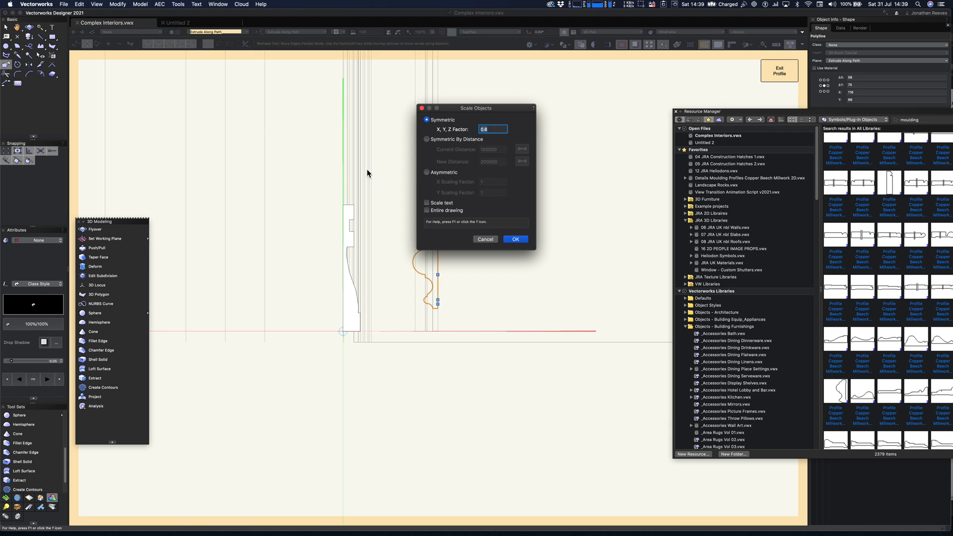
pyautogui.press('Escape')
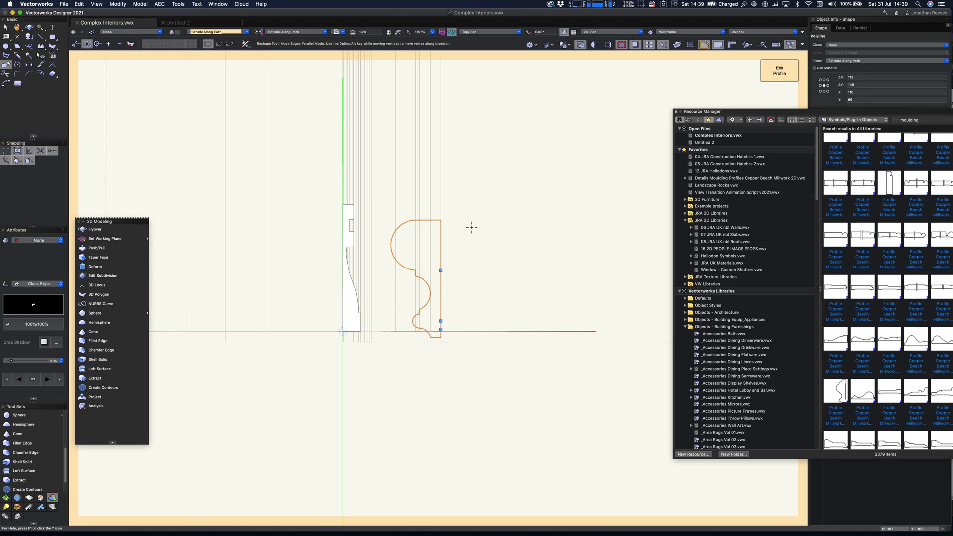
# Step: Flip the new moulding profile horizontally and place its lower back corner on the path origin
pyautogui.press('x')
pyautogui.press('super+shift+h')
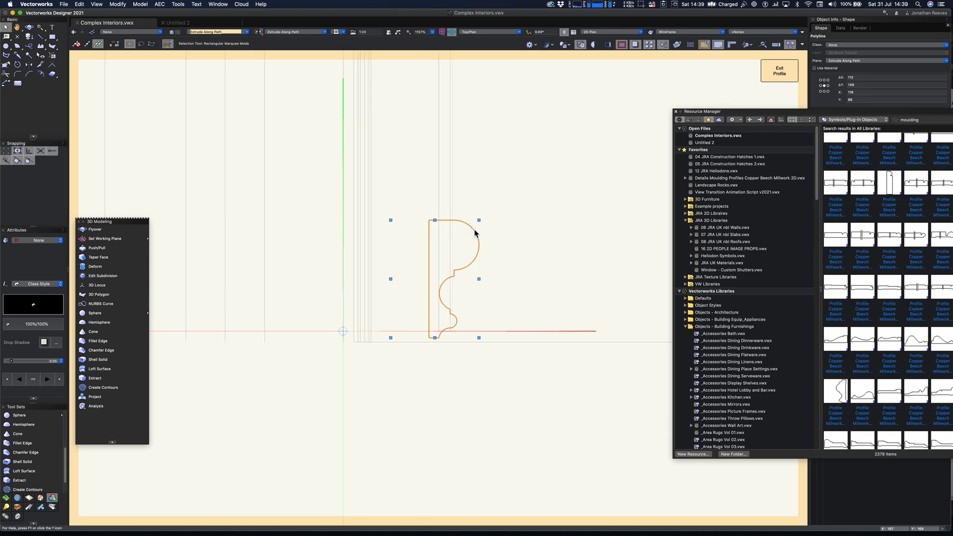
pyautogui.moveTo(430, 337); pyautogui.dragTo(344, 331)
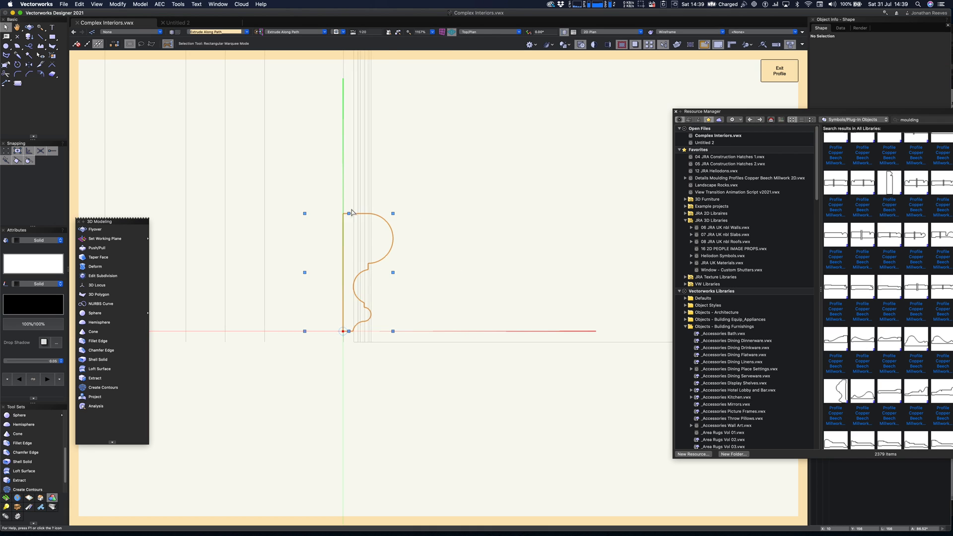
# Step: Delete the old skirting-shaped profile and give the new moulding profile a solid fill
pyautogui.click(352, 210)
pyautogui.press('Delete')
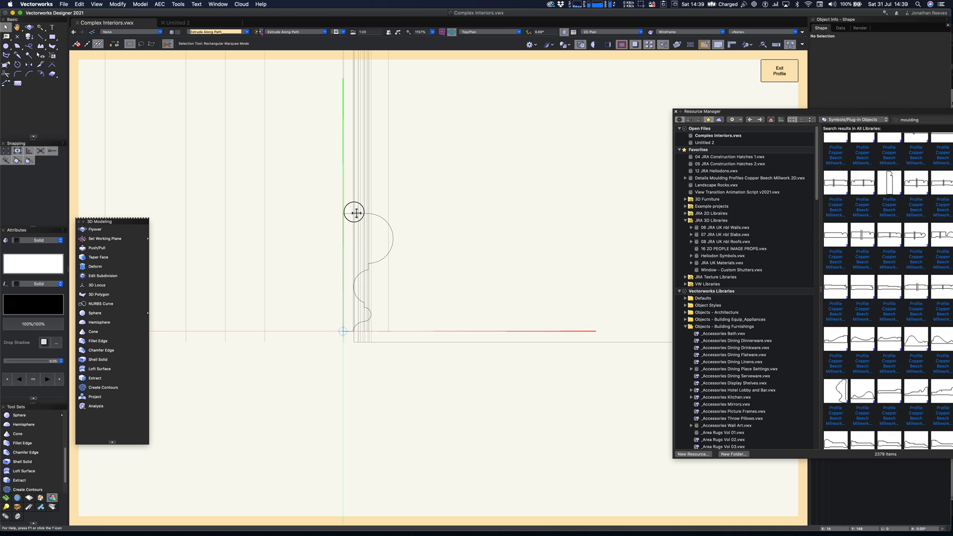
pyautogui.click(353, 214)
pyautogui.click(37, 240)
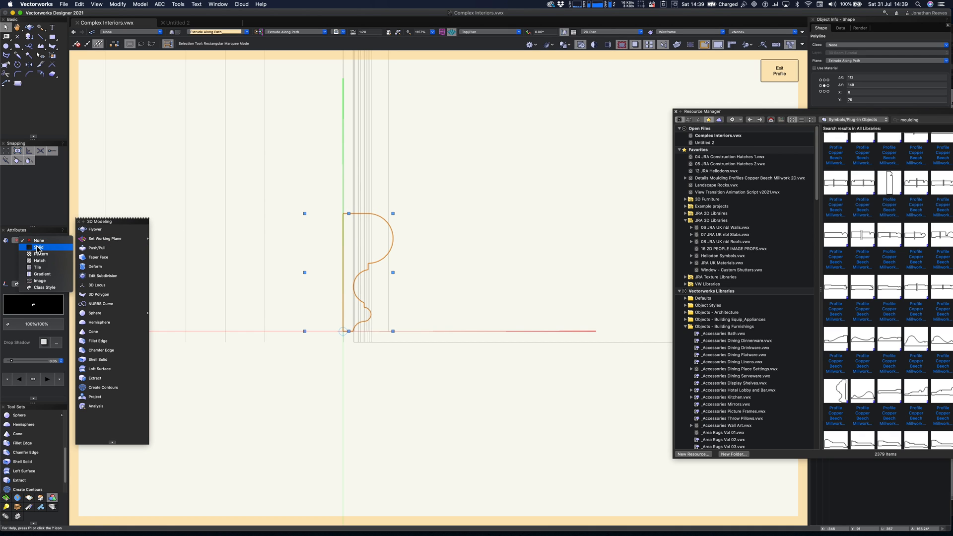
pyautogui.click(41, 249)
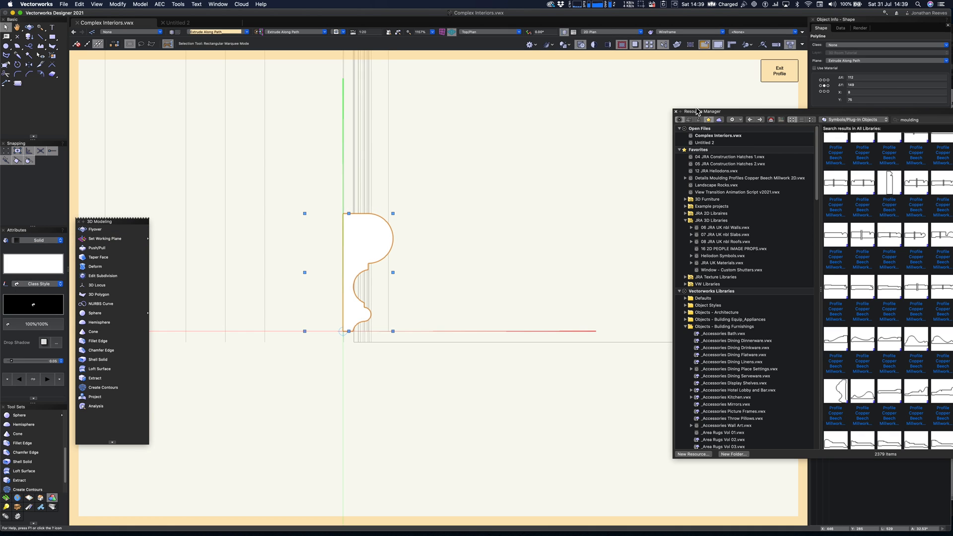
# Step: Close the Resource Manager, exit the cornice's profile editing and deselect everything
pyautogui.click(675, 112)
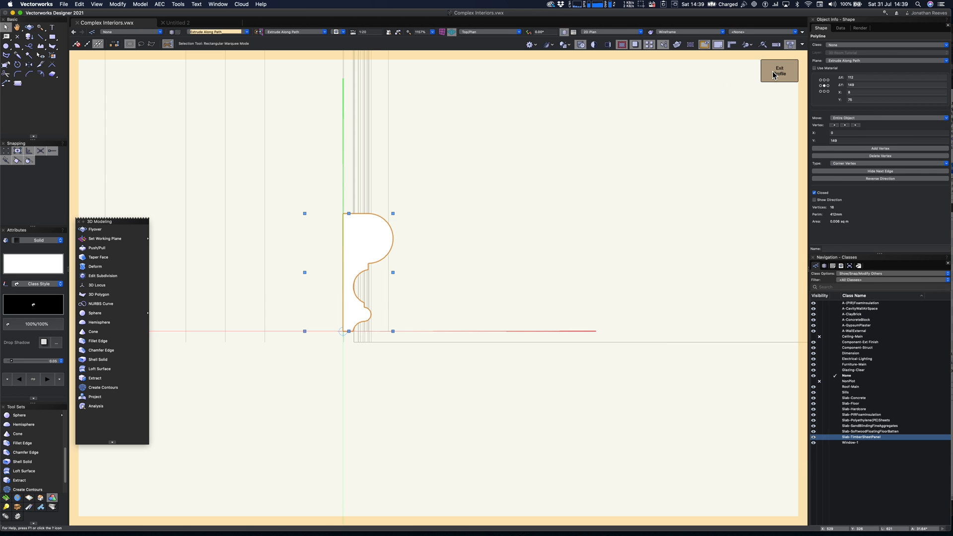
pyautogui.click(774, 73)
pyautogui.click(579, 246)
# Step: Select the skirting and the cornice together and create a new class named Mouldings for them
pyautogui.press('super+4')
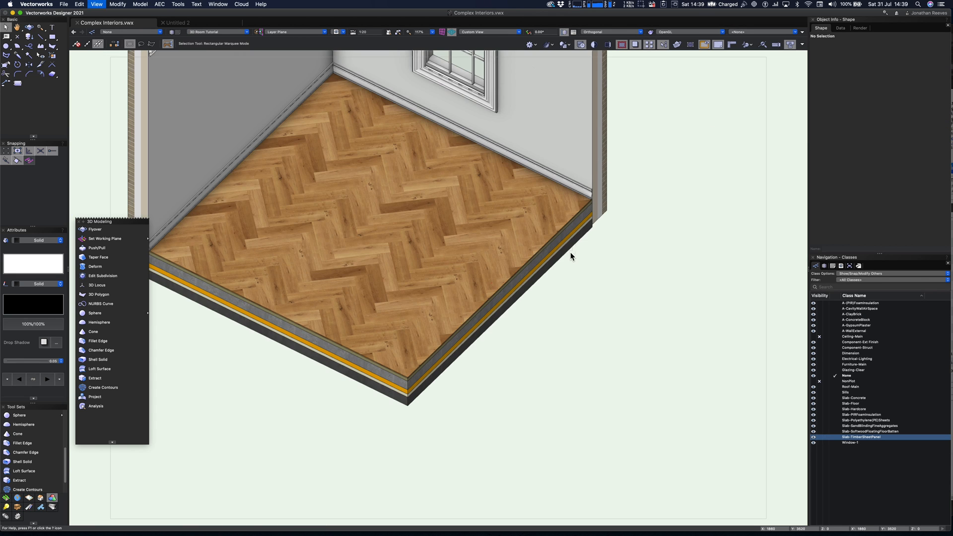
pyautogui.scroll(-3, 556, 334)
pyautogui.keyDown('super'); pyautogui.moveTo(557, 334); pyautogui.dragTo(531, 143, button='middle'); pyautogui.keyUp('super')
pyautogui.scroll(6, 585, 315)
pyautogui.moveTo(514, 340)
pyautogui.keyDown('super'); pyautogui.mouseDown(button='middle')
pyautogui.moveTo(472, 332)
pyautogui.moveTo(495, 326)
pyautogui.moveTo(499, 342)
pyautogui.mouseUp(button='middle'); pyautogui.keyUp('super')
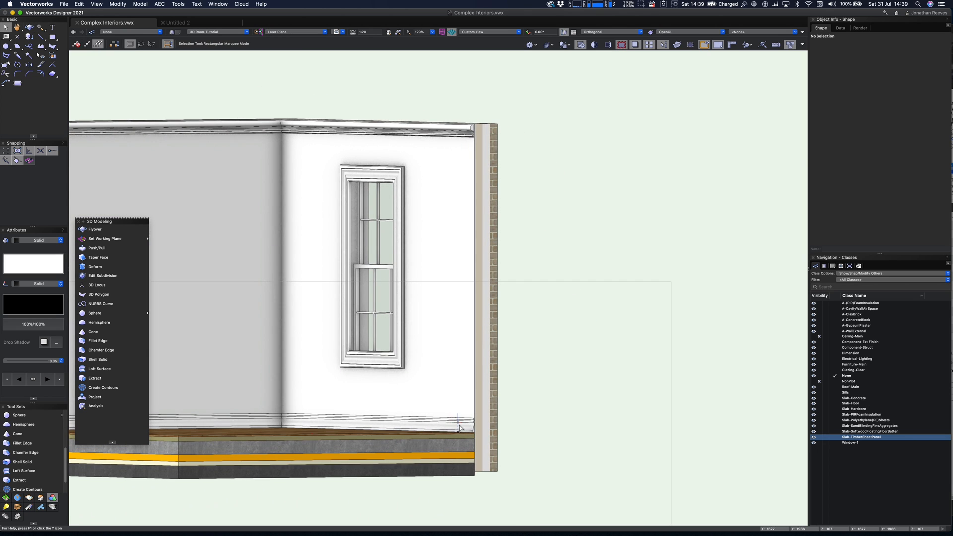
pyautogui.click(459, 427)
pyautogui.keyDown('shift'); pyautogui.click(470, 131); pyautogui.keyUp('shift')
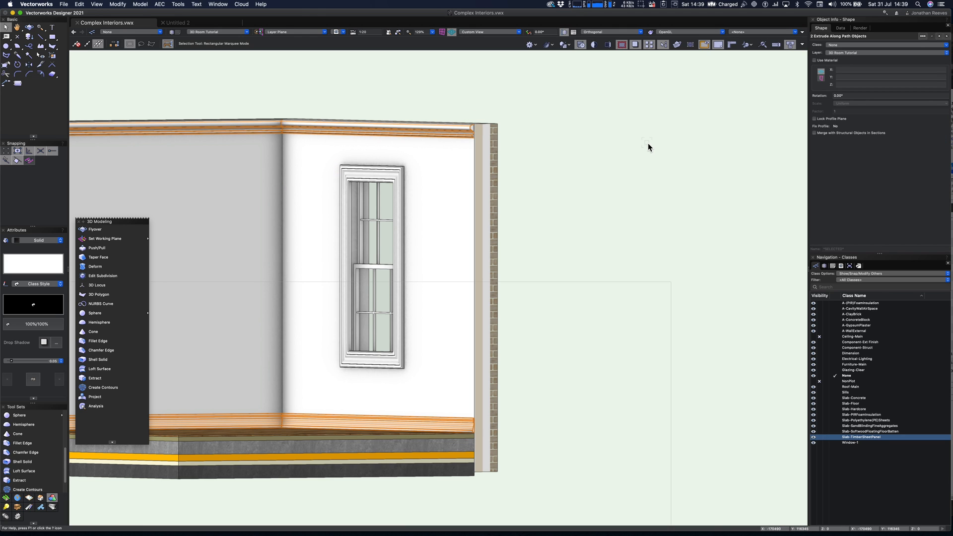
pyautogui.click(846, 45)
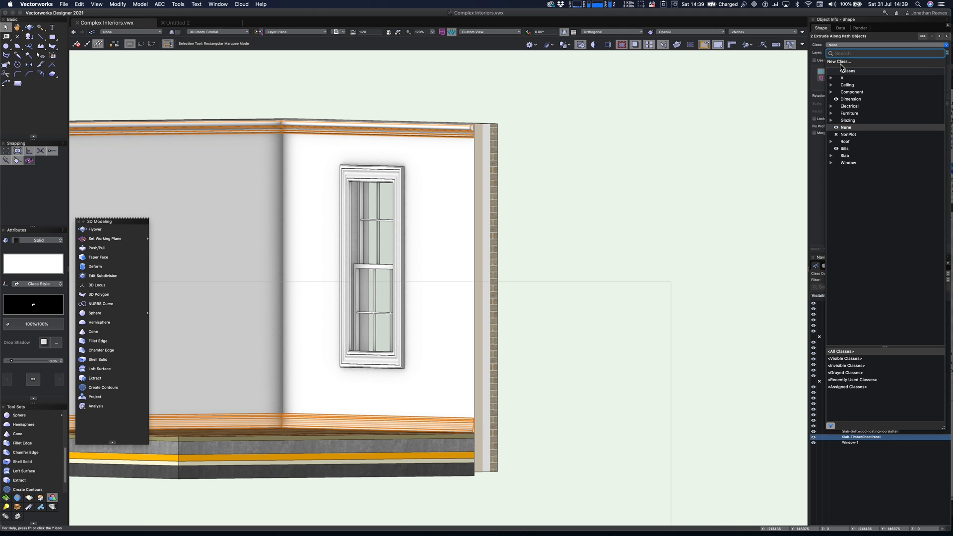
pyautogui.click(840, 62)
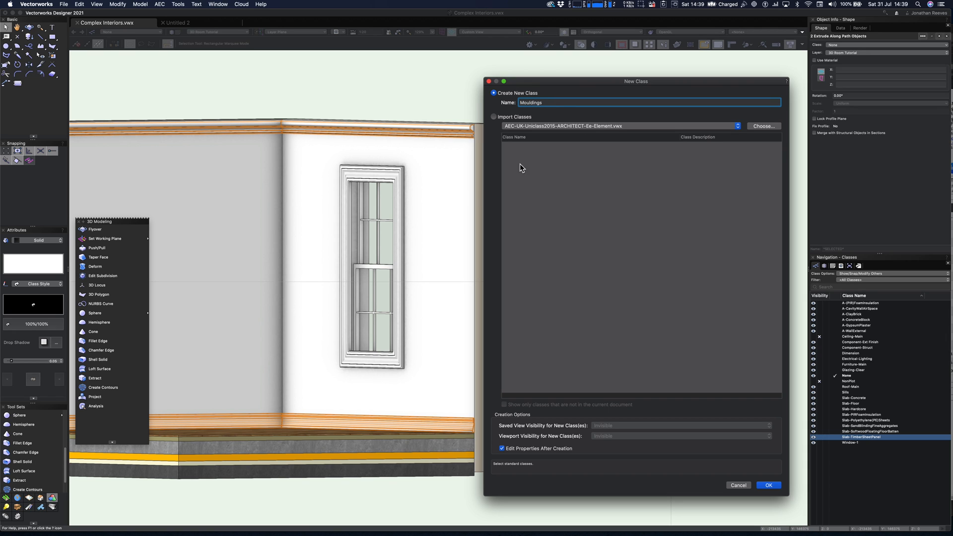
pyautogui.press('Return')
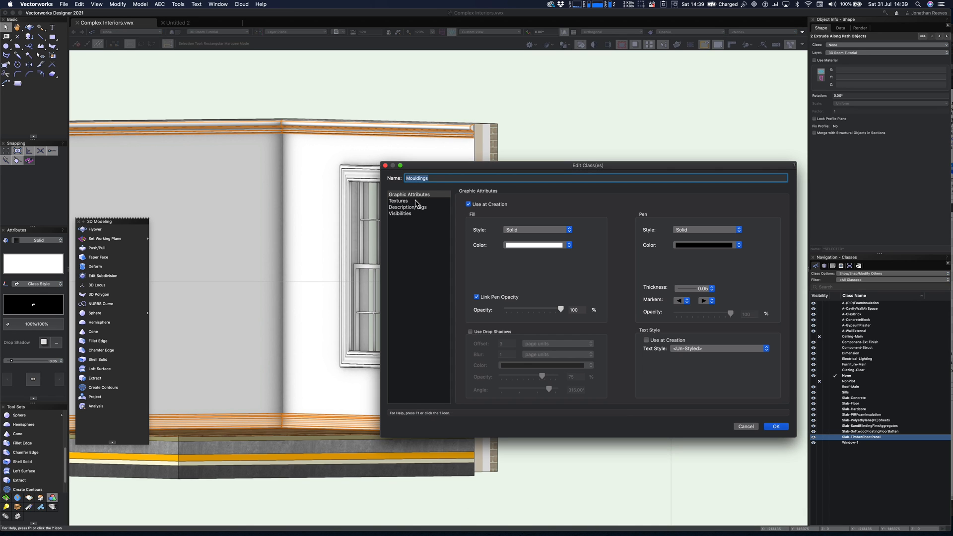
# Step: Examine the Farrow and Ball Colours palette in the Color Palette Manager
pyautogui.click(516, 246)
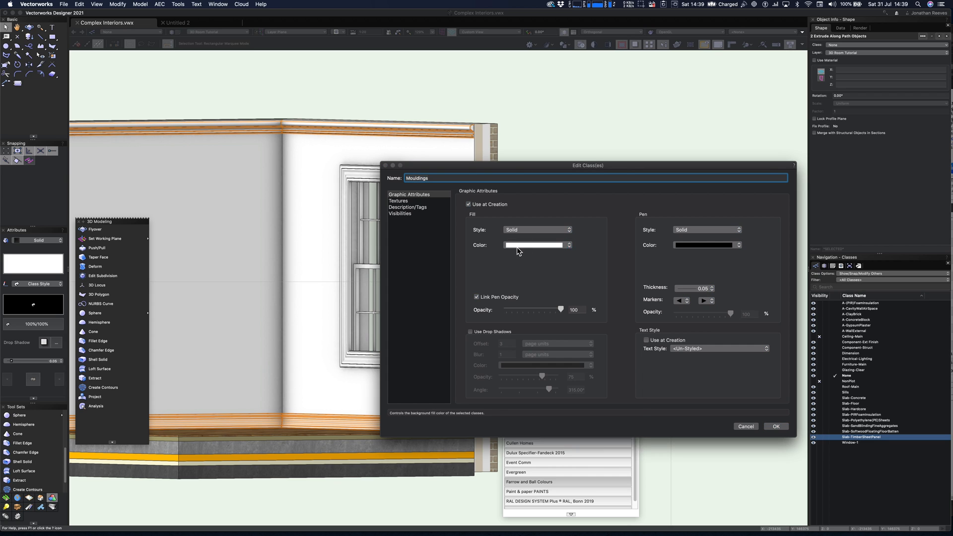
pyautogui.click(523, 482)
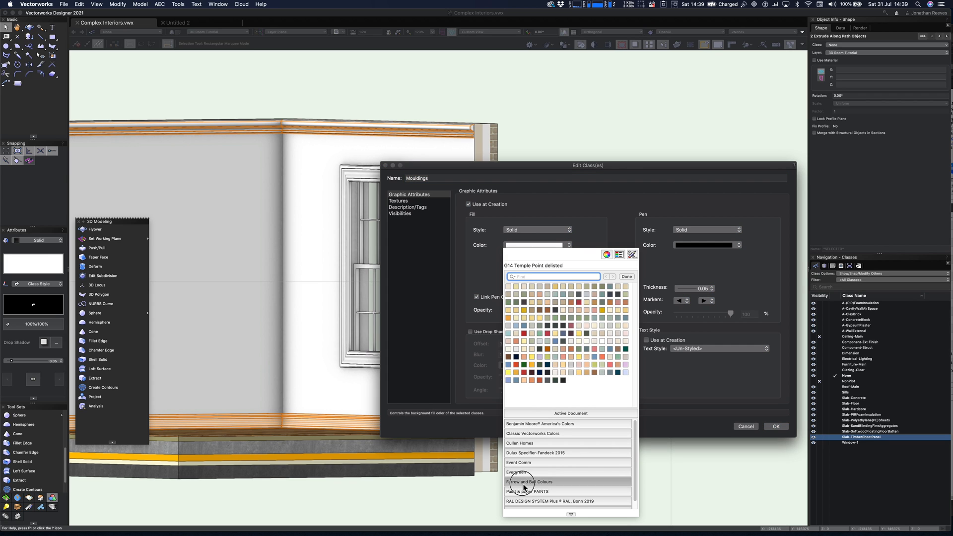
pyautogui.click(632, 255)
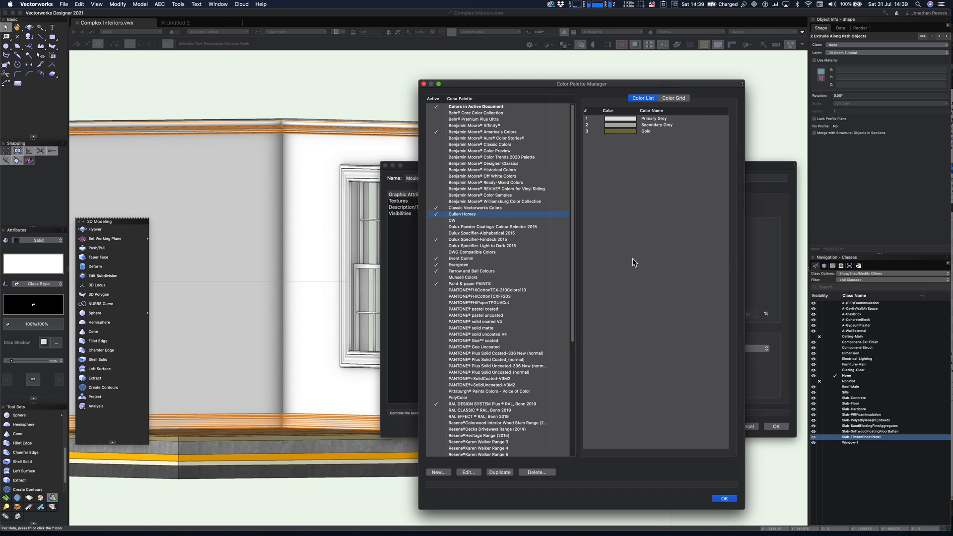
pyautogui.click(461, 272)
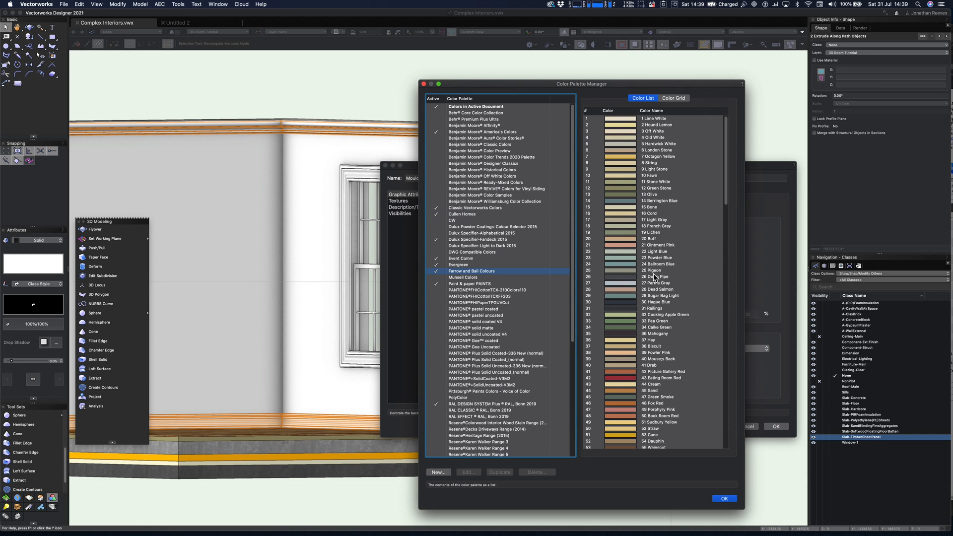
pyautogui.click(724, 499)
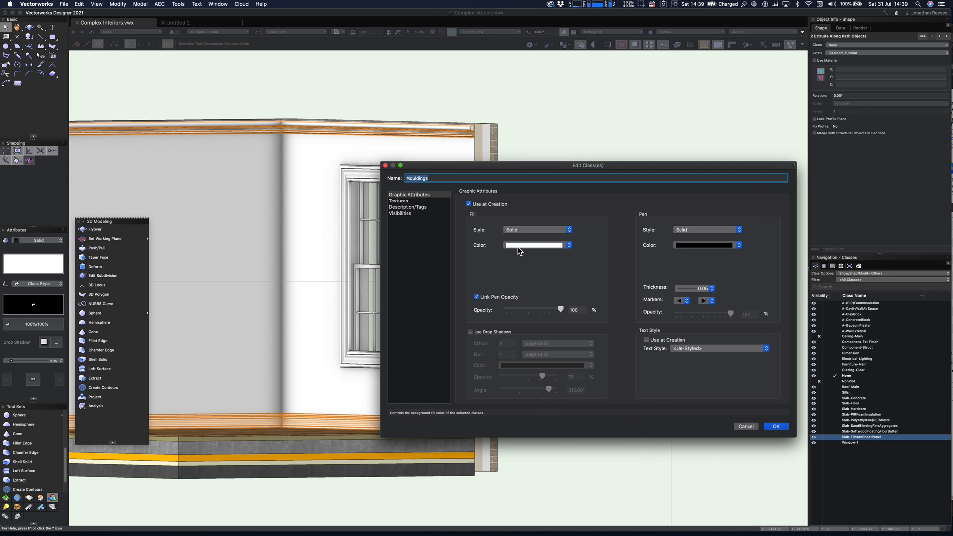
# Step: Set the Mouldings class's fill colour to a muted green from the Farrow and Ball Colours palette
pyautogui.click(536, 245)
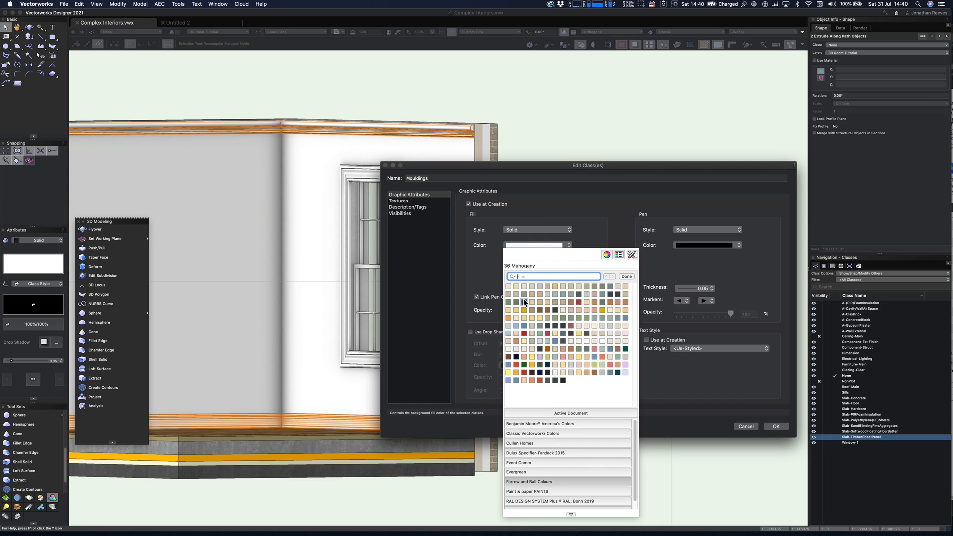
pyautogui.click(509, 301)
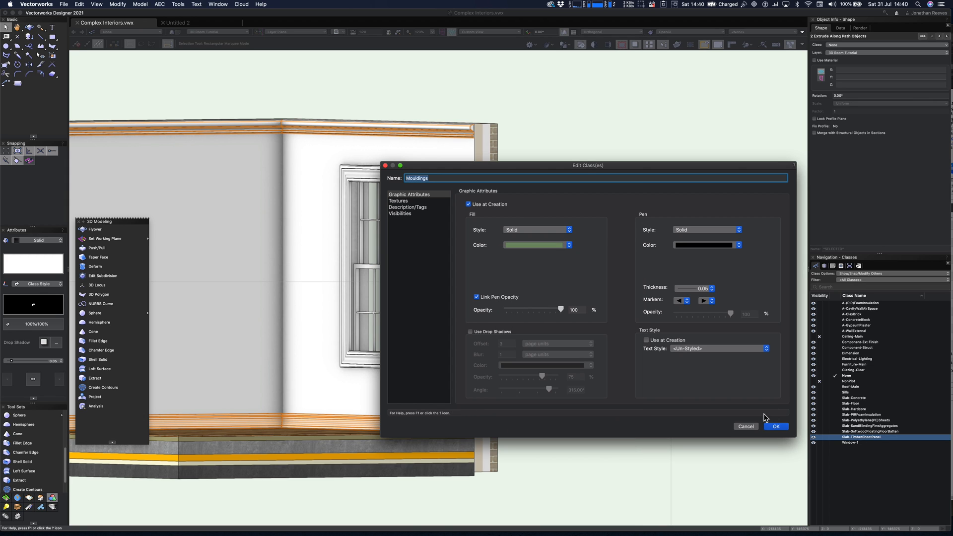
# Step: Apply the Mouldings class attributes, deselect the skirting and cornice, and examine the coloured mouldings around the room
pyautogui.click(775, 426)
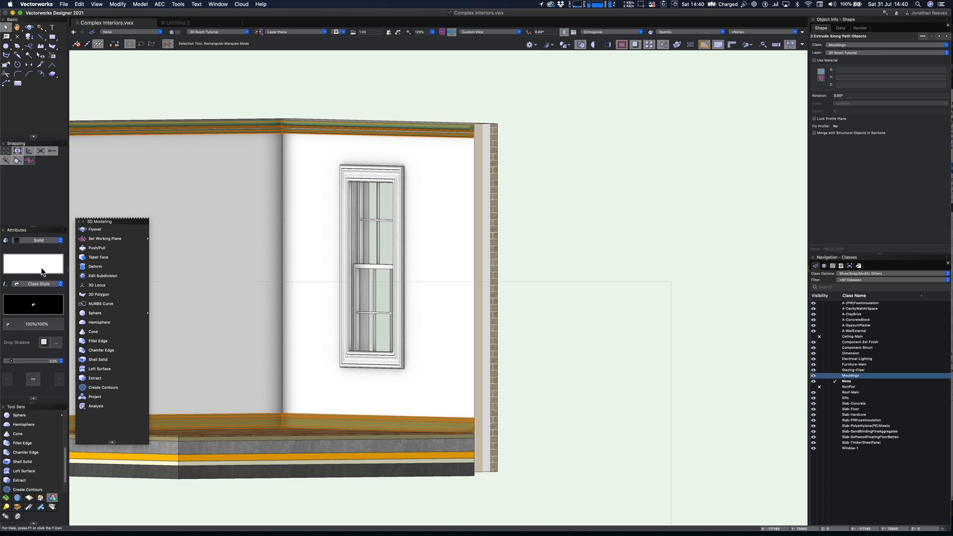
pyautogui.click(552, 413)
pyautogui.scroll(-2, 552, 413)
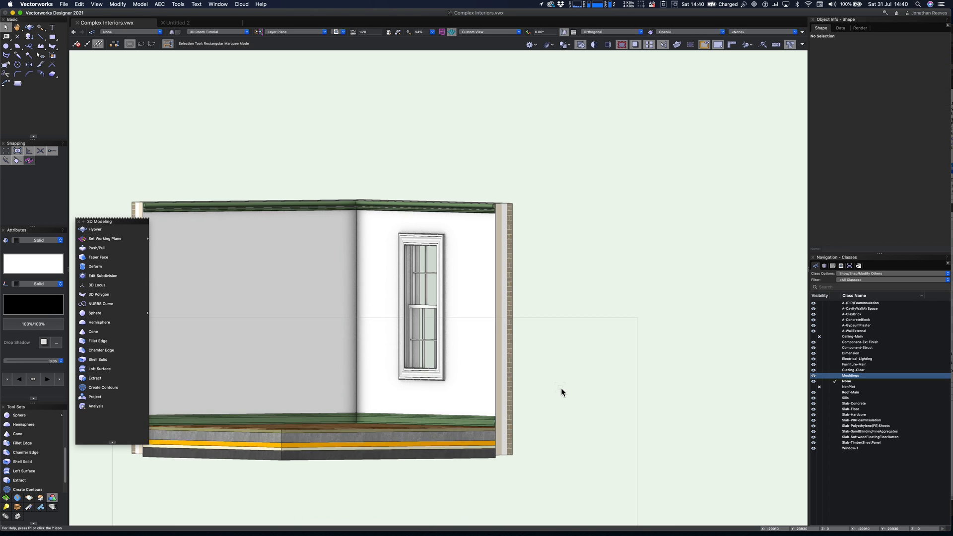
pyautogui.hotkey('shift', 'c')
pyautogui.moveTo(552, 352)
pyautogui.mouseDown()
pyautogui.moveTo(551, 372)
pyautogui.moveTo(557, 357)
pyautogui.mouseUp()
pyautogui.moveTo(557, 357); pyautogui.dragTo(676, 326, button='middle')
pyautogui.press('x')
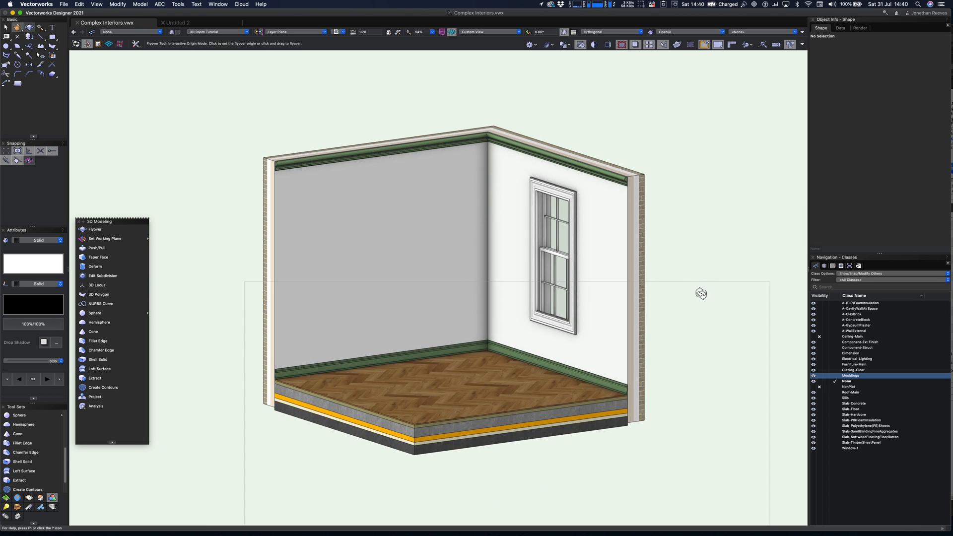
pyautogui.scroll(2, 596, 366)
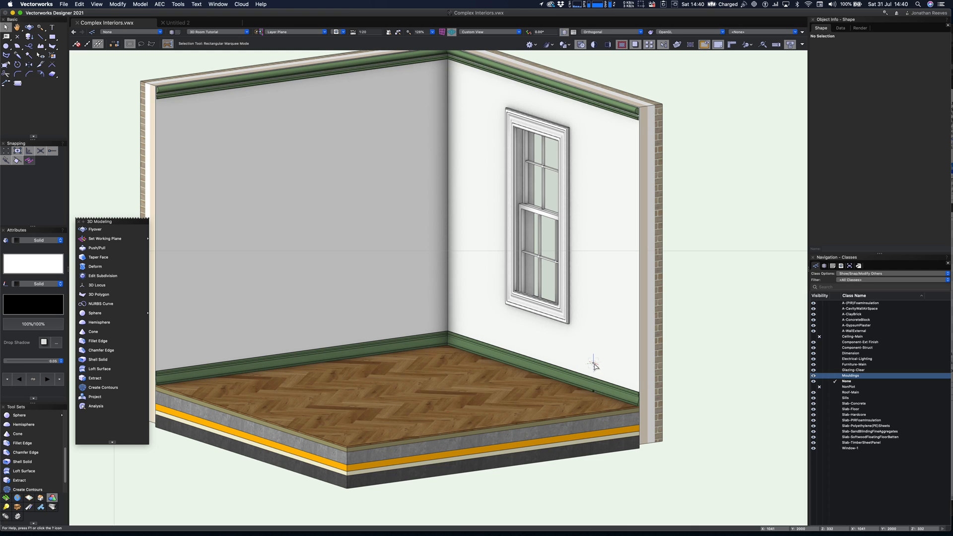
# Step: Duplicate the sash window in plan from the upper wall into the adjoining wall on the west side
pyautogui.press('F5')
pyautogui.moveTo(393, 99); pyautogui.dragTo(553, 194)
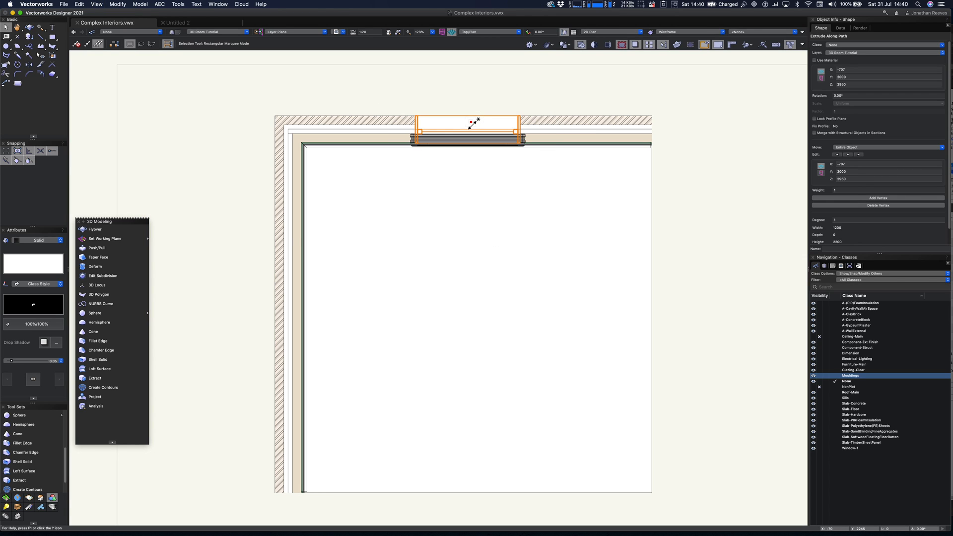
pyautogui.keyDown('alt'); pyautogui.moveTo(473, 123); pyautogui.dragTo(279, 247); pyautogui.keyUp('alt')
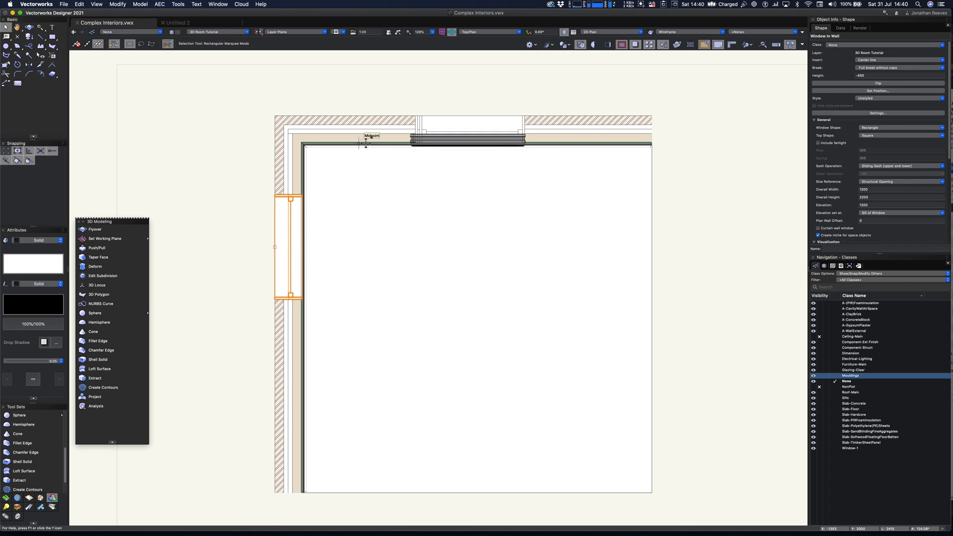
# Step: Measure the distance from the outer wall corner to the near edge of the original window opening
pyautogui.scroll(3, 366, 143)
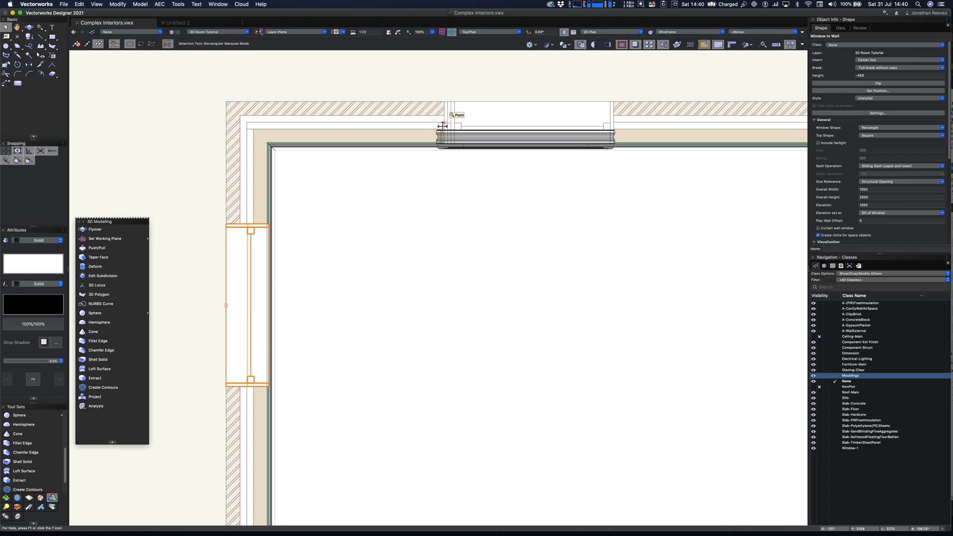
pyautogui.hotkey('shift', 'm')
pyautogui.click(226, 98)
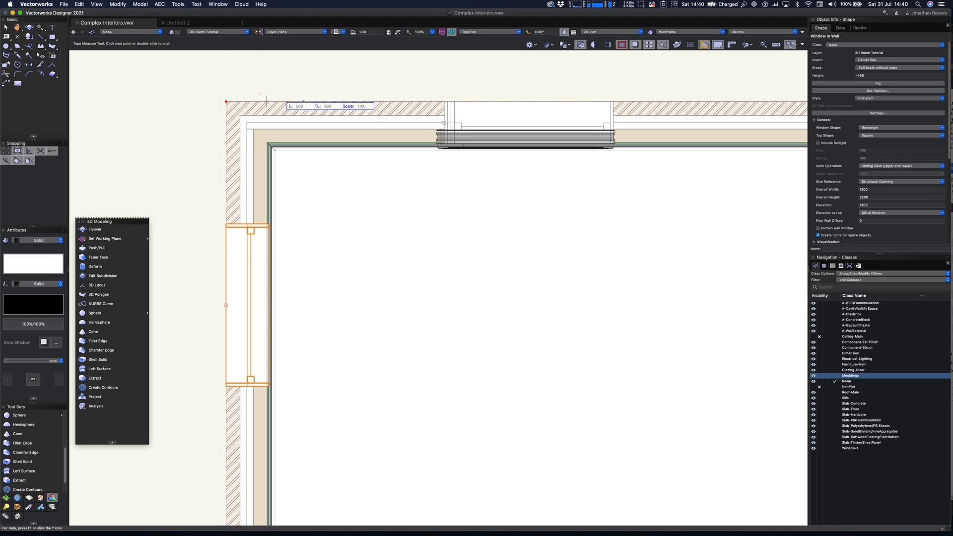
pyautogui.doubleClick(444, 101)
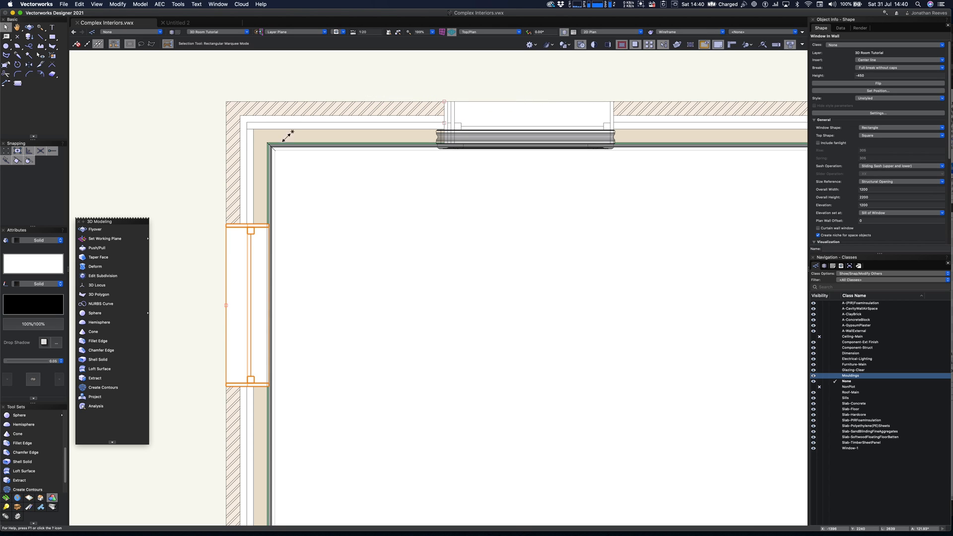
# Step: Reposition the duplicated window along its wall by setting its offset from the outer wall corner
pyautogui.click(883, 114)
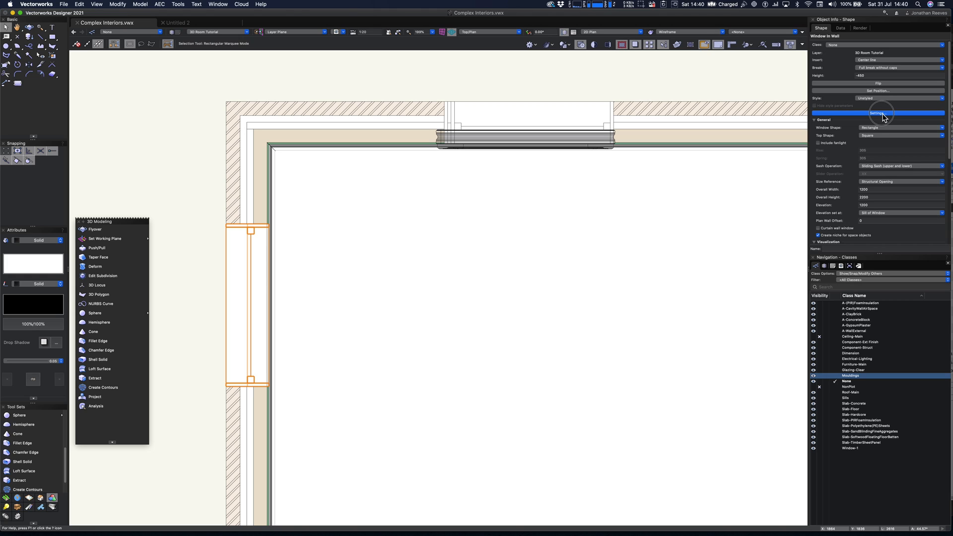
pyautogui.click(882, 91)
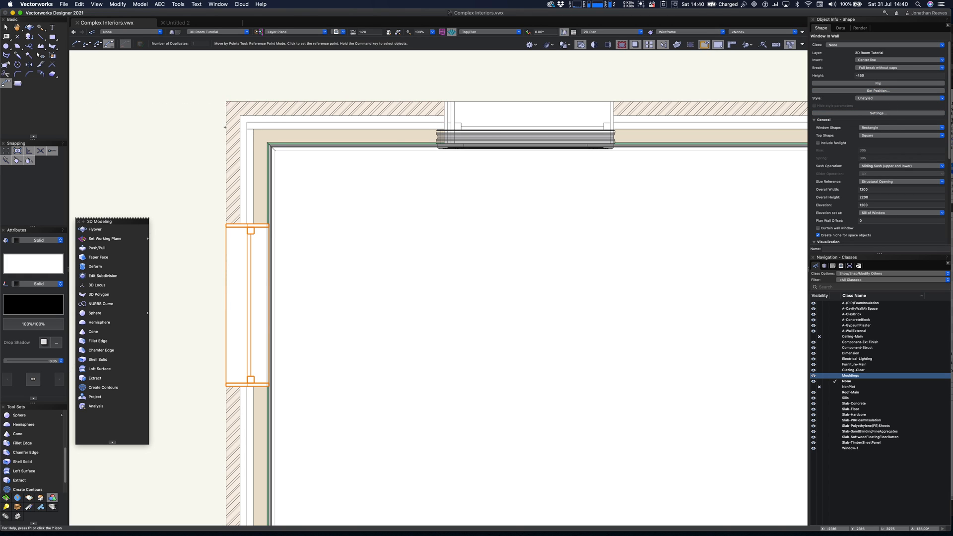
pyautogui.click(226, 102)
pyautogui.click(233, 226)
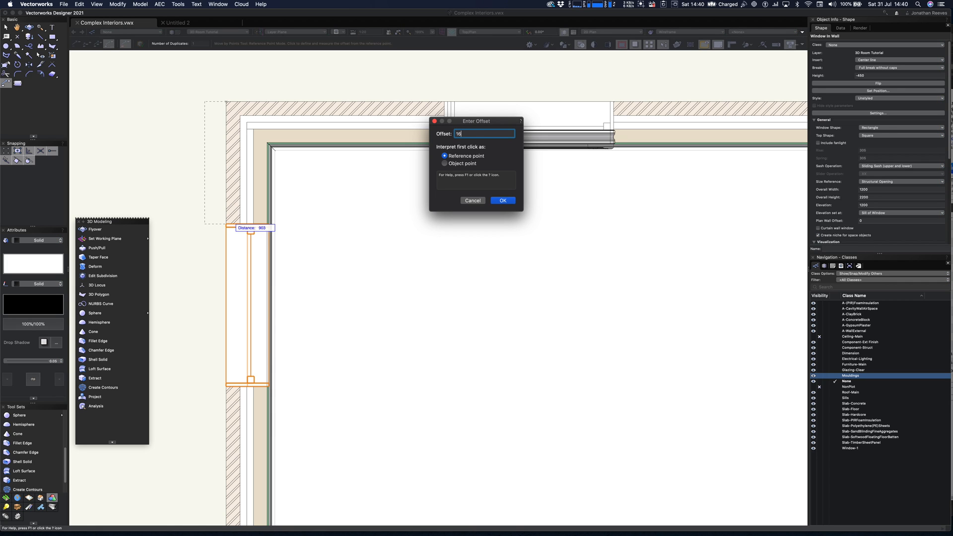
pyautogui.press('Return')
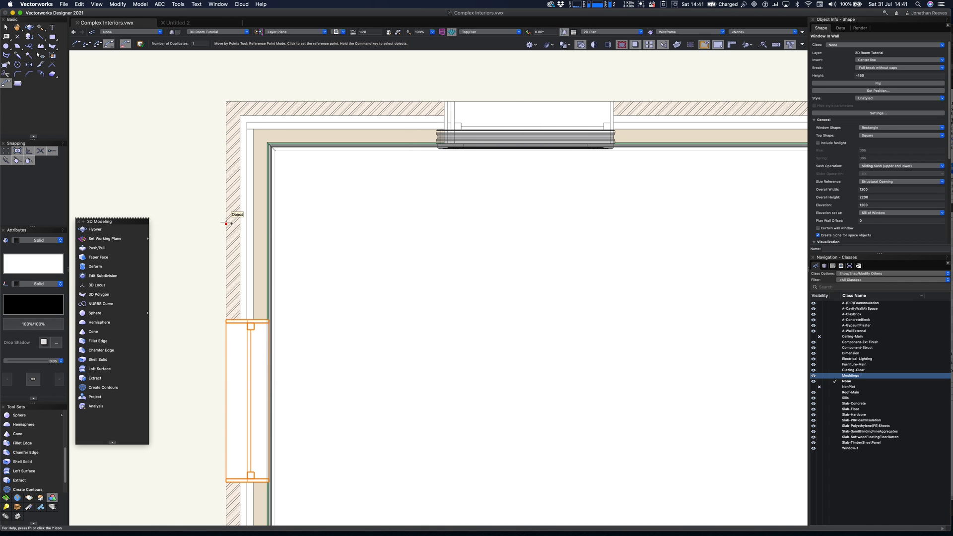
pyautogui.scroll(-3, 228, 219)
pyautogui.press('x')
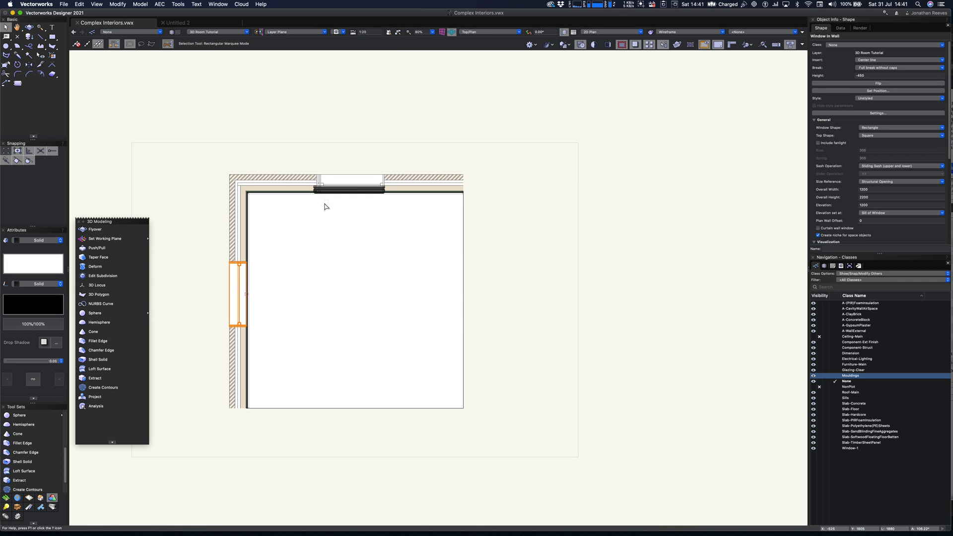
# Step: Select the Extrude Along Path moulding that surrounds the original window
pyautogui.scroll(1, 323, 201)
pyautogui.keyDown('shift'); pyautogui.click(413, 210); pyautogui.keyUp('shift')
pyautogui.click(346, 199)
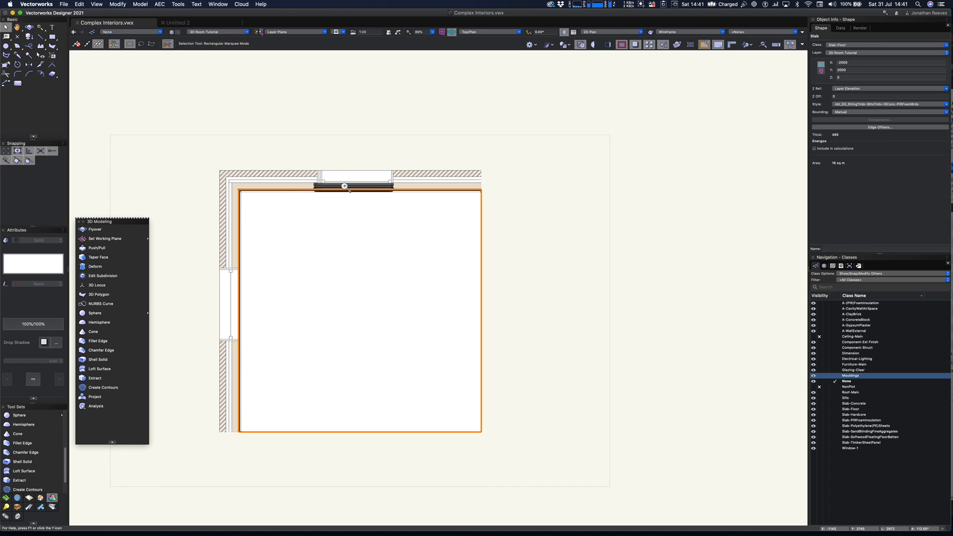
pyautogui.scroll(5, 343, 155)
pyautogui.click(222, 298)
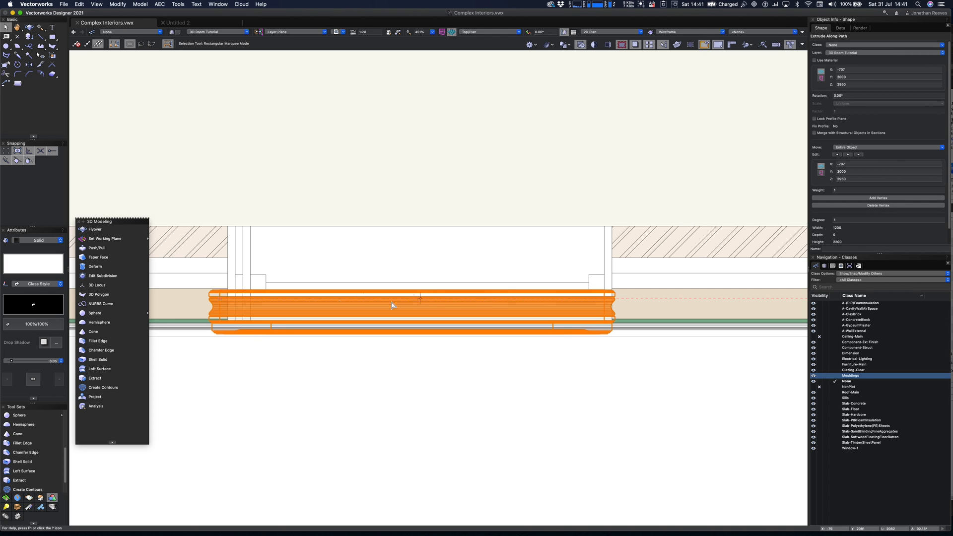
pyautogui.scroll(1, 273, 303)
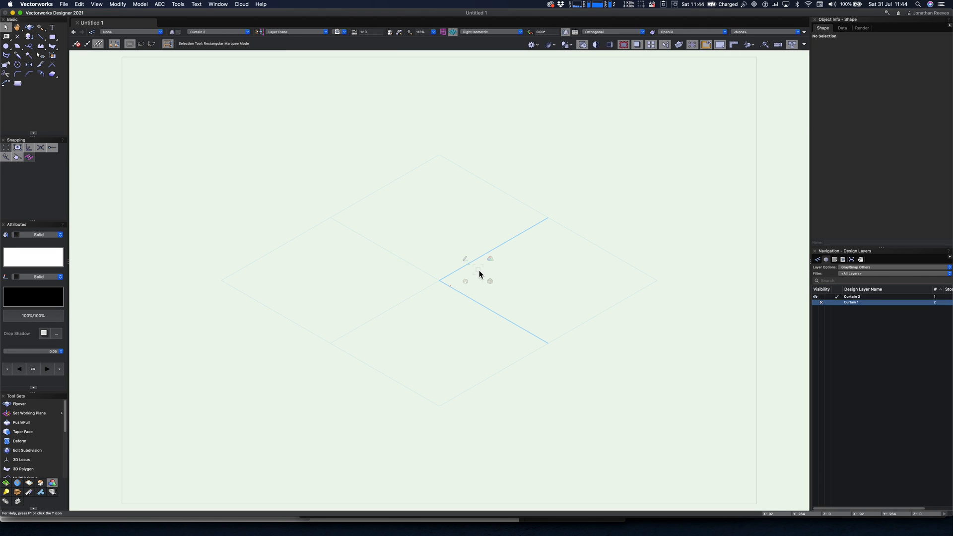
# Step: In the Untitled 1 file's Curtain 2 layer, draw a 1 m line from the origin and extrude it to a height of 2400
pyautogui.click(441, 209)
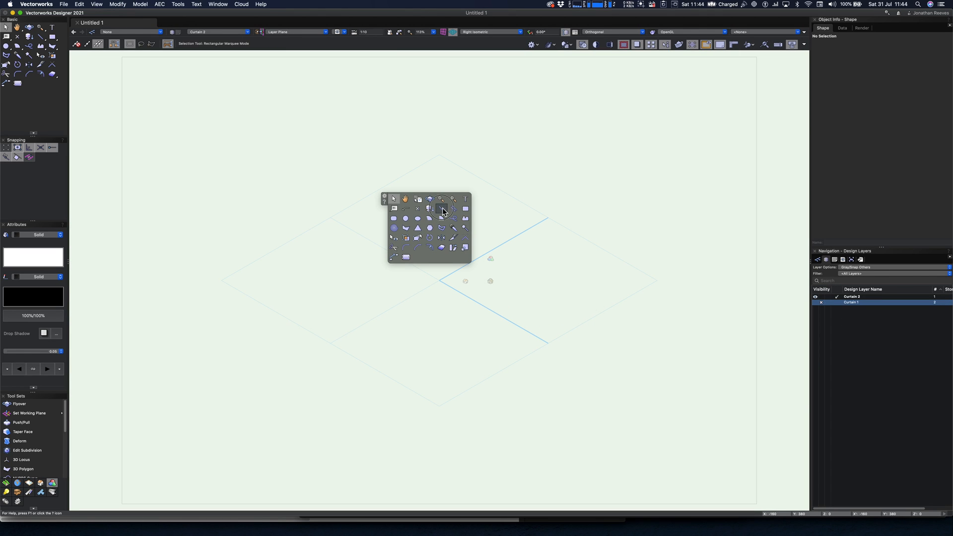
pyautogui.click(440, 280)
pyautogui.write('1m')
pyautogui.press('Tab')
pyautogui.press('Return')
pyautogui.scroll(-5, 505, 209)
pyautogui.write('2400')
pyautogui.press('Return')
pyautogui.scroll(5, 506, 188)
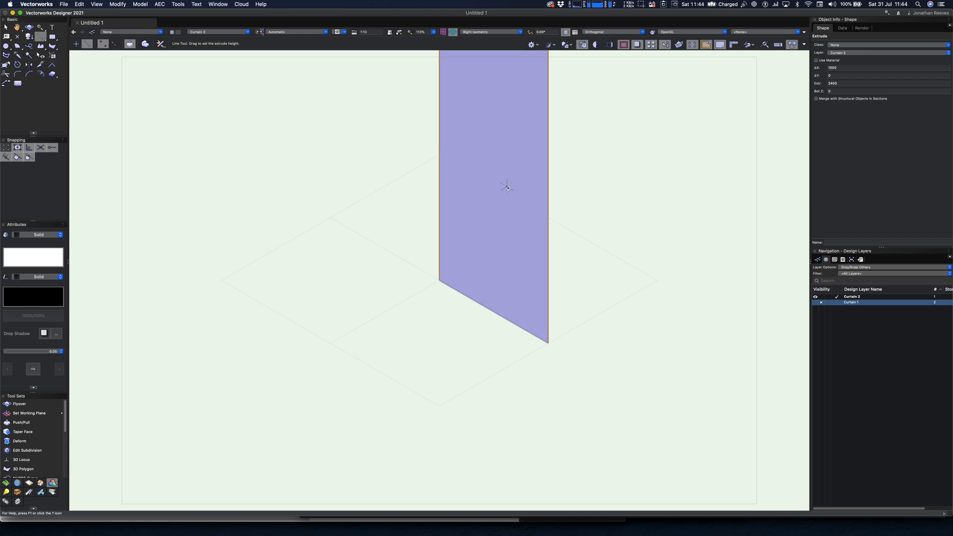
# Step: Convert the extruded curtain plane to a subdivision object with Subdivision Iteration 0
pyautogui.press('KP_2')
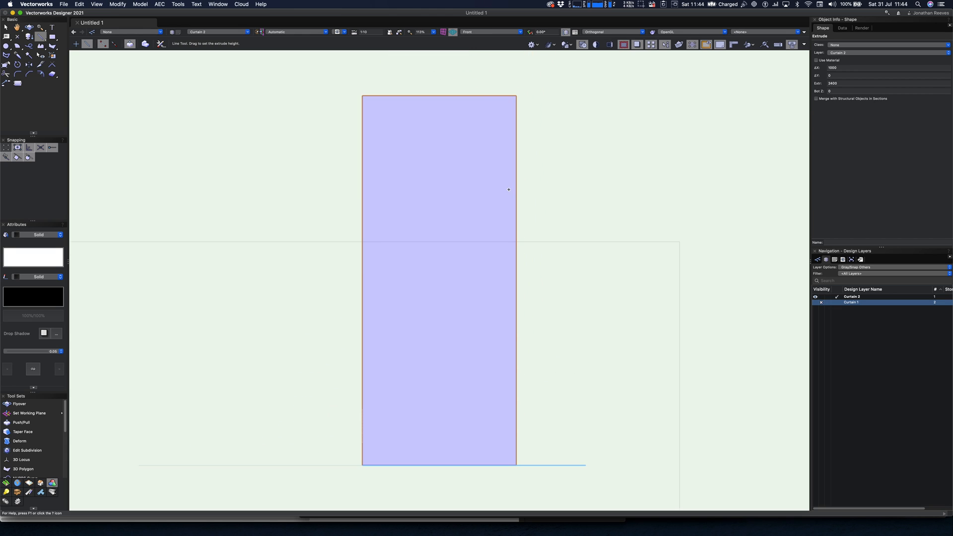
pyautogui.click(126, 6)
pyautogui.moveTo(139, 146)
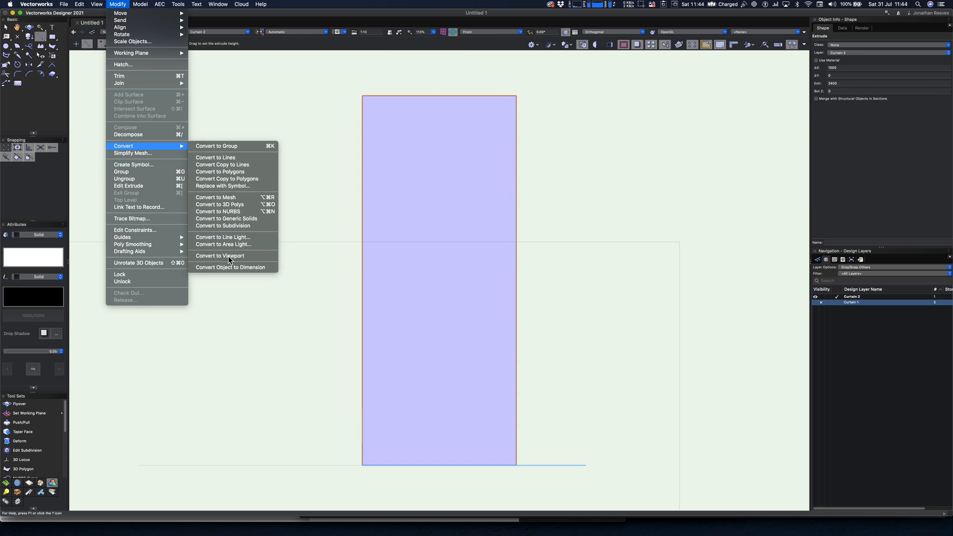
pyautogui.click(235, 226)
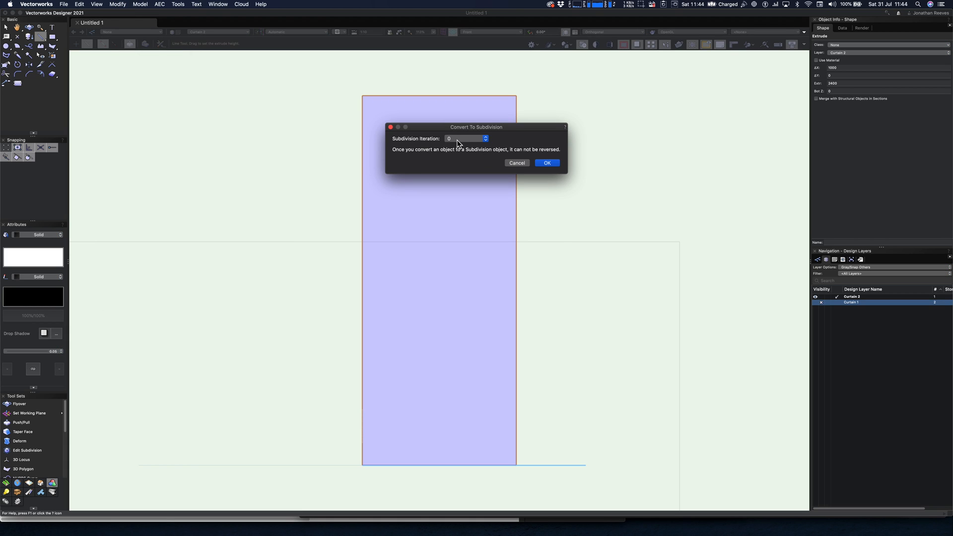
pyautogui.click(551, 166)
# Step: Edit the curtain's subdivision cage and split its face with six unevenly spaced vertical edges
pyautogui.keyDown('super'); pyautogui.moveTo(551, 299); pyautogui.dragTo(514, 311, button='middle'); pyautogui.keyUp('super')
pyautogui.press('x')
pyautogui.doubleClick(424, 242)
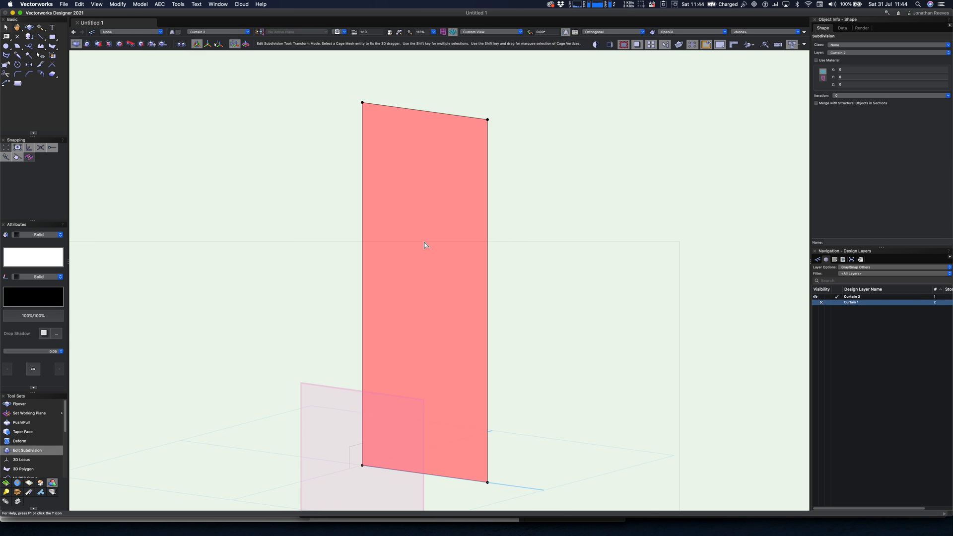
pyautogui.click(120, 44)
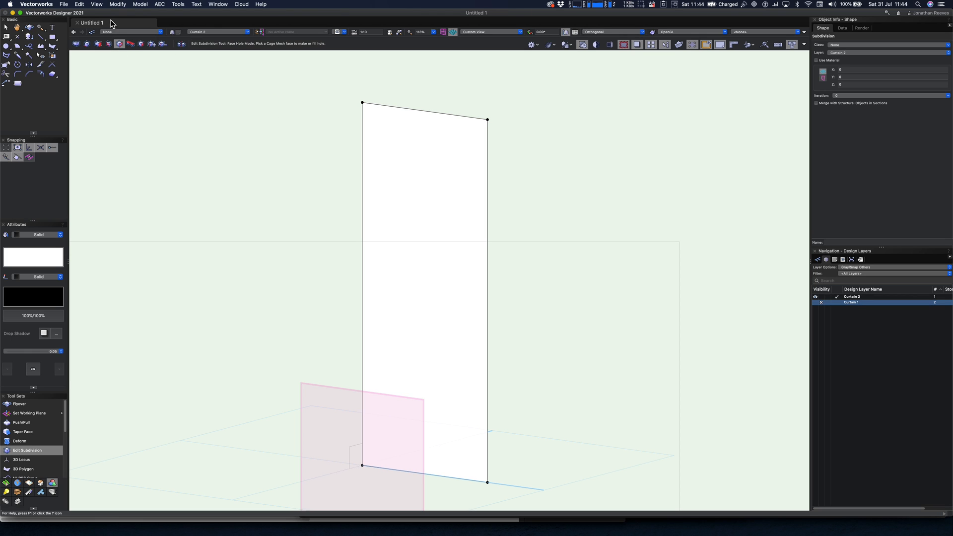
pyautogui.click(109, 44)
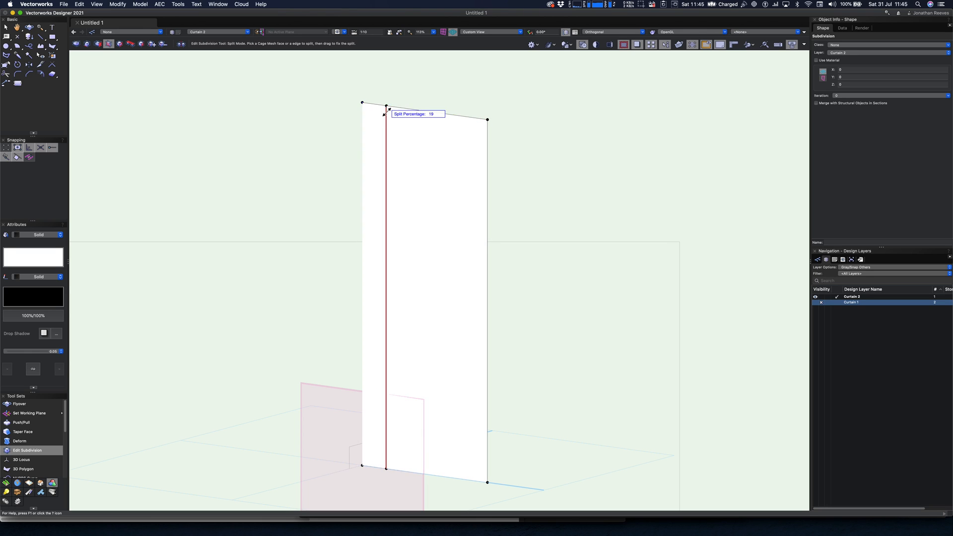
pyautogui.click(387, 106)
pyautogui.click(407, 108)
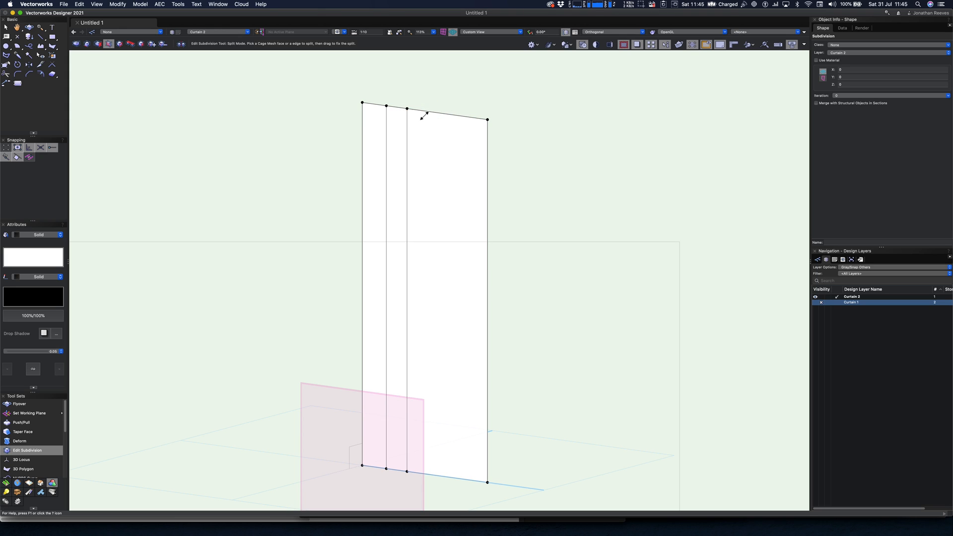
pyautogui.click(429, 112)
pyautogui.click(375, 105)
pyautogui.click(453, 116)
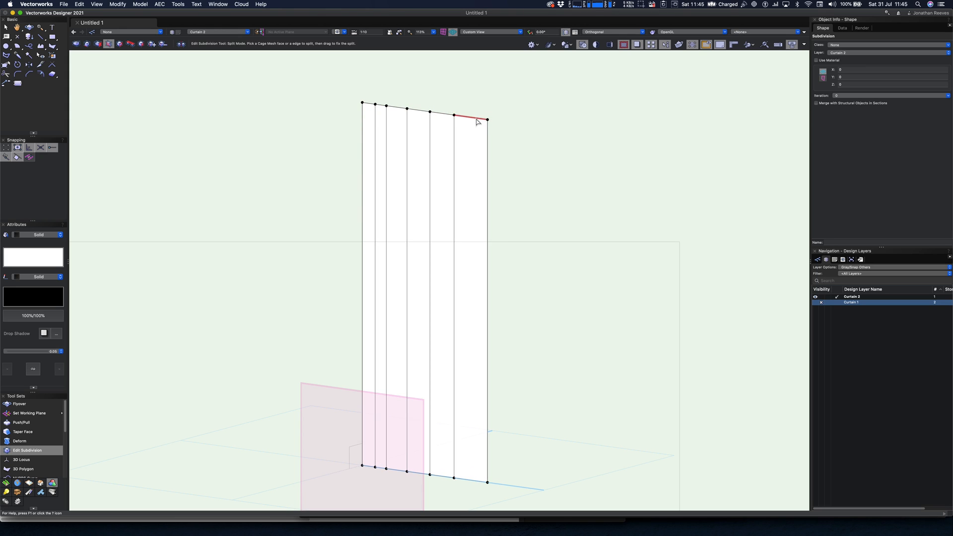
pyautogui.click(469, 119)
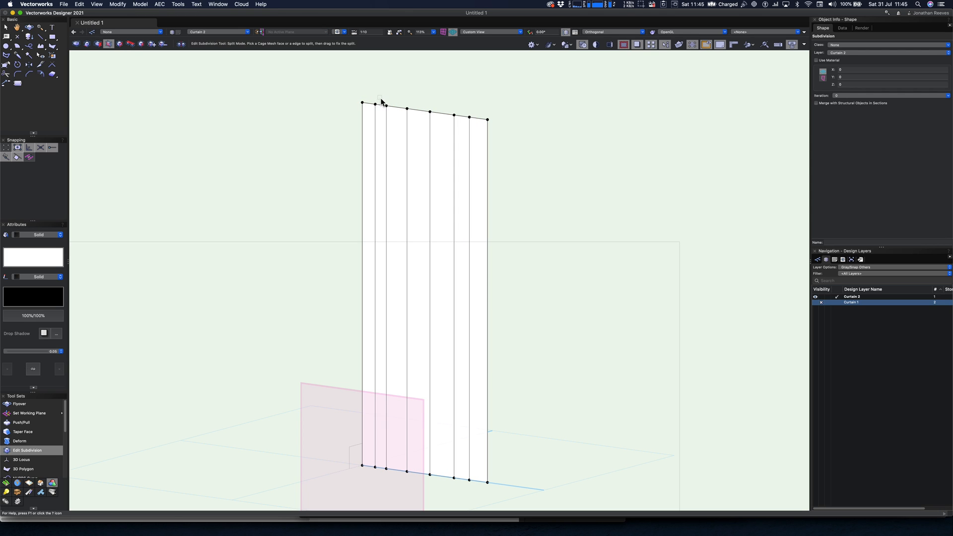
# Step: In Top view, offset every second bottom cage vertex of the curtain along Y to zigzag its lower edge, and exit the subdivision editing
pyautogui.press('F5')
pyautogui.click(386, 281)
pyautogui.doubleClick(386, 281)
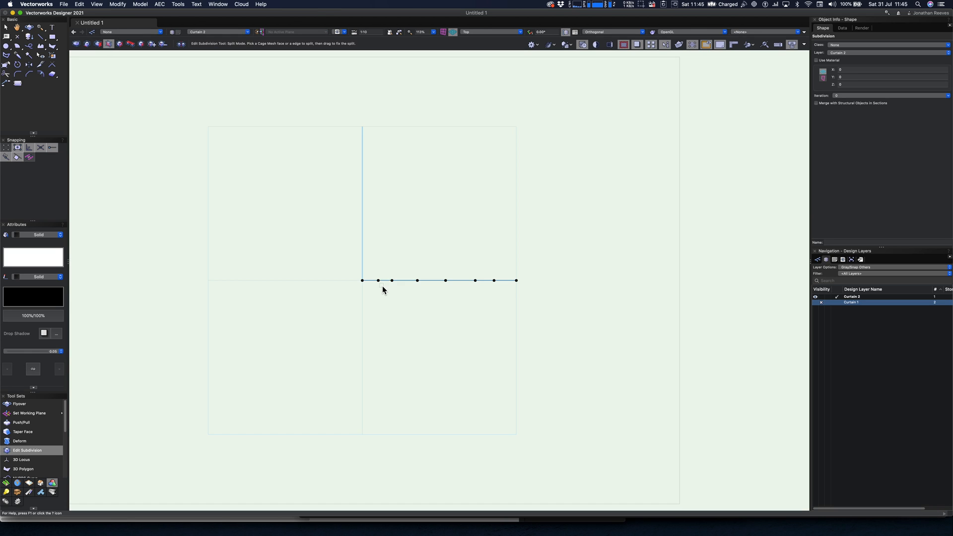
pyautogui.click(77, 44)
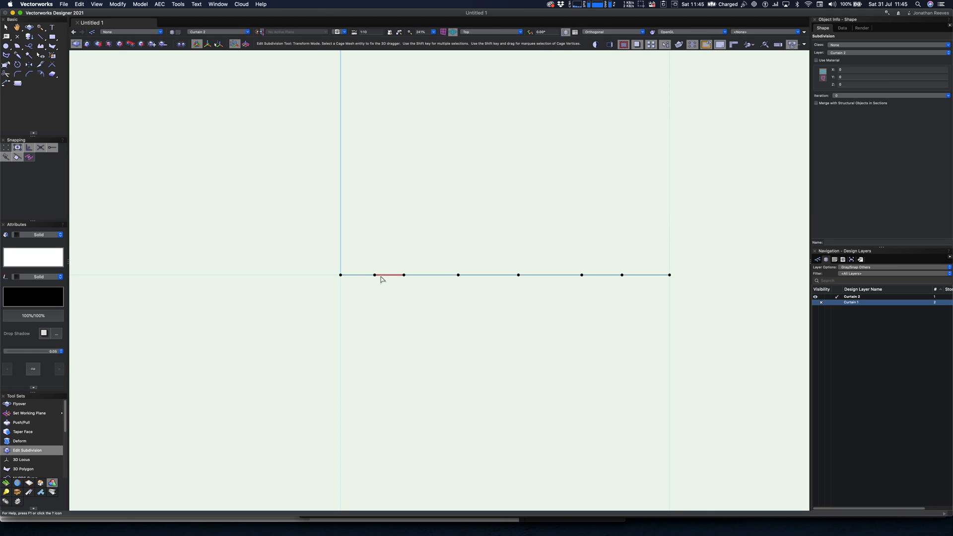
pyautogui.click(375, 276)
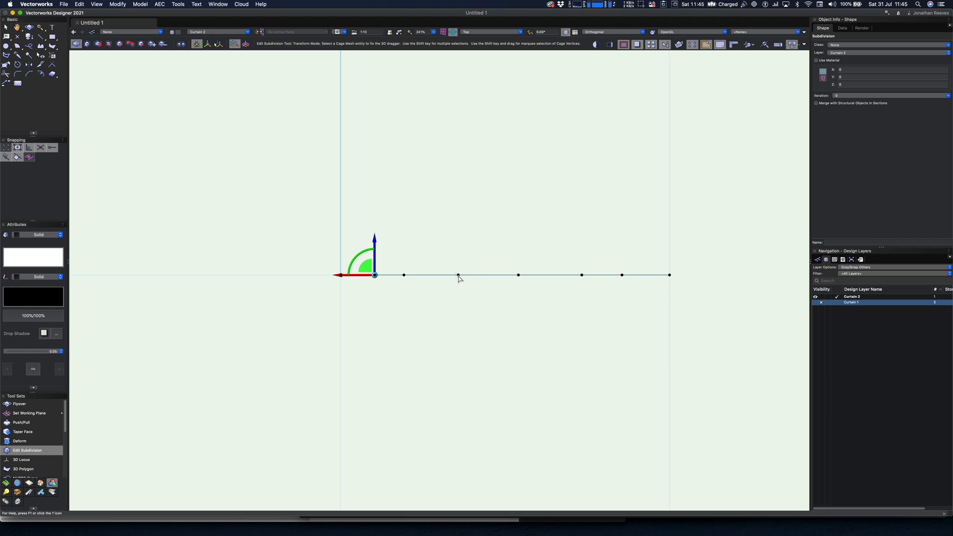
pyautogui.click(458, 276)
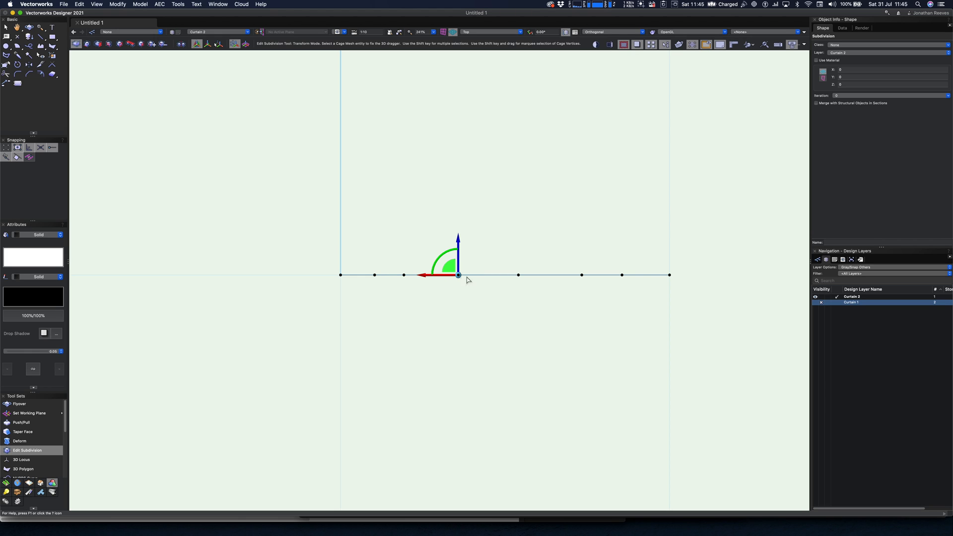
pyautogui.click(582, 276)
pyautogui.click(670, 276)
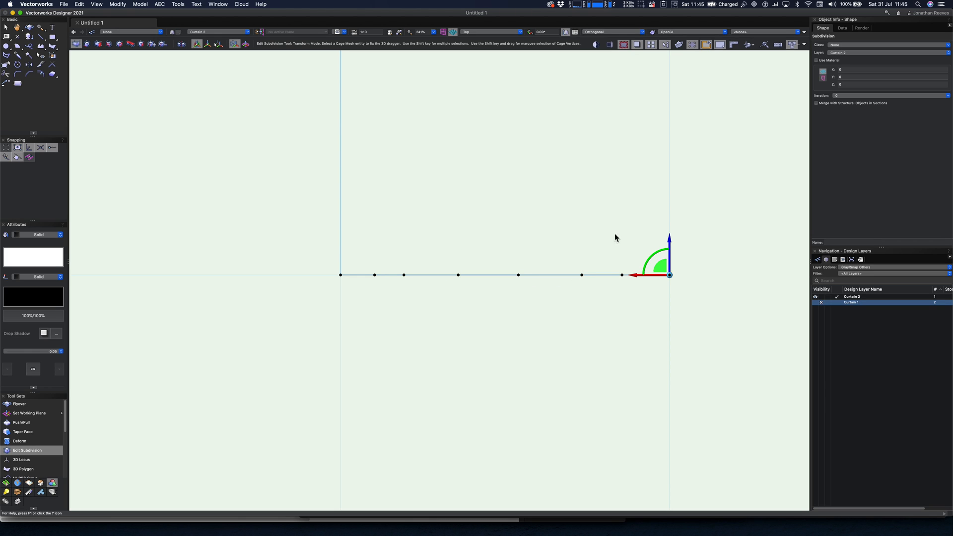
pyautogui.moveTo(669, 240); pyautogui.dragTo(670, 230)
pyautogui.keyDown('shift'); pyautogui.moveTo(508, 349); pyautogui.dragTo(486, 322, button='middle'); pyautogui.keyUp('shift')
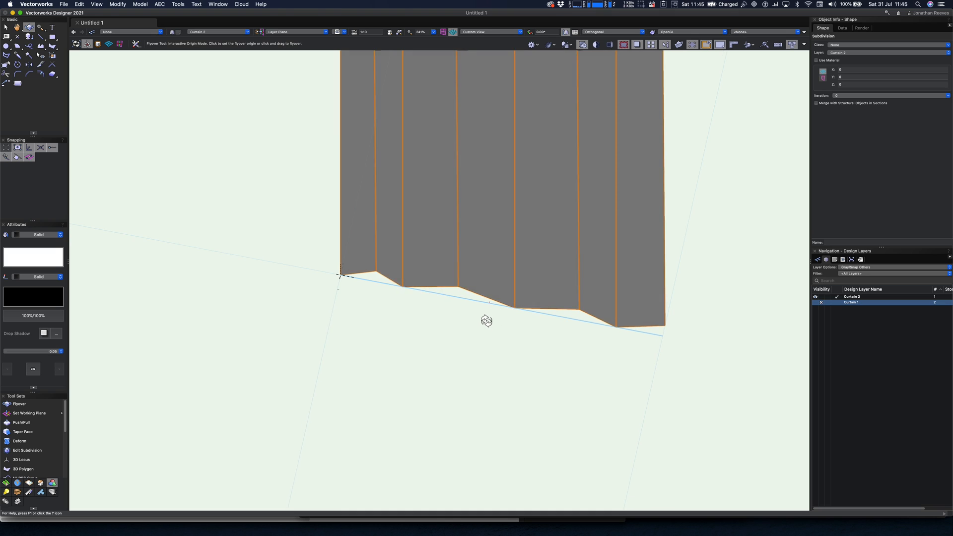
pyautogui.scroll(-4, 486, 322)
pyautogui.press('x')
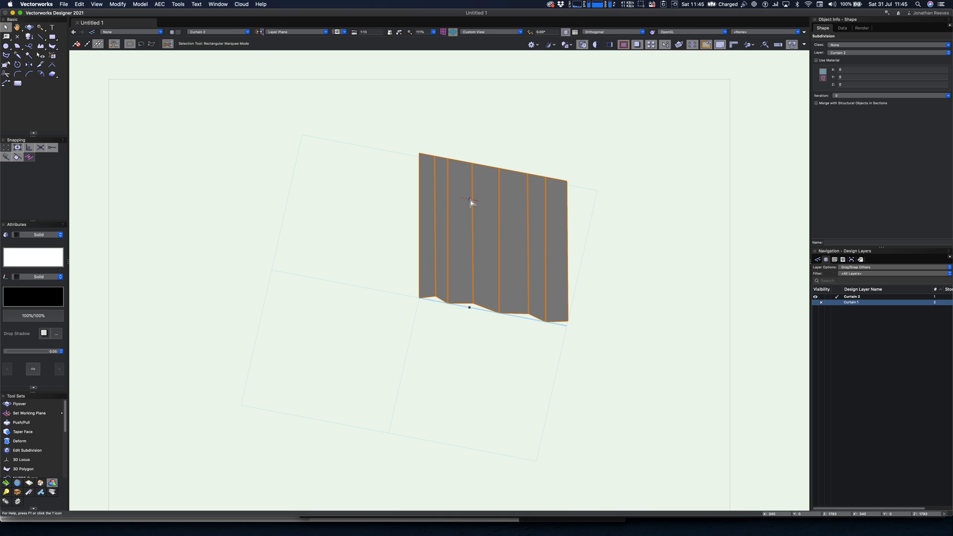
# Step: Edit the curtain's subdivision cage and offset every second top vertex along Y to zigzag its upper edge
pyautogui.scroll(1, 471, 203)
pyautogui.scroll(2, 460, 157)
pyautogui.doubleClick(437, 156)
pyautogui.click(427, 155)
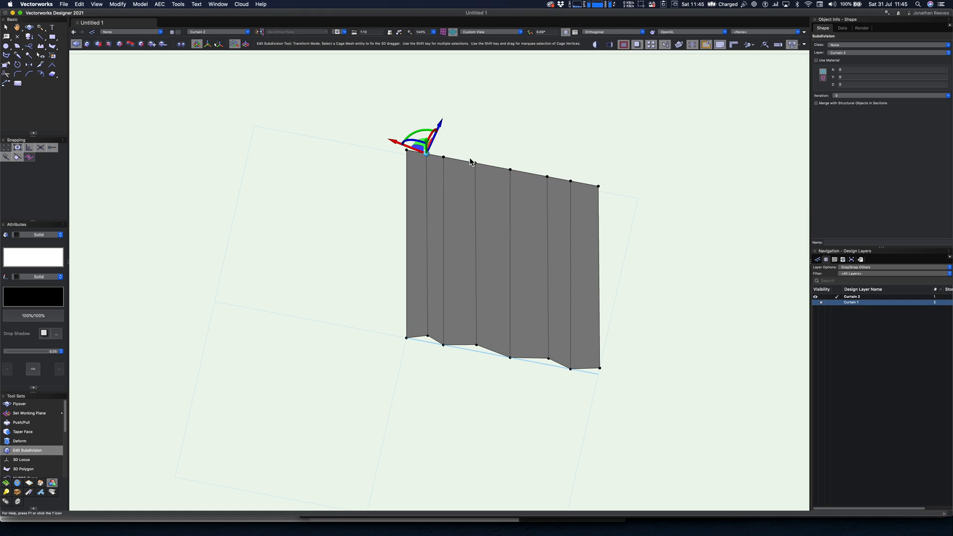
pyautogui.click(475, 164)
pyautogui.click(510, 171)
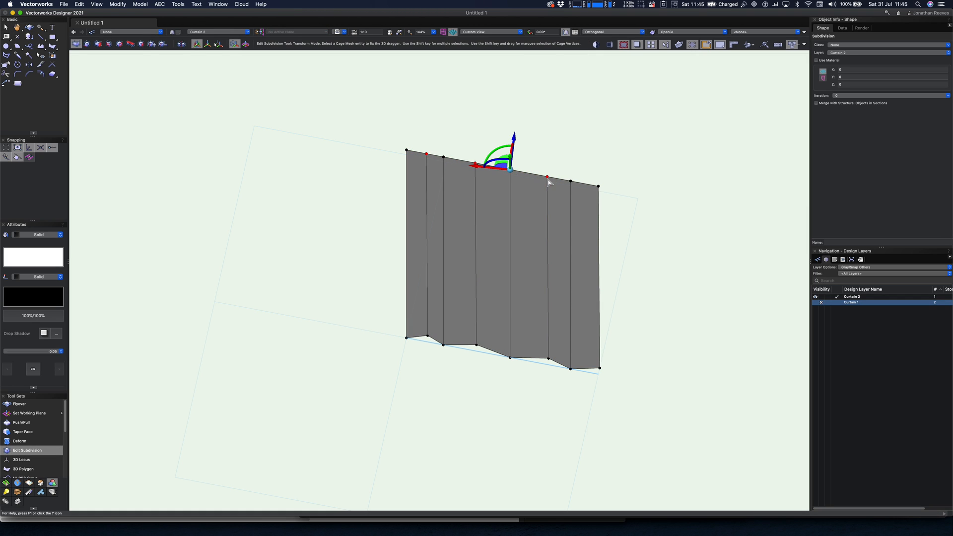
pyautogui.keyDown('shift'); pyautogui.click(571, 183); pyautogui.keyUp('shift')
pyautogui.moveTo(573, 149); pyautogui.dragTo(574, 145)
# Step: Raise the curtain's Subdivision Iteration to preview its folds smoothed, viewed from an angle
pyautogui.moveTo(644, 316); pyautogui.dragTo(654, 187, button='middle')
pyautogui.click(850, 95)
pyautogui.click(850, 117)
pyautogui.press('x')
pyautogui.press('x')
pyautogui.moveTo(540, 222)
pyautogui.mouseDown(button='middle')
pyautogui.moveTo(536, 238)
pyautogui.moveTo(521, 238)
pyautogui.moveTo(524, 229)
pyautogui.mouseUp(button='middle')
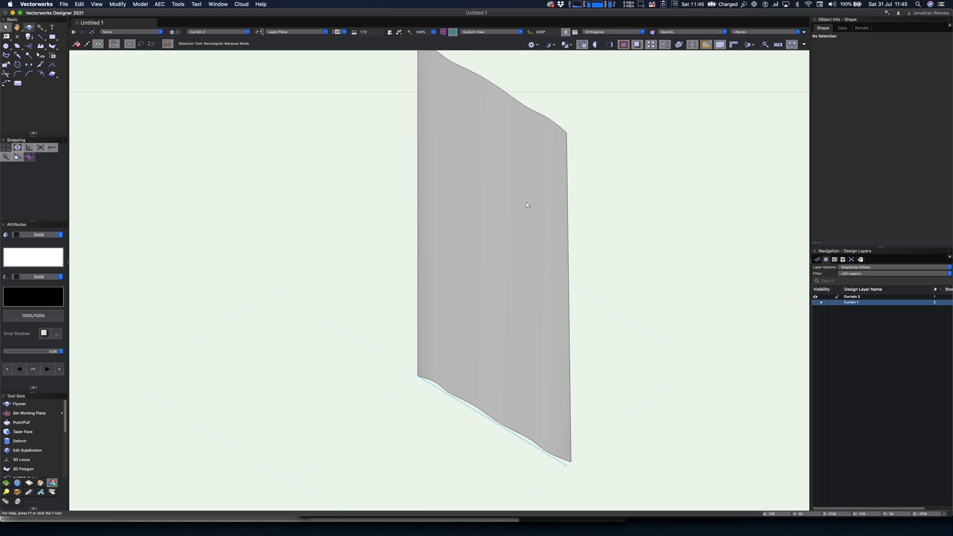
# Step: Reopen the curtain's subdivision cage at Iteration 0 and split it with four unevenly spaced horizontal edges
pyautogui.click(527, 205)
pyautogui.press('super+bracketleft')
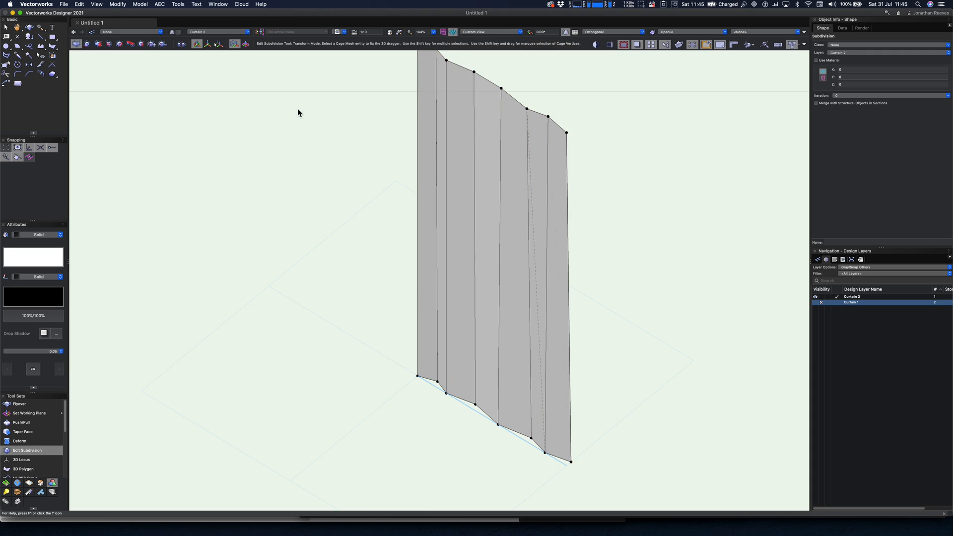
pyautogui.click(109, 43)
pyautogui.moveTo(418, 93); pyautogui.dragTo(416, 96)
pyautogui.moveTo(417, 133); pyautogui.dragTo(417, 194)
pyautogui.moveTo(417, 236); pyautogui.dragTo(417, 311)
pyautogui.moveTo(417, 261); pyautogui.dragTo(419, 248)
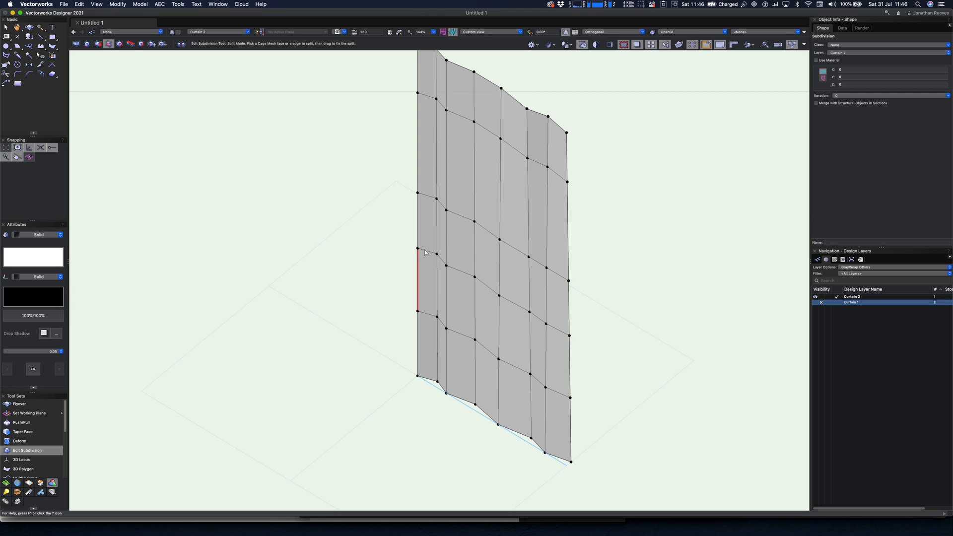
# Step: In Front view, transform the curtain cage by shifting the third vertex of the third split row slightly right
pyautogui.press('x')
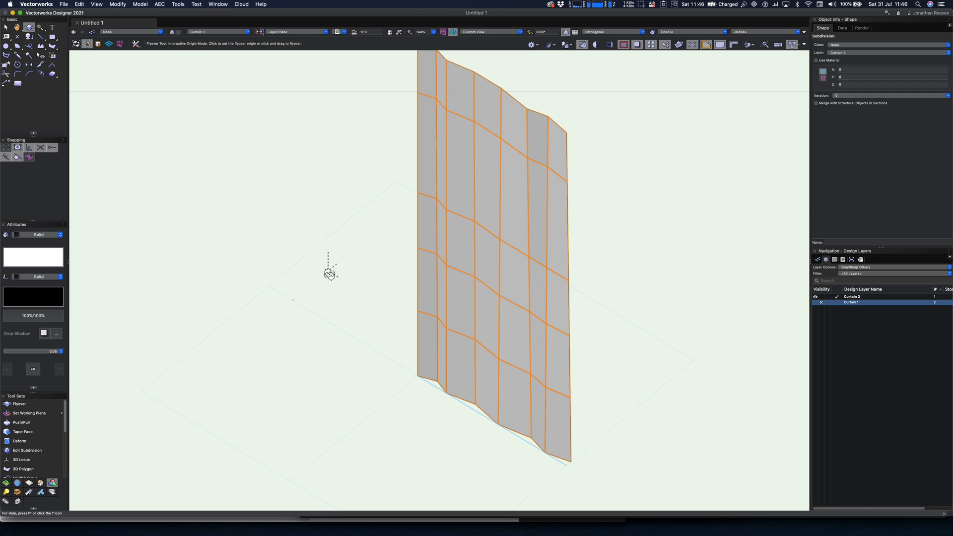
pyautogui.press('KP_2')
pyautogui.press('x')
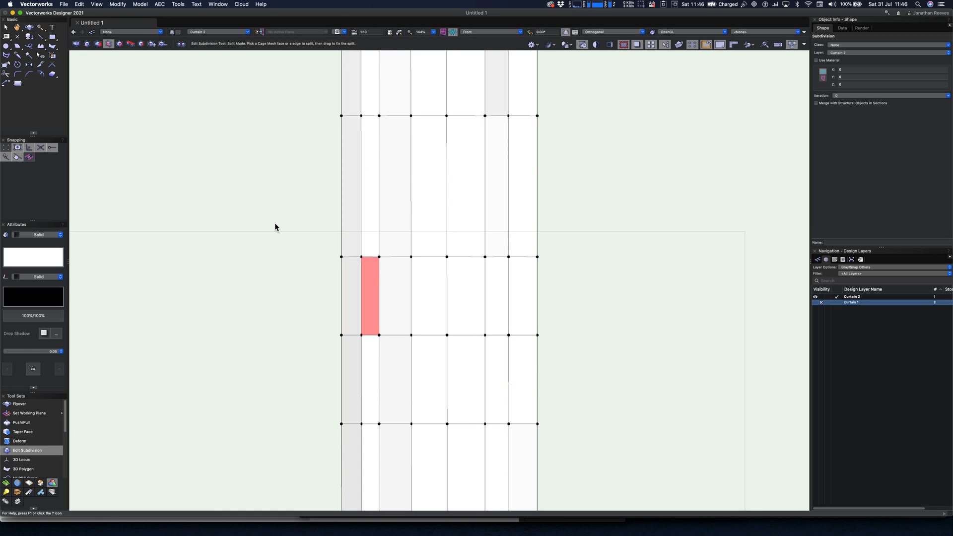
pyautogui.click(76, 44)
pyautogui.click(379, 335)
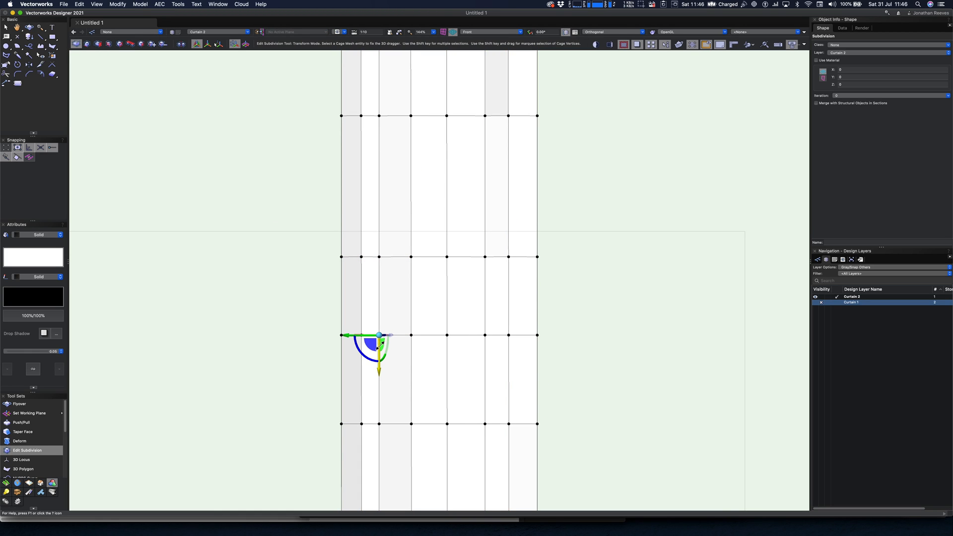
pyautogui.moveTo(381, 339); pyautogui.dragTo(387, 335)
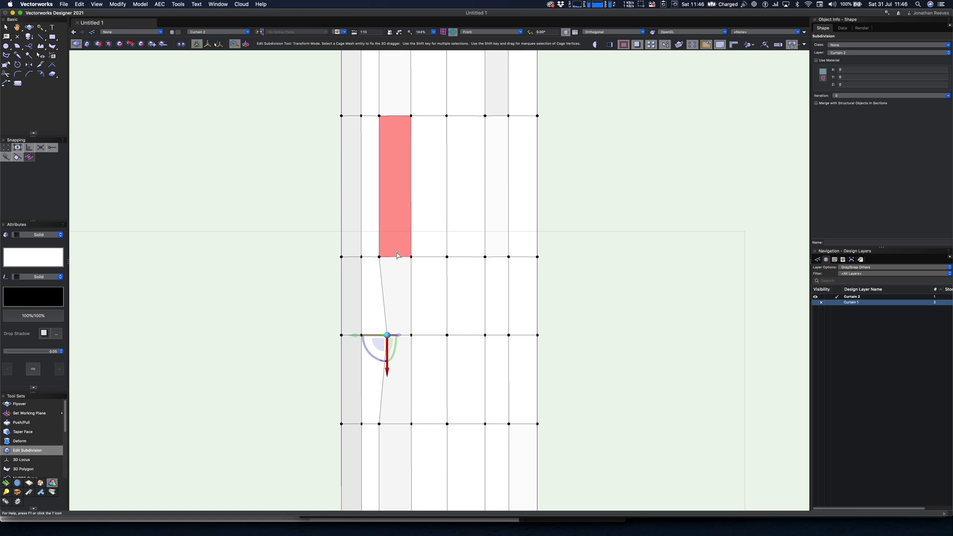
# Step: On the cage's second split row, shift the fifth vertex slightly right and the seventh vertex left and upward
pyautogui.click(411, 257)
pyautogui.moveTo(411, 257); pyautogui.dragTo(500, 248)
pyautogui.click(446, 257)
pyautogui.click(508, 257)
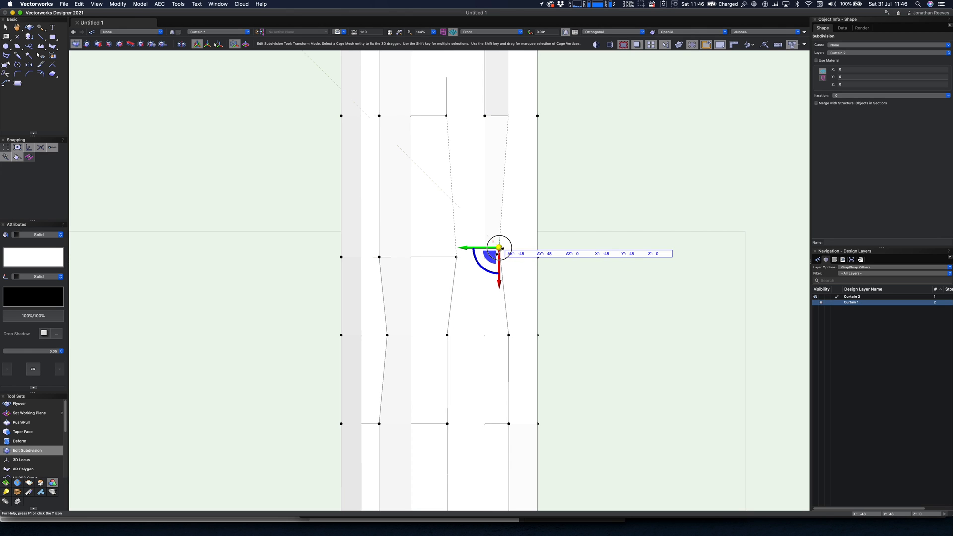
# Step: Shift the third and fifth vertices of the uppermost split row and the fourth vertex of the lowest split row slightly right
pyautogui.click(379, 116)
pyautogui.moveTo(379, 115)
pyautogui.mouseDown()
pyautogui.moveTo(412, 119)
pyautogui.moveTo(387, 117)
pyautogui.mouseUp()
pyautogui.click(446, 116)
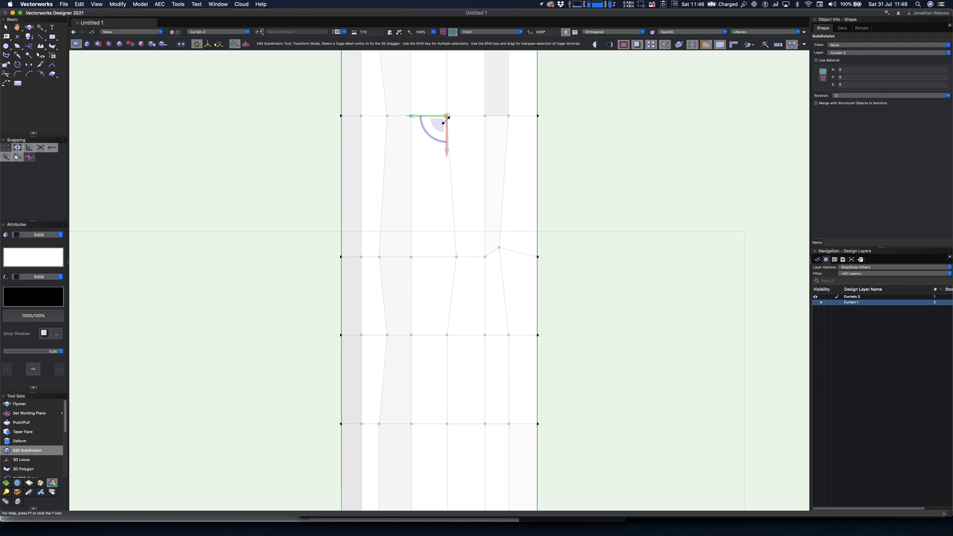
pyautogui.moveTo(449, 119); pyautogui.dragTo(459, 119)
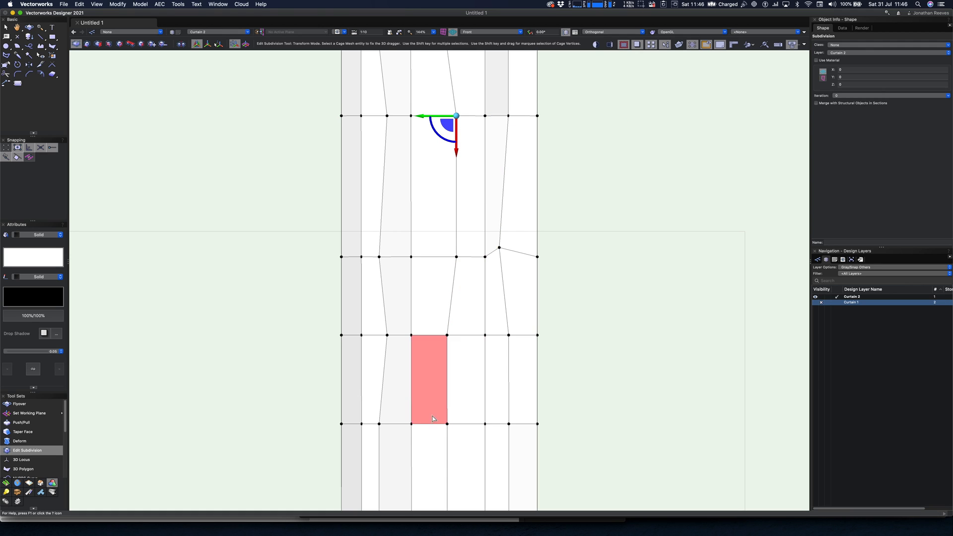
pyautogui.click(411, 424)
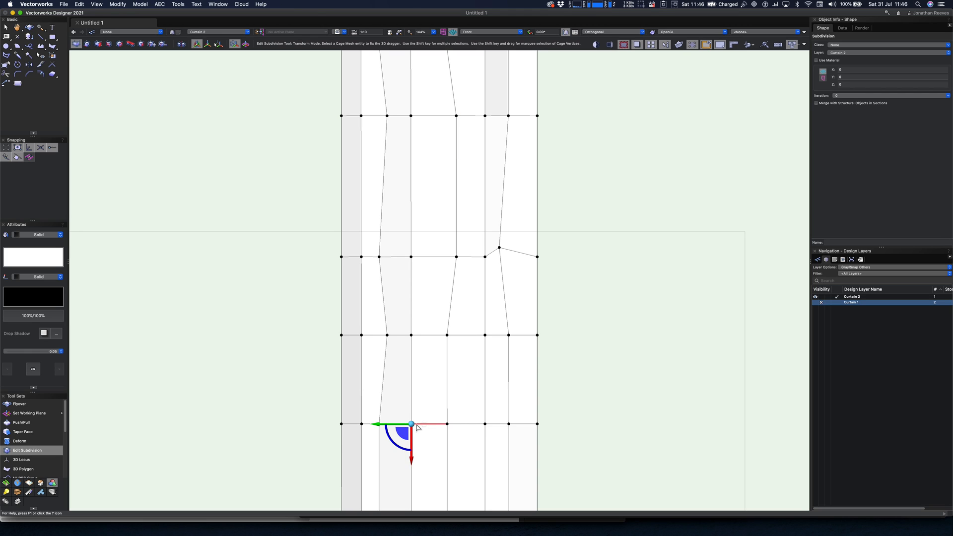
pyautogui.moveTo(412, 423); pyautogui.dragTo(420, 420)
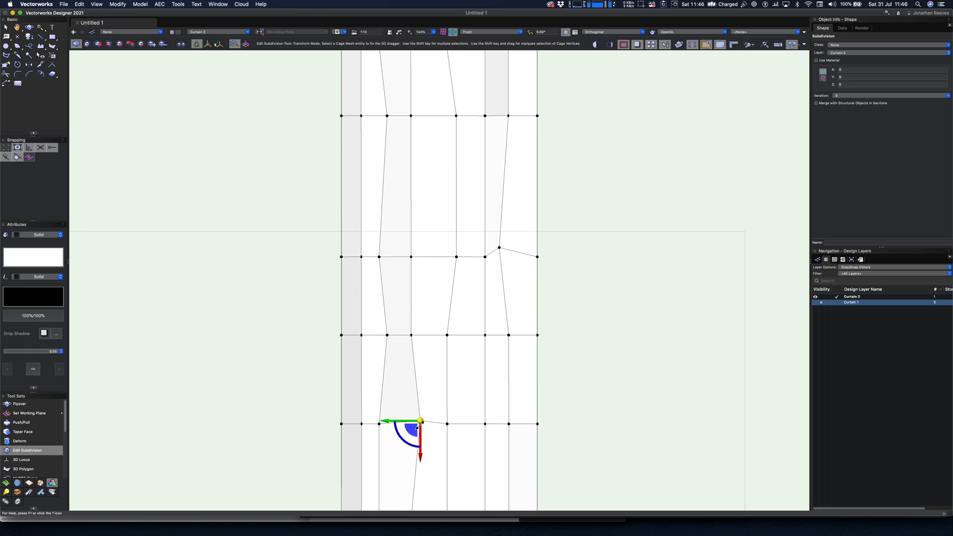
# Step: Reshape the curtain's lower folds by shifting one cage vertex sideways and a neighbouring vertex one row higher up and inward
pyautogui.click(485, 424)
pyautogui.moveTo(485, 424); pyautogui.dragTo(477, 424)
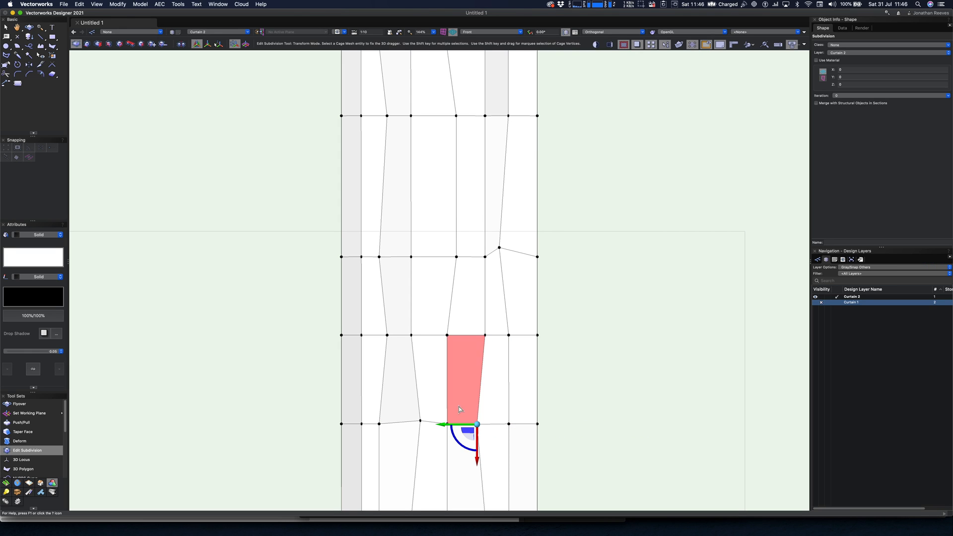
pyautogui.click(448, 339)
pyautogui.moveTo(448, 339); pyautogui.dragTo(454, 327)
pyautogui.click(602, 311)
# Step: Edit the curtain's subdivision cage in 3D and pull the mid-height vertex on its right edge slightly inward
pyautogui.scroll(-5, 601, 311)
pyautogui.moveTo(591, 327)
pyautogui.keyDown('shift'); pyautogui.mouseDown(button='middle')
pyautogui.moveTo(596, 347)
pyautogui.moveTo(523, 379)
pyautogui.moveTo(539, 376)
pyautogui.moveTo(472, 270)
pyautogui.mouseUp(button='middle'); pyautogui.keyUp('shift')
pyautogui.moveTo(433, 234); pyautogui.dragTo(563, 461)
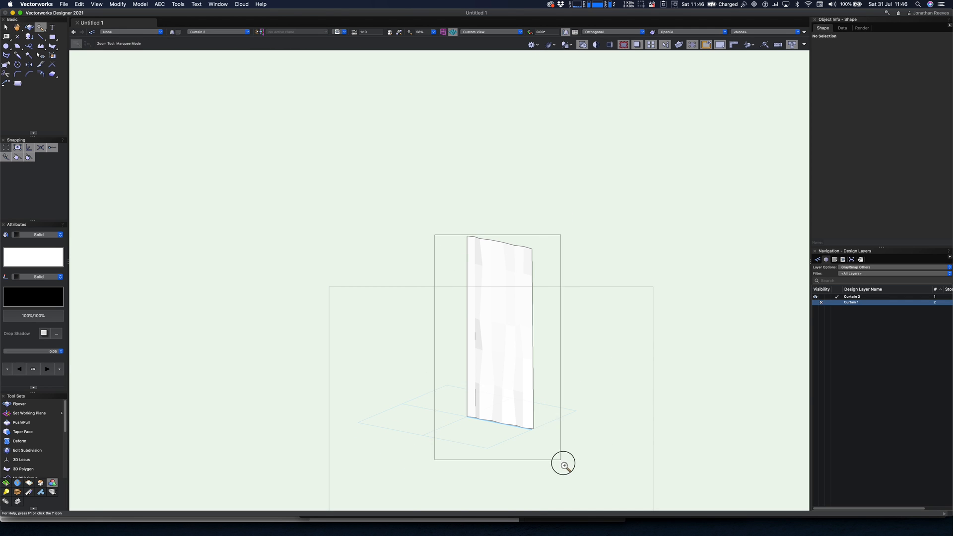
pyautogui.doubleClick(509, 336)
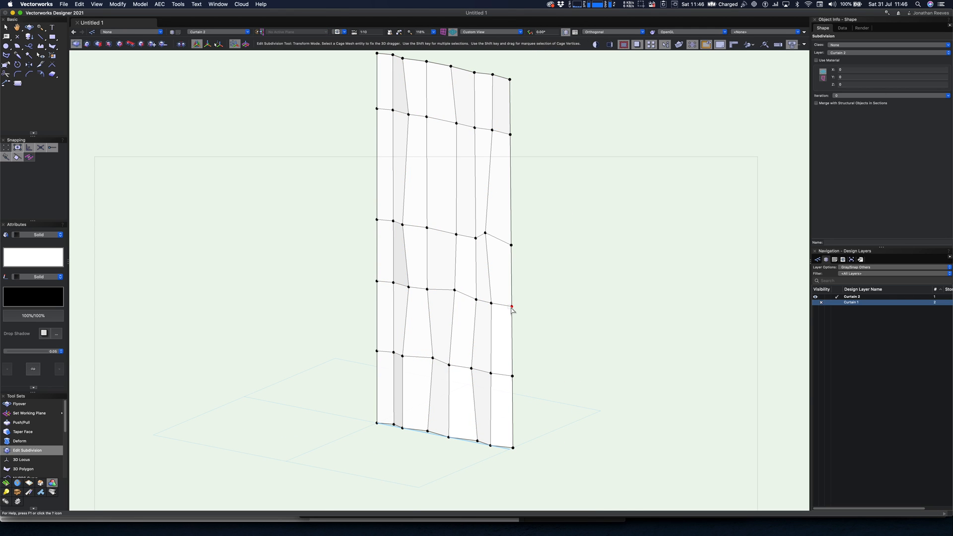
pyautogui.click(511, 307)
pyautogui.moveTo(507, 313); pyautogui.dragTo(501, 311)
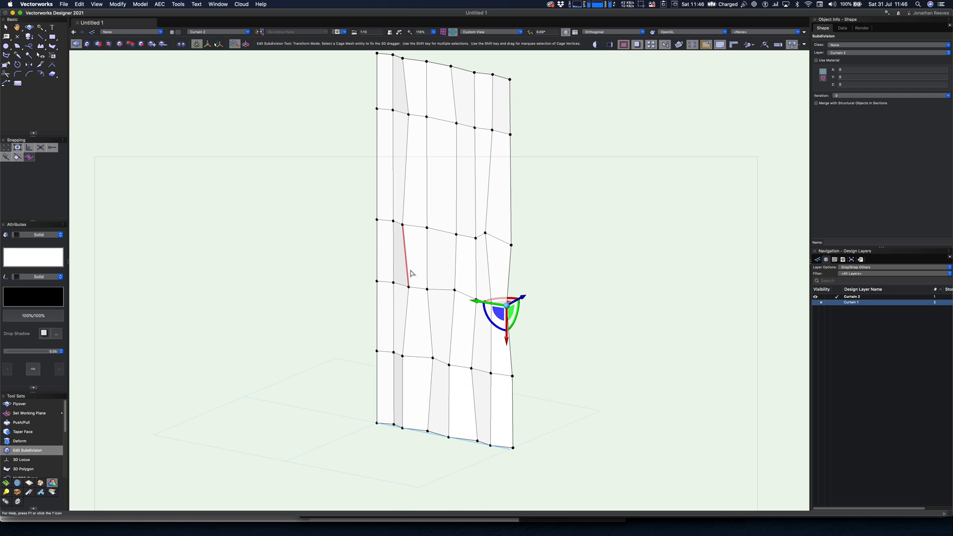
# Step: Pull two left-edge cage vertices, at mid-height and in the second row from the top, slightly inward, and finish editing the curtain
pyautogui.click(376, 282)
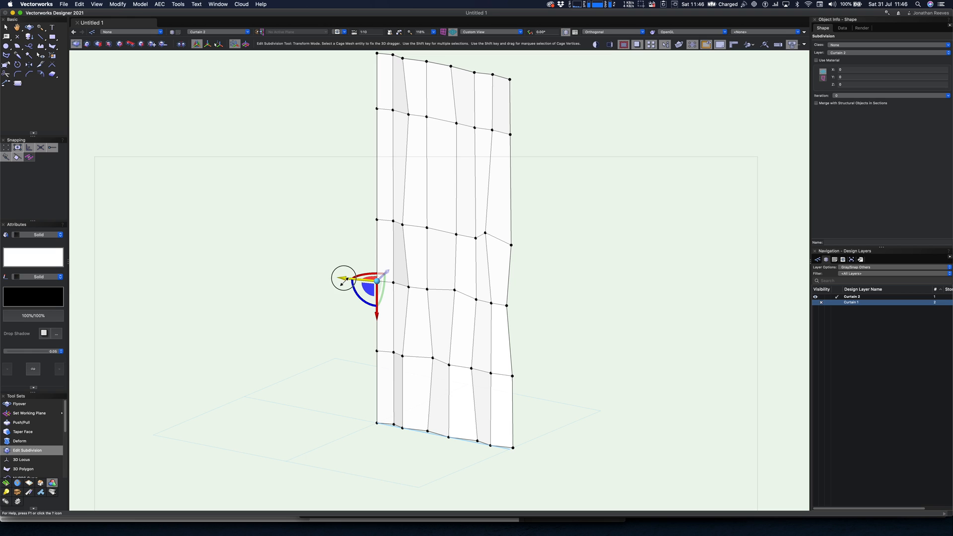
pyautogui.moveTo(342, 282); pyautogui.dragTo(346, 282)
pyautogui.click(377, 110)
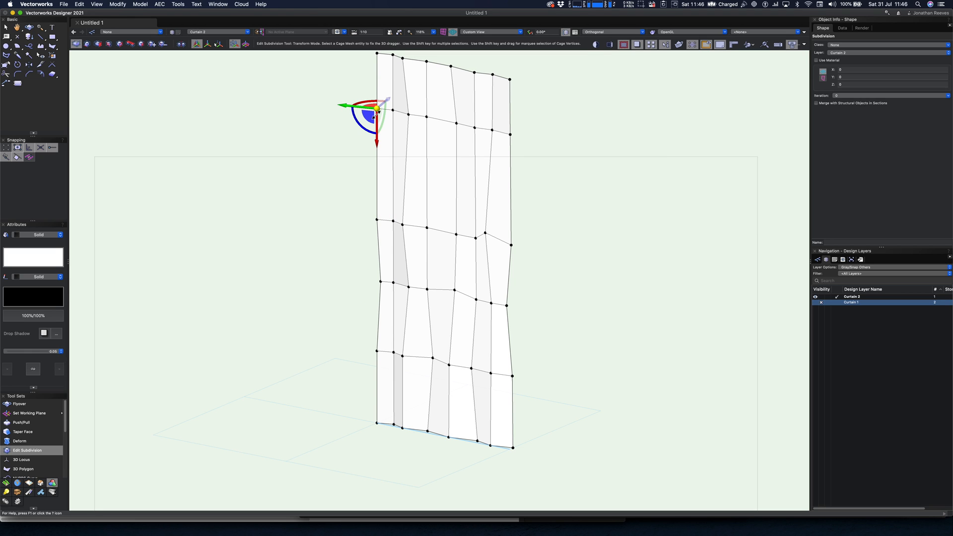
pyautogui.moveTo(348, 107); pyautogui.dragTo(351, 106)
pyautogui.press('6')
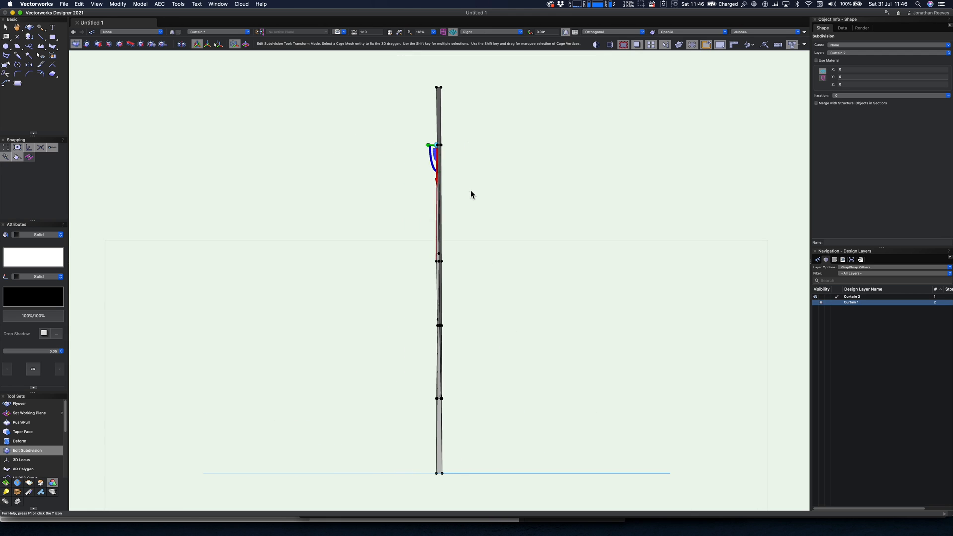
pyautogui.press('3')
pyautogui.press('x')
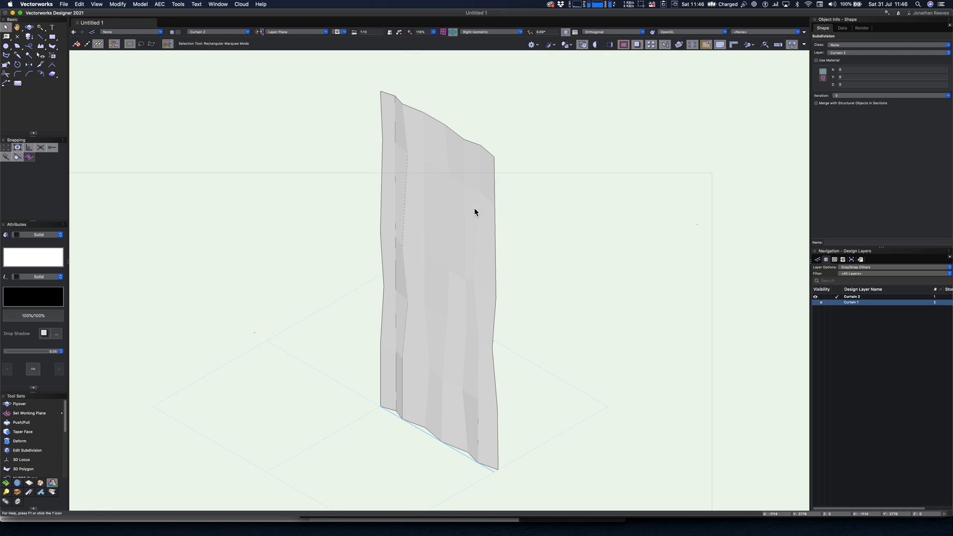
# Step: Smooth the curtain by setting its subdivision iteration to 3
pyautogui.click(858, 96)
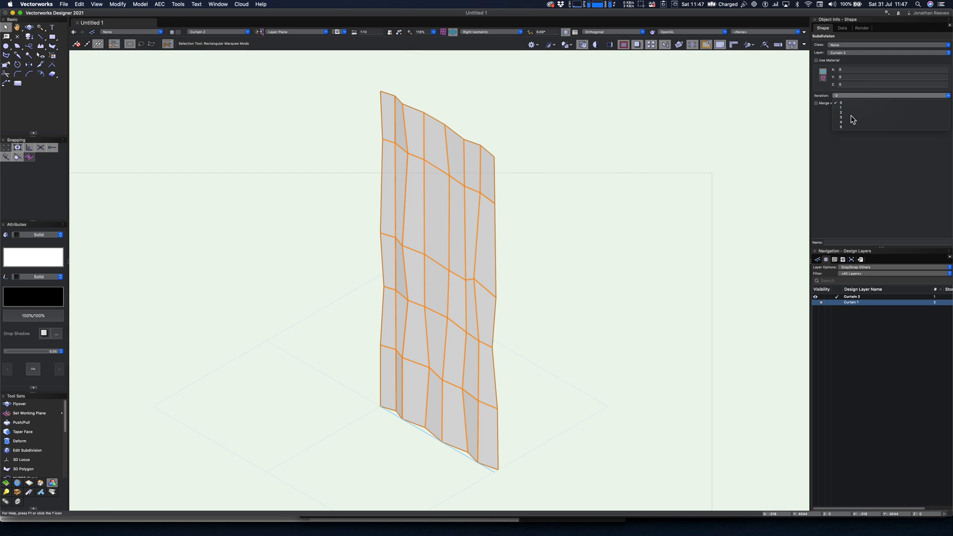
pyautogui.click(851, 117)
pyautogui.click(518, 354)
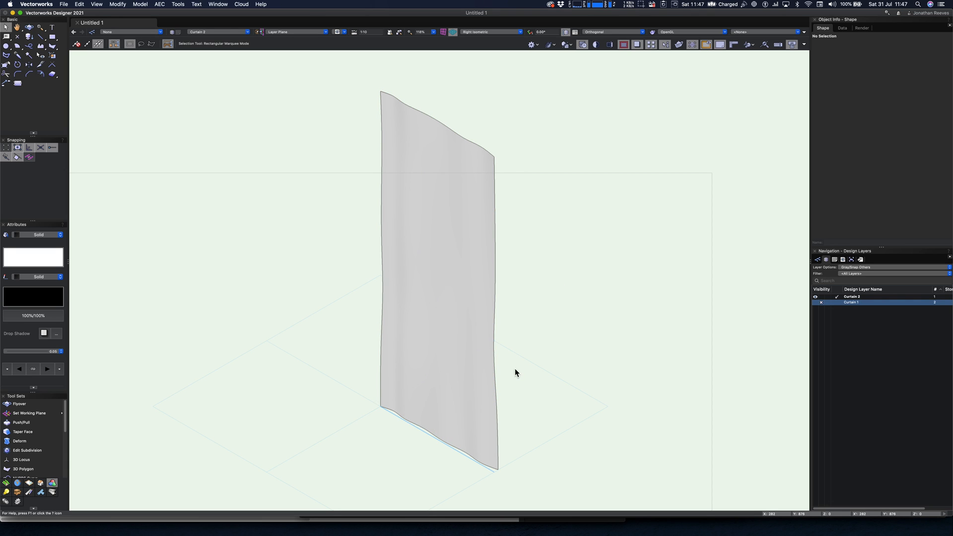
pyautogui.hotkey('shift', 'c')
pyautogui.moveTo(511, 390); pyautogui.dragTo(520, 370)
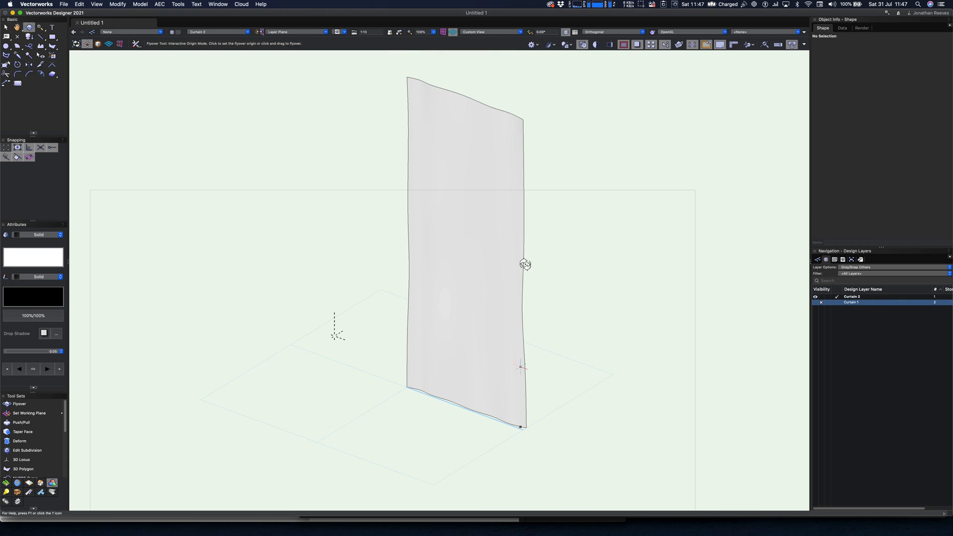
pyautogui.press('x')
# Step: Import the Carpet-Striped texture from the Carpets & Fabric folder and apply it to the curtain
pyautogui.click(524, 241)
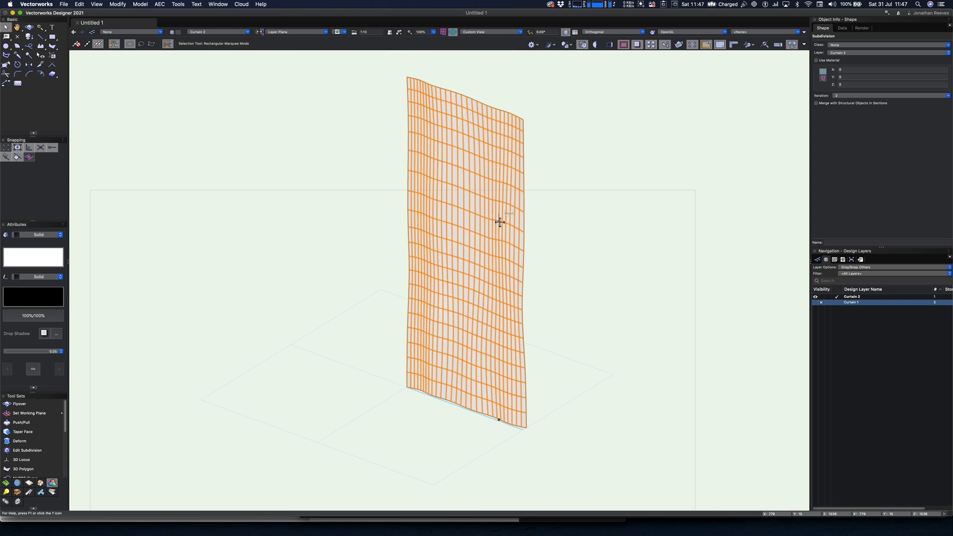
pyautogui.doubleClick(495, 167)
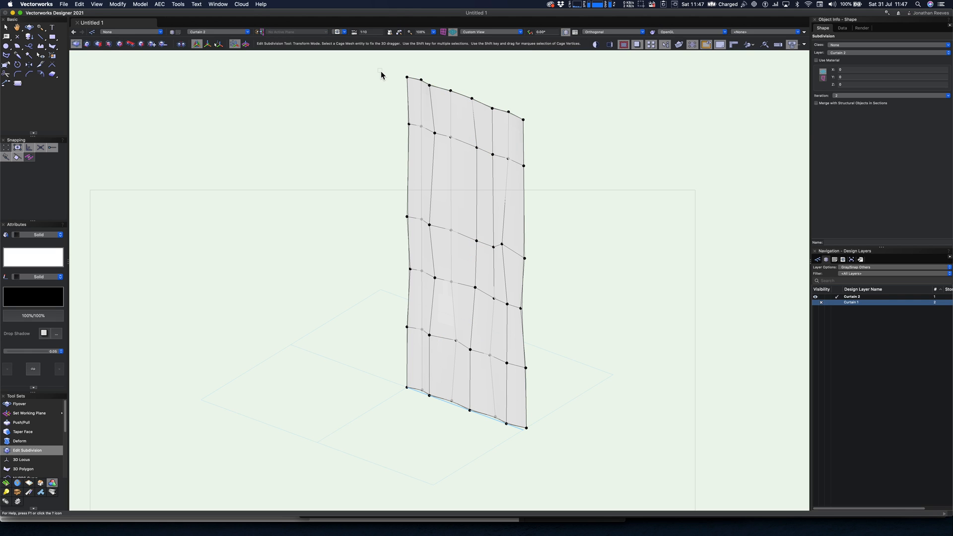
pyautogui.press('x')
pyautogui.press('super+r')
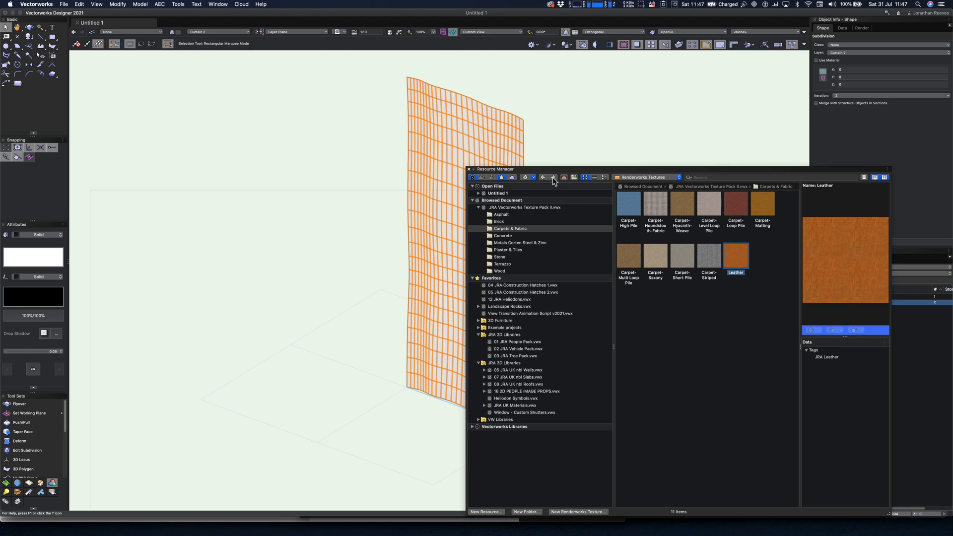
pyautogui.click(628, 213)
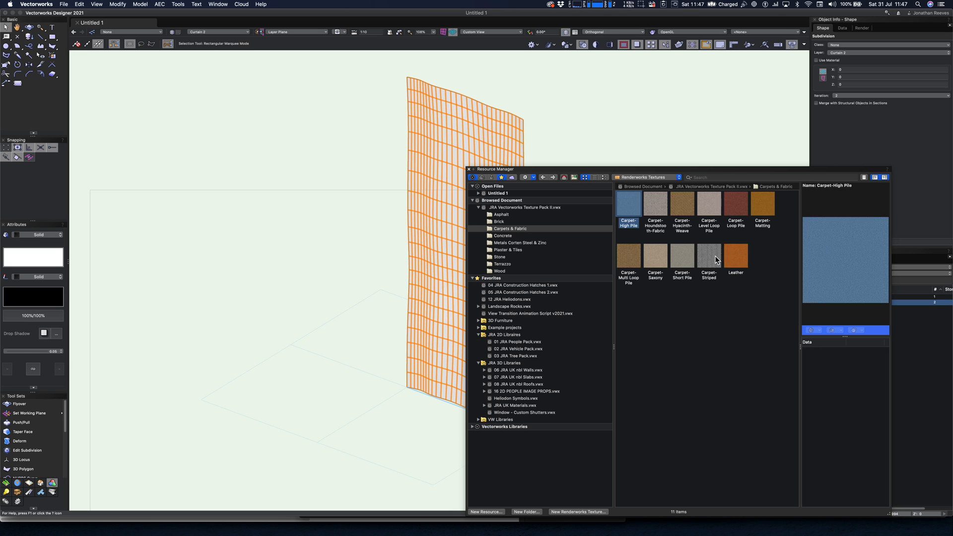
pyautogui.click(710, 256)
pyautogui.doubleClick(714, 258)
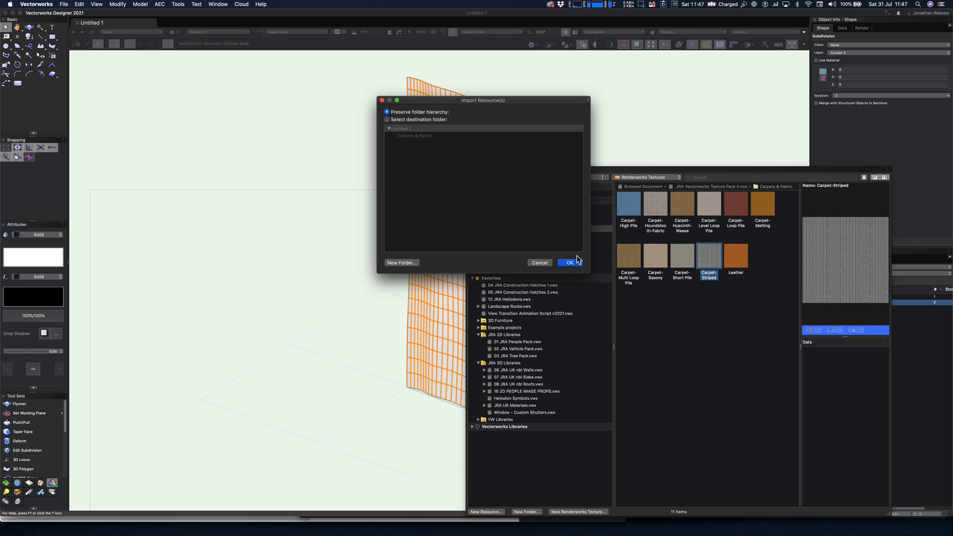
pyautogui.click(570, 264)
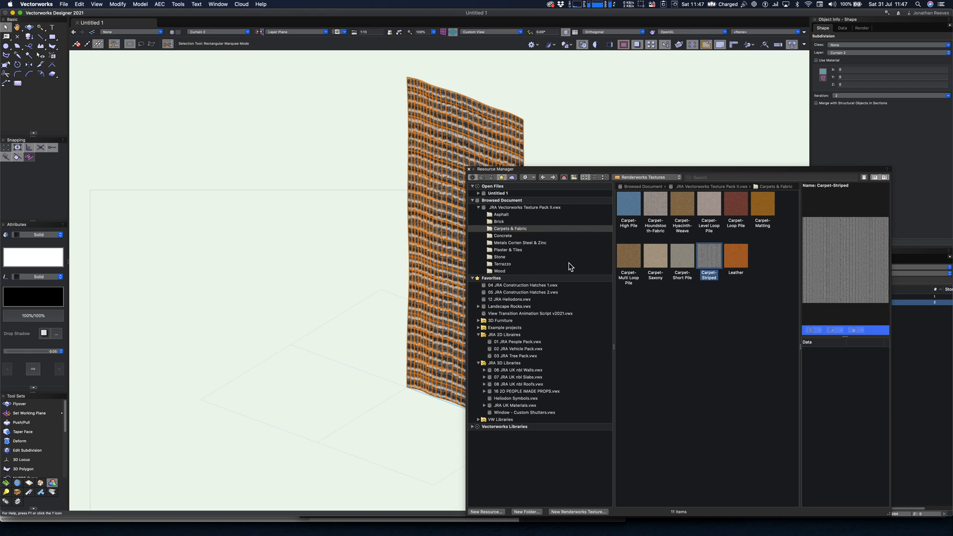
pyautogui.click(566, 153)
pyautogui.moveTo(565, 167); pyautogui.dragTo(681, 160)
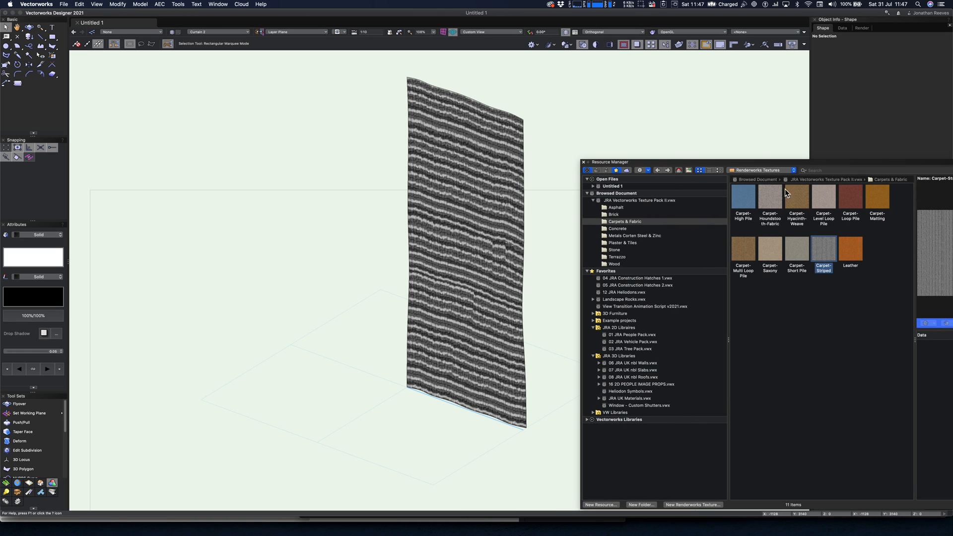
# Step: Inspect the textured curtain from another angle, close the Resource Manager and check the curtain's render settings
pyautogui.click(508, 264)
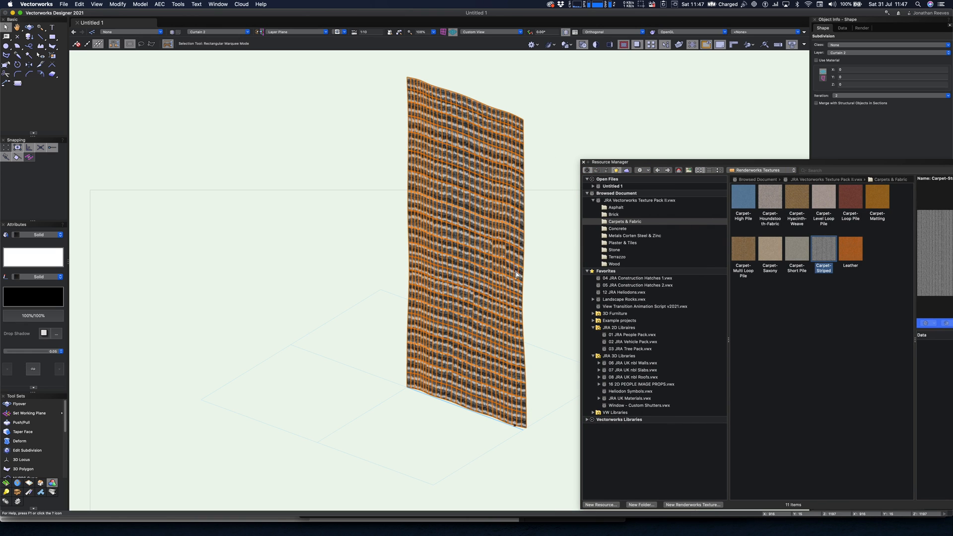
pyautogui.hotkey('shift', 'c')
pyautogui.moveTo(531, 334); pyautogui.dragTo(546, 308)
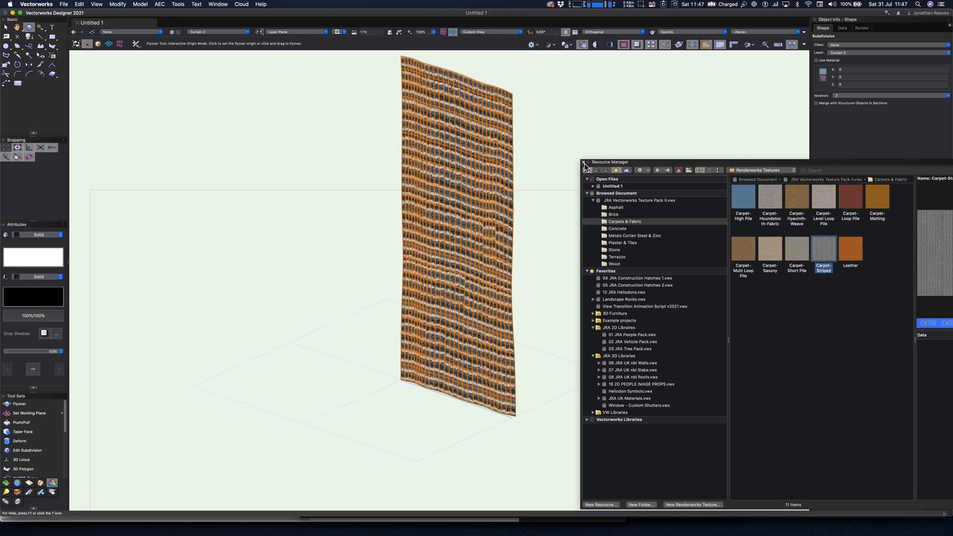
pyautogui.click(583, 163)
pyautogui.click(862, 28)
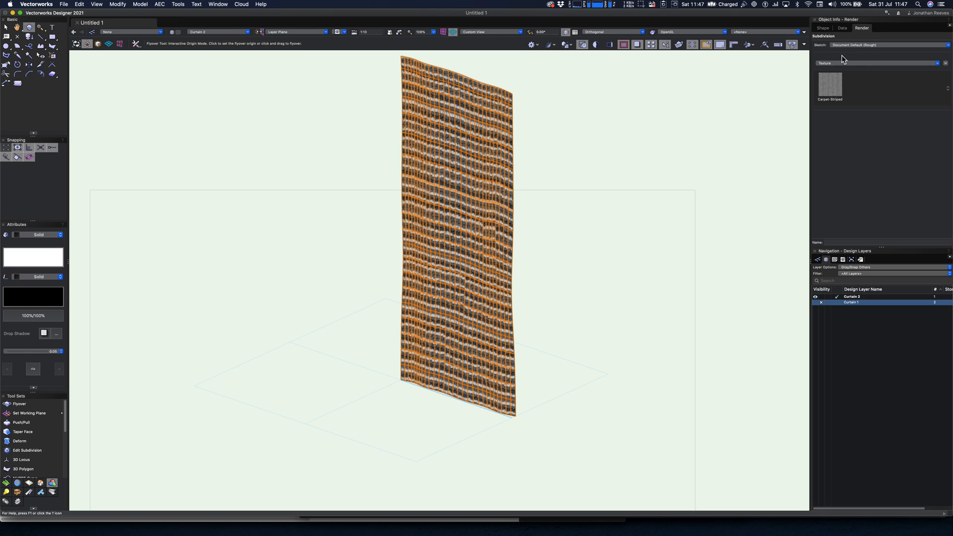
pyautogui.press('x')
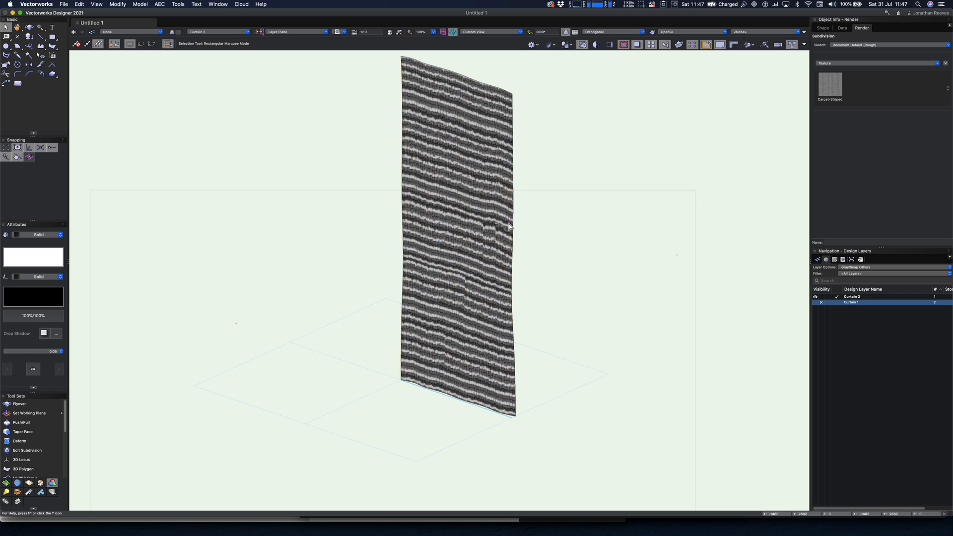
# Step: In Top/Plan view, move the curtain until its right end meets the origin and mirror a copy of it beside it
pyautogui.scroll(-2, 500, 309)
pyautogui.press('F5')
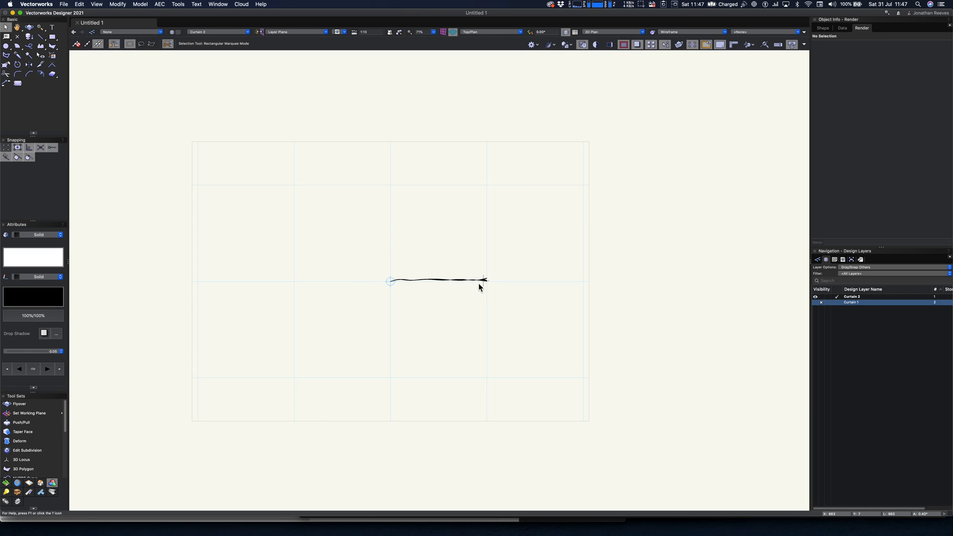
pyautogui.moveTo(486, 280); pyautogui.dragTo(394, 309)
pyautogui.hotkey('shift', 'm')
pyautogui.keyDown('shift'); pyautogui.moveTo(398, 351); pyautogui.dragTo(379, 283, button='middle'); pyautogui.keyUp('shift')
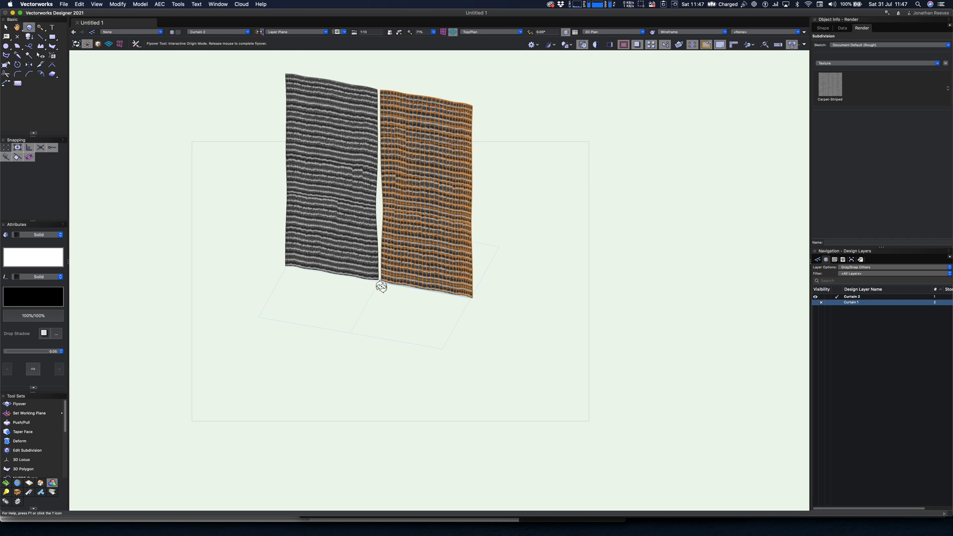
# Step: Select both curtain panels and apply the Carpet-High Pile texture, importing it from the Carpets & Fabric folder
pyautogui.press('c')
pyautogui.moveTo(252, 67); pyautogui.dragTo(486, 304)
pyautogui.hotkey('shift', 'c')
pyautogui.press('x')
pyautogui.click(531, 302)
pyautogui.hotkey('shift', 'c')
pyautogui.moveTo(440, 344)
pyautogui.mouseDown()
pyautogui.moveTo(407, 340)
pyautogui.moveTo(489, 350)
pyautogui.moveTo(459, 375)
pyautogui.moveTo(451, 342)
pyautogui.mouseUp()
pyautogui.press('super+a')
pyautogui.press('super+r')
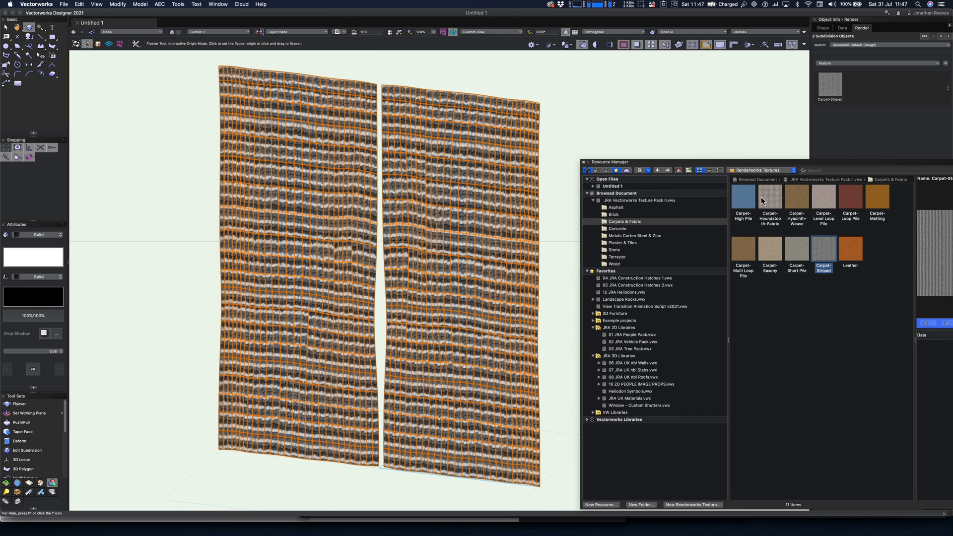
pyautogui.doubleClick(743, 198)
pyautogui.click(570, 263)
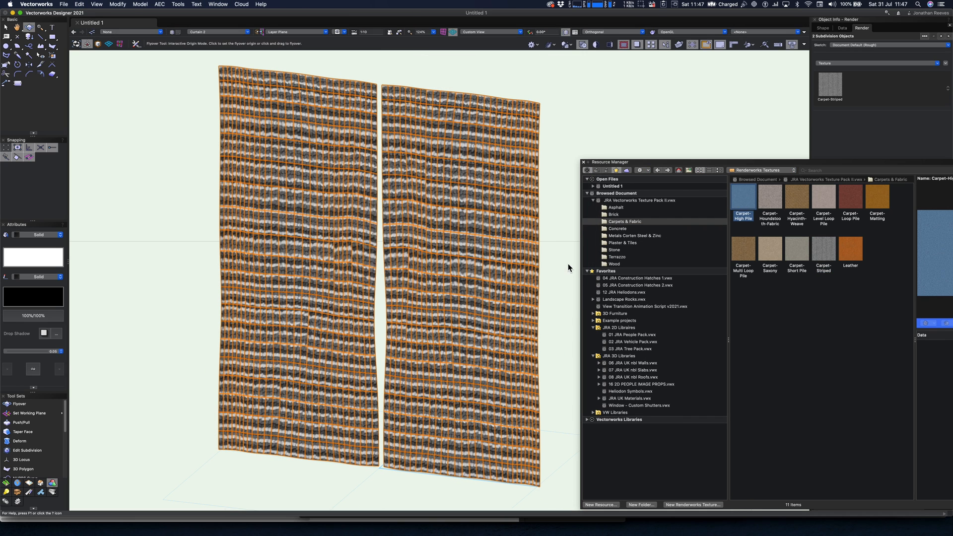
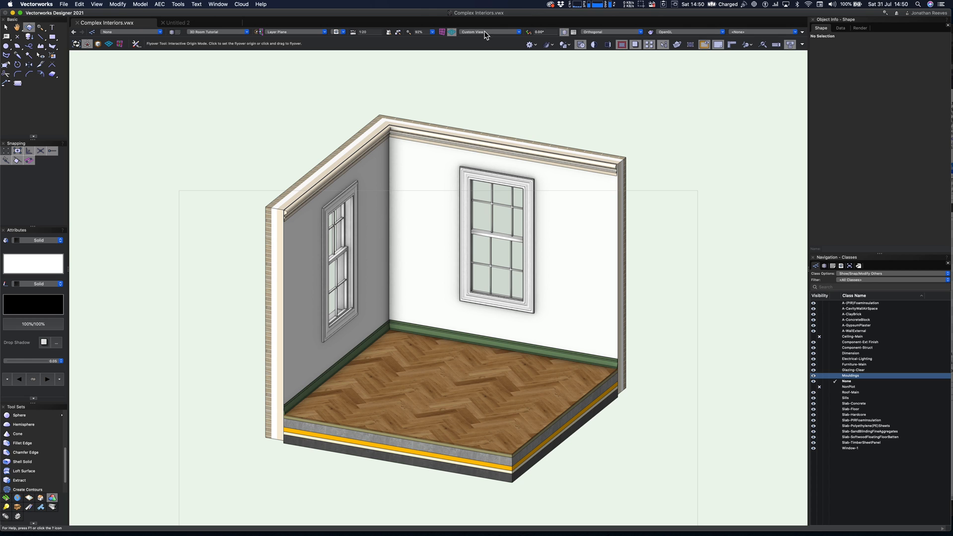
# Step: Switch the room model to Top/Plan view and open the Resource Manager over the plan
pyautogui.click(486, 33)
pyautogui.click(482, 58)
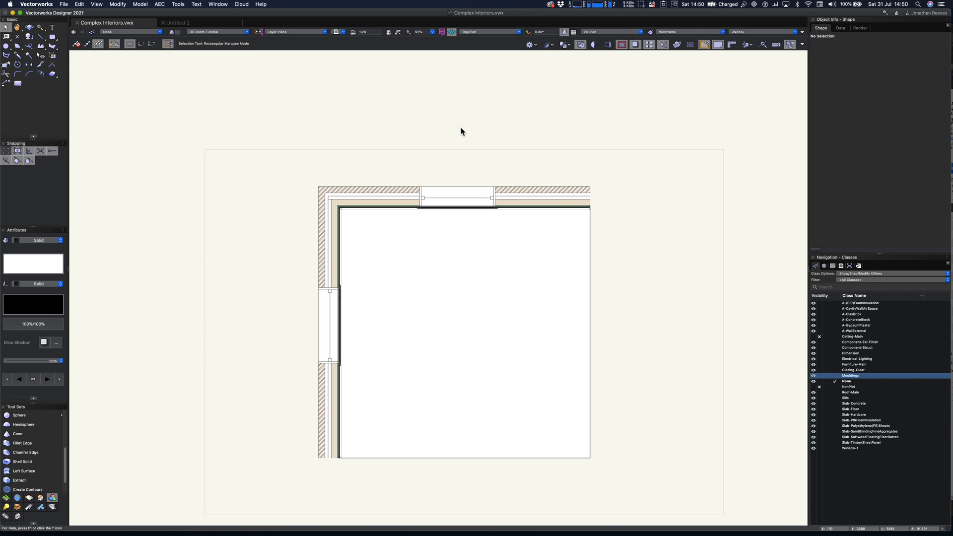
pyautogui.press('super+r')
pyautogui.moveTo(707, 85); pyautogui.dragTo(404, 85)
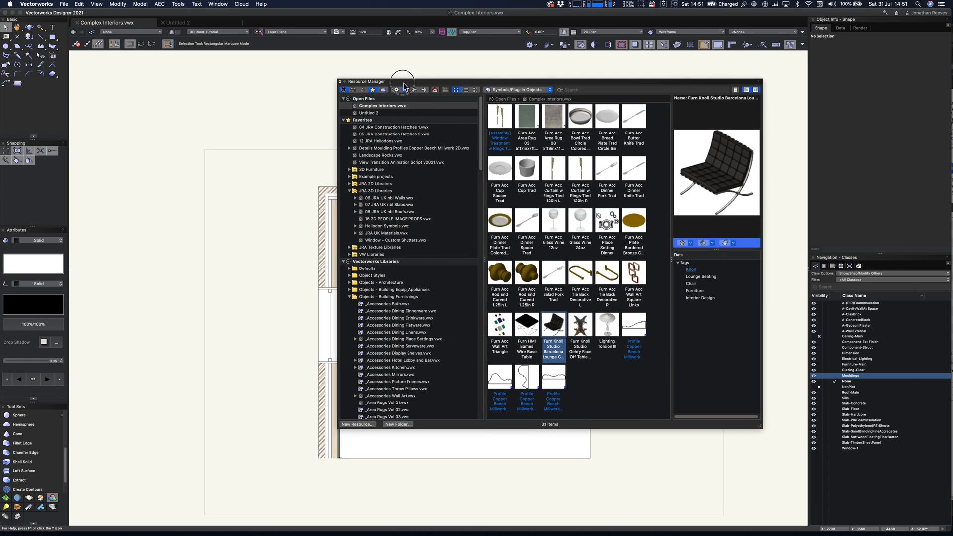
# Step: Examine the accessories files in the Objects - Building Furnishings library, from _Accessories Bath.vwx to _Accessories Kitchen.vwx
pyautogui.click(383, 307)
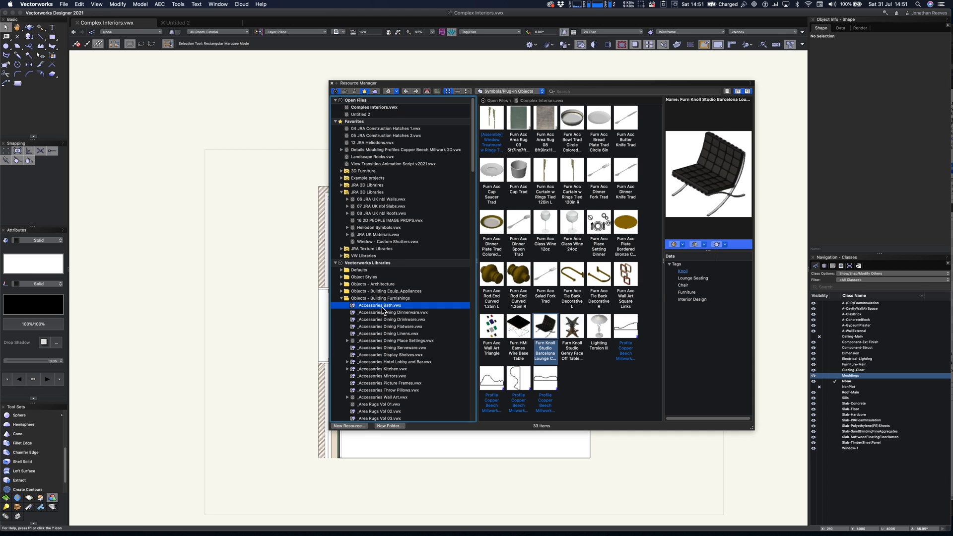
pyautogui.press('Down')
pyautogui.press('Down')
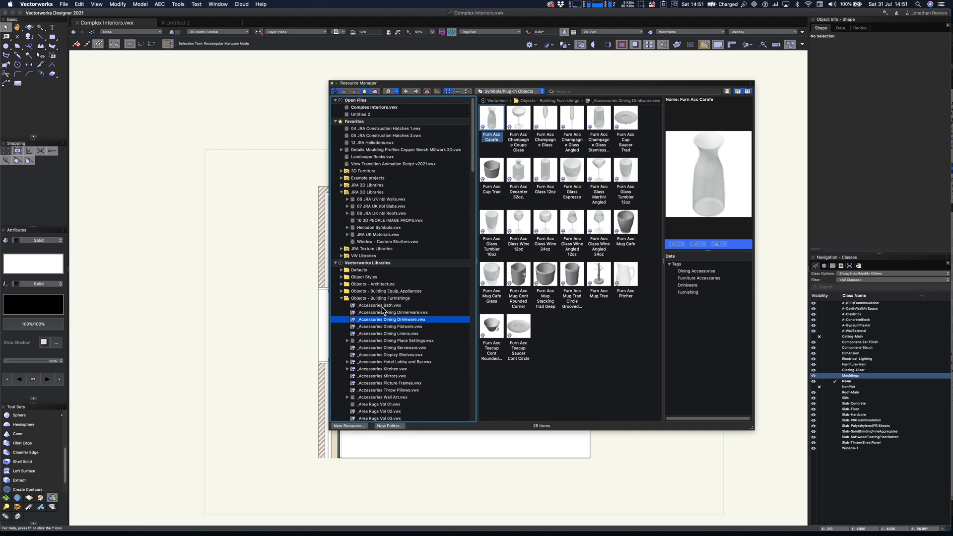
pyautogui.press('Down')
pyautogui.press('Down')
pyautogui.press('Down')
pyautogui.press('Down')
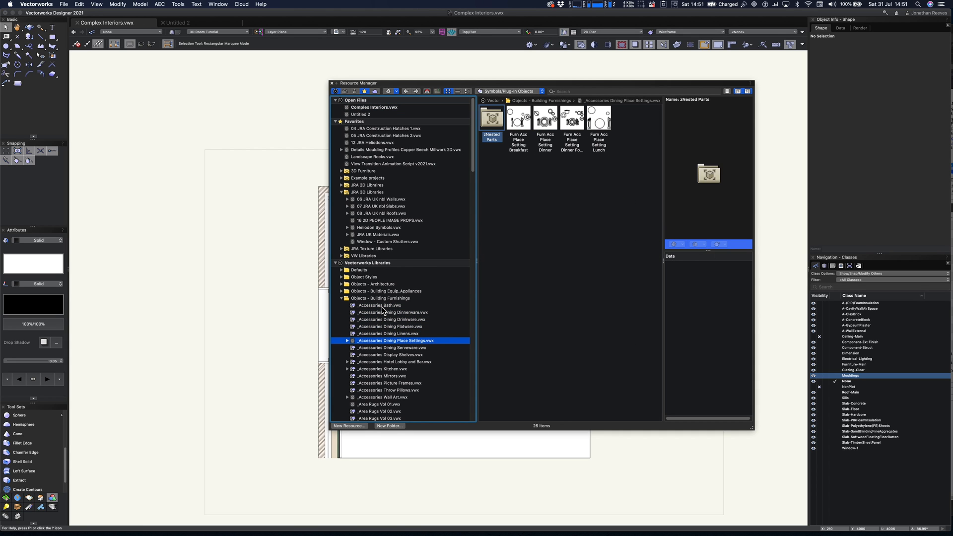
pyautogui.press('Down')
pyautogui.press('Down')
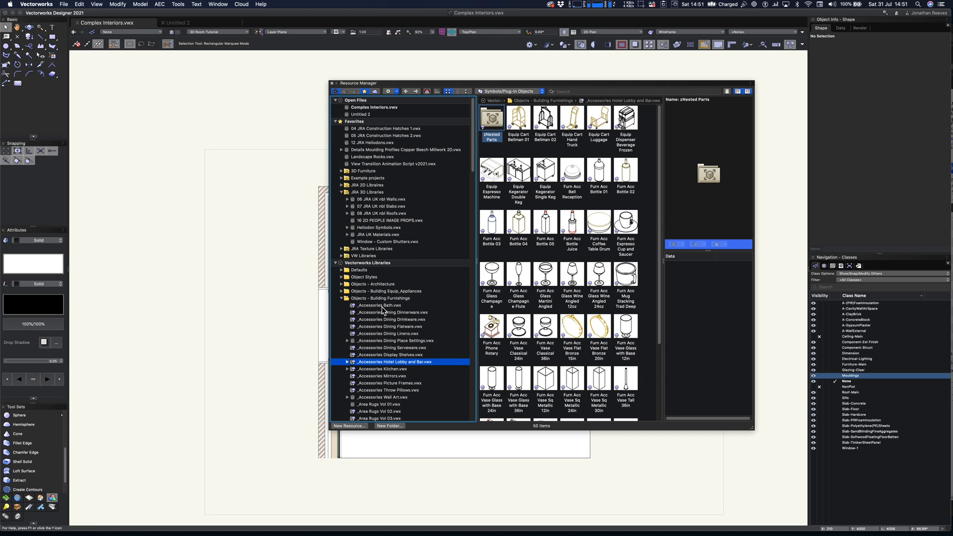
pyautogui.press('Down')
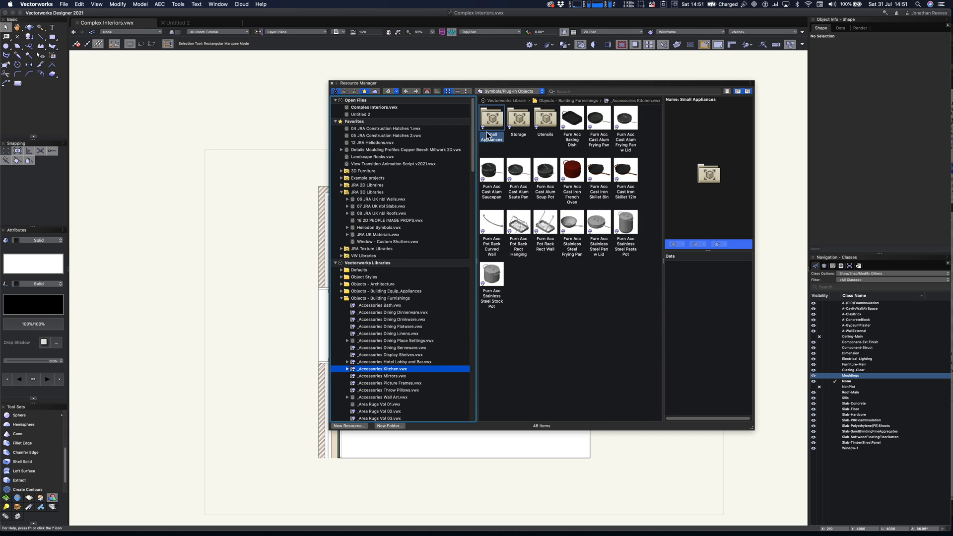
# Step: Insert the Furn Knoll Studio Barcelona Lounge Chair from Complex Interiors.vwx at 90° rotation and move it left of the upper window's centreline
pyautogui.click(557, 92)
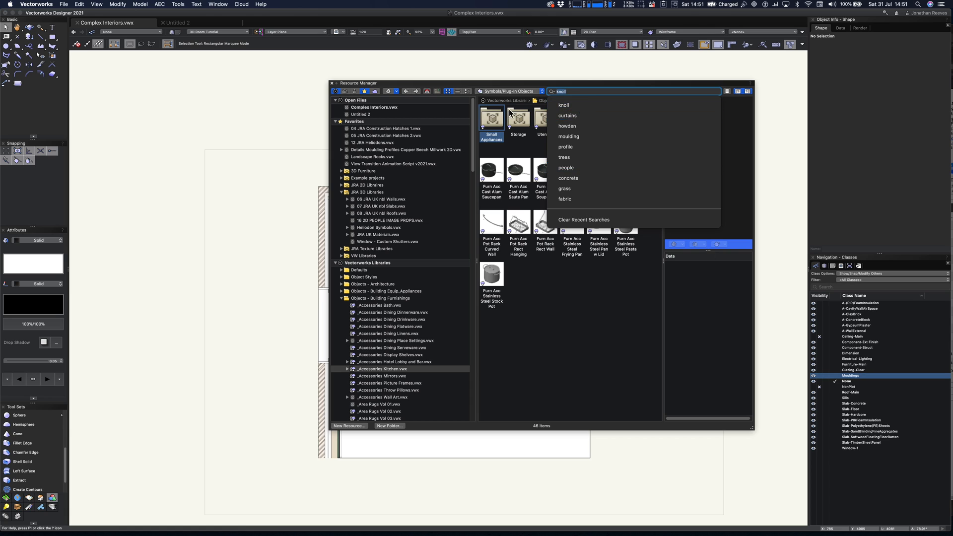
pyautogui.click(394, 109)
pyautogui.click(393, 107)
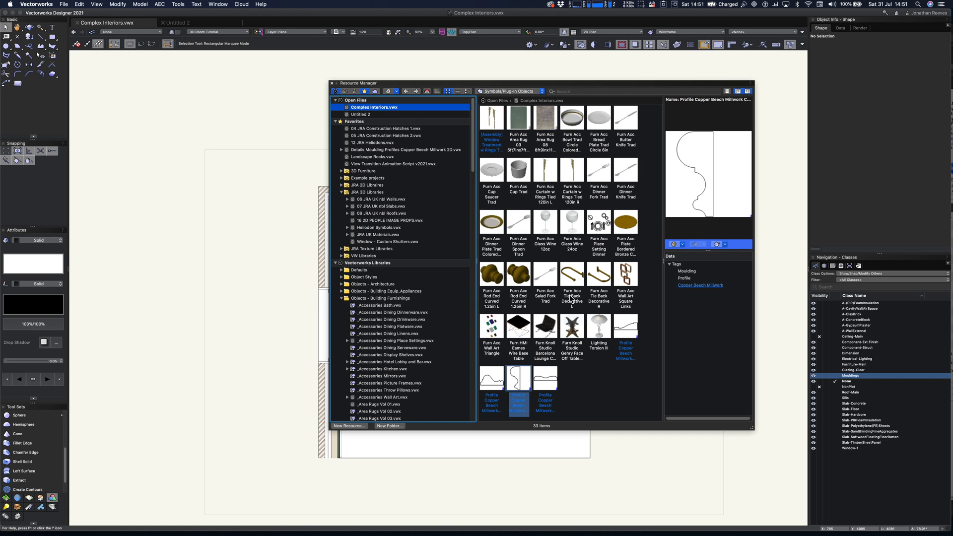
pyautogui.click(544, 328)
pyautogui.doubleClick(544, 328)
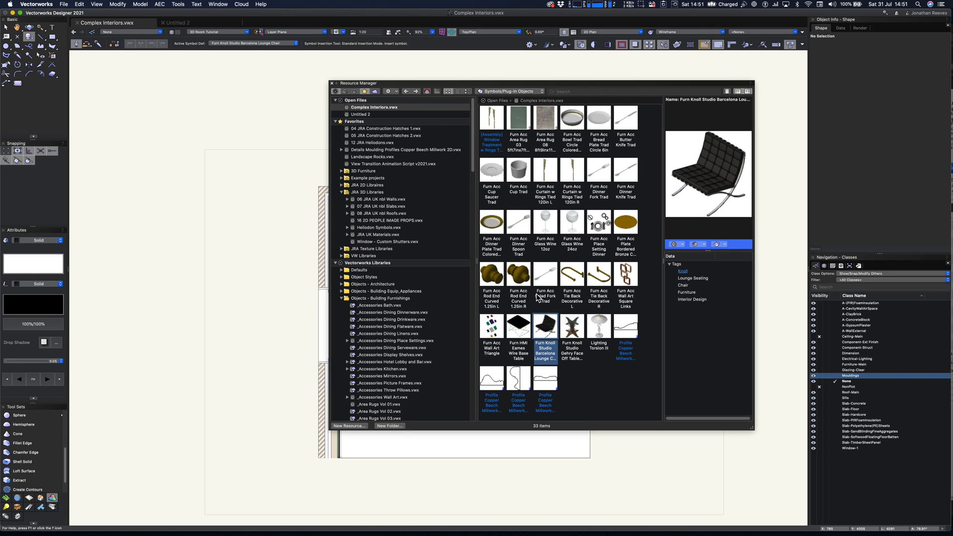
pyautogui.press('super+r')
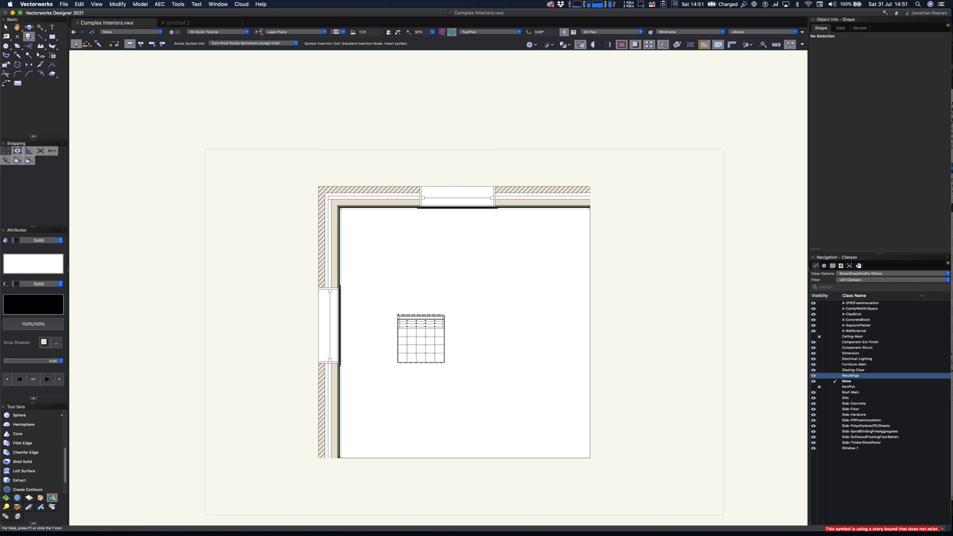
pyautogui.click(140, 44)
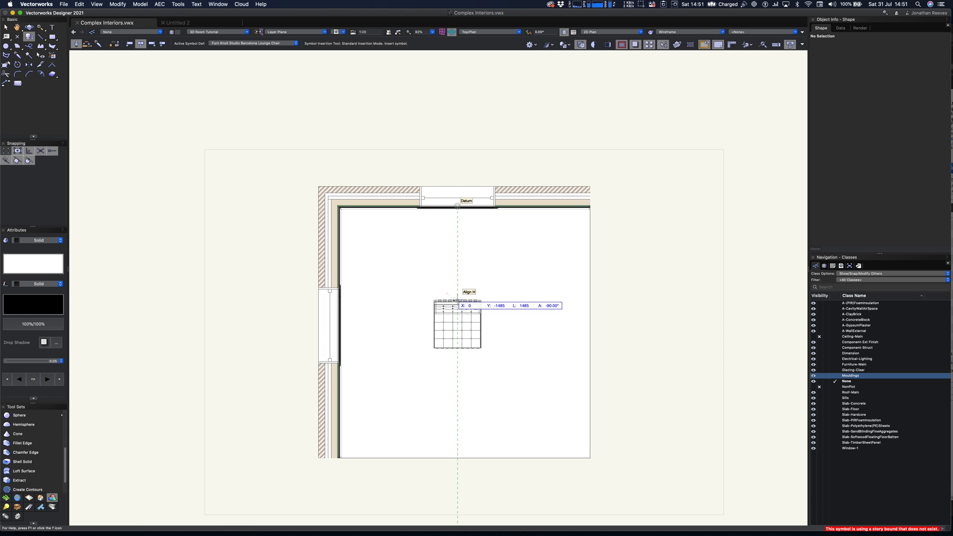
pyautogui.click(457, 301)
pyautogui.click(457, 258)
pyautogui.press('x')
pyautogui.moveTo(459, 300); pyautogui.dragTo(396, 279)
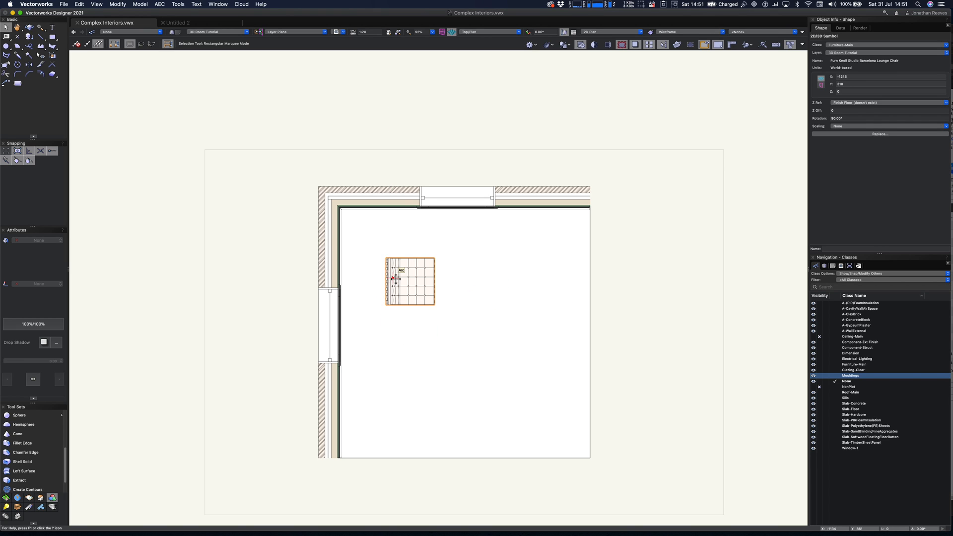
# Step: Mirror a copy of the lounge chair about the upper window's vertical centreline and shift the copy further right
pyautogui.hotkey('alt', 'shift', 'm')
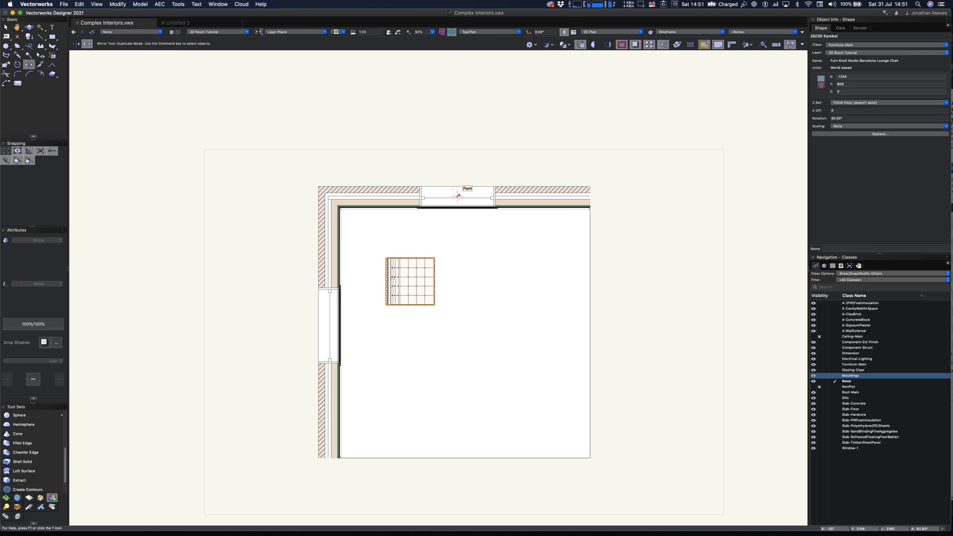
pyautogui.click(458, 198)
pyautogui.click(457, 266)
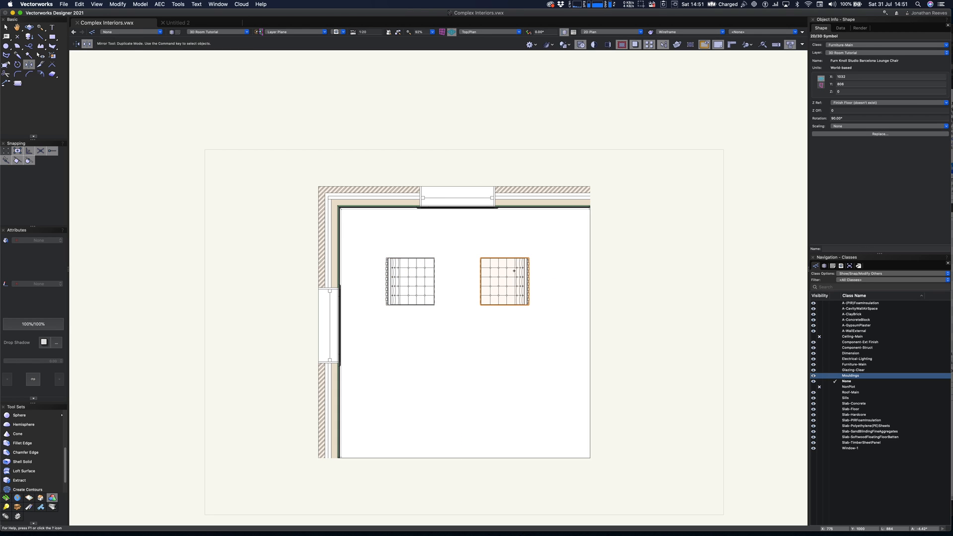
pyautogui.press('x')
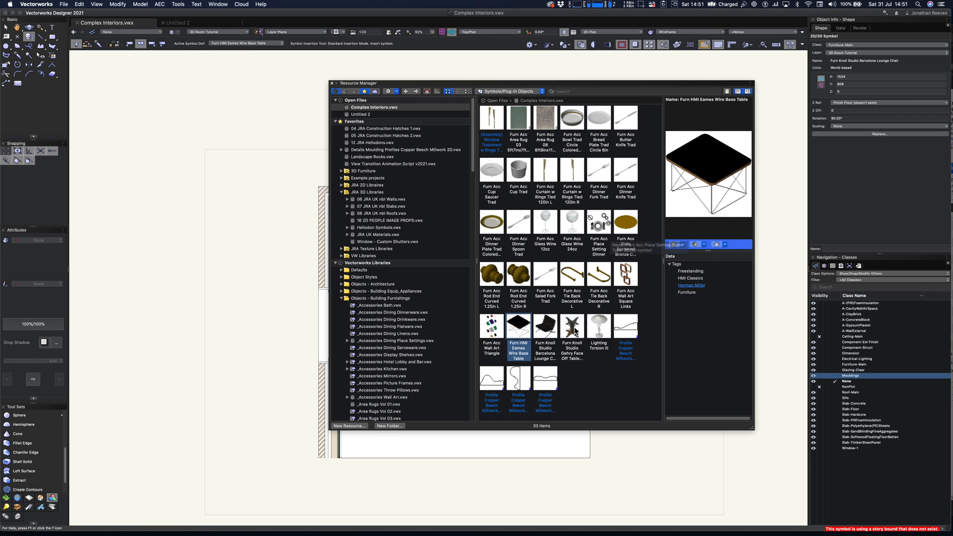
# Step: Insert the Furn Knoll Studio Gehry Face Off Table Cafe 36in Dia symbol between the two lounge chairs
pyautogui.doubleClick(573, 331)
pyautogui.press('super+r')
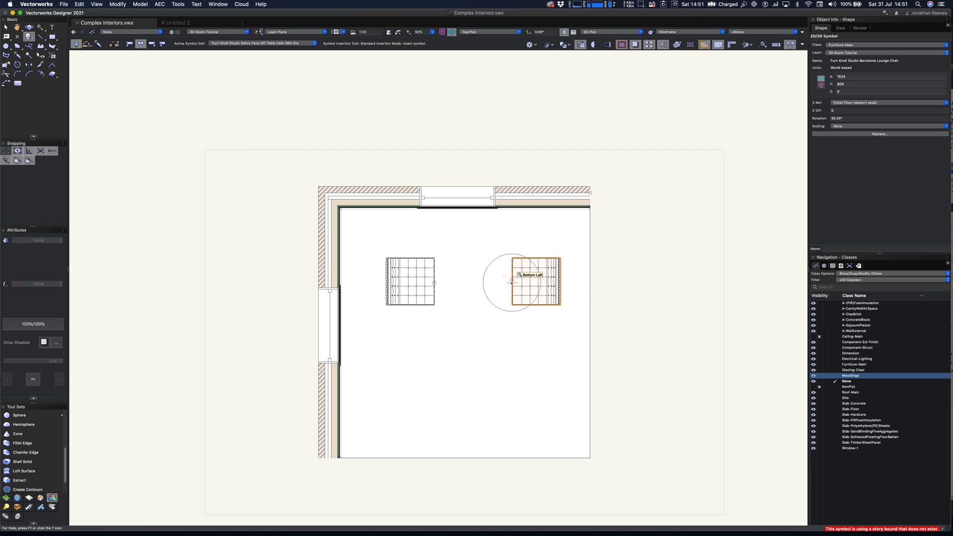
pyautogui.doubleClick(473, 281)
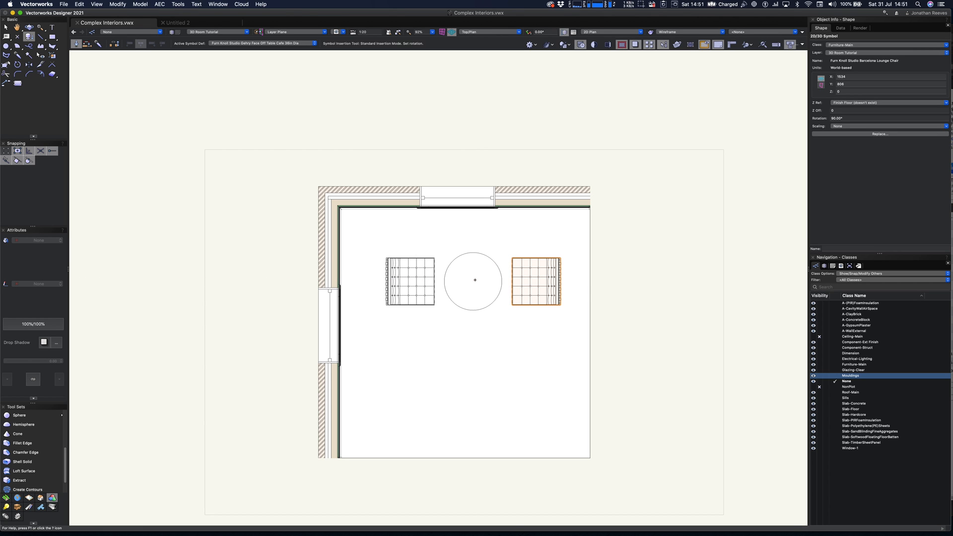
pyautogui.press('x')
# Step: In a 3D view, insert the Furn Acc Place Setting Dinner symbol on top of the round glass table
pyautogui.keyDown('ctrl'); pyautogui.moveTo(475, 406); pyautogui.dragTo(430, 315, button='middle'); pyautogui.keyUp('ctrl')
pyautogui.press('super+4')
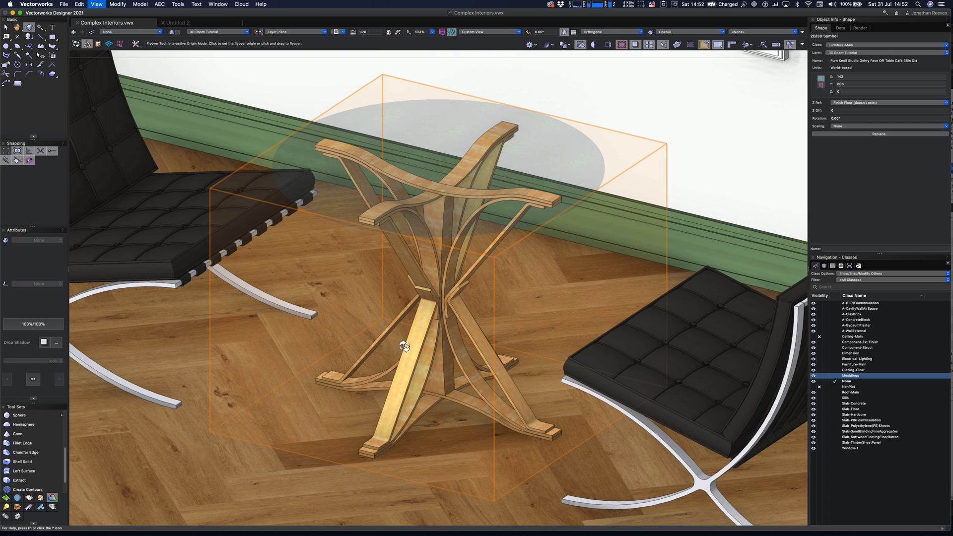
pyautogui.scroll(-6, 418, 325)
pyautogui.scroll(3, 418, 325)
pyautogui.press('super+r')
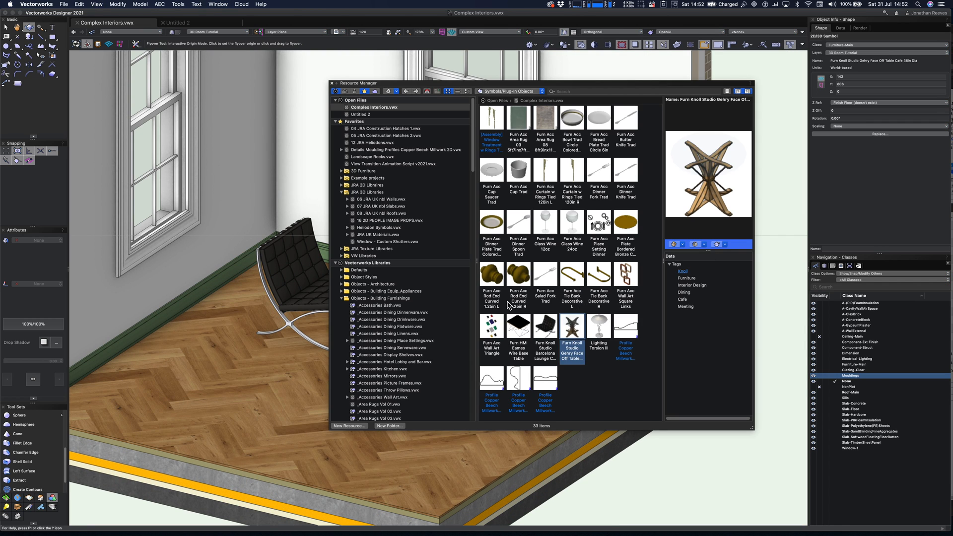
pyautogui.doubleClick(597, 225)
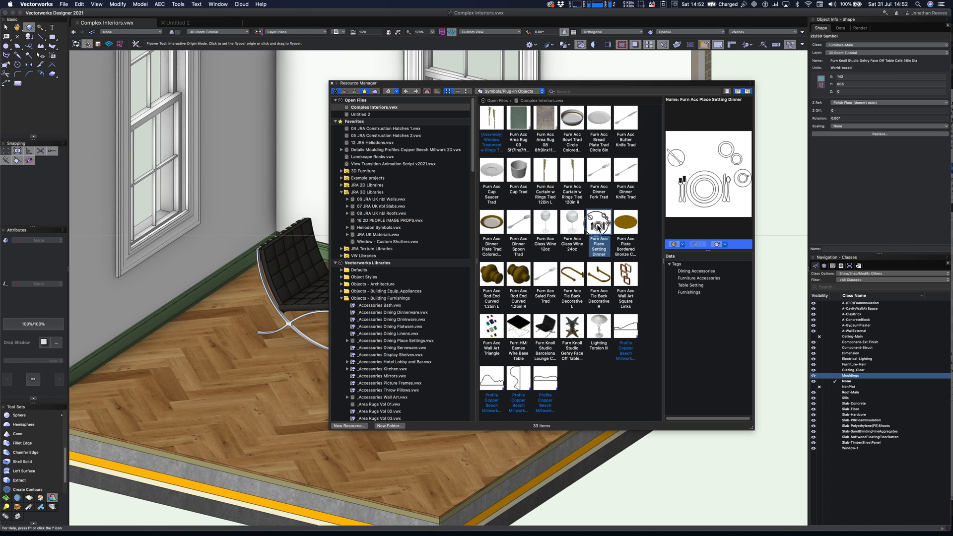
pyautogui.moveTo(402, 87); pyautogui.dragTo(678, 97)
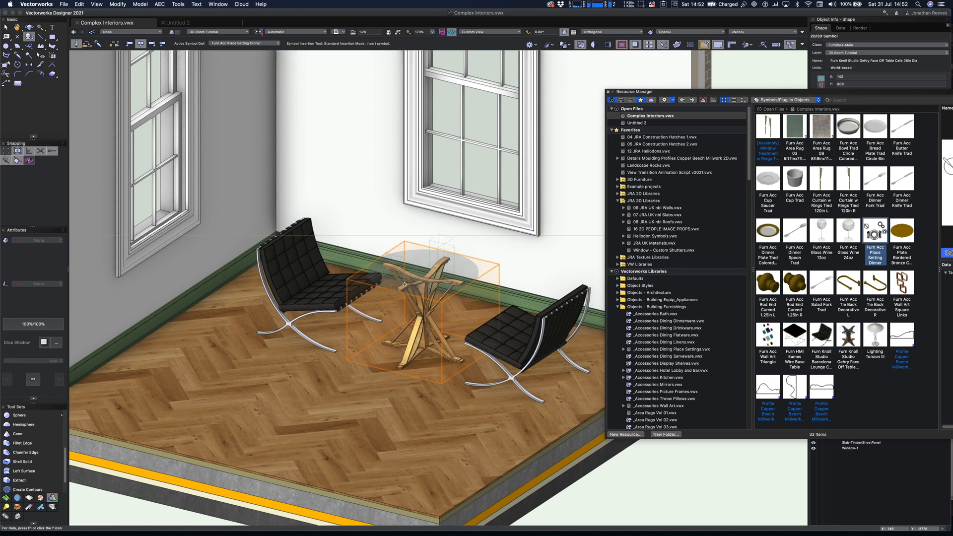
pyautogui.scroll(5, 436, 278)
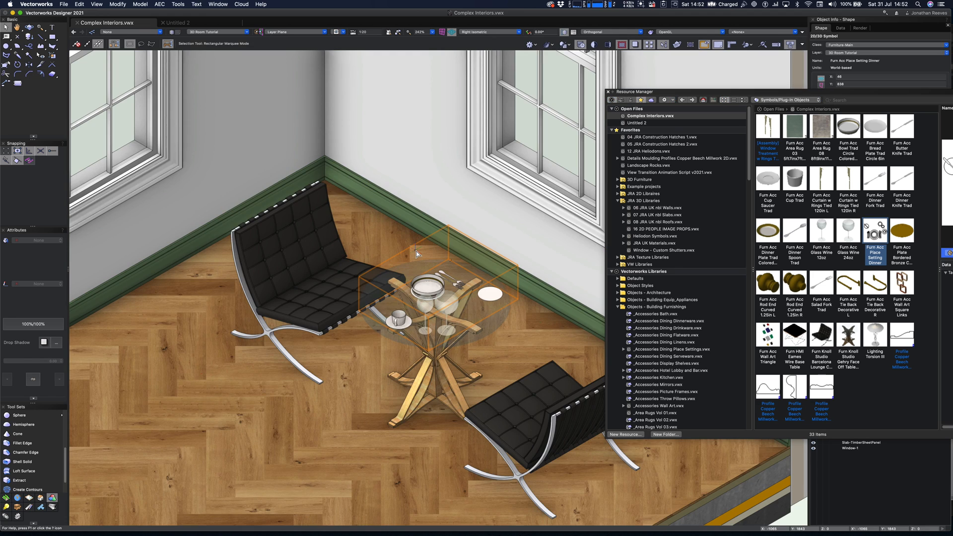
pyautogui.scroll(-2, 416, 254)
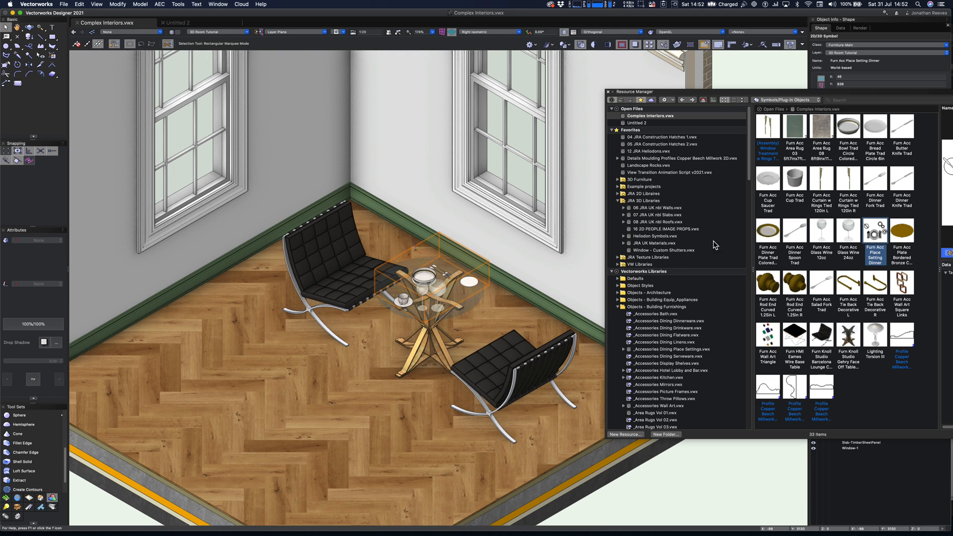
# Step: Insert the Furn Acc Area Rug 03 symbol on the floor beneath the furniture, using the Layer Plane as the working plane
pyautogui.doubleClick(795, 130)
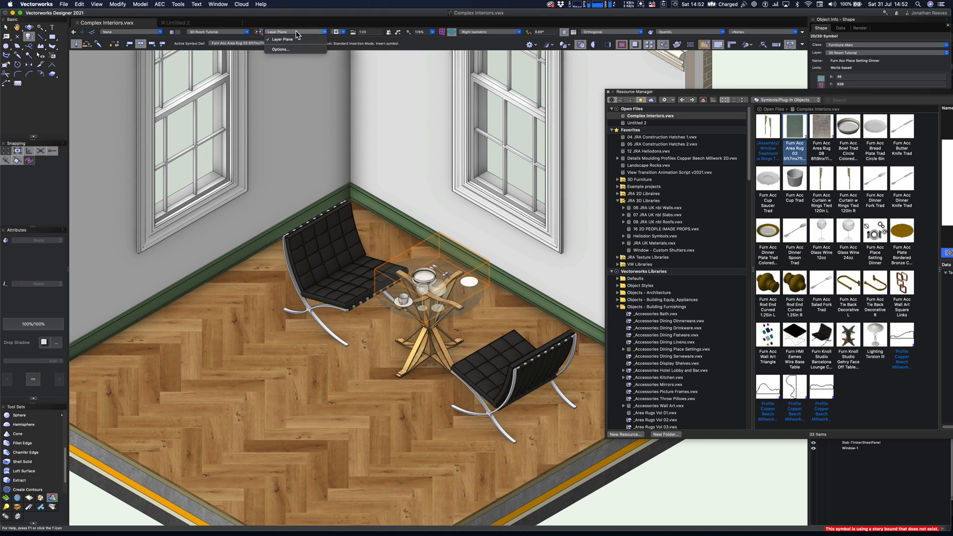
pyautogui.press('x')
pyautogui.click(276, 33)
pyautogui.click(293, 37)
pyautogui.click(54, 37)
pyautogui.click(273, 33)
pyautogui.click(275, 34)
pyautogui.doubleClick(792, 126)
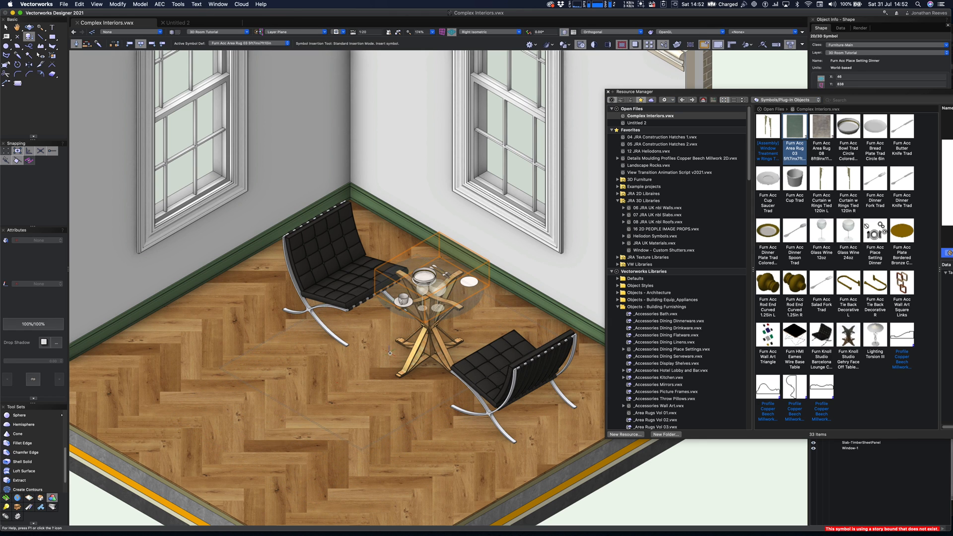
pyautogui.click(390, 357)
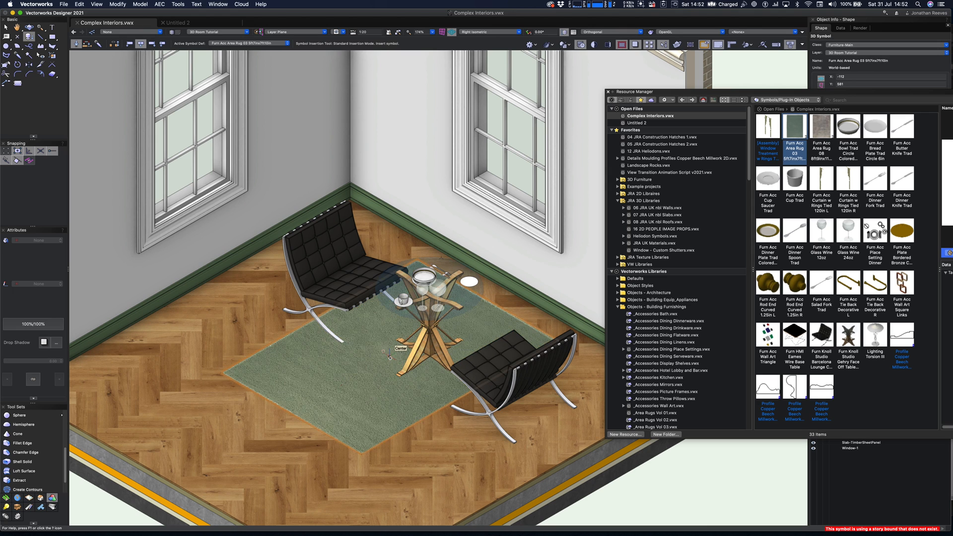
# Step: In Top/Plan view, rotate the rug by 90° and move it so it sits centred beneath the round table
pyautogui.press('super+5')
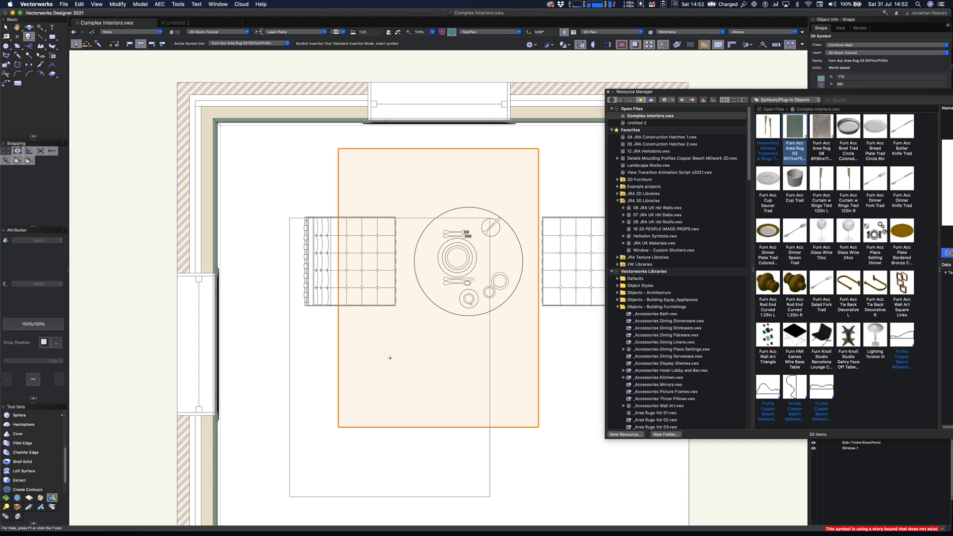
pyautogui.press('super+r')
pyautogui.press('x')
pyautogui.press('super+l')
pyautogui.moveTo(432, 190); pyautogui.dragTo(470, 160)
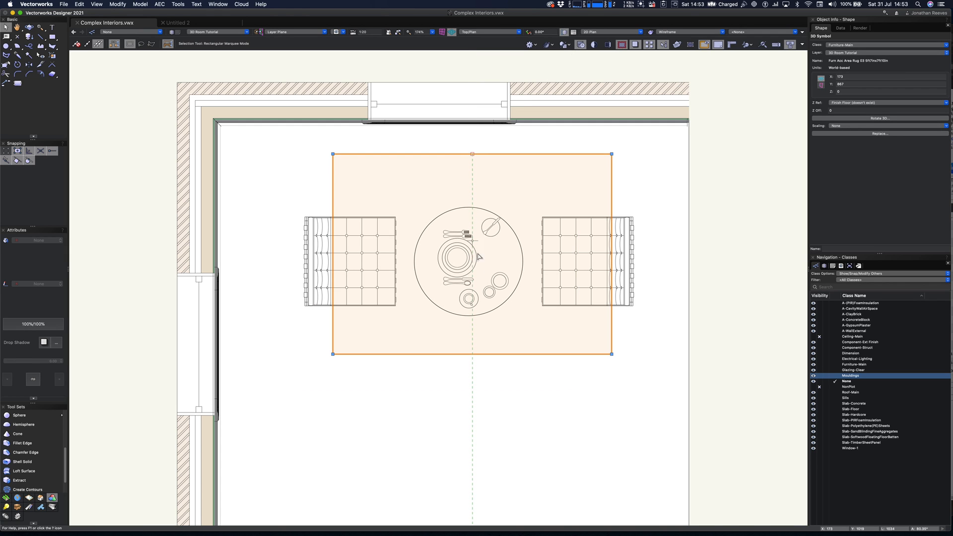
# Step: Scale the rug symmetrically by a factor of 1.5 and move it down clear of the upper wall
pyautogui.scroll(-5, 475, 270)
pyautogui.click(862, 126)
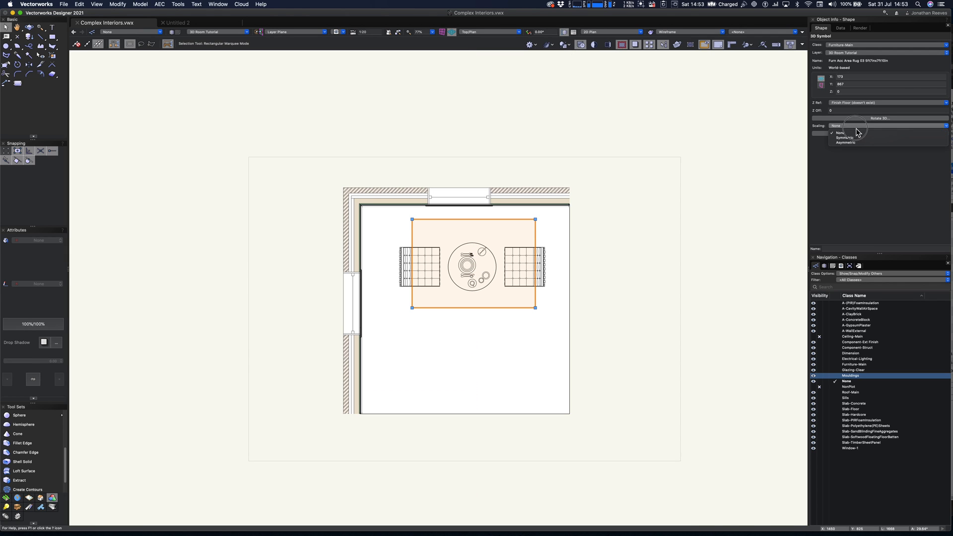
pyautogui.click(854, 139)
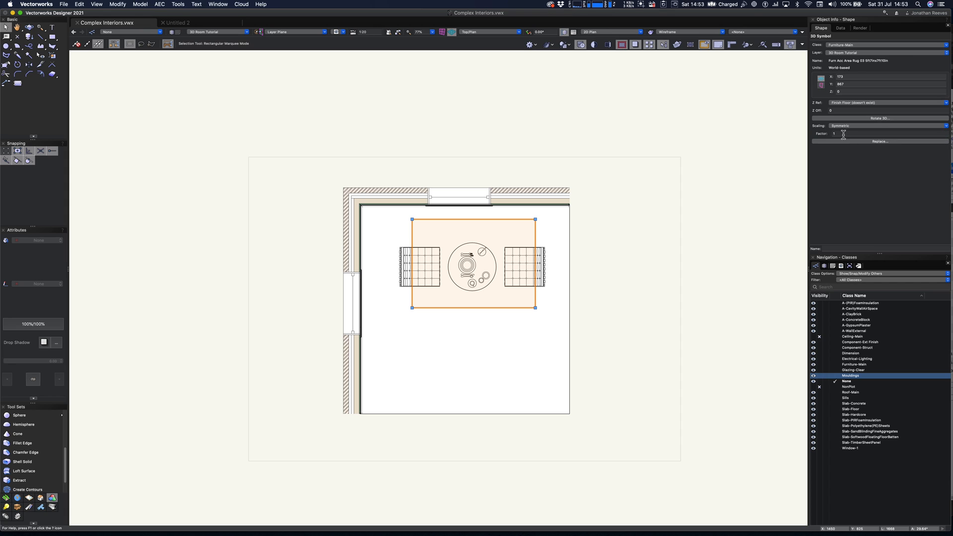
pyautogui.write('.5')
pyautogui.press('Return')
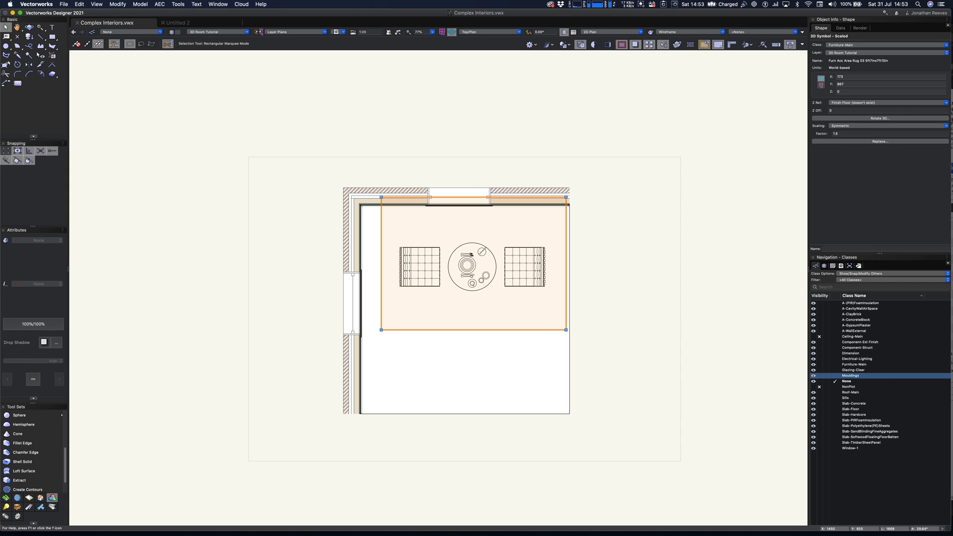
pyautogui.moveTo(471, 199); pyautogui.dragTo(460, 224)
# Step: Set the rug's symmetric scale factor to 1.2 and reposition it to lie centred under the table and chairs
pyautogui.moveTo(844, 133); pyautogui.dragTo(826, 134)
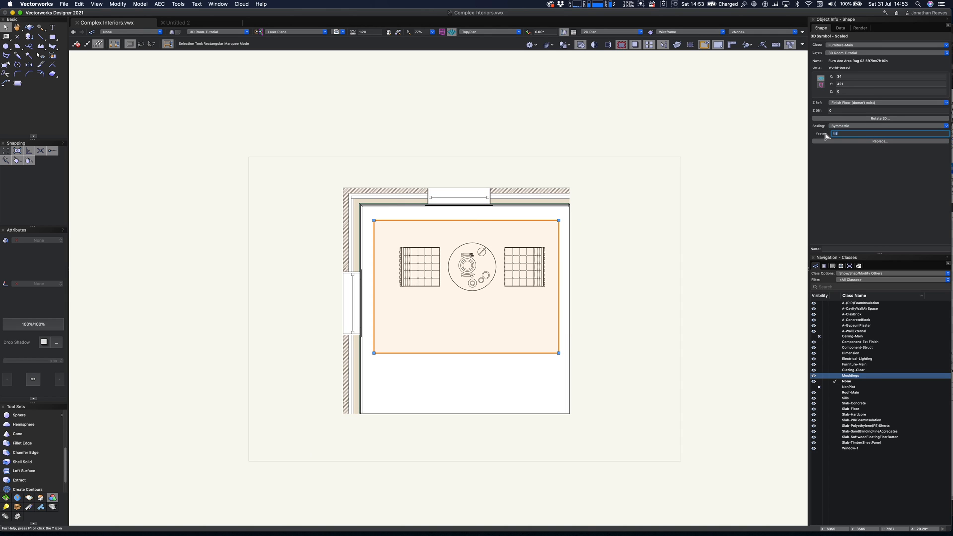
pyautogui.write('1.2')
pyautogui.press('Return')
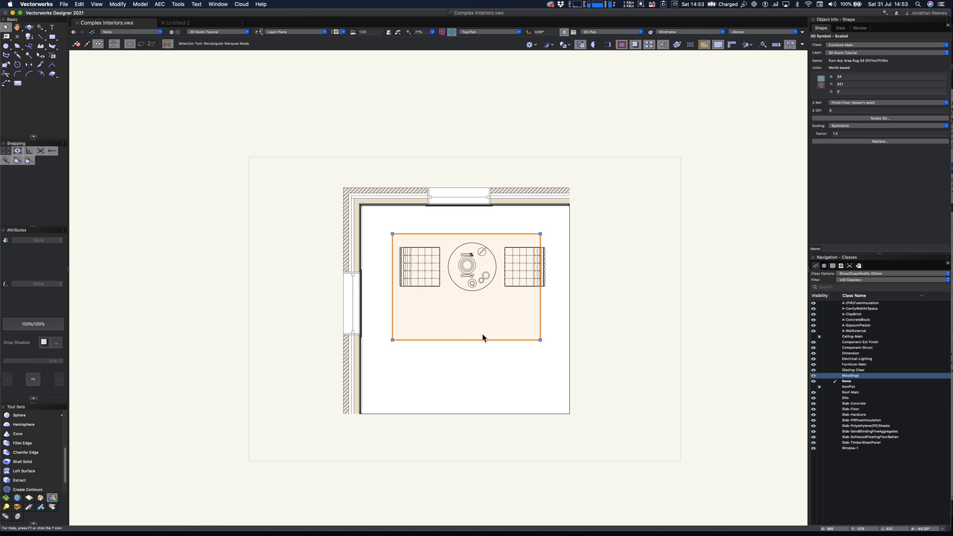
pyautogui.moveTo(476, 342)
pyautogui.mouseDown()
pyautogui.moveTo(485, 323)
pyautogui.moveTo(472, 327)
pyautogui.moveTo(481, 329)
pyautogui.mouseUp()
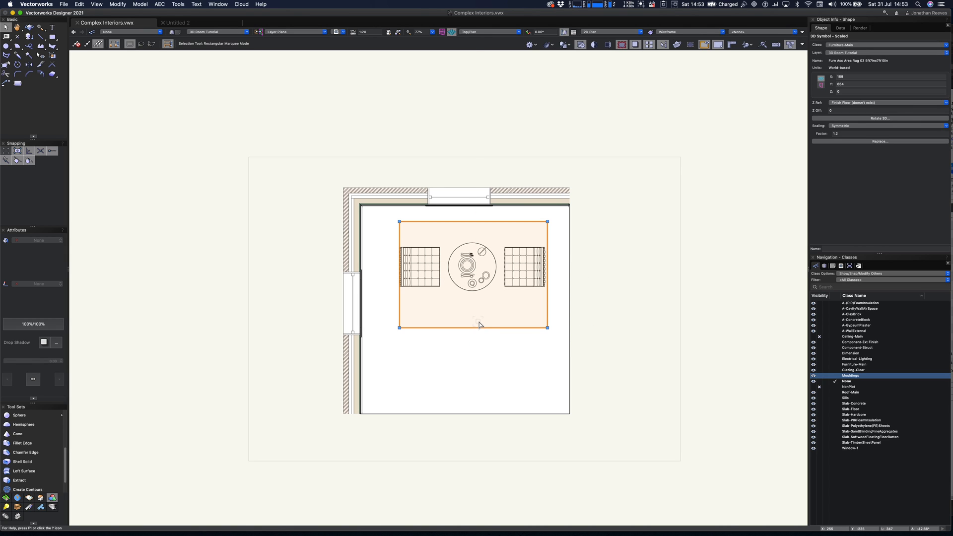
pyautogui.hotkey('shift', 'Left')
pyautogui.hotkey('shift', 'Left')
pyautogui.hotkey('shift', 'Left')
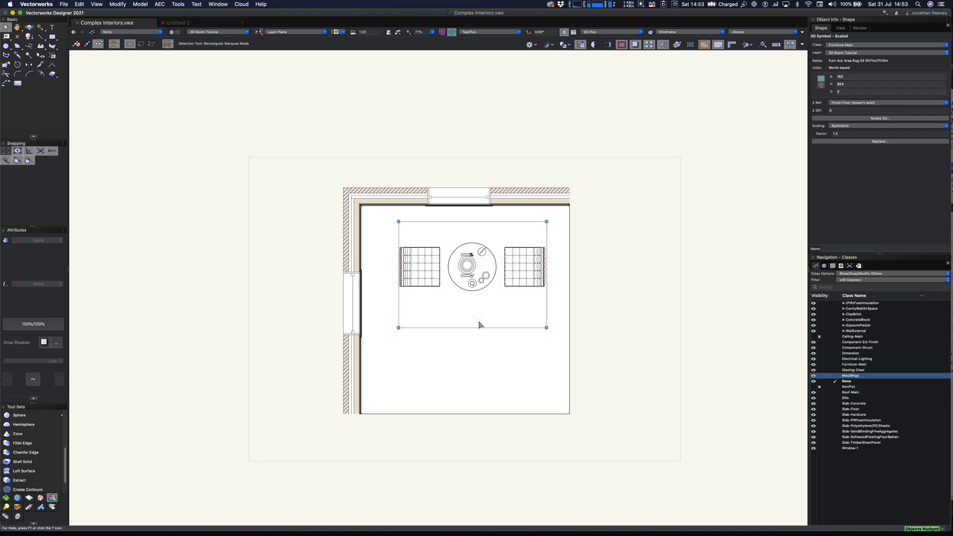
# Step: In a 3D view, insert the Furn Acc Wall Art Square Links symbol on the wall to the right of the right-hand window
pyautogui.moveTo(479, 323)
pyautogui.keyDown('ctrl'); pyautogui.mouseDown(button='middle')
pyautogui.moveTo(484, 347)
pyautogui.moveTo(445, 315)
pyautogui.moveTo(428, 320)
pyautogui.mouseUp(button='middle'); pyautogui.keyUp('ctrl')
pyautogui.press('super+6')
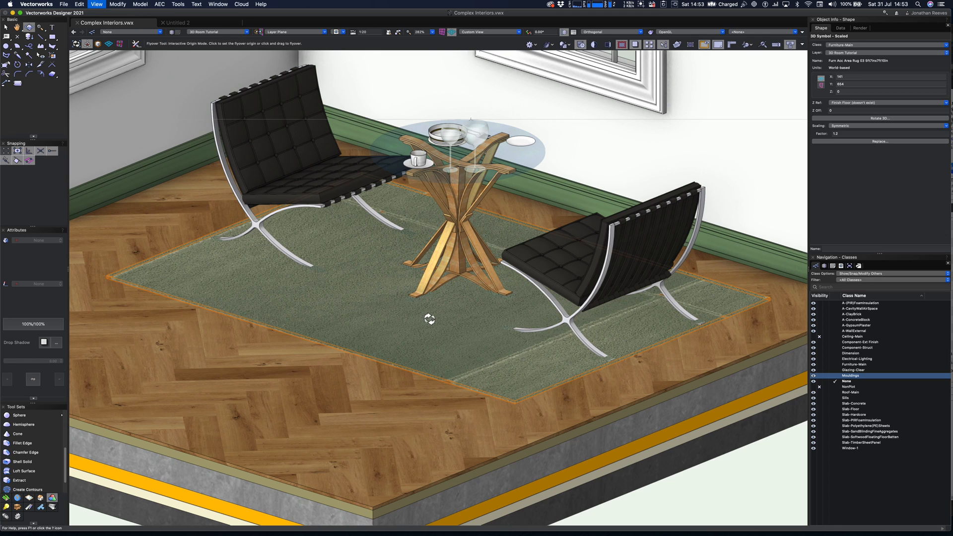
pyautogui.scroll(-4, 433, 319)
pyautogui.press('x')
pyautogui.press('super+r')
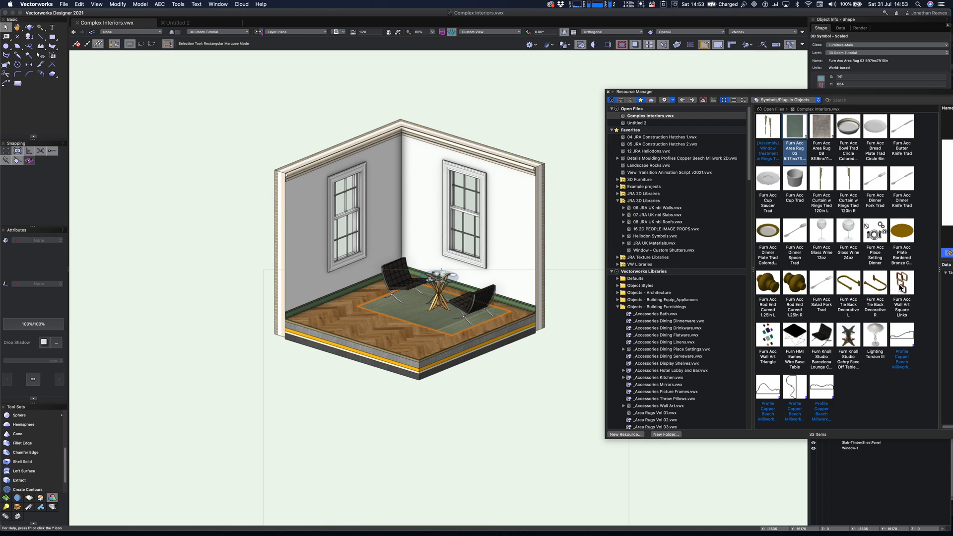
pyautogui.click(901, 288)
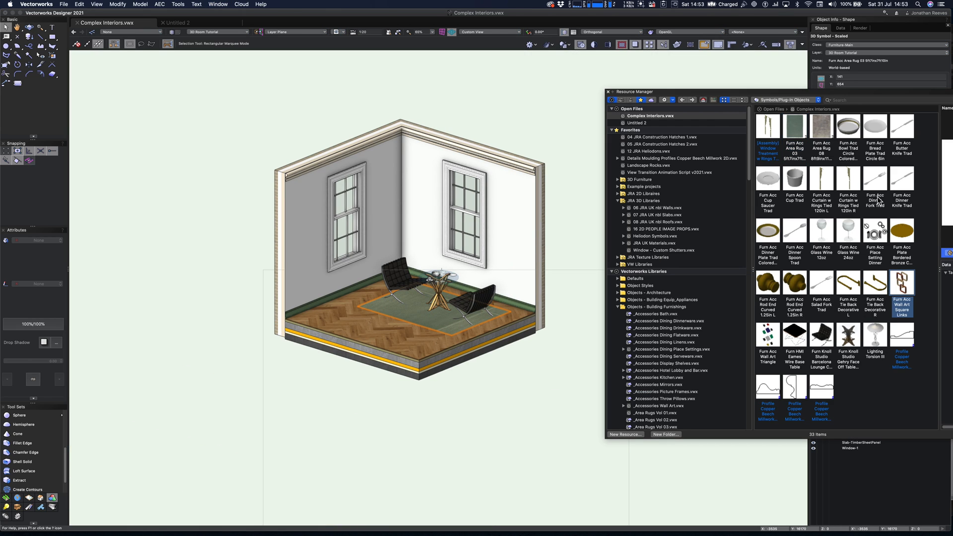
pyautogui.doubleClick(901, 288)
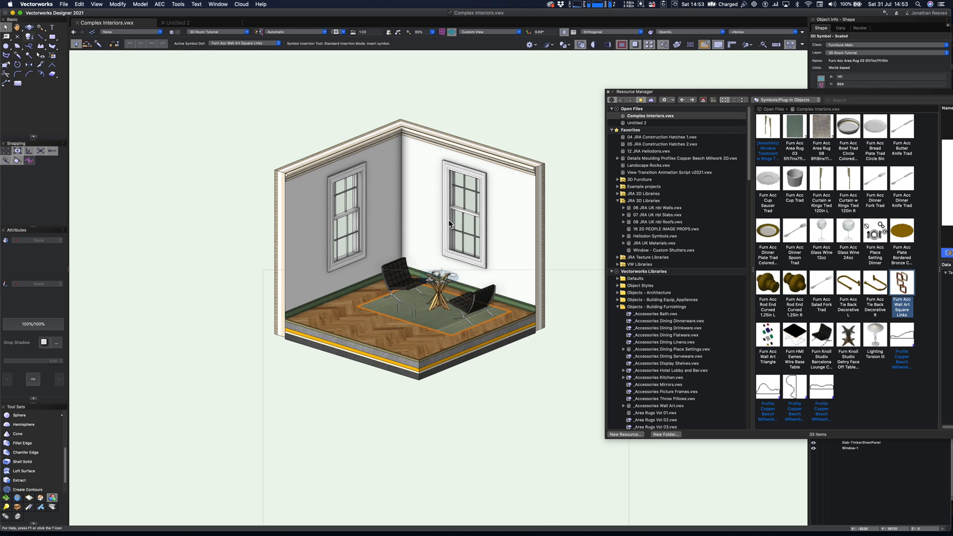
pyautogui.click(508, 219)
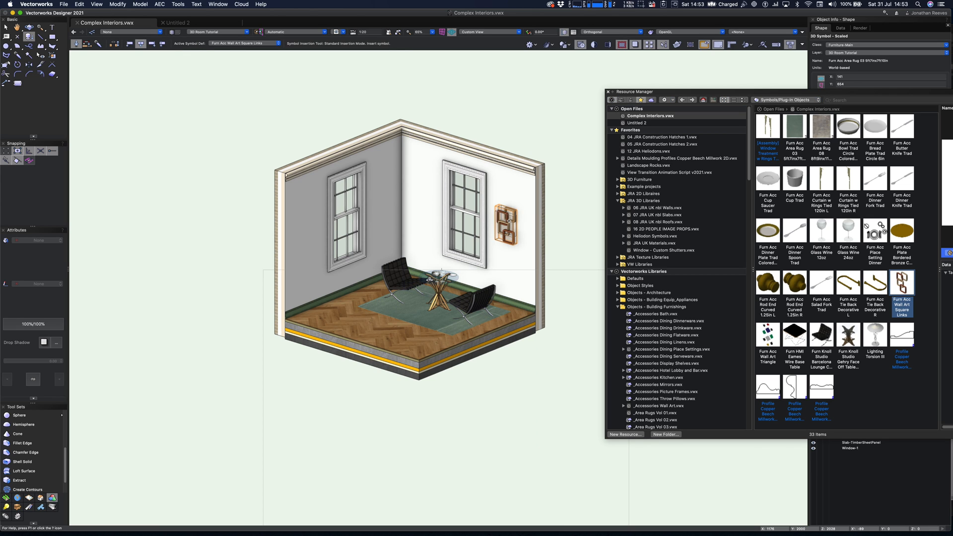
# Step: Insert the Furn Acc Wall Art Triangle symbol on the right wall, between the room corner and the window
pyautogui.doubleClick(769, 336)
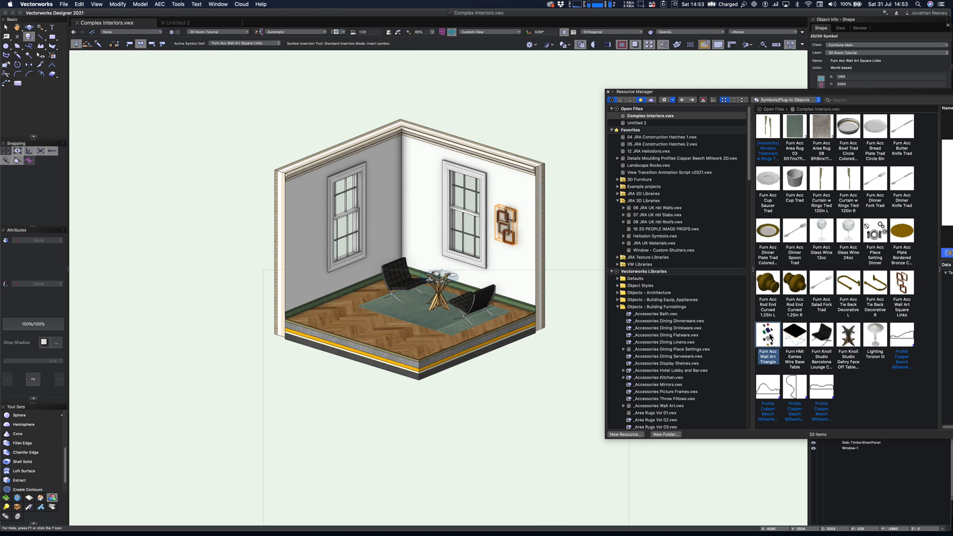
pyautogui.click(426, 194)
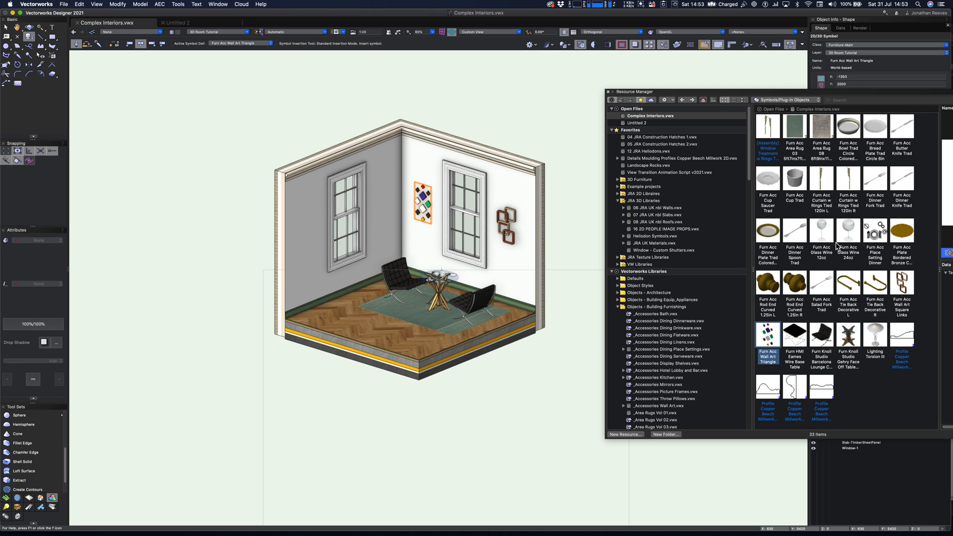
pyautogui.press('x')
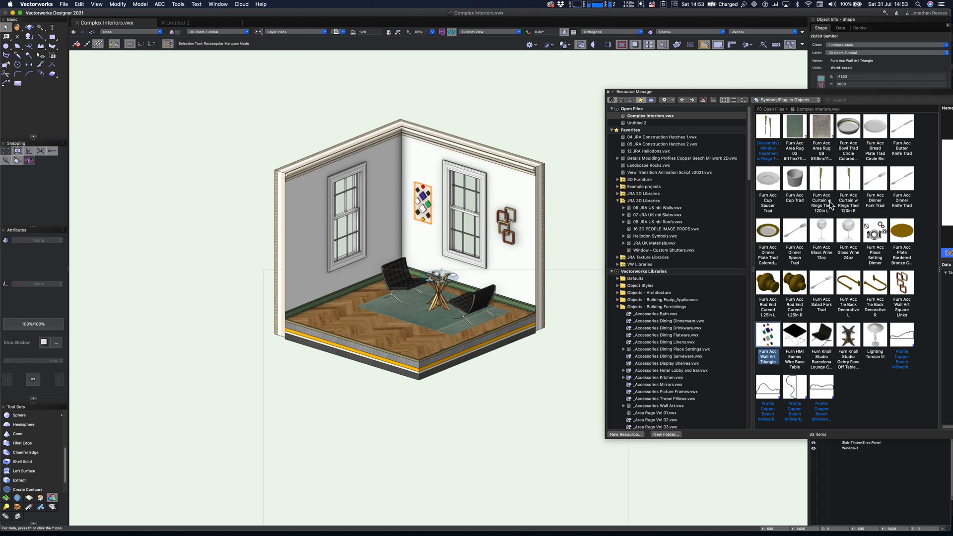
# Step: Insert the Window Treatment w Rings Tied assembly symbol on the right wall beside the window, over the square links art
pyautogui.click(771, 136)
pyautogui.doubleClick(771, 137)
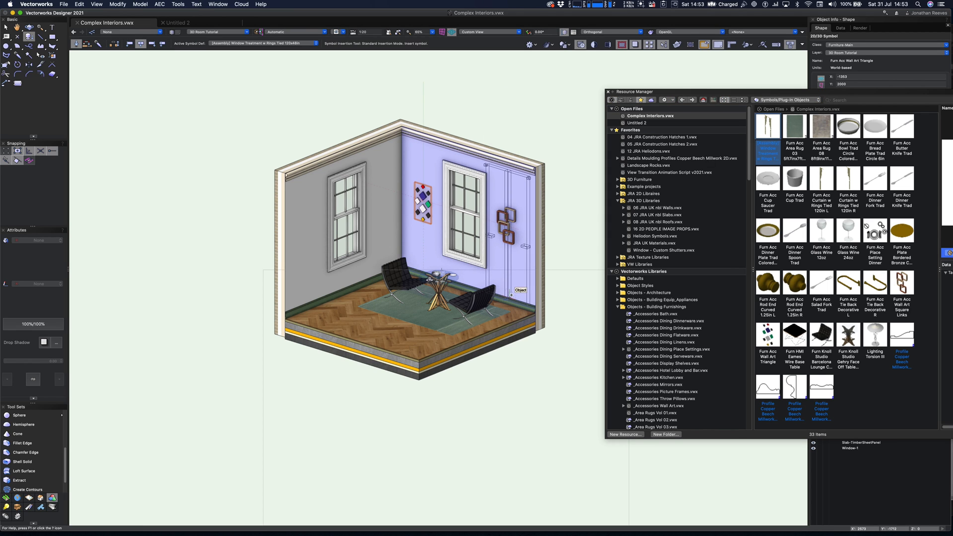
pyautogui.click(596, 242)
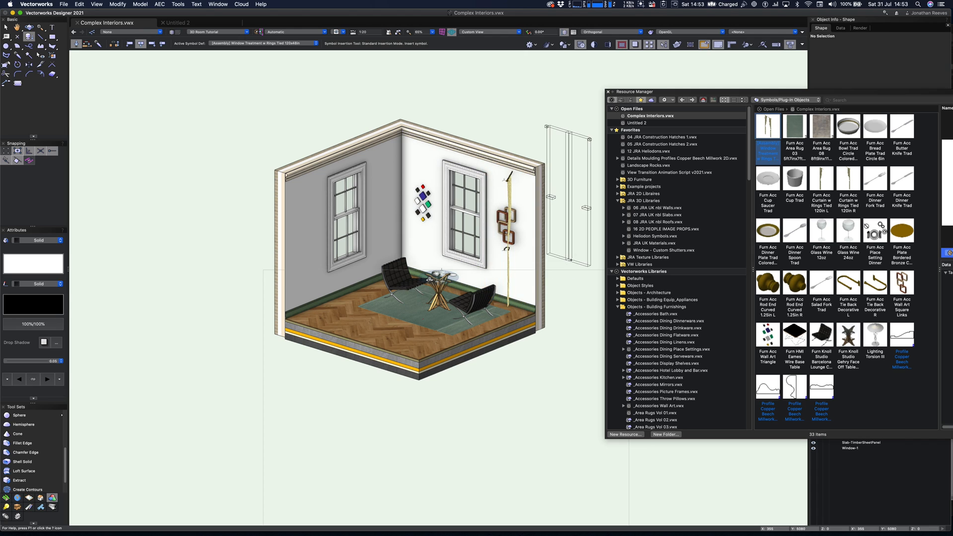
pyautogui.click(510, 293)
pyautogui.click(512, 293)
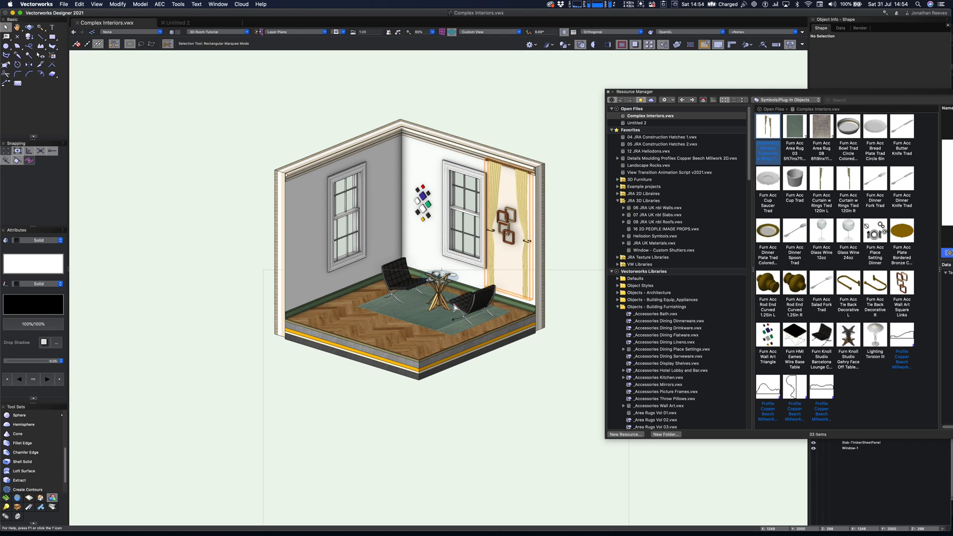
# Step: In Top/Plan view, close the Resource Manager and move the curtain assembly along the wall so it sits centred on the upper window
pyautogui.press('x')
pyautogui.press('F5')
pyautogui.moveTo(297, 230); pyautogui.dragTo(512, 358)
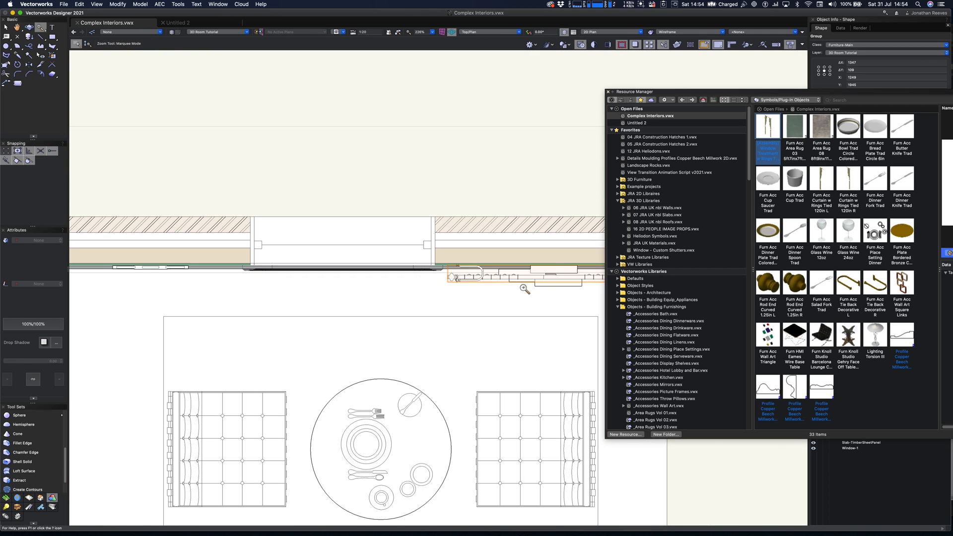
pyautogui.press('super+r')
pyautogui.moveTo(553, 273); pyautogui.dragTo(342, 283)
pyautogui.hotkey('ctrl', 'z')
pyautogui.moveTo(480, 276); pyautogui.dragTo(289, 281)
pyautogui.moveTo(276, 281); pyautogui.dragTo(269, 284)
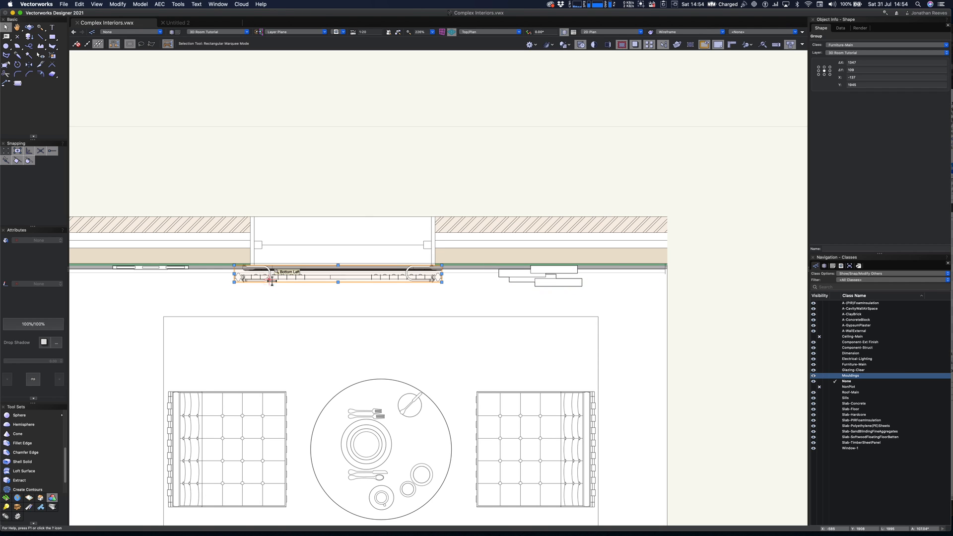
# Step: Ungroup the curtain assembly and move the right curtain, tieback and rod end about 190 mm outwards along the wall
pyautogui.click(387, 304)
pyautogui.scroll(5, 417, 281)
pyautogui.click(411, 278)
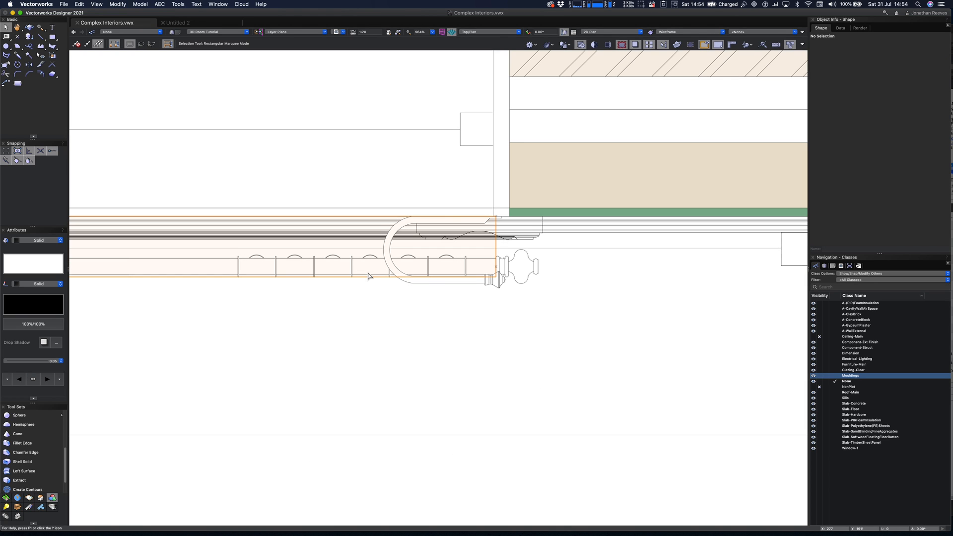
pyautogui.keyDown('shift'); pyautogui.click(509, 266); pyautogui.keyUp('shift')
pyautogui.scroll(-2, 511, 267)
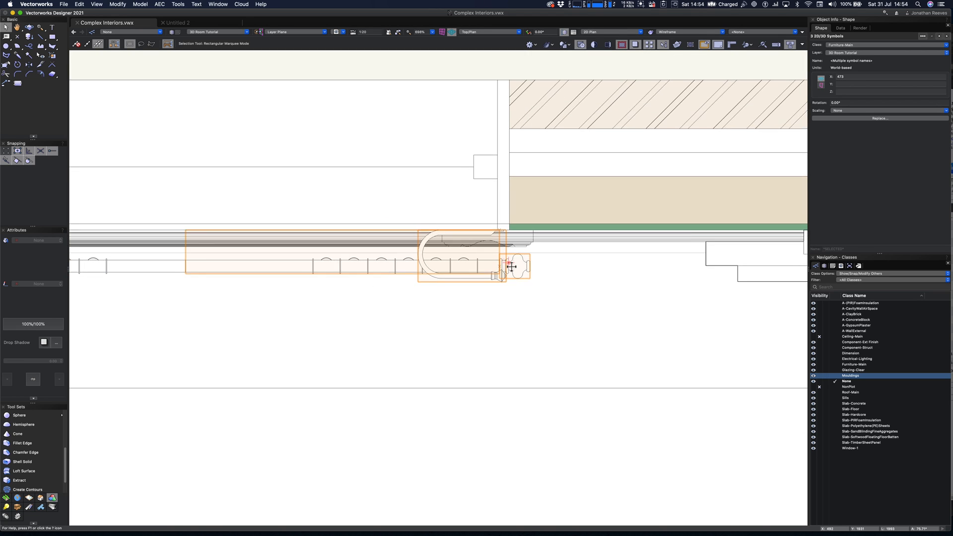
pyautogui.scroll(-2, 510, 266)
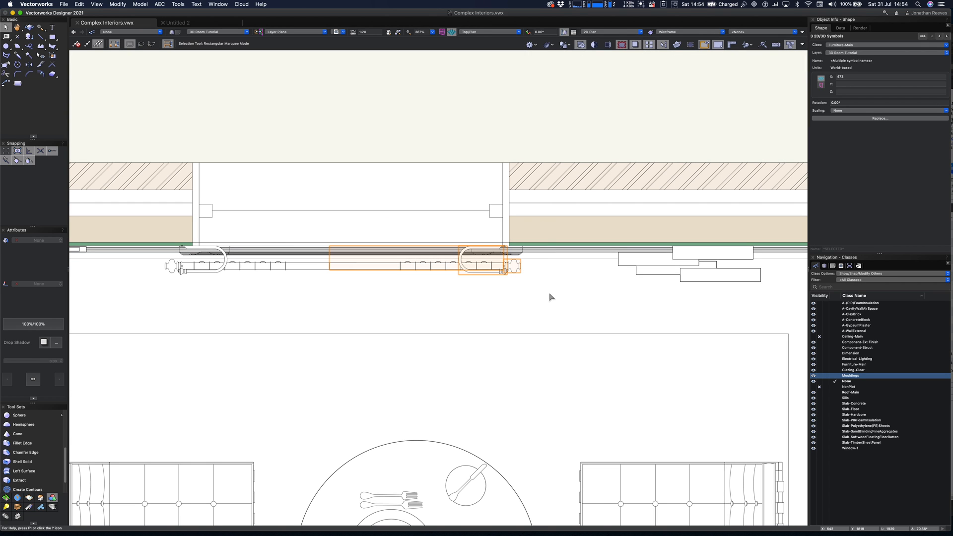
pyautogui.scroll(2, 487, 269)
pyautogui.scroll(6, 516, 243)
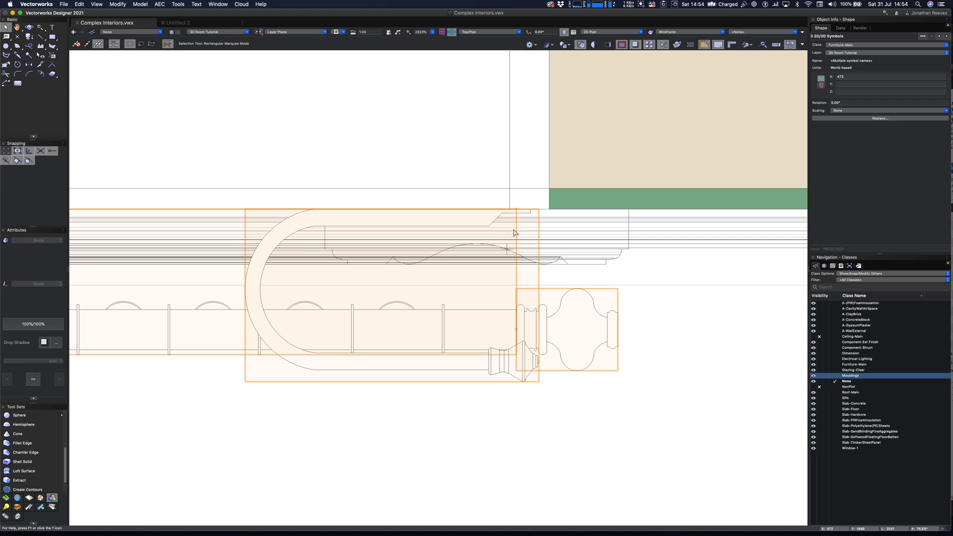
pyautogui.moveTo(315, 209); pyautogui.dragTo(601, 209)
pyautogui.scroll(-2, 583, 246)
pyautogui.scroll(-7, 583, 247)
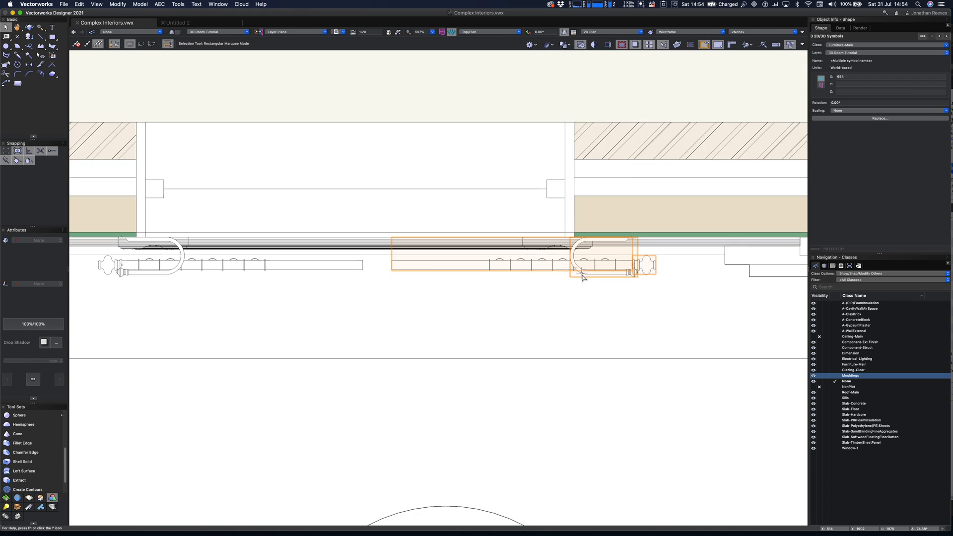
# Step: In a 3D view, delete the left curtain of the window together with its rod end and tieback
pyautogui.keyDown('super'); pyautogui.moveTo(582, 347); pyautogui.dragTo(560, 247, button='middle'); pyautogui.keyUp('super')
pyautogui.scroll(-3, 559, 242)
pyautogui.moveTo(566, 180); pyautogui.dragTo(576, 302, button='middle')
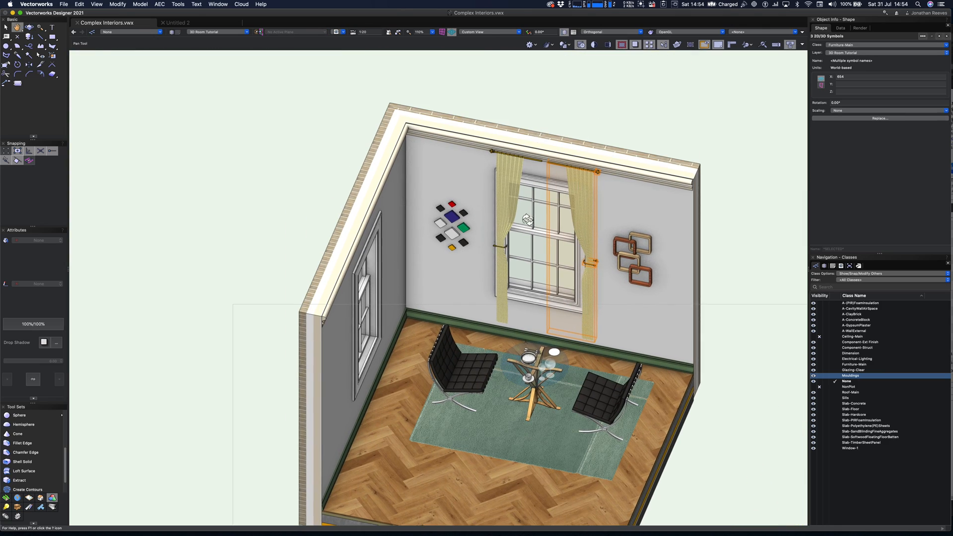
pyautogui.click(505, 181)
pyautogui.press('Delete')
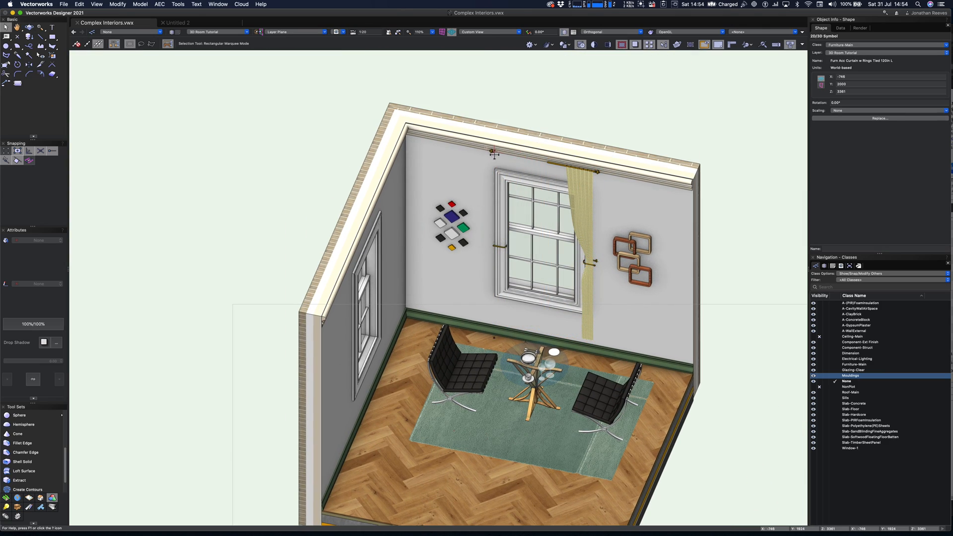
pyautogui.click(504, 247)
pyautogui.press('Escape')
pyautogui.press('super+5')
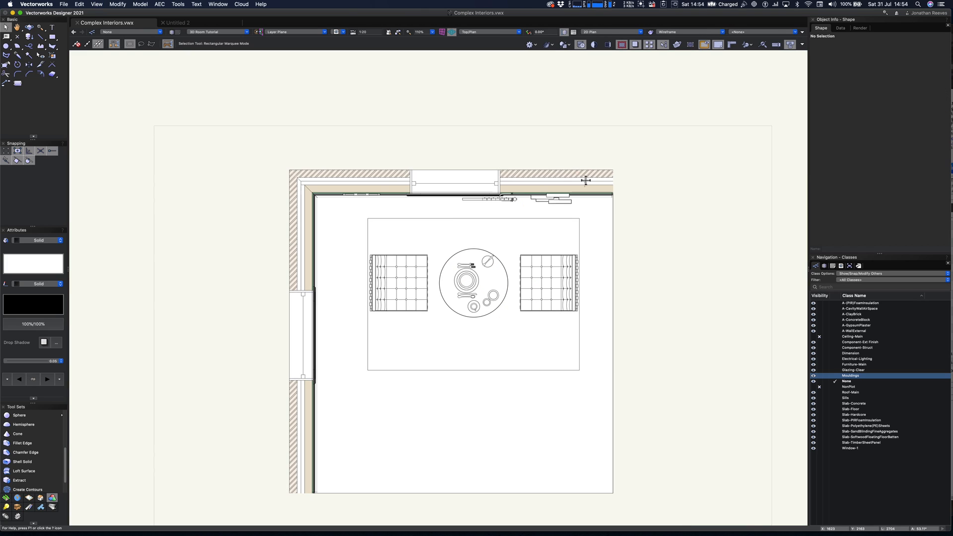
# Step: In Top/Plan view, mirror a copy of the right curtain, tieback and rod end about the upper window's vertical centreline
pyautogui.moveTo(456, 218); pyautogui.dragTo(540, 163)
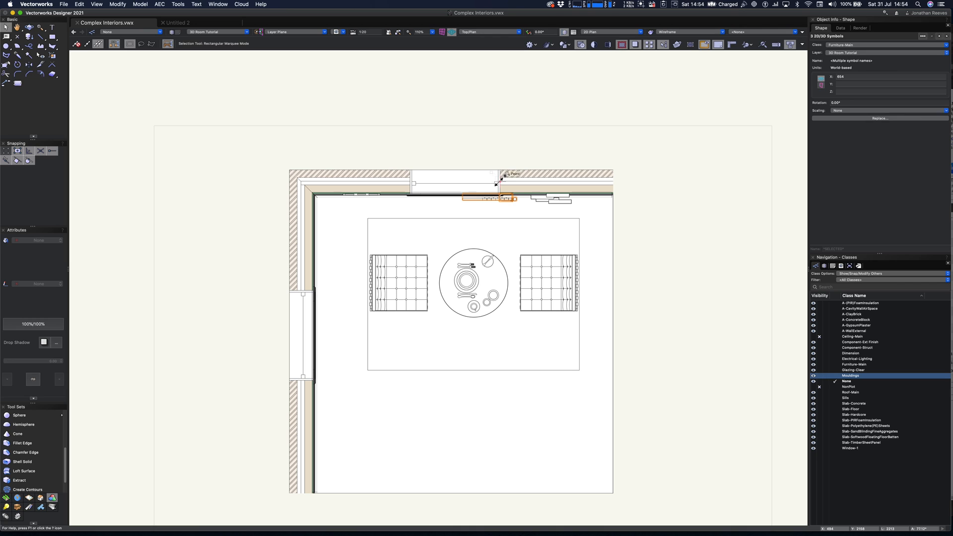
pyautogui.hotkey('shift', 'm')
pyautogui.click(456, 182)
pyautogui.click(456, 218)
pyautogui.press('x')
# Step: Mirror a copy of the complete curtain set about the room corner's diagonal onto the other window, and return to a 3D view
pyautogui.moveTo(385, 209); pyautogui.dragTo(545, 175)
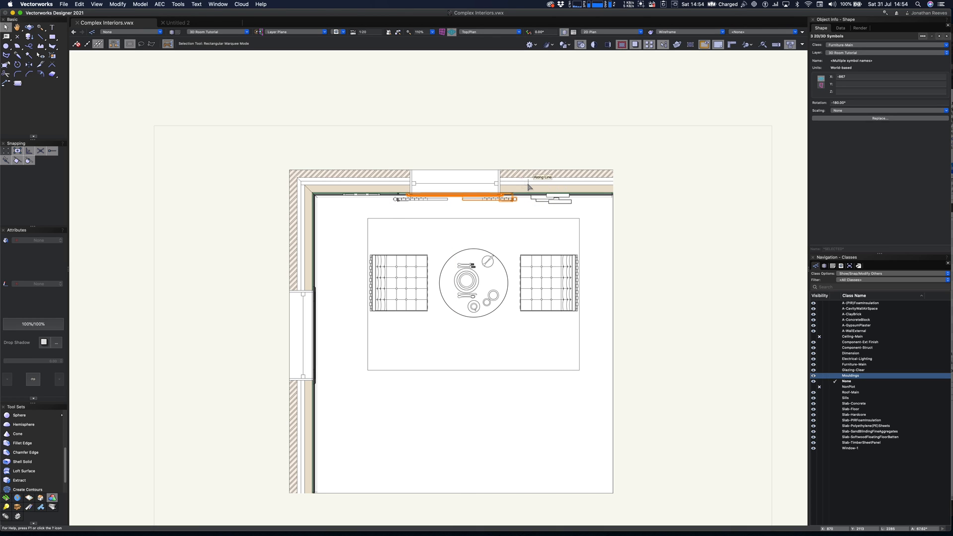
pyautogui.click(380, 217)
pyautogui.moveTo(381, 216); pyautogui.dragTo(529, 180)
pyautogui.press('7')
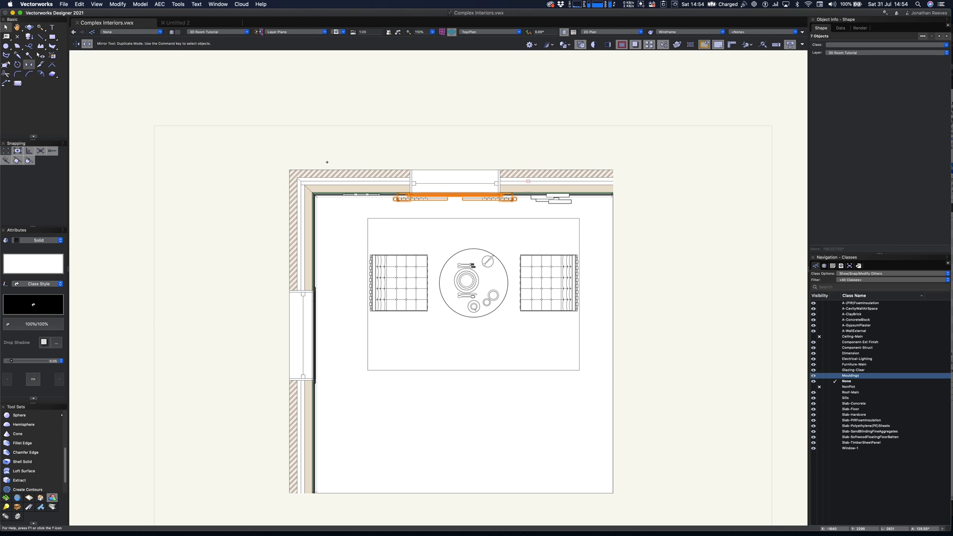
pyautogui.click(289, 169)
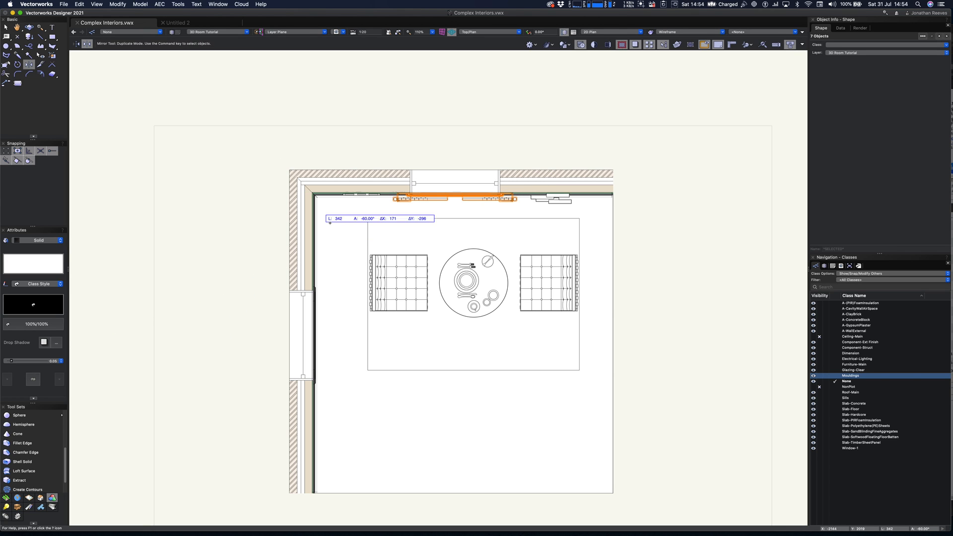
pyautogui.click(357, 224)
pyautogui.press('x')
pyautogui.click(654, 298)
pyautogui.hotkey('shift', 'c')
pyautogui.moveTo(544, 396); pyautogui.dragTo(499, 327)
pyautogui.press('super+6')
pyautogui.press('x')
# Step: Create a new design layer named 3D Room ceiling with an elevation of 3500 mm relative to the ground plane
pyautogui.click(824, 266)
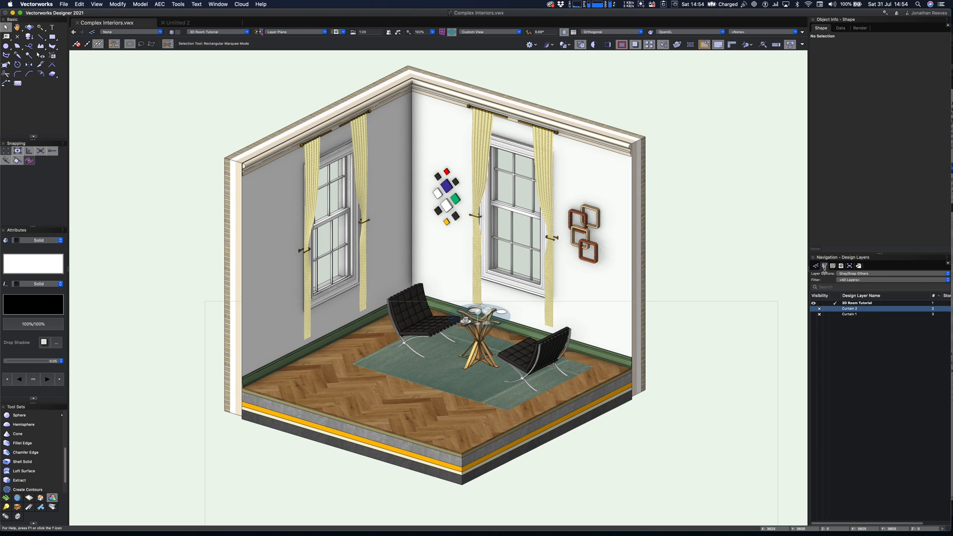
pyautogui.rightClick(848, 336)
pyautogui.click(849, 337)
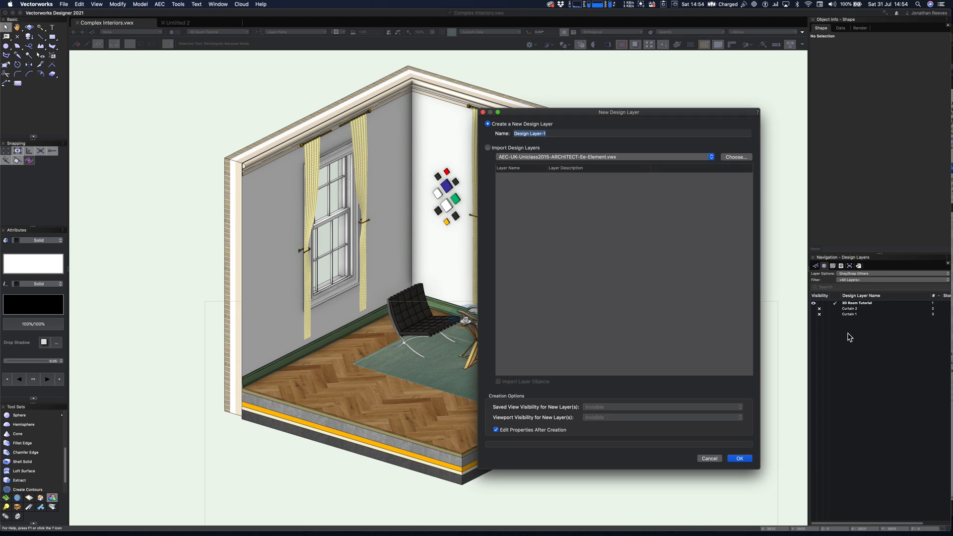
pyautogui.write('3D Room ceil')
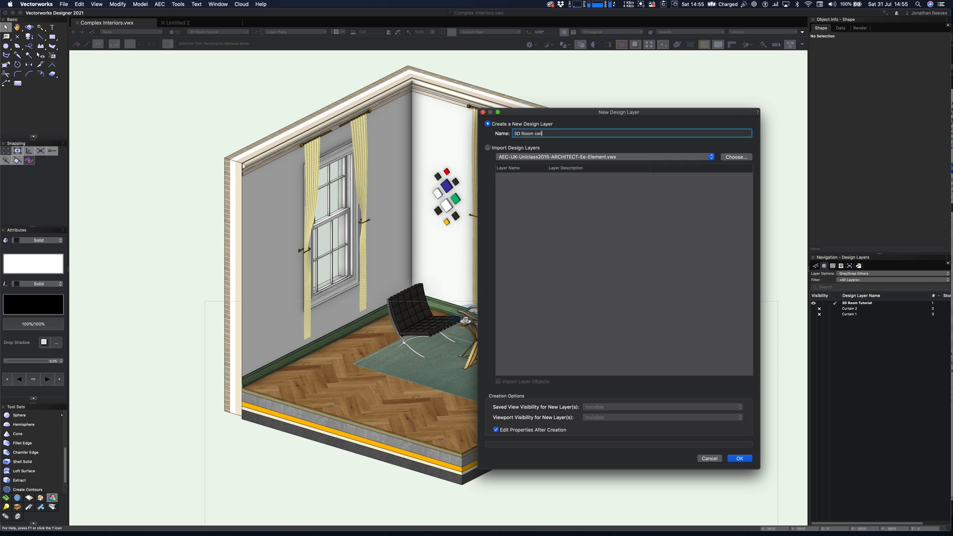
pyautogui.press('Return')
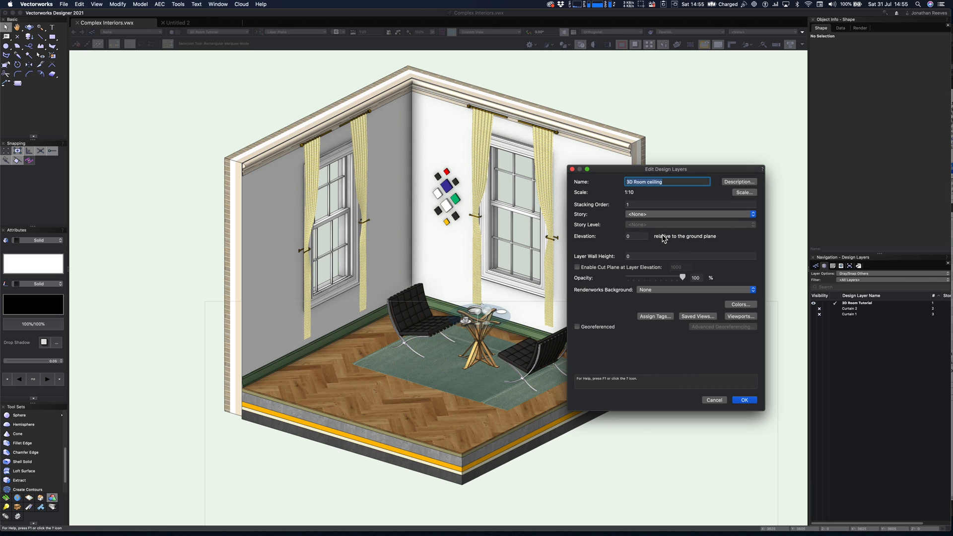
pyautogui.click(635, 236)
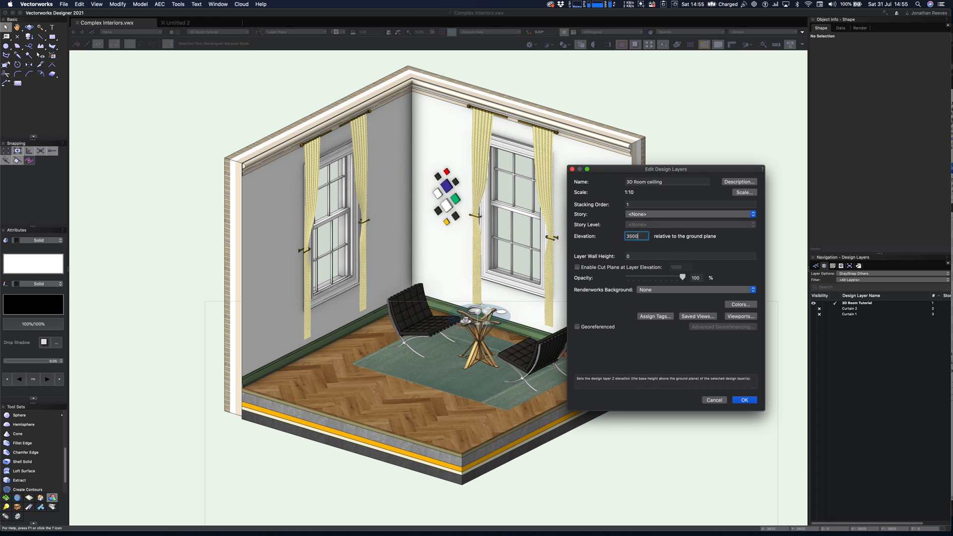
pyautogui.press('Return')
# Step: Make 3D Room ceiling the active design layer and set the layer options to Show/Snap/Modify Others
pyautogui.press('4')
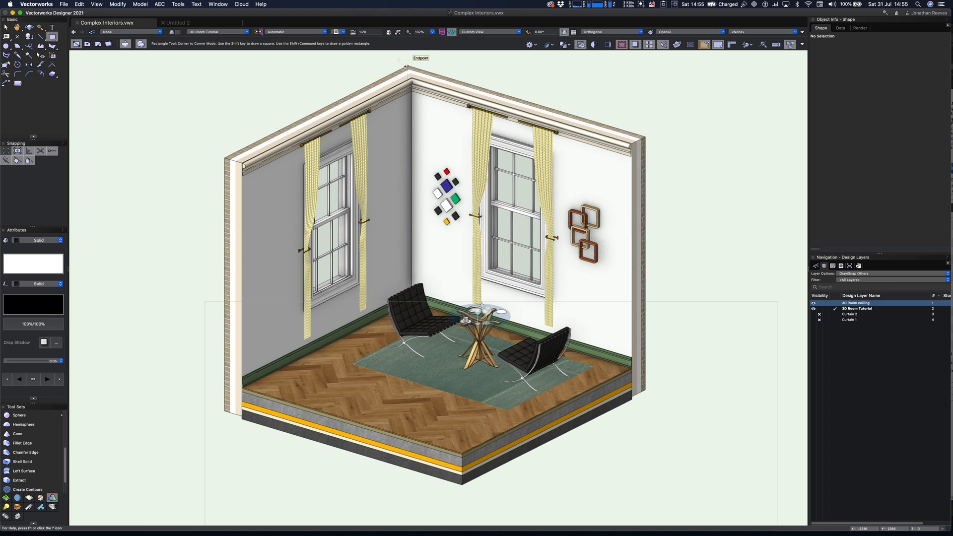
pyautogui.click(839, 303)
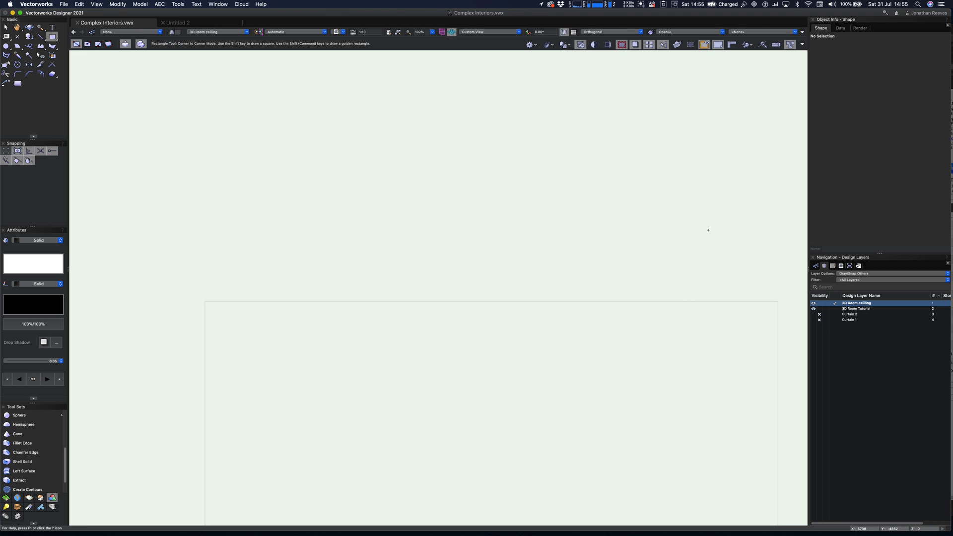
pyautogui.click(858, 274)
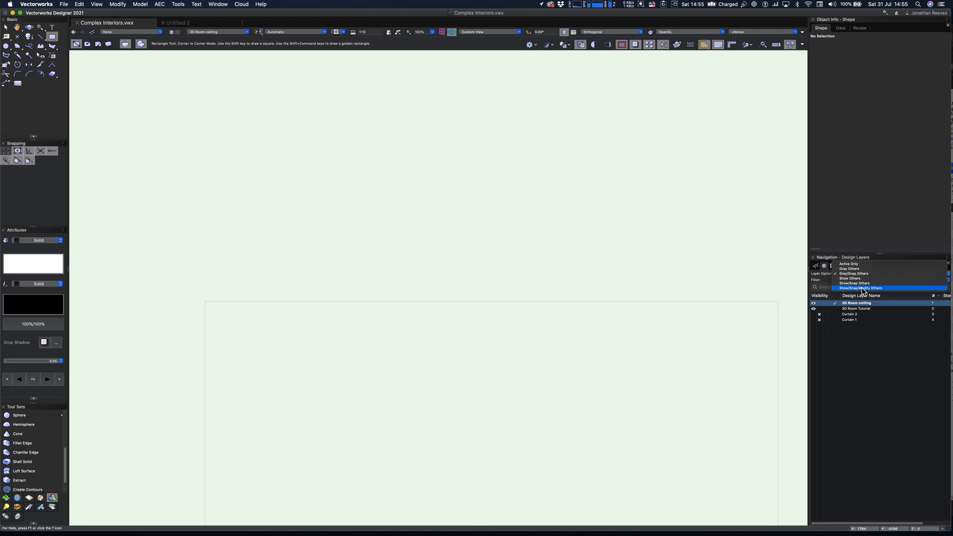
pyautogui.click(862, 287)
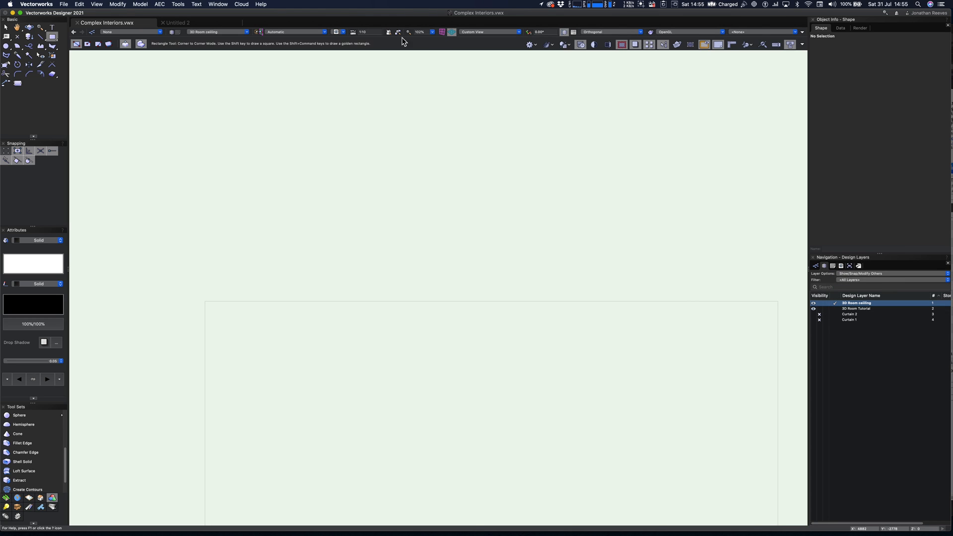
# Step: Set the layer scale to 1:20 for all layers
pyautogui.click(358, 32)
pyautogui.click(519, 137)
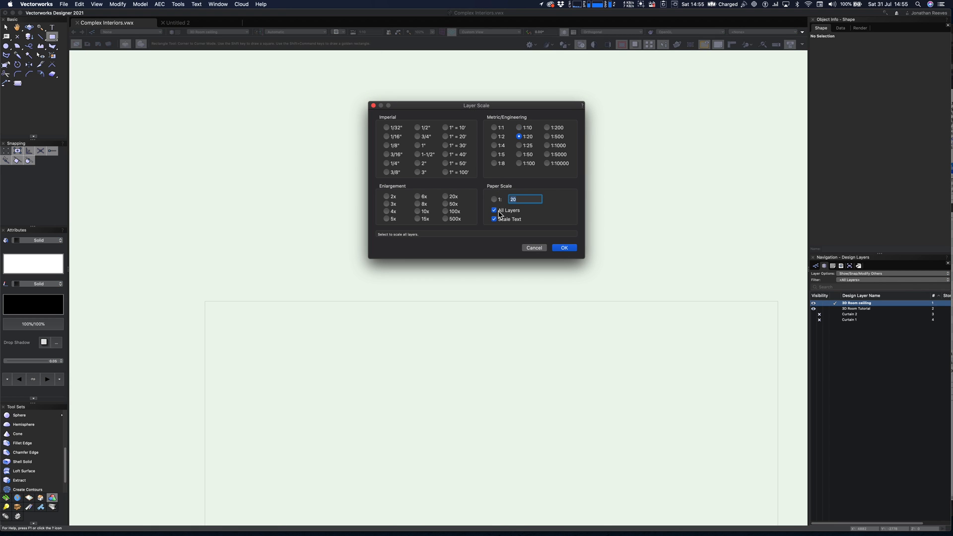
pyautogui.press('Return')
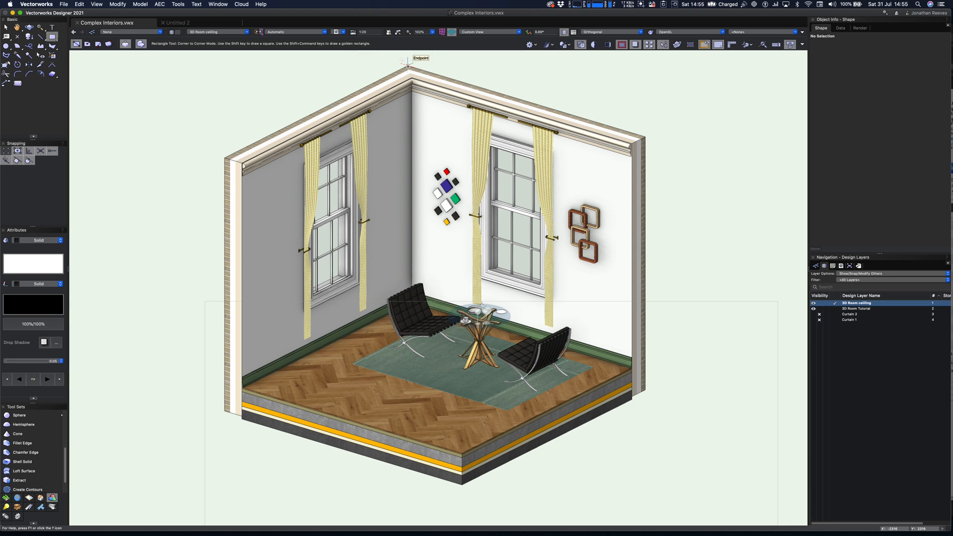
# Step: Draw a 4316 by 4316 mm rectangle spanning the outer wall corners over the room and create a slab from it
pyautogui.click(224, 158)
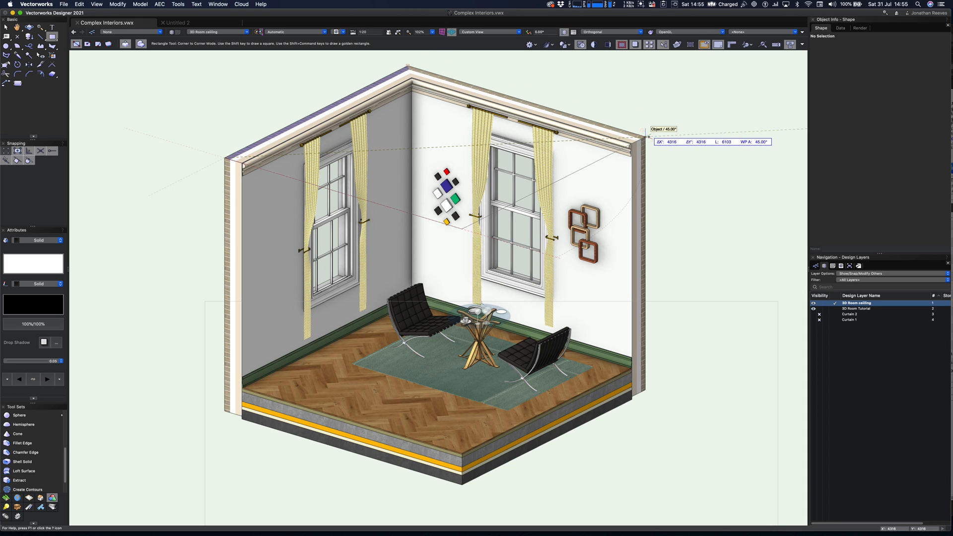
pyautogui.click(647, 136)
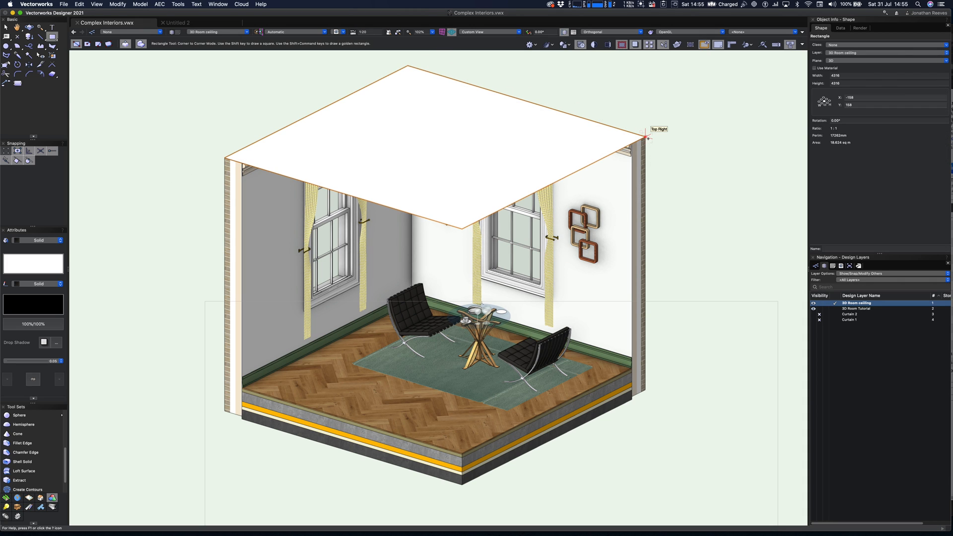
pyautogui.rightClick(488, 142)
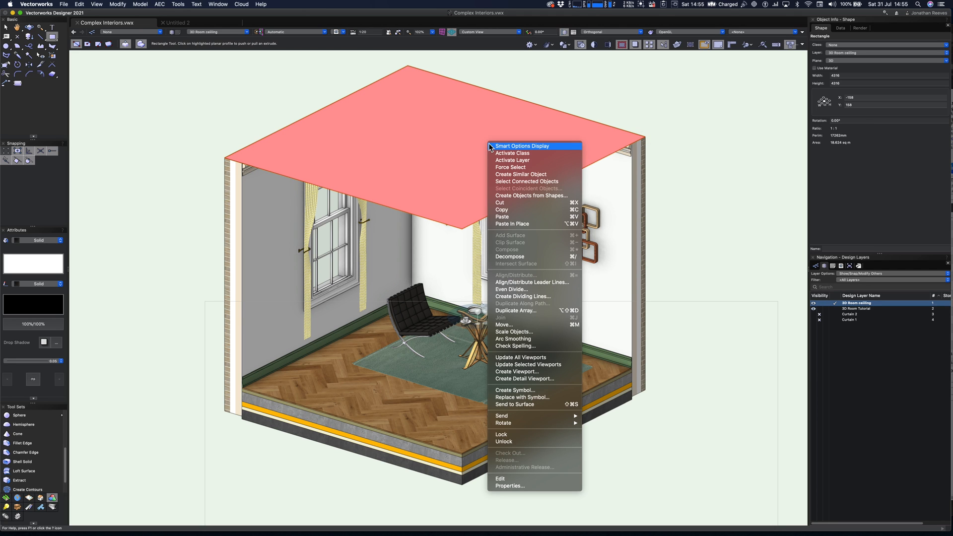
pyautogui.click(541, 198)
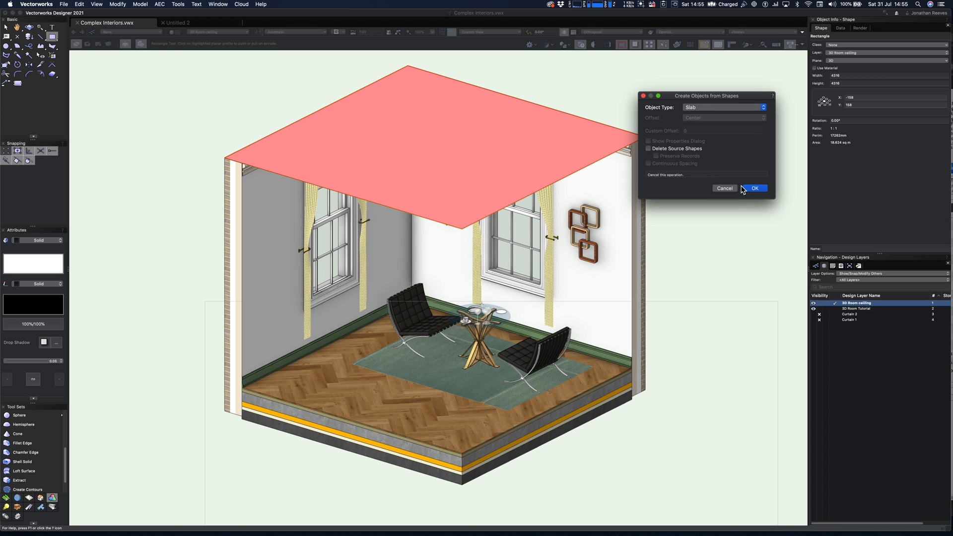
pyautogui.click(749, 190)
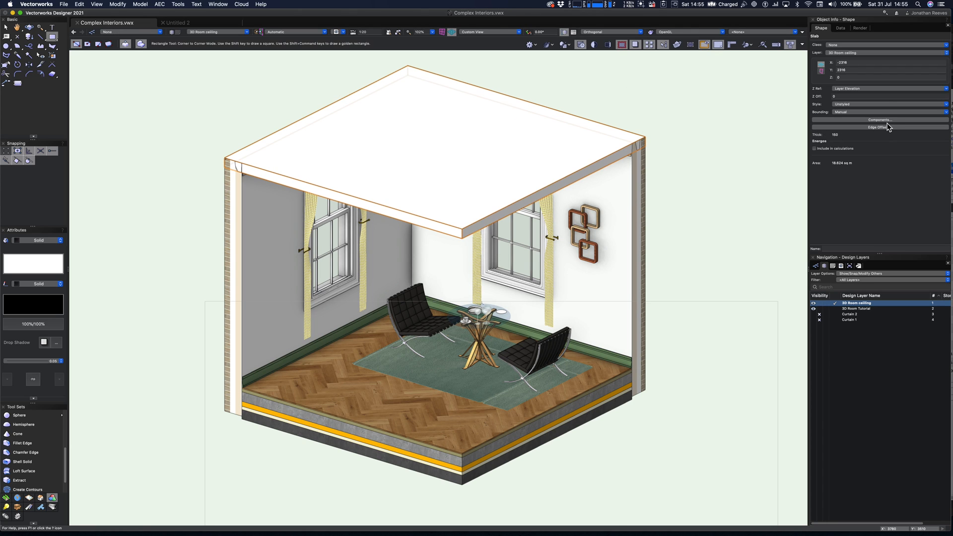
# Step: Replace the ceiling slab's style with nbl_Rsd_ShtngPlyGnrl-Pdstls from the 07 JRA UK nbl Slabs library
pyautogui.click(864, 106)
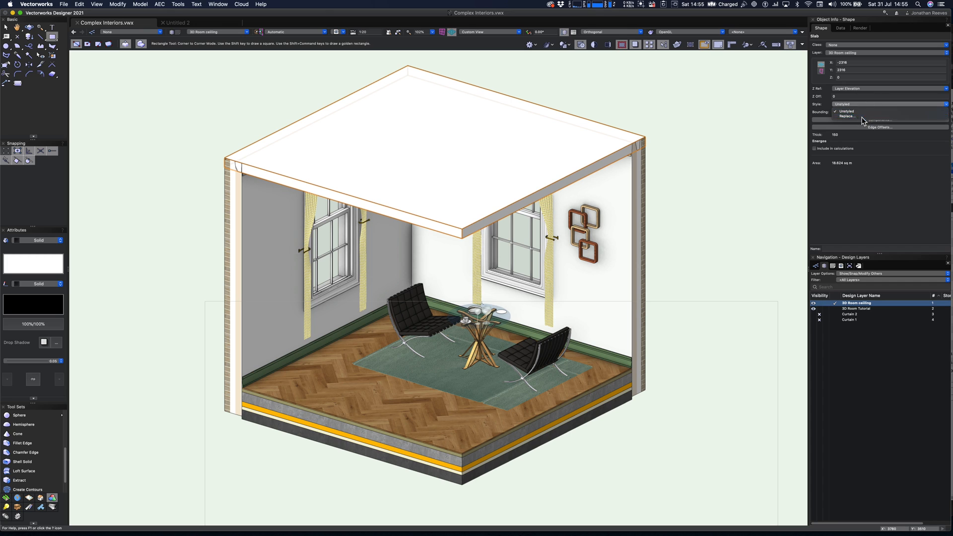
pyautogui.click(854, 117)
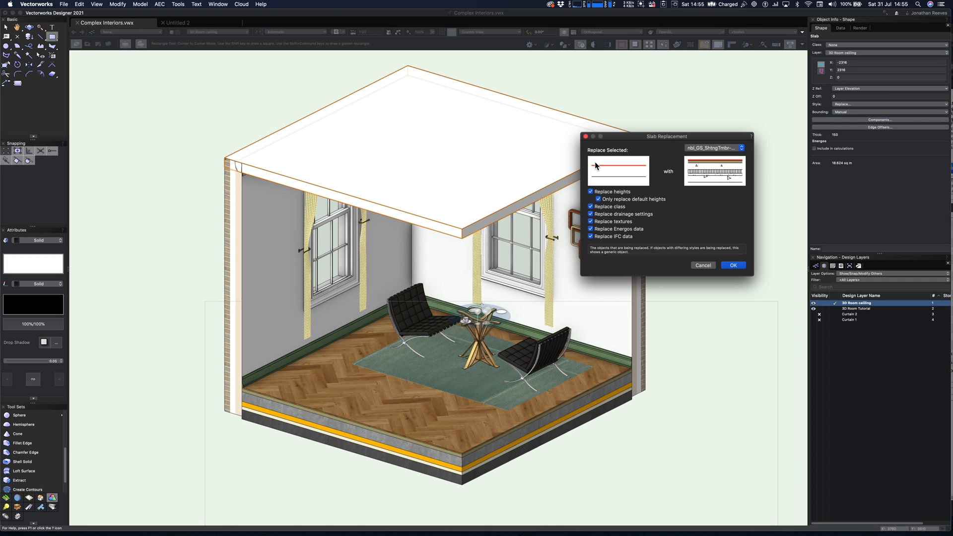
pyautogui.click(726, 148)
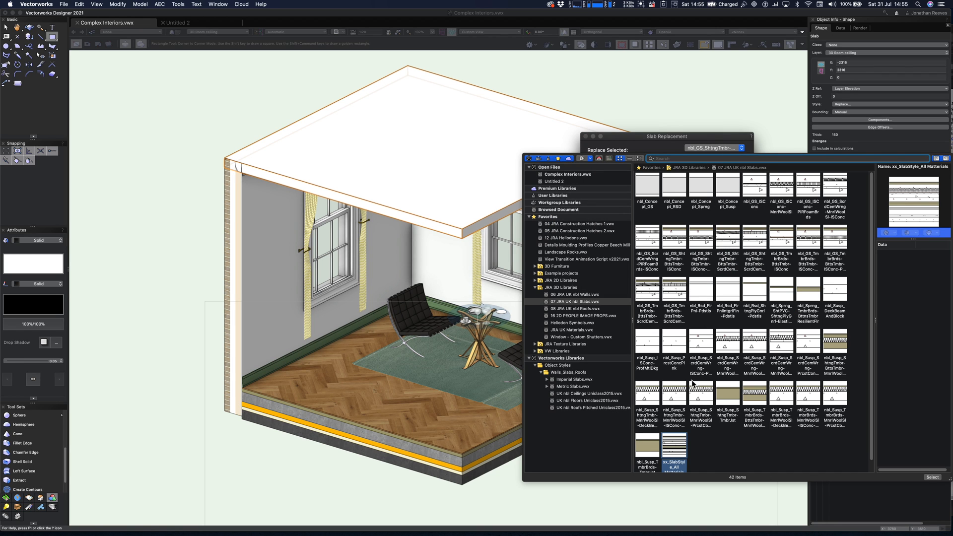
pyautogui.click(732, 405)
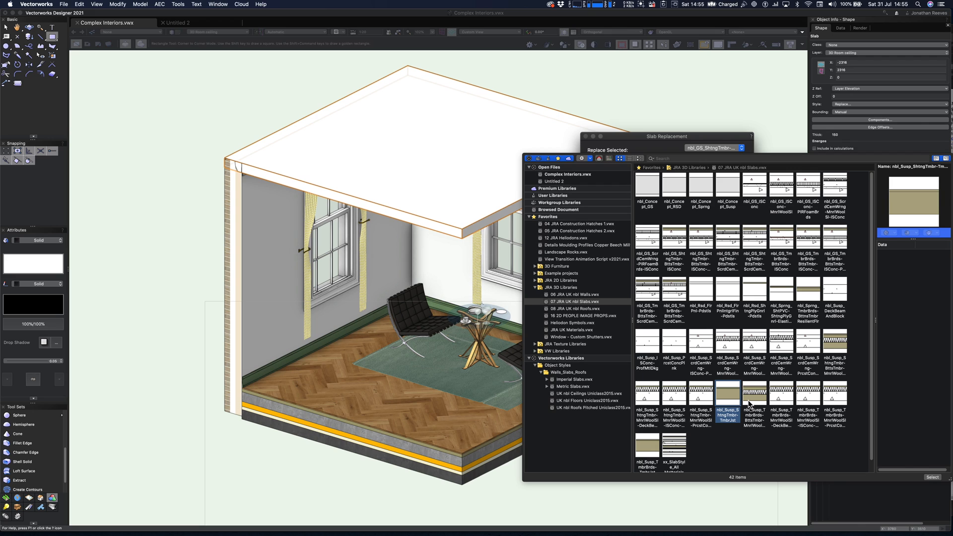
pyautogui.click(778, 295)
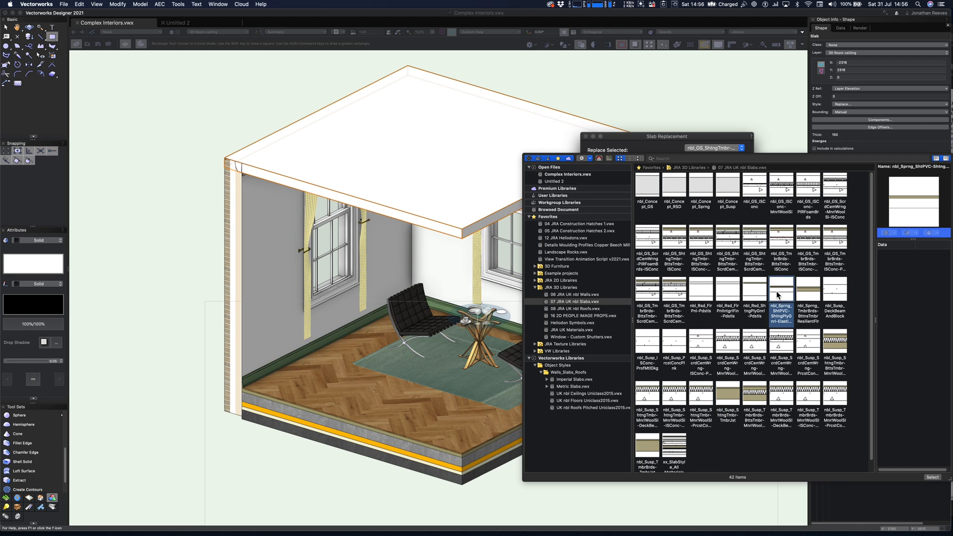
pyautogui.click(764, 294)
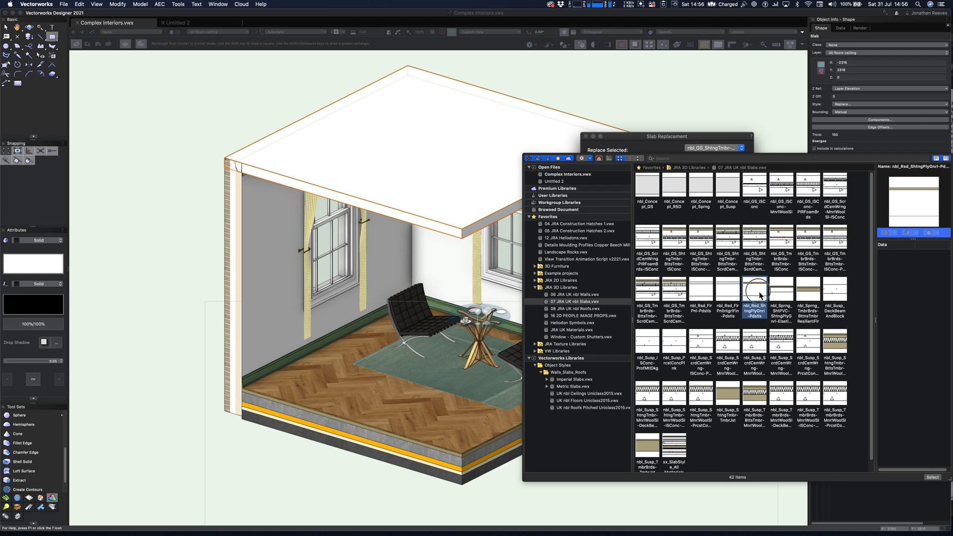
pyautogui.doubleClick(759, 294)
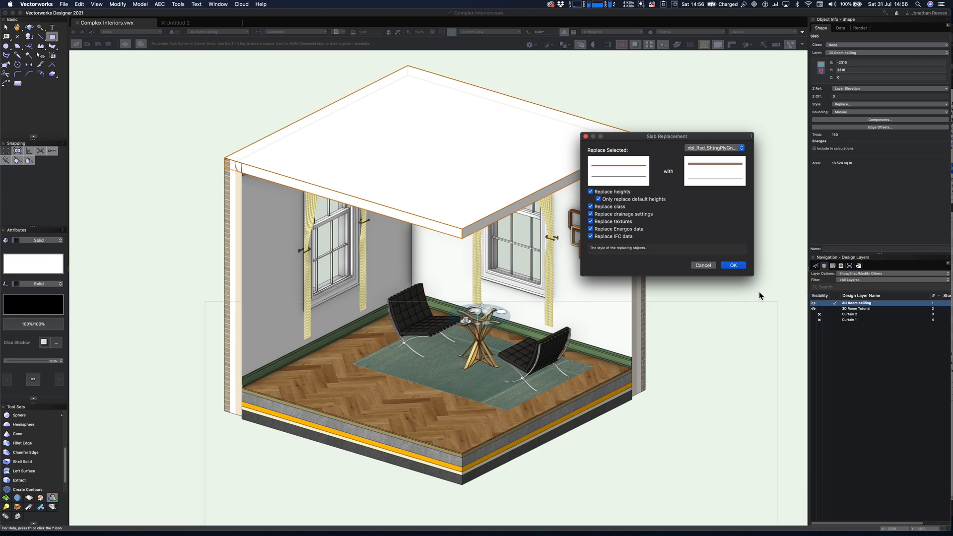
pyautogui.click(734, 266)
pyautogui.click(876, 129)
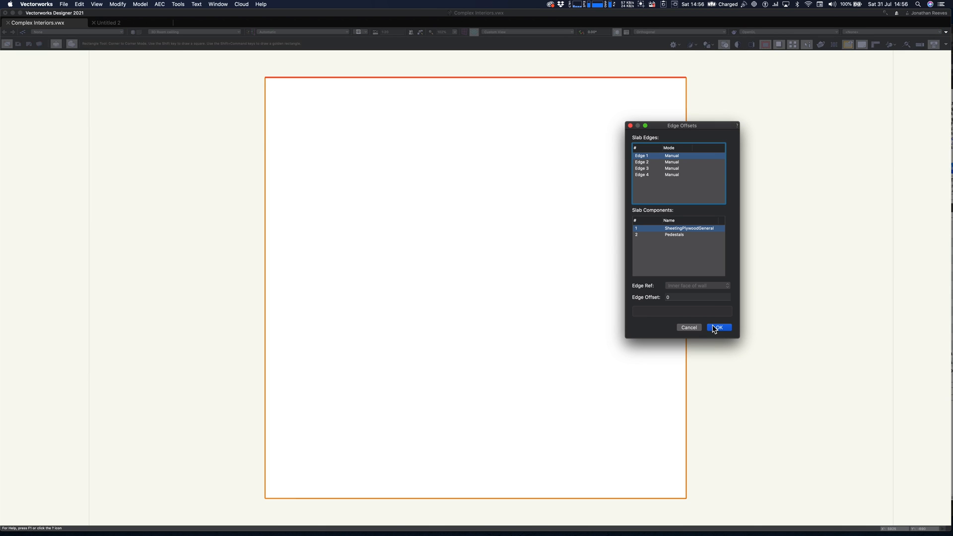
pyautogui.click(689, 328)
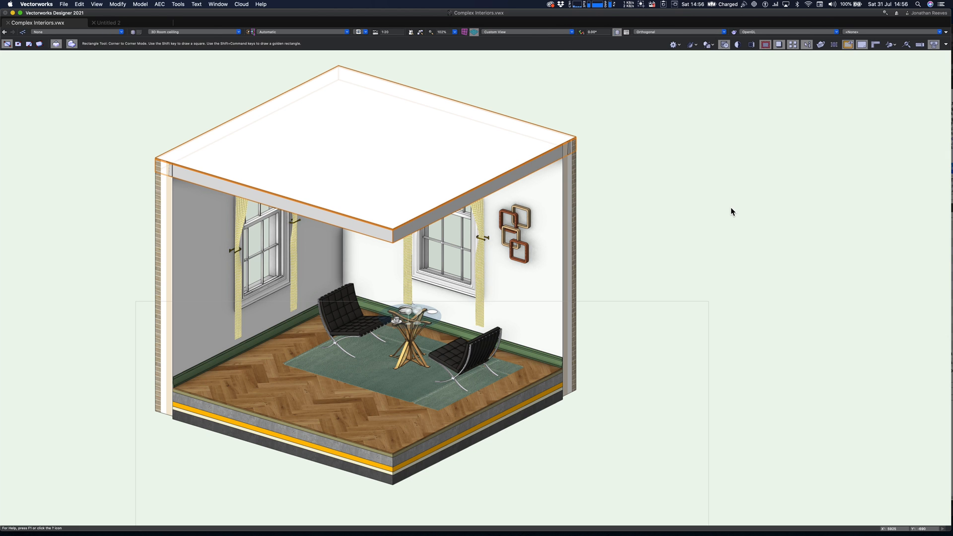
pyautogui.press('Tab')
# Step: Edit the ceiling slab's style: duplicate SheetingPlywoodGeneral, put the copy below Pedestals as the third component, and make that copy the datum
pyautogui.scroll(3, 397, 100)
pyautogui.click(873, 106)
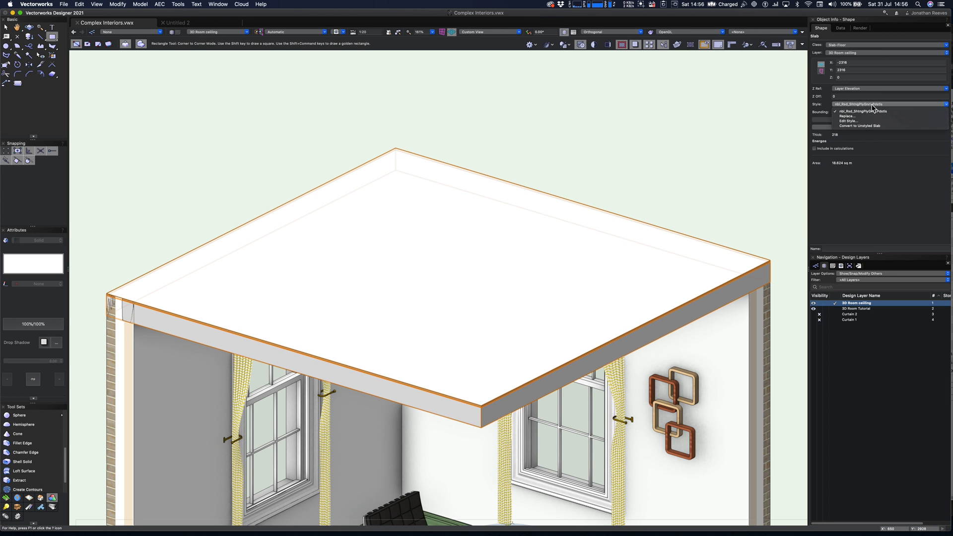
pyautogui.click(749, 153)
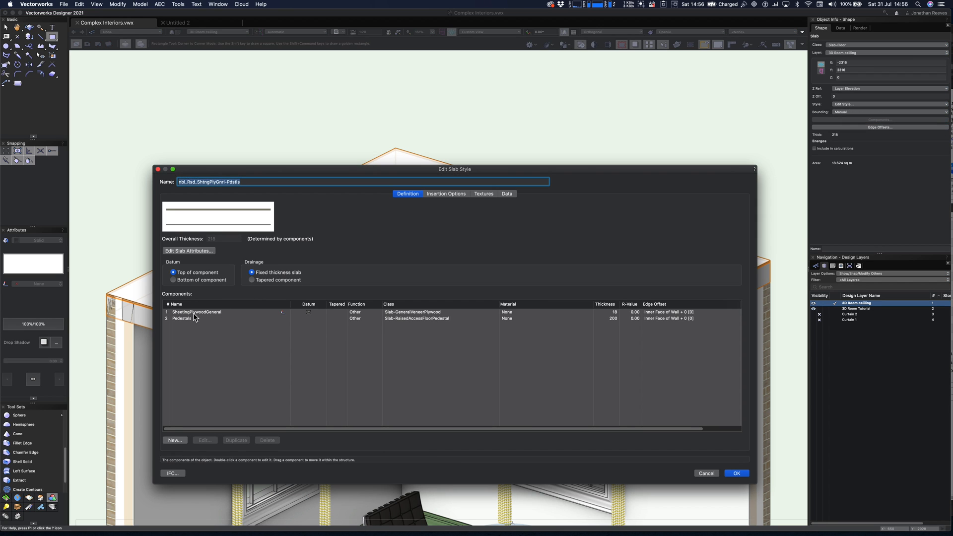
pyautogui.click(194, 313)
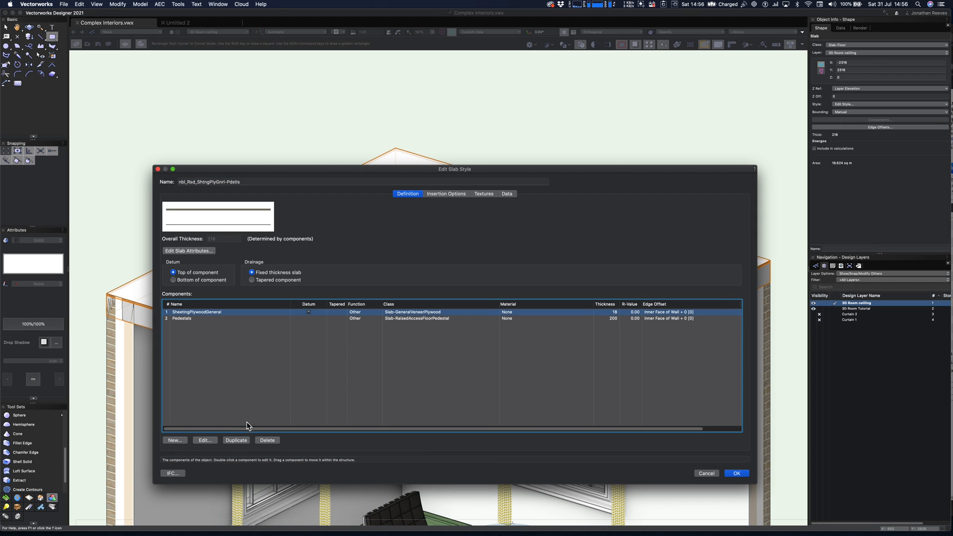
pyautogui.click(236, 440)
pyautogui.moveTo(171, 328); pyautogui.dragTo(166, 329)
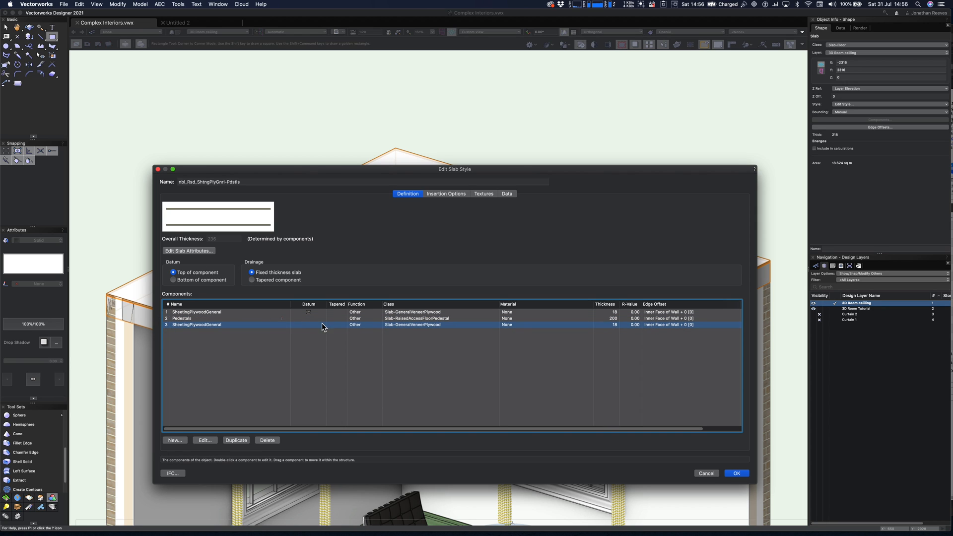
pyautogui.click(309, 325)
pyautogui.click(735, 474)
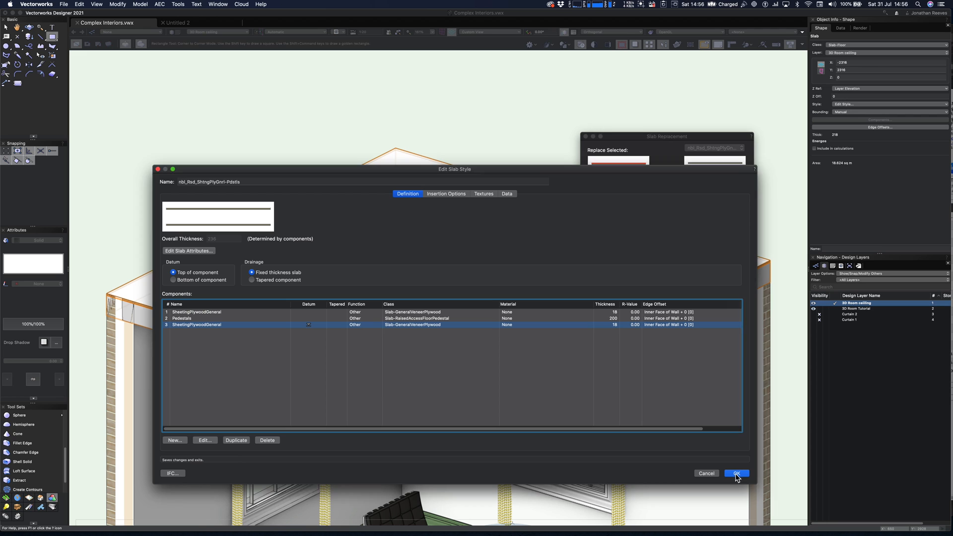
pyautogui.click(733, 265)
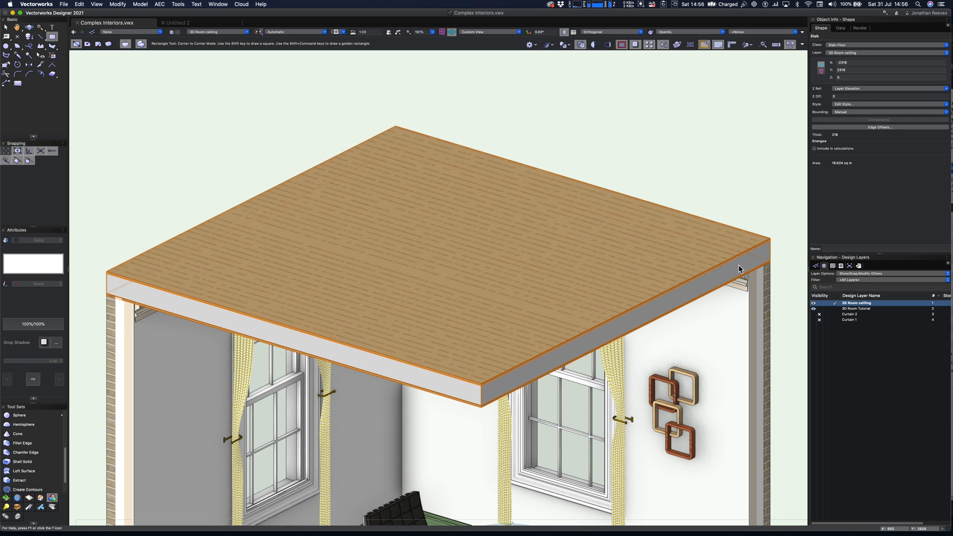
# Step: Open the Slab-GeneralVeneerPlywood class for editing and keep its object and component texture enabled
pyautogui.click(817, 266)
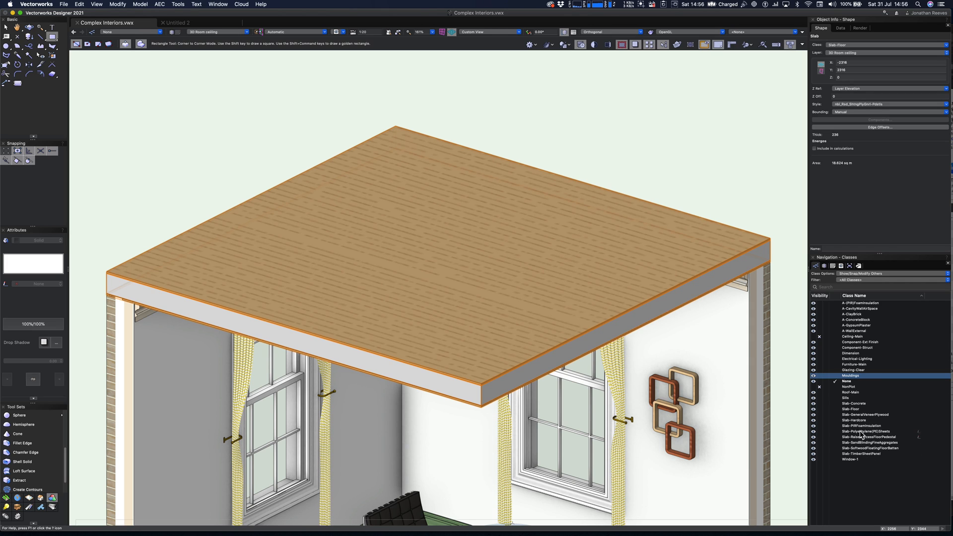
pyautogui.click(863, 415)
pyautogui.rightClick(862, 416)
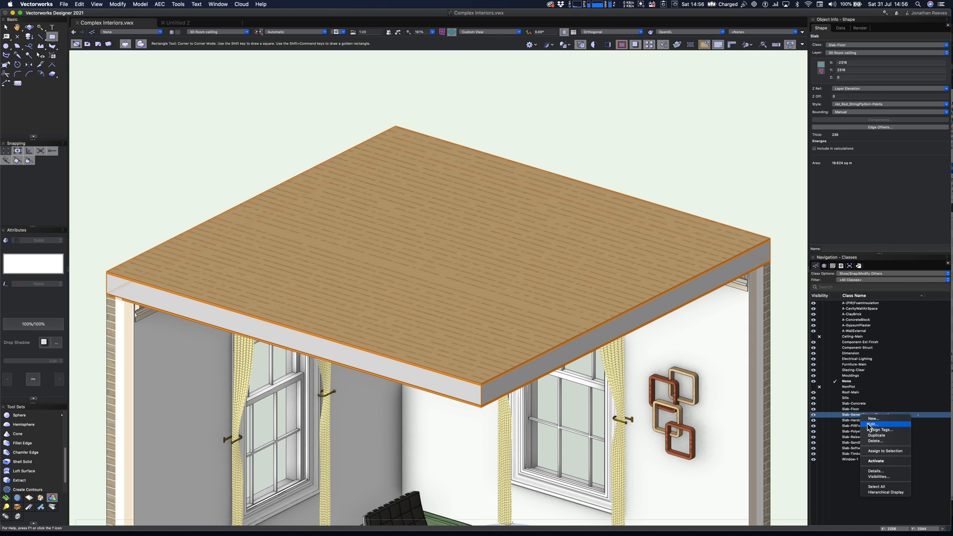
pyautogui.click(871, 425)
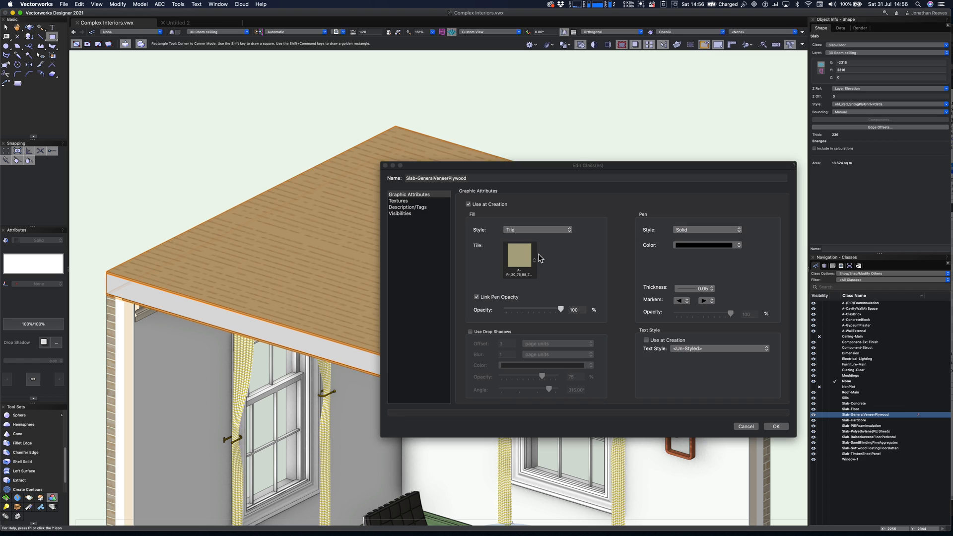
pyautogui.click(398, 200)
pyautogui.click(477, 226)
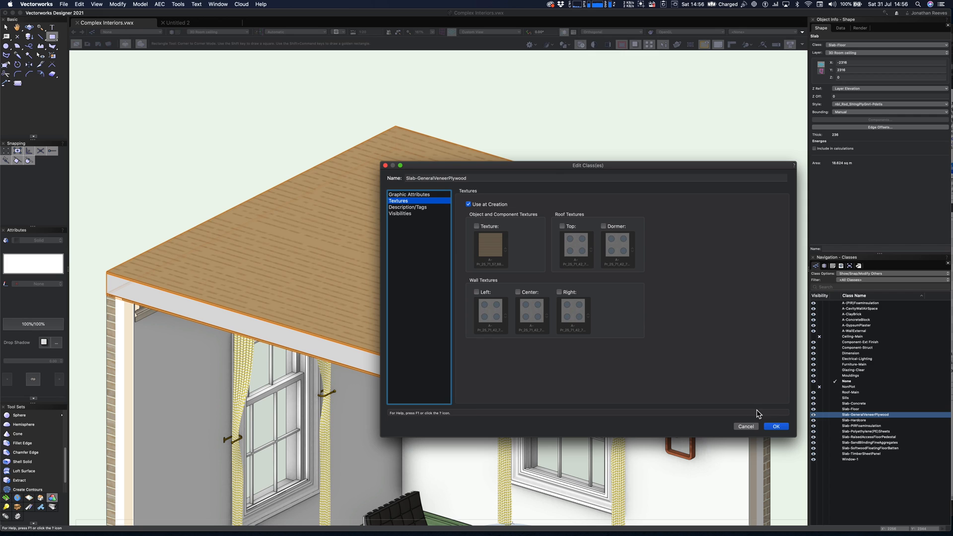
pyautogui.click(477, 227)
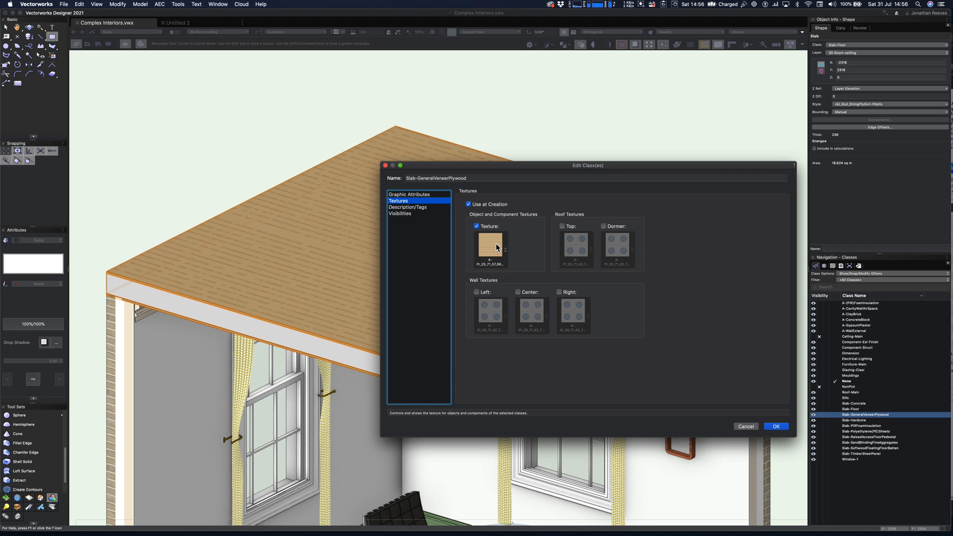
# Step: Search the texture resources for Stucco and assign the stucco texture to the Slab-GeneralVeneerPlywood class
pyautogui.click(497, 244)
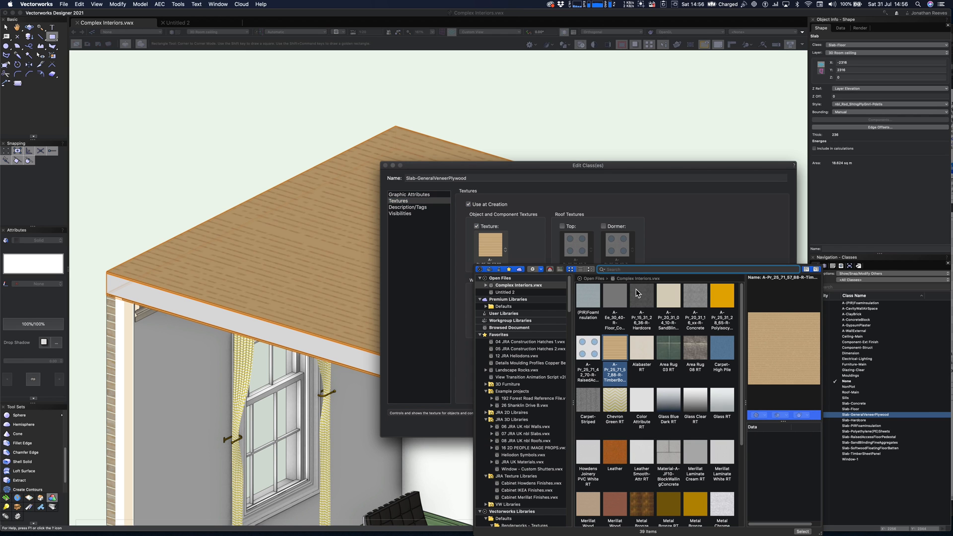
pyautogui.click(627, 271)
pyautogui.write('Stucco')
pyautogui.press('Return')
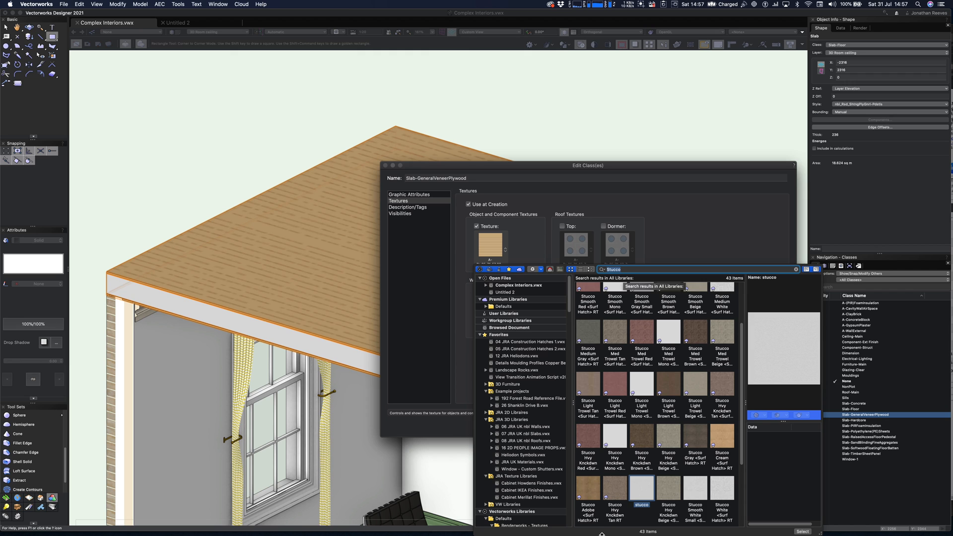
pyautogui.doubleClick(640, 490)
pyautogui.press('Return')
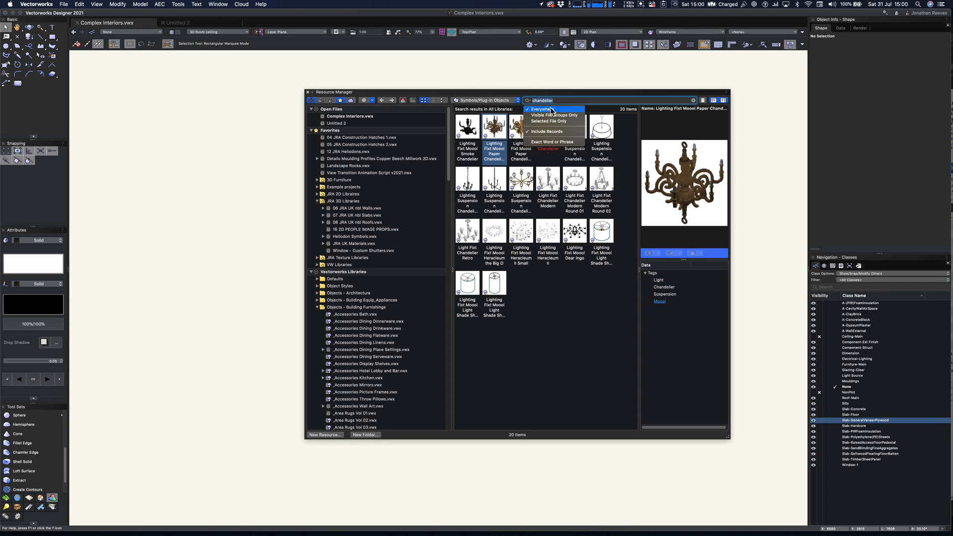
# Step: Insert the Light Fixt Chandelier Modern Round 01 symbol at the centre of the ceiling slab and close the Resource Manager
pyautogui.click(567, 101)
pyautogui.click(547, 116)
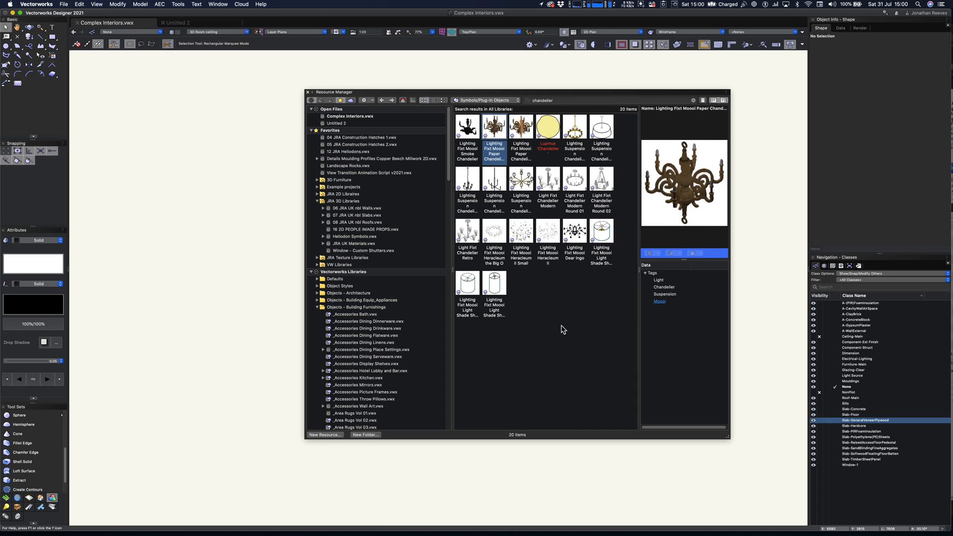
pyautogui.click(576, 186)
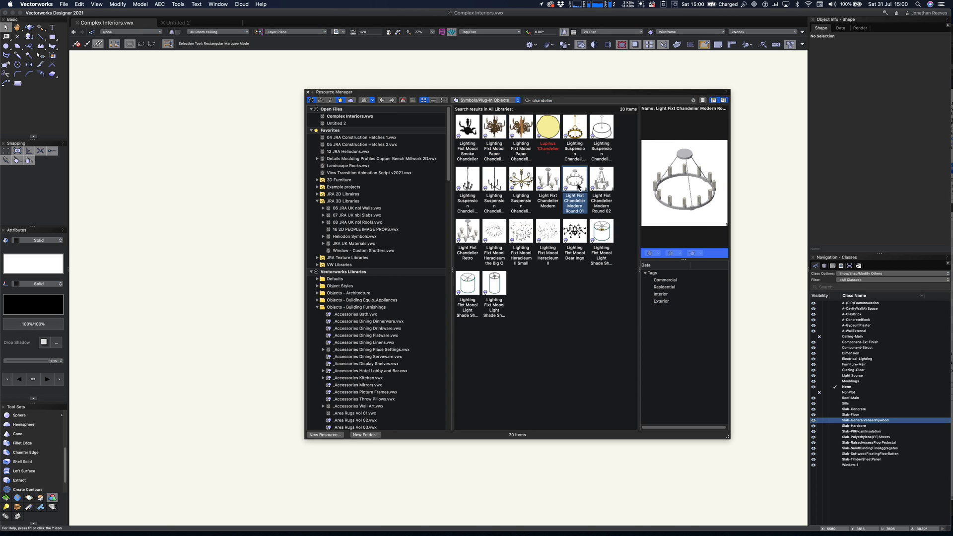
pyautogui.doubleClick(575, 186)
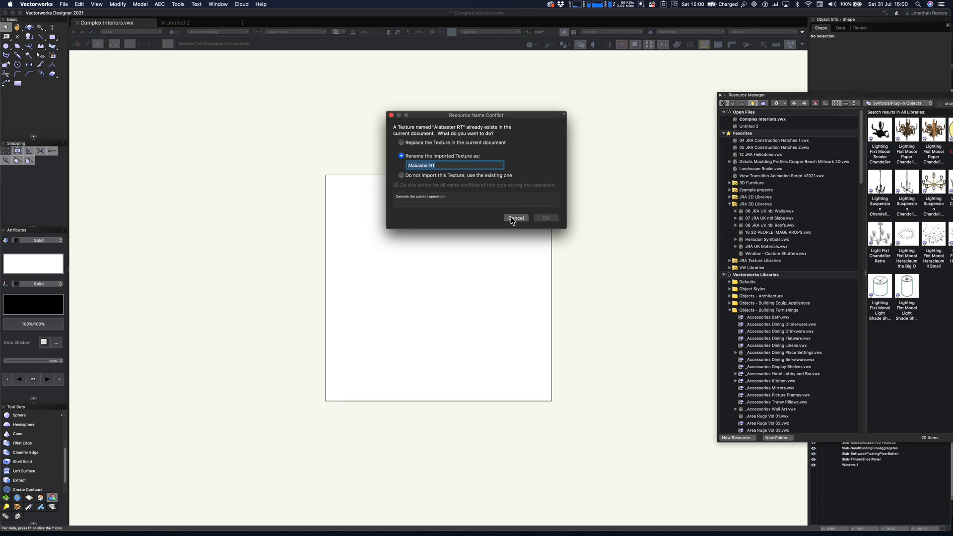
pyautogui.click(542, 219)
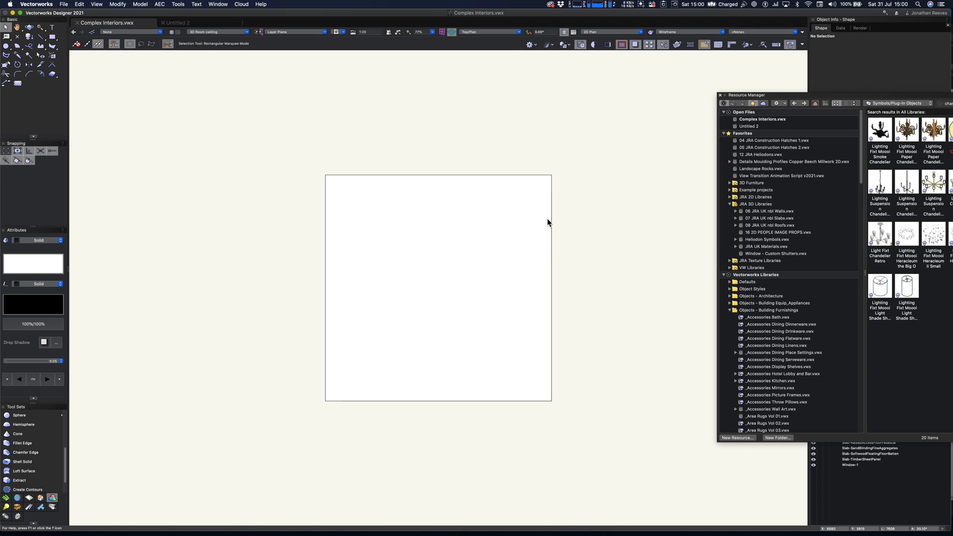
pyautogui.click(438, 287)
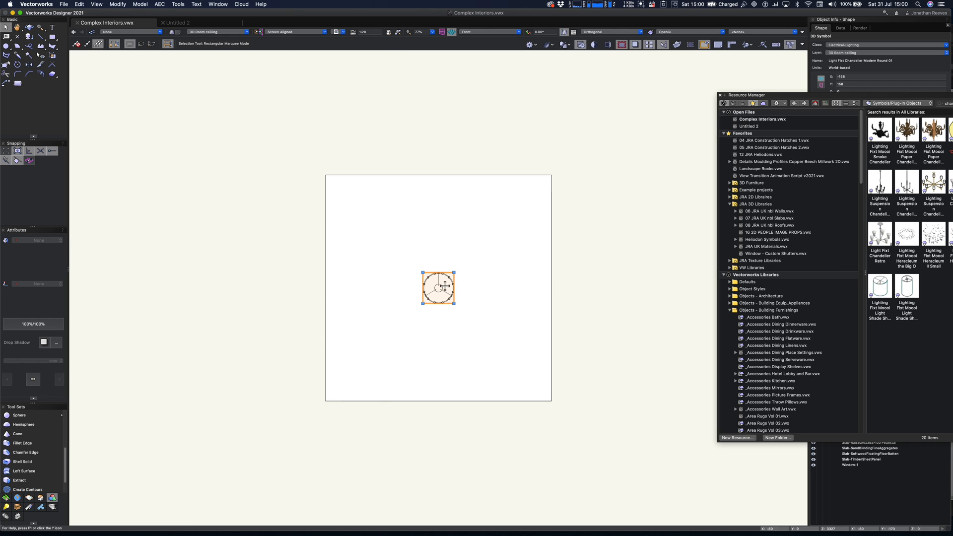
pyautogui.scroll(4, 496, 308)
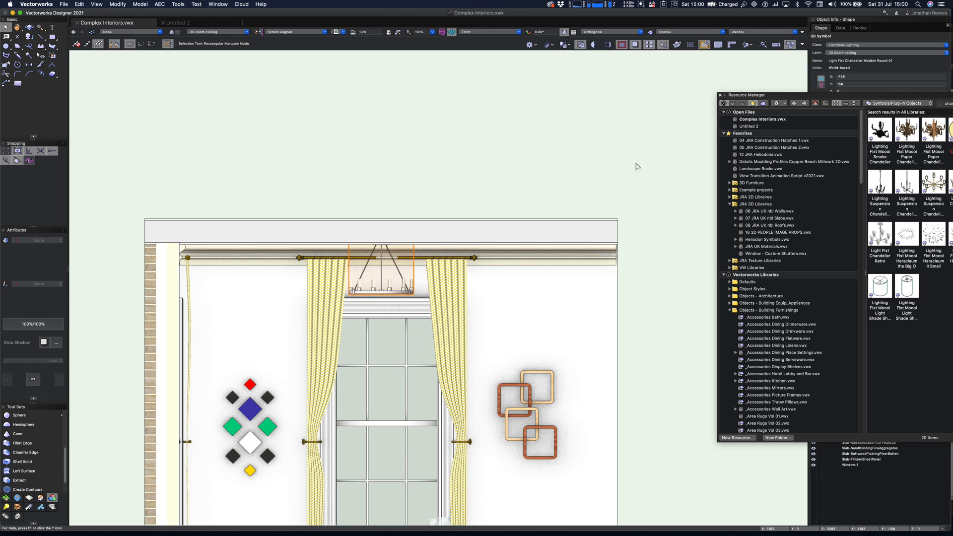
pyautogui.click(720, 95)
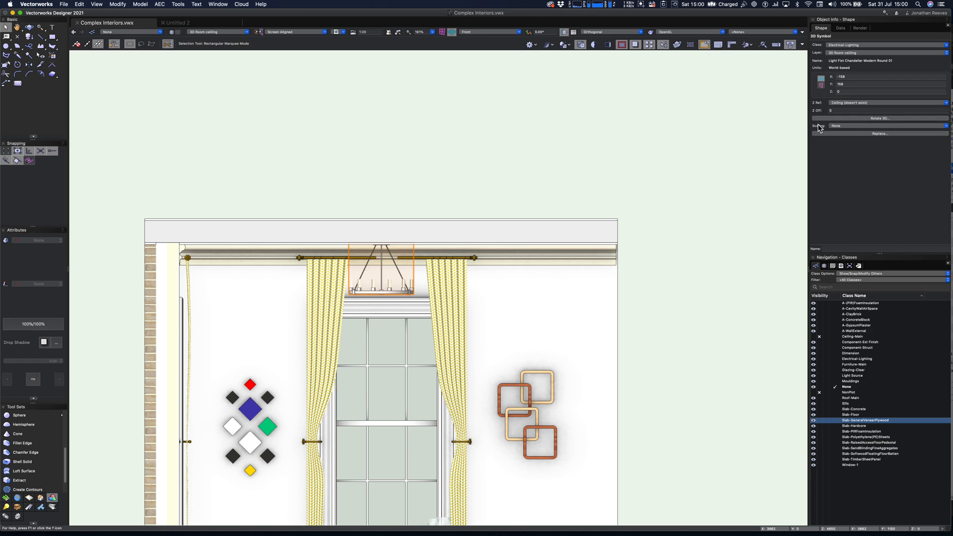
# Step: Scale the chandelier symbol symmetrically by a factor of 2
pyautogui.click(855, 126)
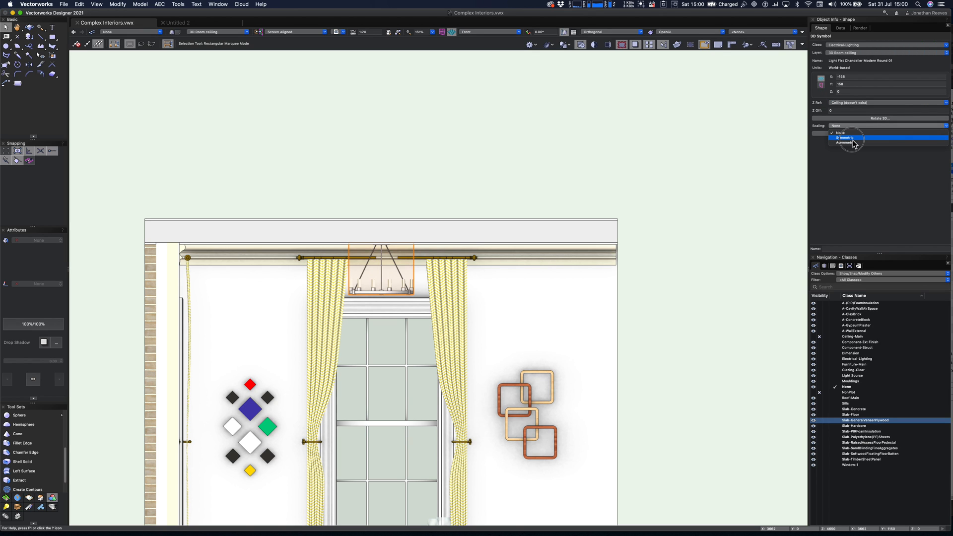
pyautogui.click(850, 137)
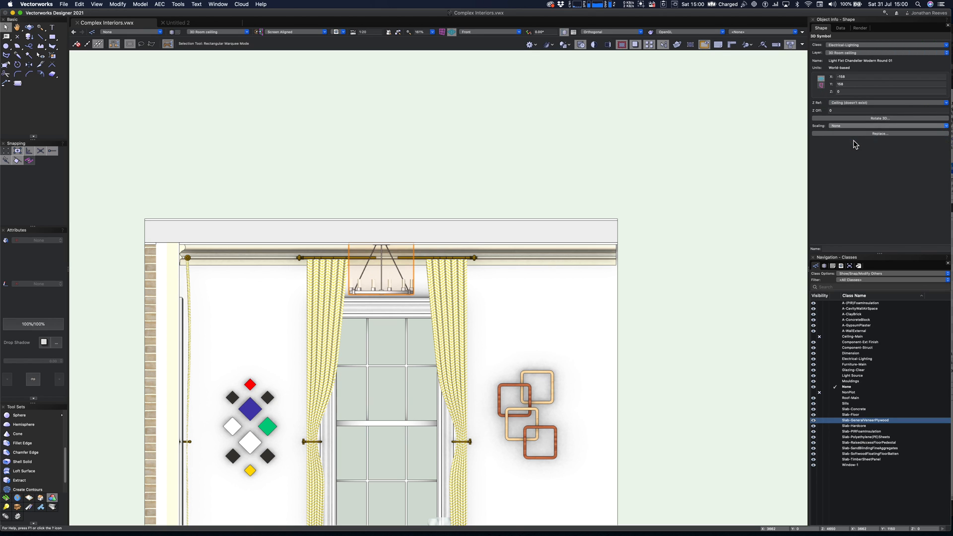
pyautogui.write('2')
pyautogui.press('Return')
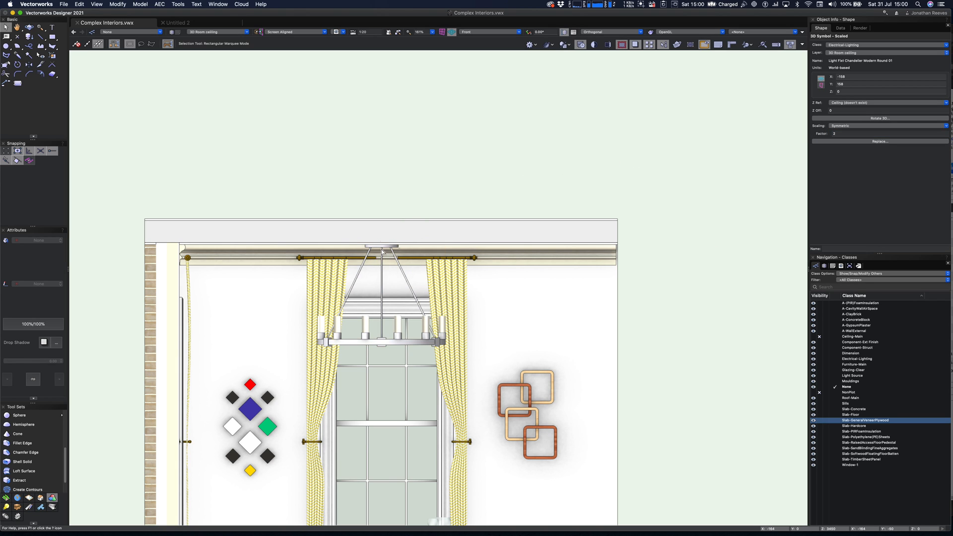
pyautogui.click(396, 243)
pyautogui.scroll(-5, 380, 247)
pyautogui.keyDown('shift'); pyautogui.moveTo(381, 247); pyautogui.dragTo(396, 352, button='middle'); pyautogui.keyUp('shift')
# Step: Make 3D Room Tutorial the active design layer and hide the 3D Room ceiling layer
pyautogui.click(824, 267)
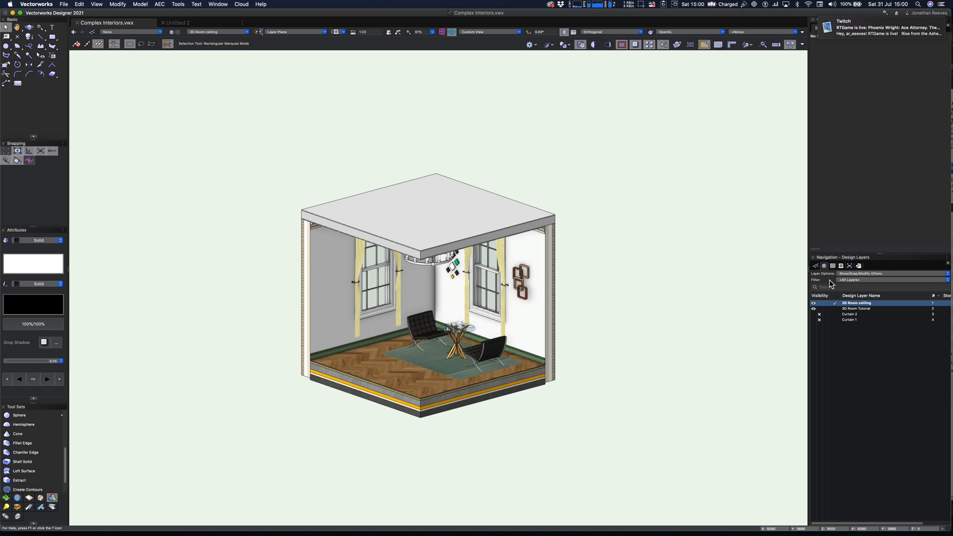
pyautogui.click(835, 308)
pyautogui.click(819, 302)
pyautogui.click(705, 242)
pyautogui.press('c')
pyautogui.moveTo(267, 153); pyautogui.dragTo(575, 454)
pyautogui.keyDown('super'); pyautogui.moveTo(481, 318); pyautogui.dragTo(437, 348, button='middle'); pyautogui.keyUp('super')
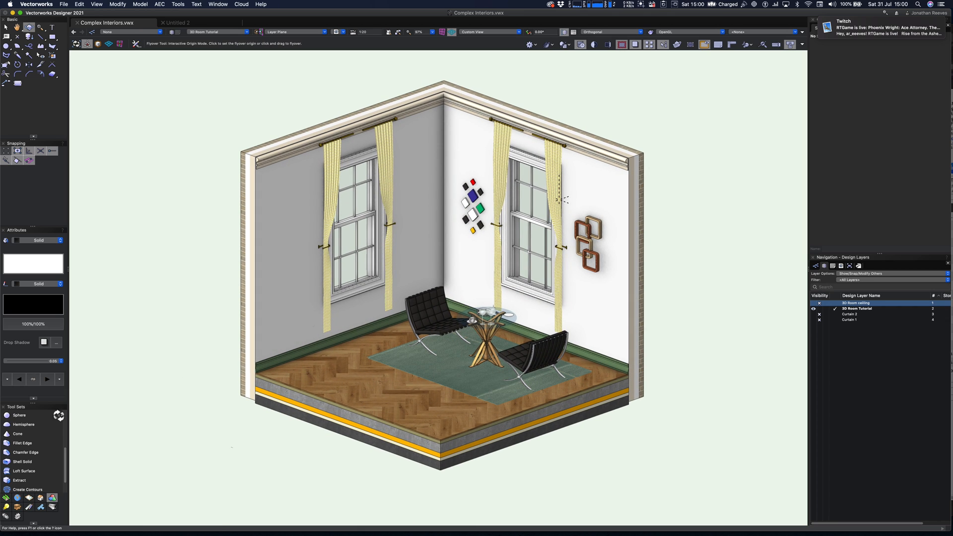
# Step: Detach the Visualization tool set and use Translate View and Walkthrough to frame an interior perspective facing the corner between the windows
pyautogui.click(6, 506)
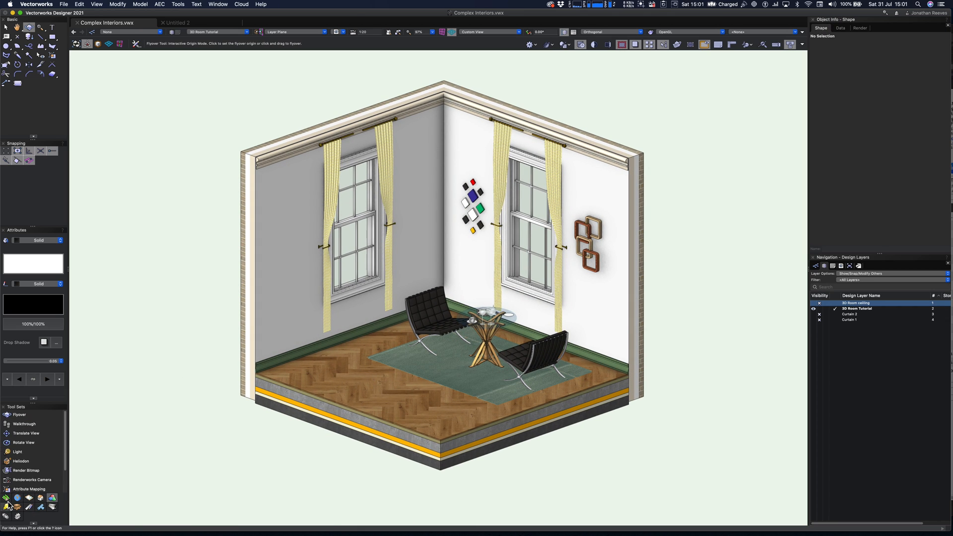
pyautogui.moveTo(29, 484); pyautogui.dragTo(86, 248)
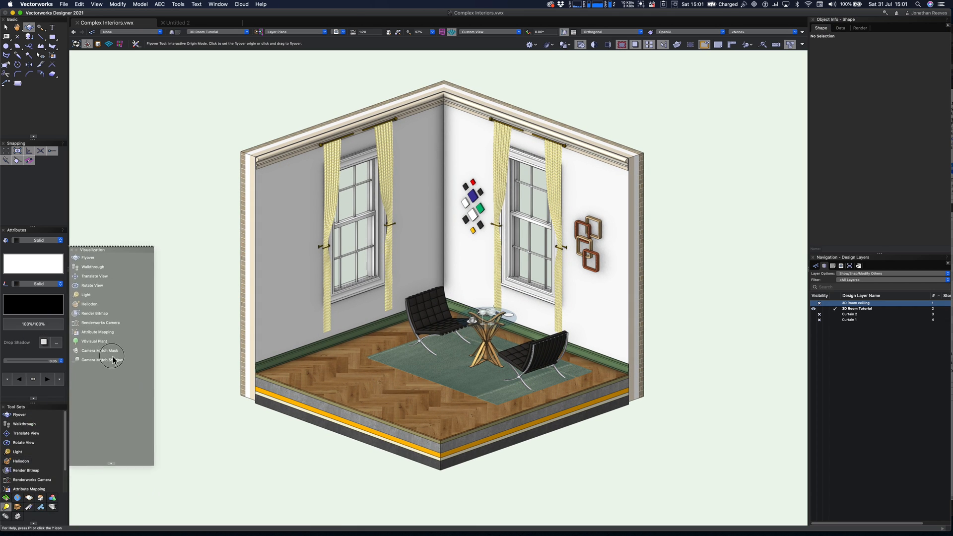
pyautogui.click(101, 272)
pyautogui.moveTo(500, 372); pyautogui.dragTo(512, 367)
pyautogui.click(101, 262)
pyautogui.moveTo(441, 282); pyautogui.dragTo(441, 283)
pyautogui.hotkey('shift', 'c')
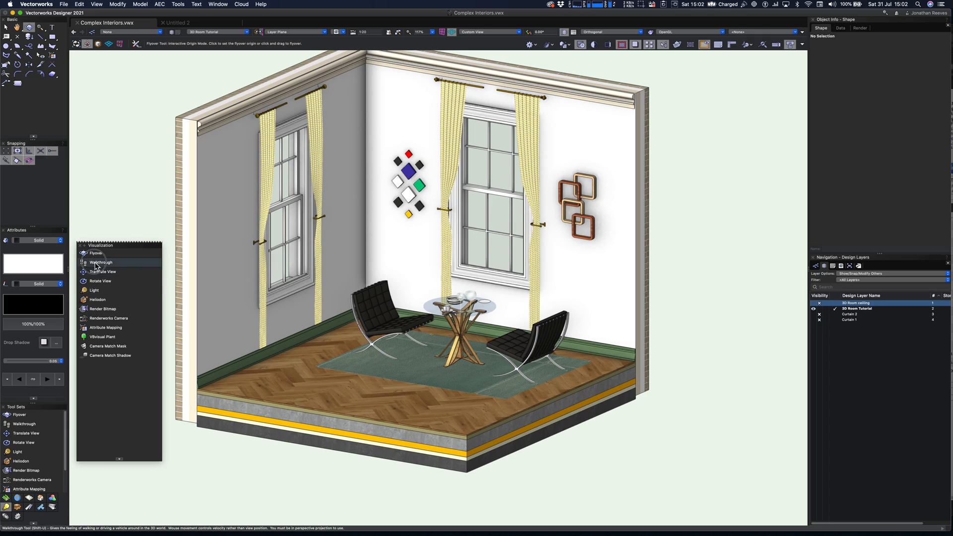
pyautogui.click(96, 263)
pyautogui.moveTo(356, 290); pyautogui.dragTo(442, 269)
pyautogui.hotkey('shift', 'c')
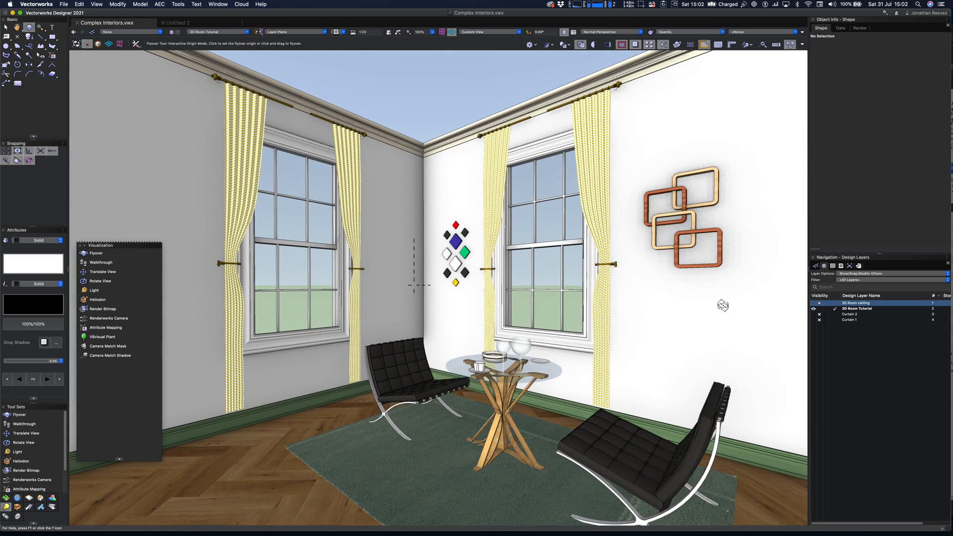
# Step: Show the 3D Room ceiling layer again and dismiss the detached Visualization tool set
pyautogui.click(814, 302)
pyautogui.press('x')
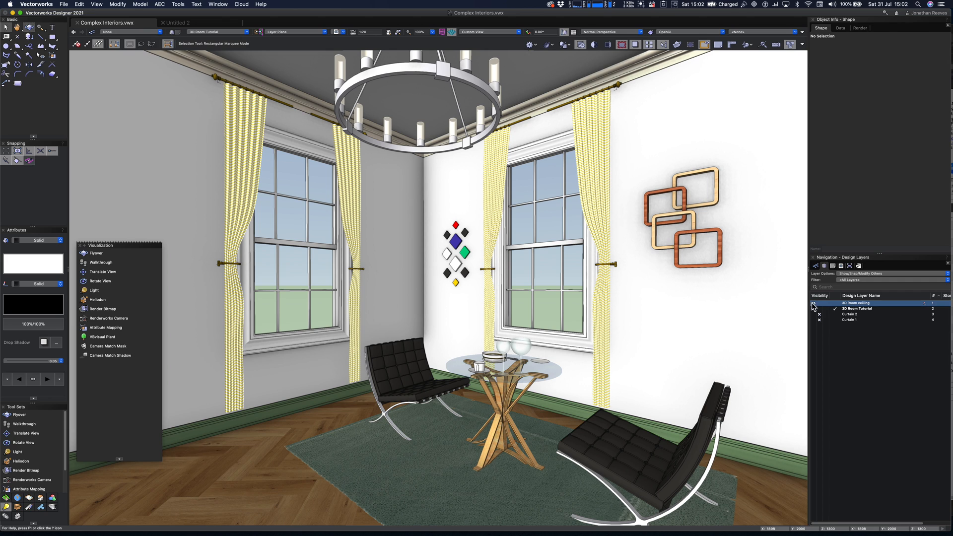
pyautogui.click(79, 246)
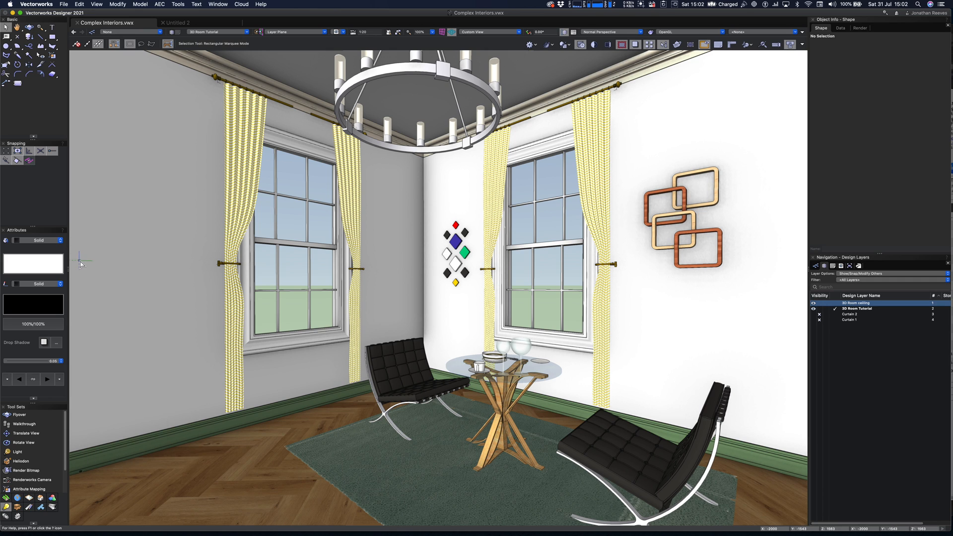
# Step: Begin a viewport of the interior perspective on a new sheet layer numbered 01 and titled Presentation
pyautogui.click(98, 5)
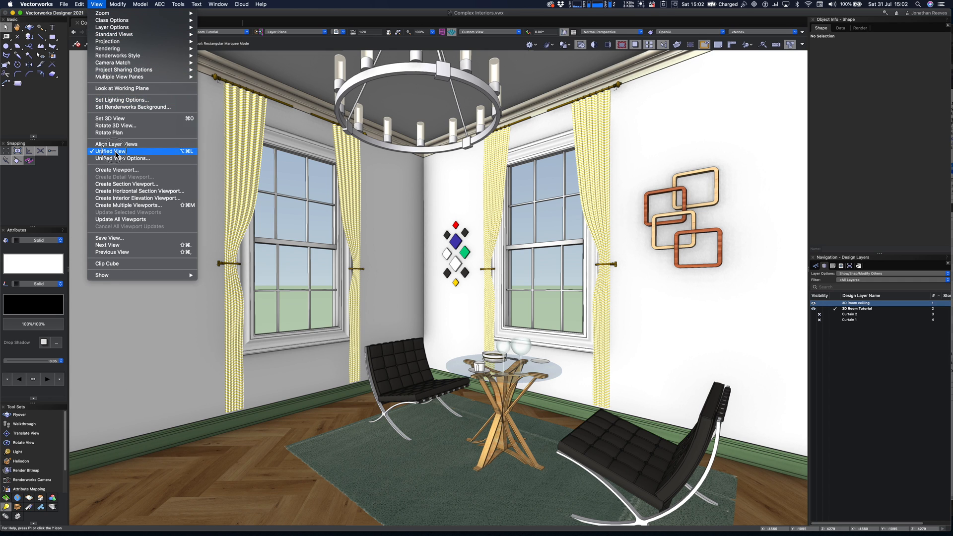
pyautogui.click(118, 171)
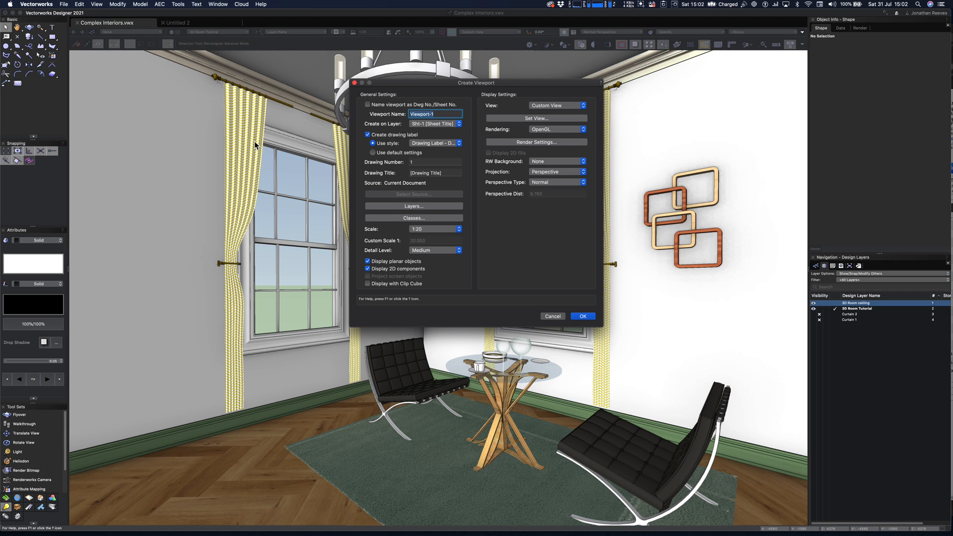
pyautogui.click(429, 124)
pyautogui.click(430, 106)
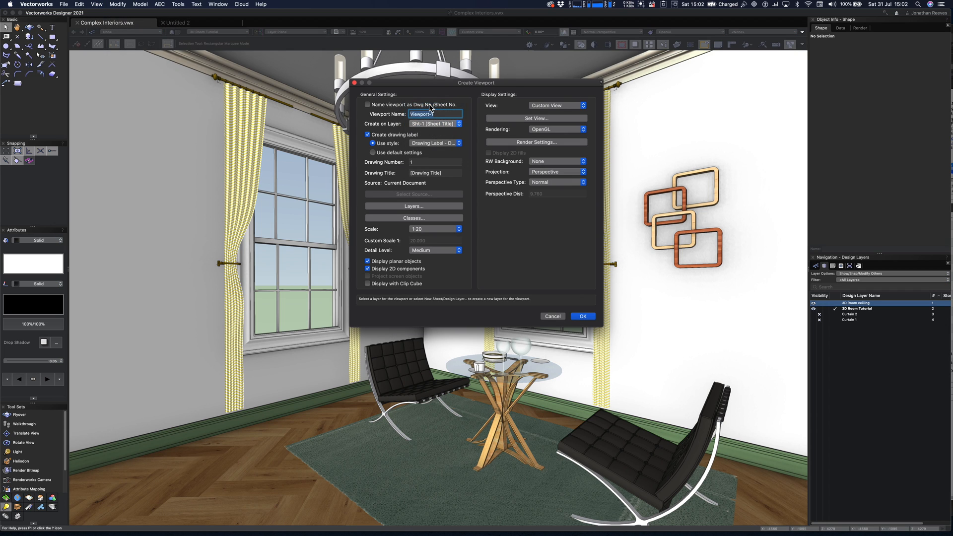
pyautogui.press('Tab')
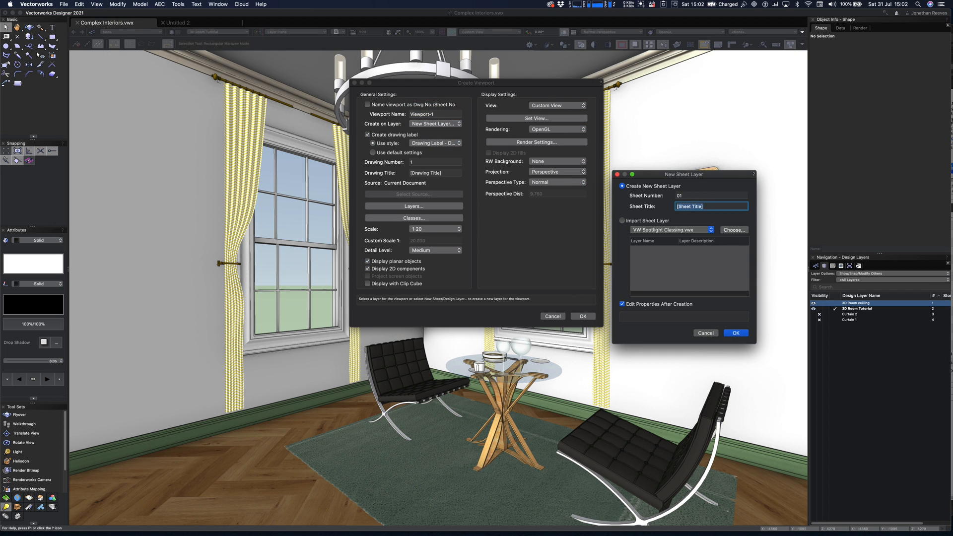
pyautogui.write('Presentation')
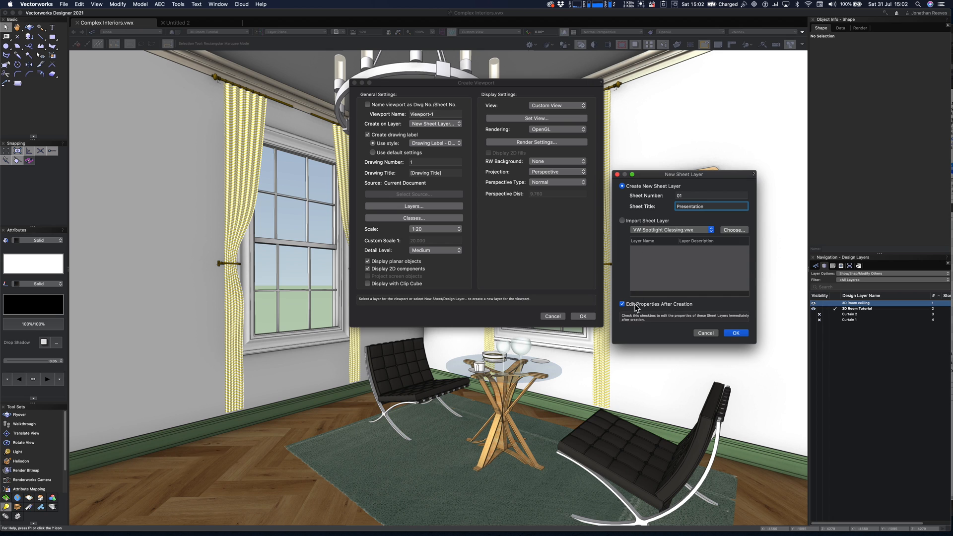
pyautogui.press('Return')
# Step: Set the Presentation sheet layer's resolution to 300 DPI and create the viewport on it
pyautogui.doubleClick(376, 239)
pyautogui.write('300')
pyautogui.press('Return')
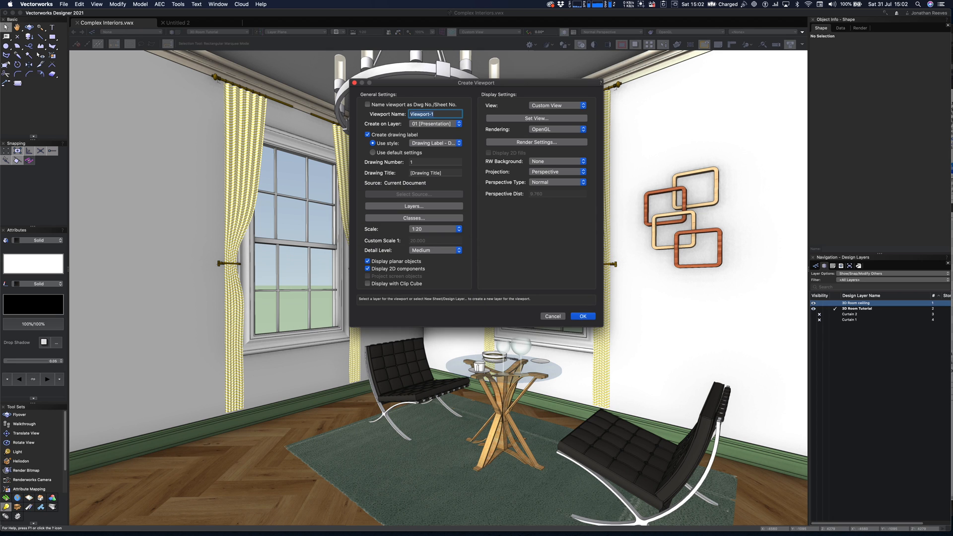
pyautogui.press('Return')
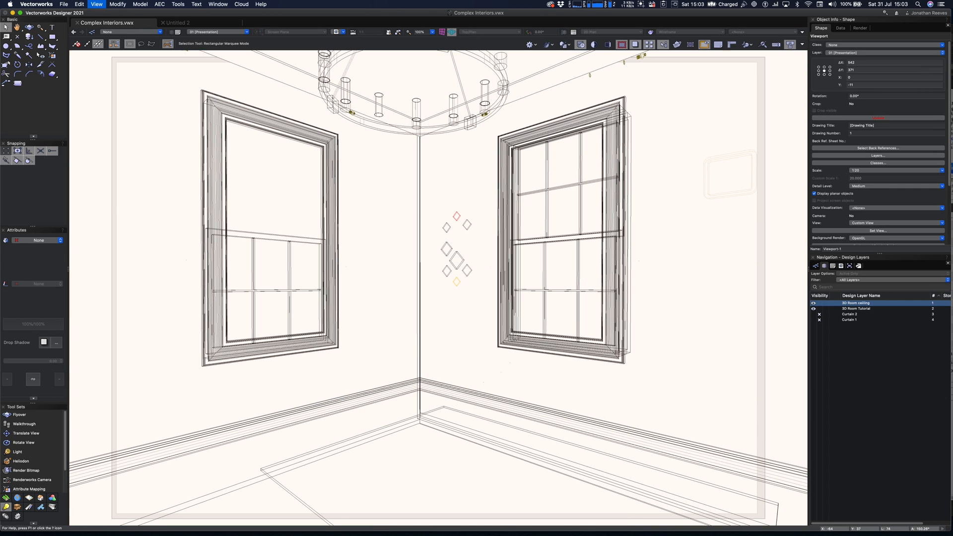
# Step: Set the viewport to a custom scale of 1:35 and update its rendering
pyautogui.click(881, 174)
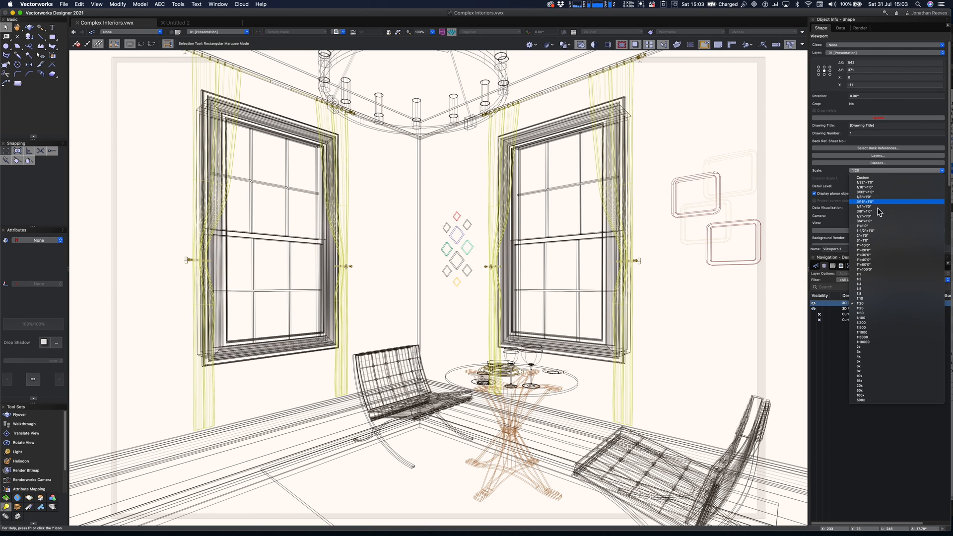
pyautogui.click(872, 309)
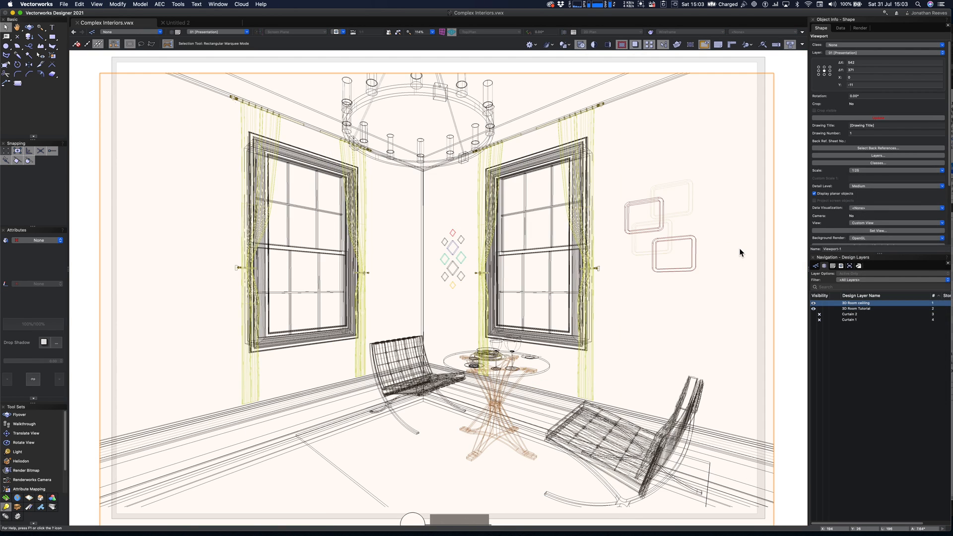
pyautogui.click(866, 170)
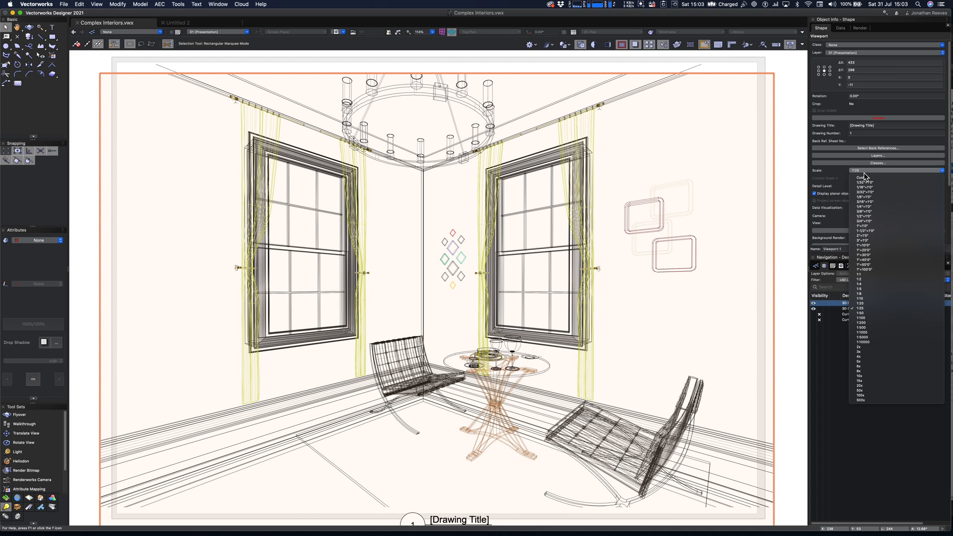
pyautogui.click(865, 176)
pyautogui.click(865, 178)
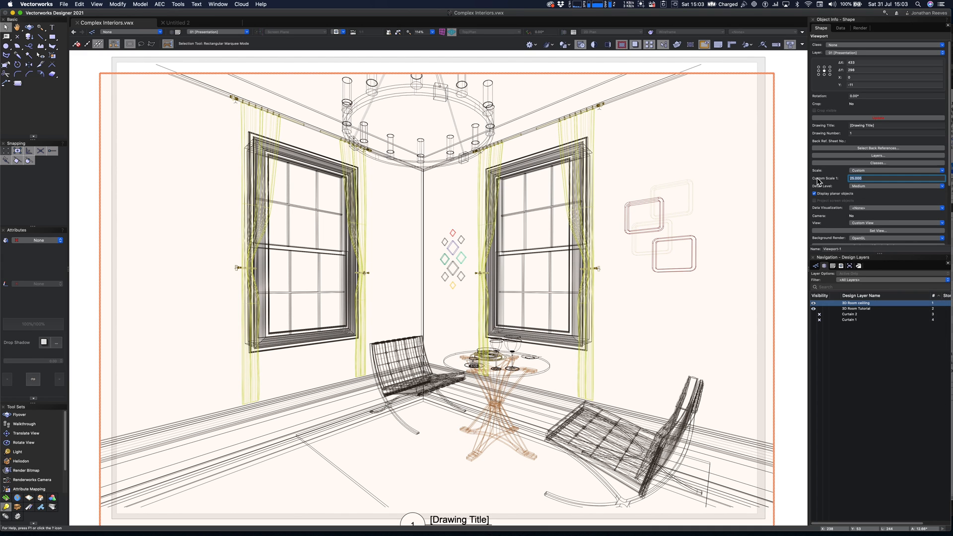
pyautogui.write('35')
pyautogui.press('Return')
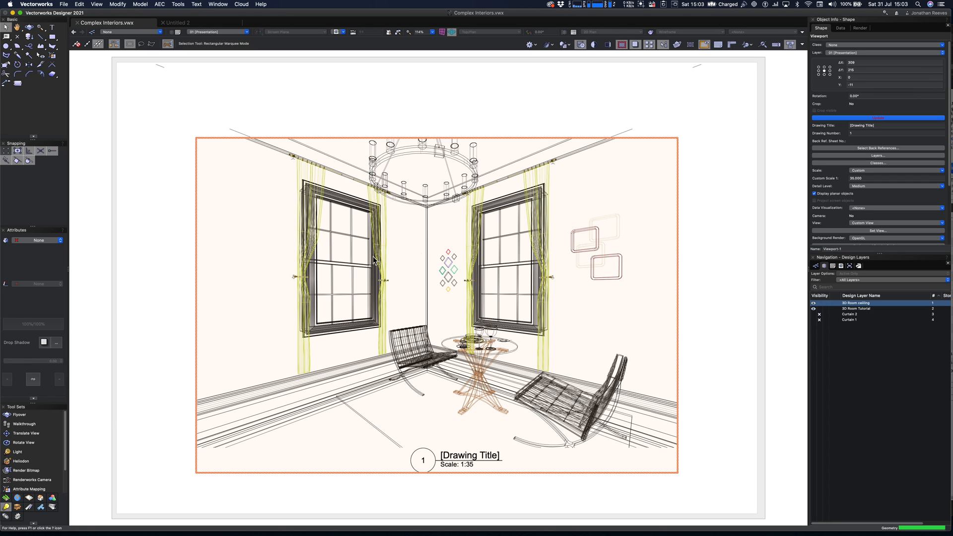
pyautogui.click(705, 226)
# Step: Edit the viewport's annotations and move the drawing label below the lower-left corner of the room image
pyautogui.doubleClick(462, 467)
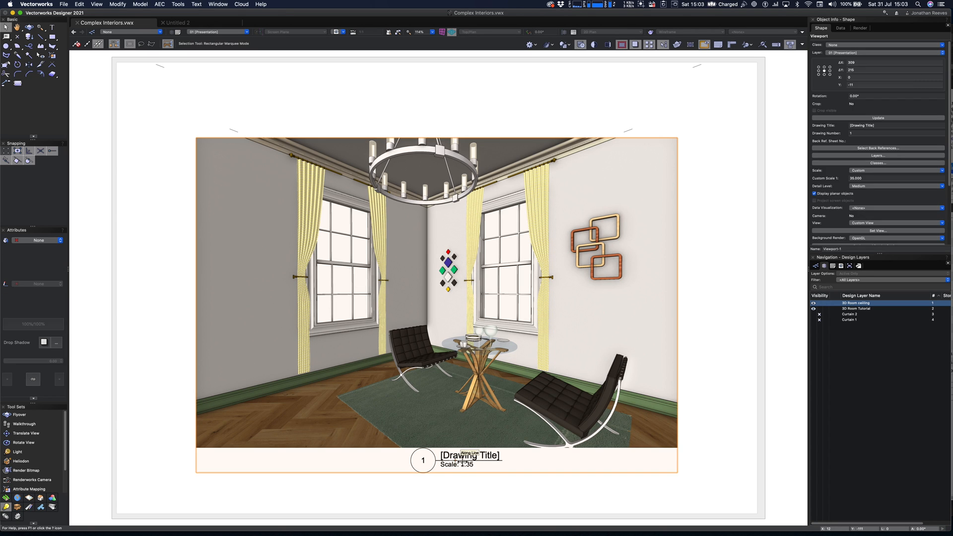
pyautogui.click(433, 122)
pyautogui.press('Return')
pyautogui.moveTo(450, 465); pyautogui.dragTo(226, 463)
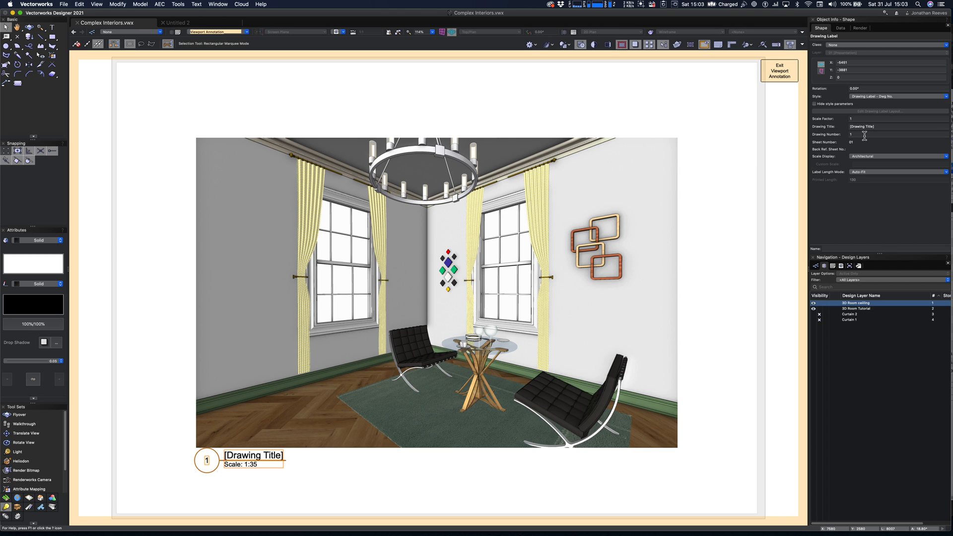
# Step: Set the drawing label's scale factor to 0.5 and its title to Perspective 1, then leave annotation editing
pyautogui.click(857, 119)
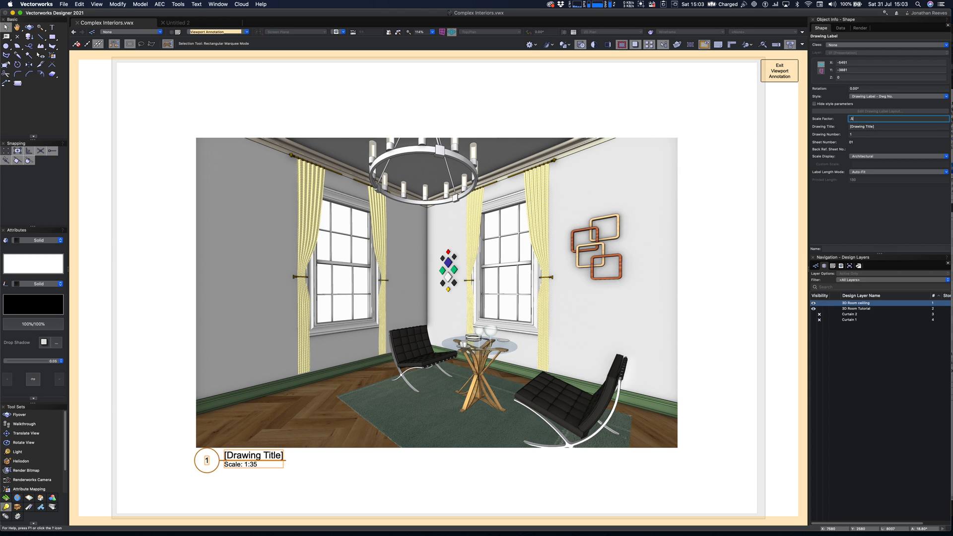
pyautogui.write('.5')
pyautogui.press('Return')
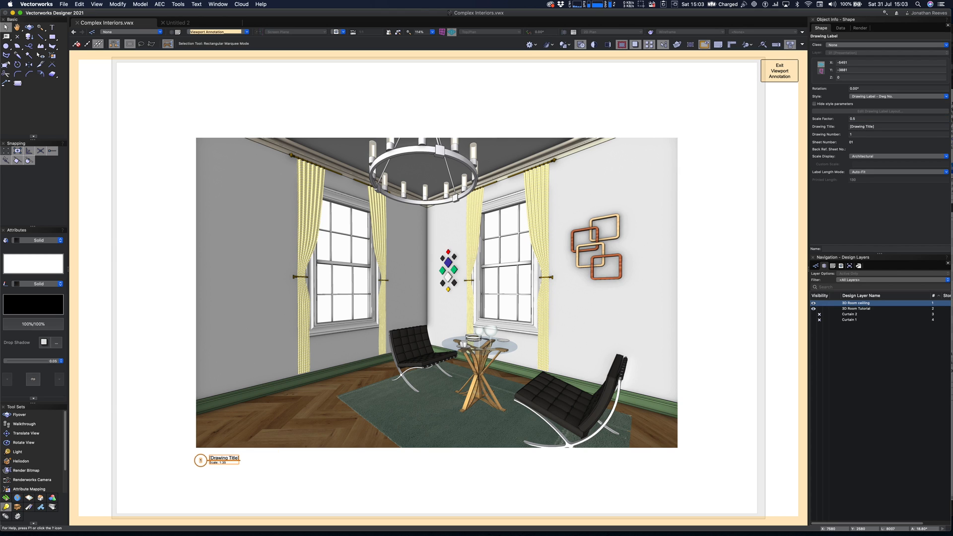
pyautogui.click(879, 127)
pyautogui.press('Return')
pyautogui.click(691, 265)
pyautogui.click(786, 75)
pyautogui.click(653, 199)
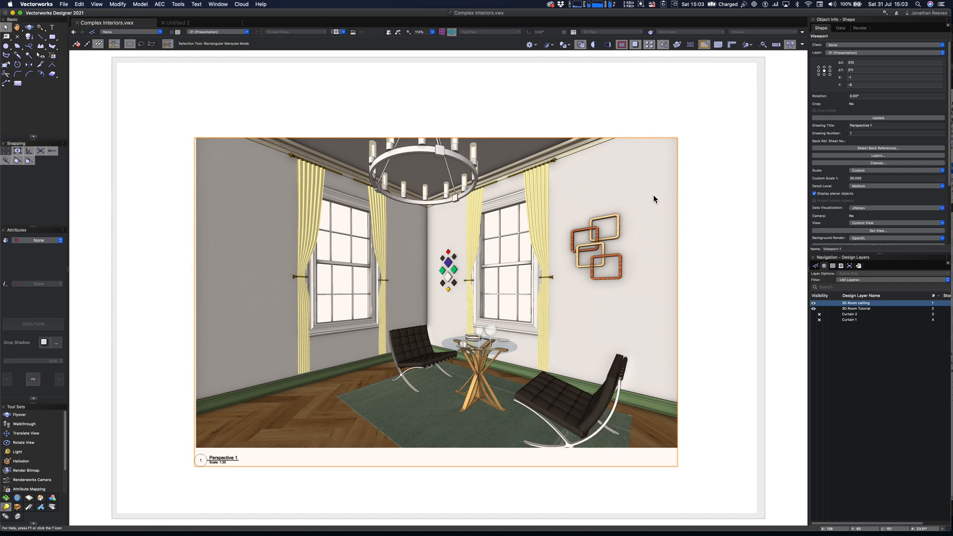
pyautogui.click(720, 237)
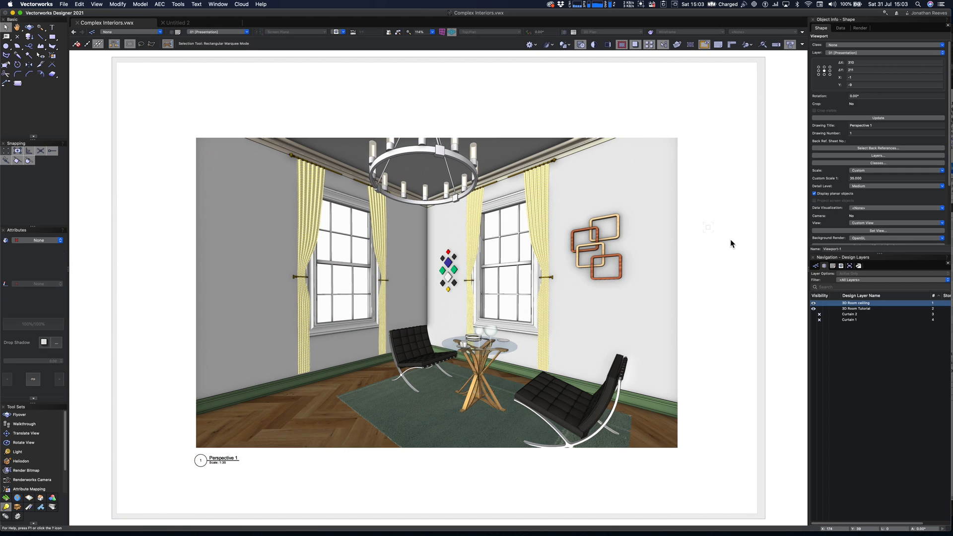
# Step: Return to the 3D Room Tutorial design layer and show the whole room in the Right Isometric view
pyautogui.click(839, 310)
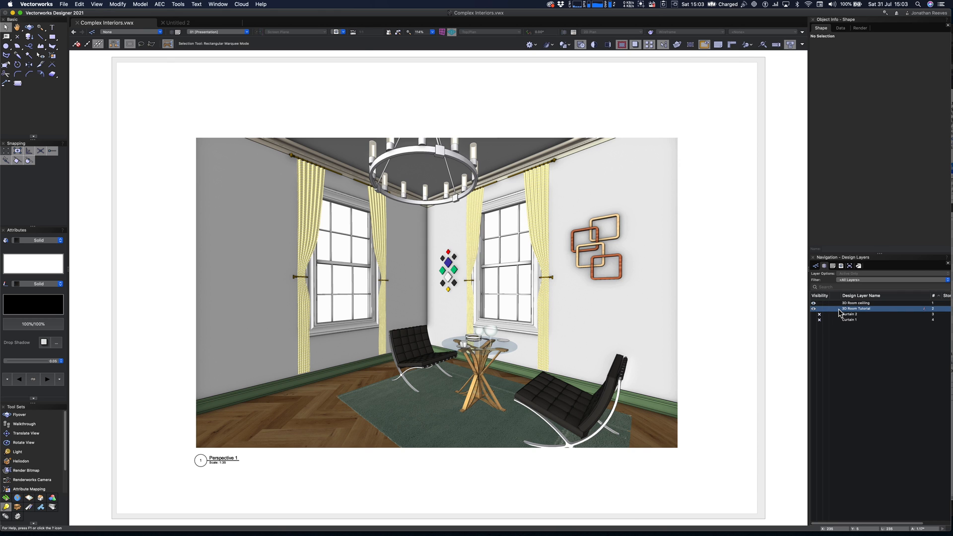
pyautogui.click(838, 310)
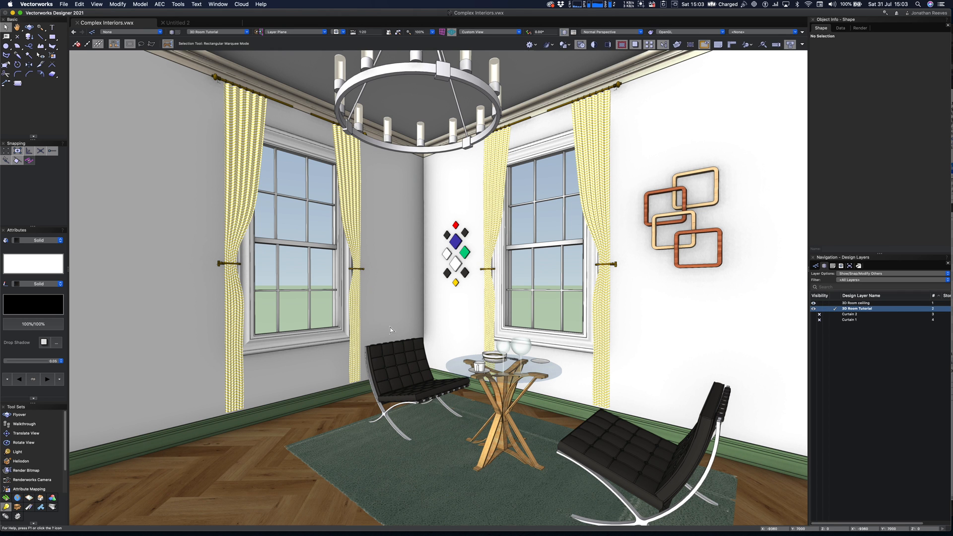
pyautogui.press('super+3')
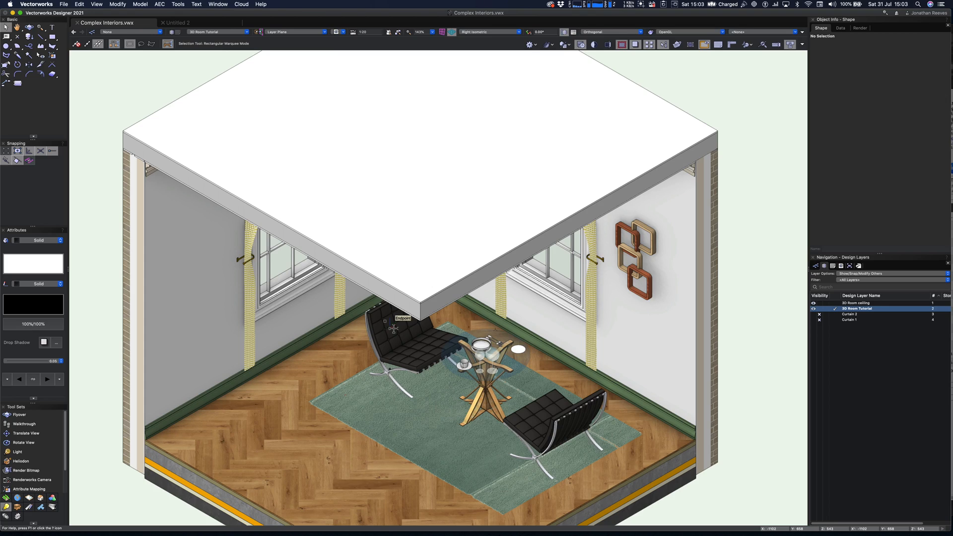
pyautogui.press('super+6')
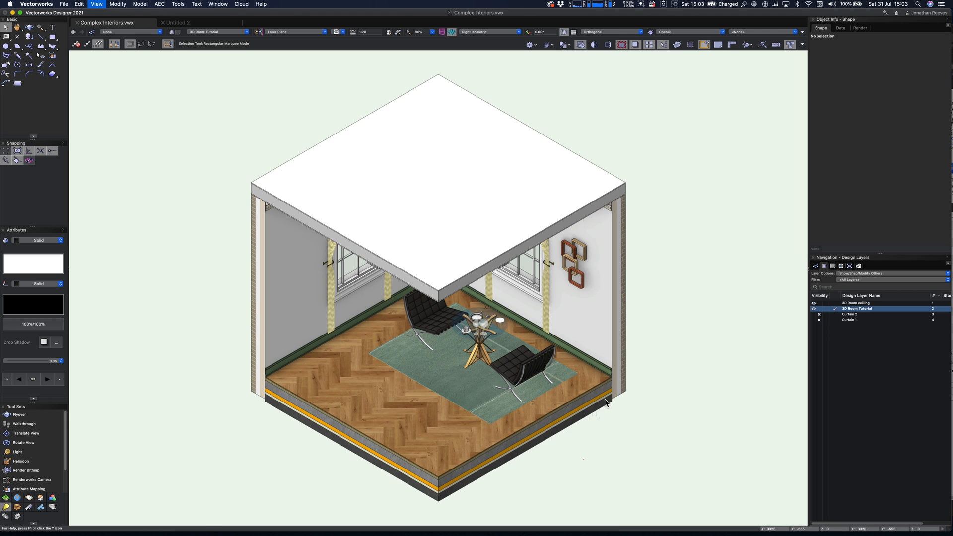
# Step: Enable the Clip Cube and push its top face down far enough to cut the ceiling slab off the room
pyautogui.click(677, 46)
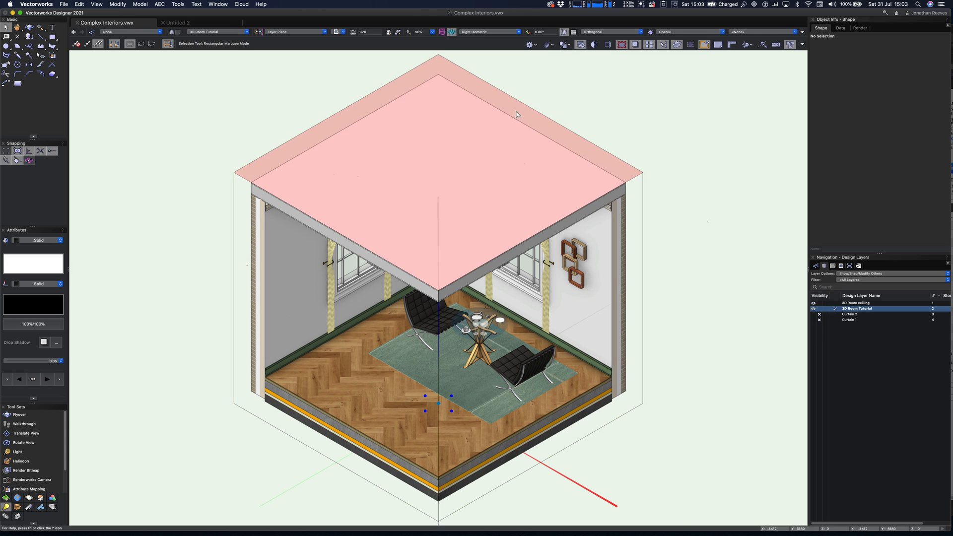
pyautogui.click(520, 103)
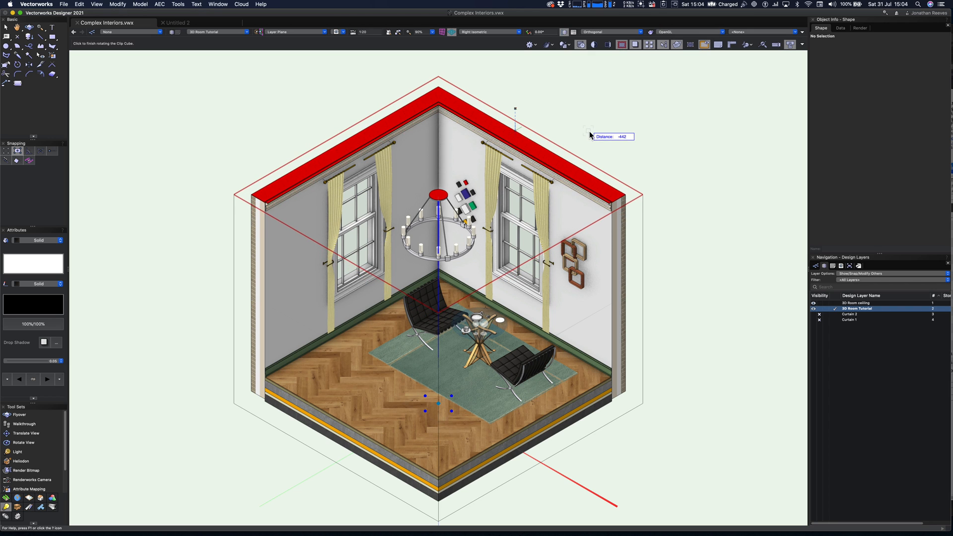
pyautogui.click(590, 132)
pyautogui.click(665, 135)
# Step: Set the projection to Normal Perspective and orbit the clipped room to a custom view into the corner
pyautogui.click(98, 3)
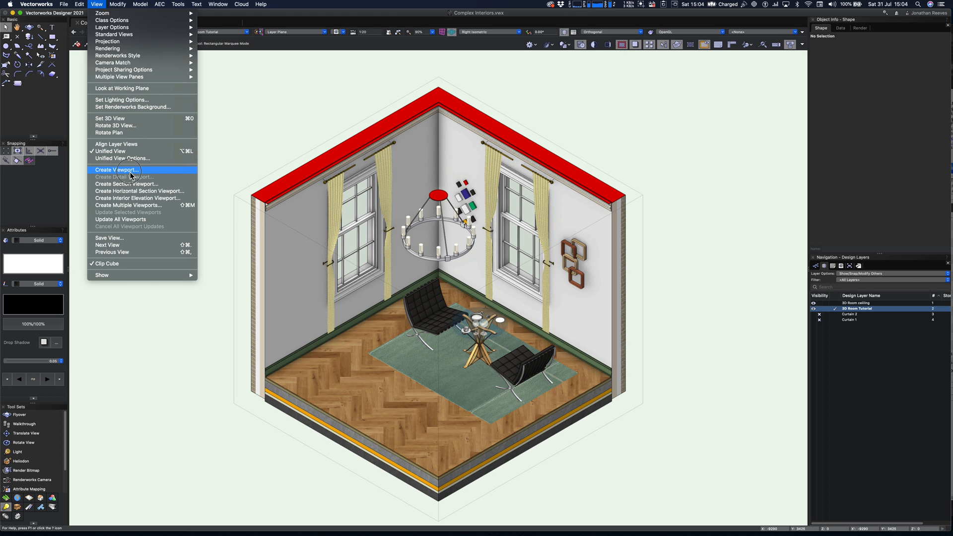
pyautogui.press('Escape')
pyautogui.click(612, 32)
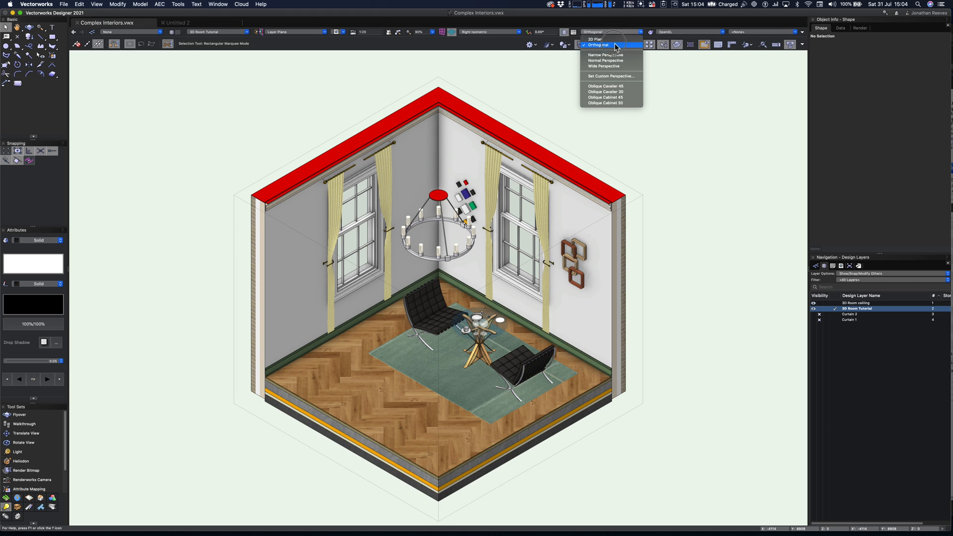
pyautogui.click(610, 61)
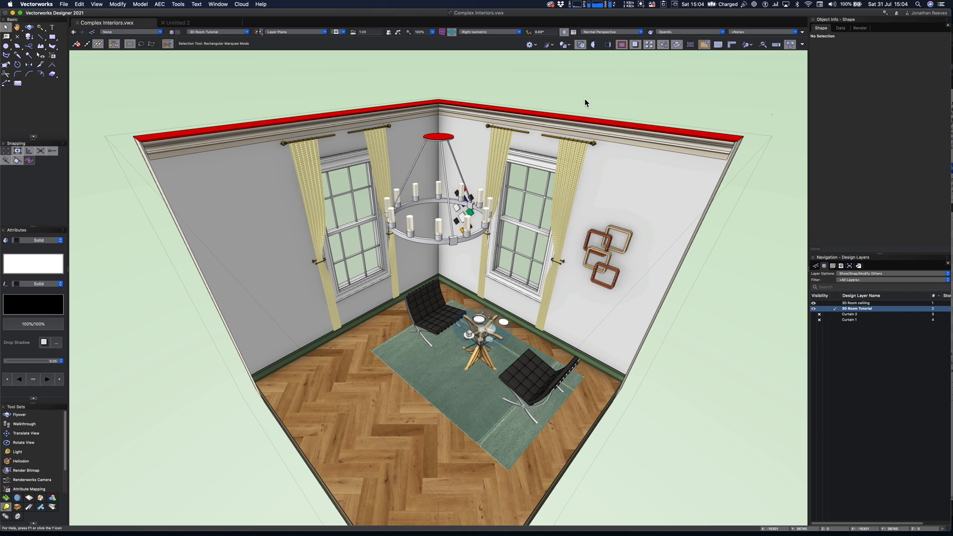
pyautogui.keyDown('ctrl'); pyautogui.moveTo(480, 337); pyautogui.dragTo(295, 161, button='middle'); pyautogui.keyUp('ctrl')
# Step: Begin a viewport of the clipped perspective on a new sheet layer numbered 02 and titled Sheet 2
pyautogui.click(97, 4)
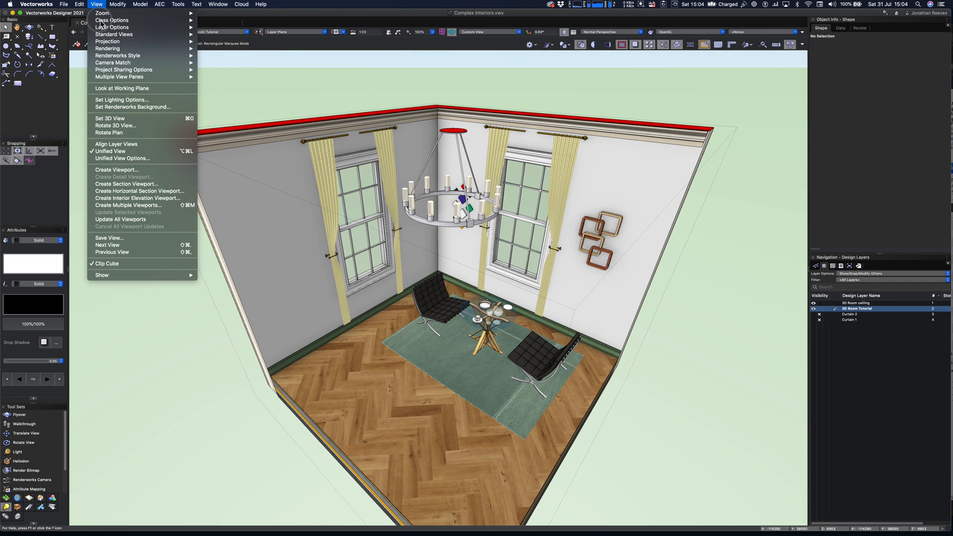
pyautogui.click(143, 169)
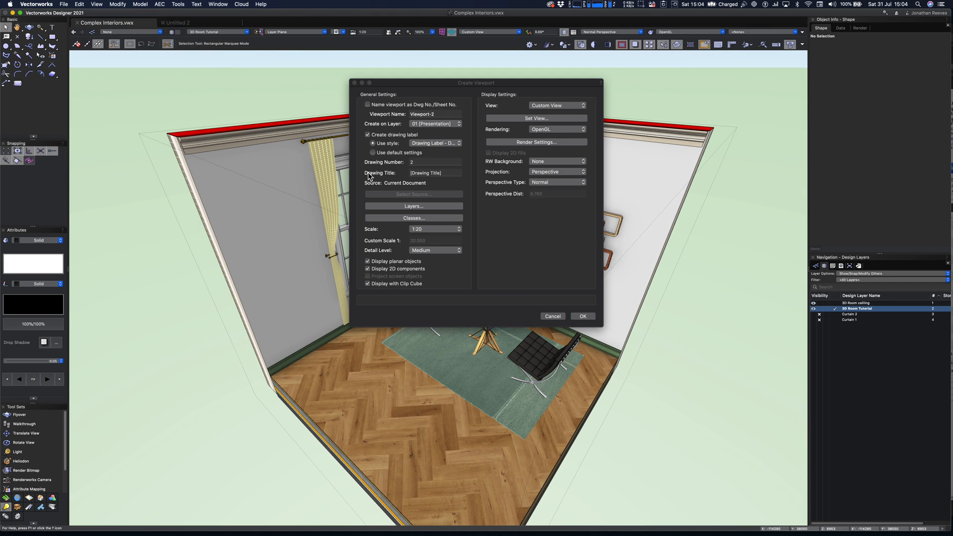
pyautogui.click(441, 123)
pyautogui.click(433, 99)
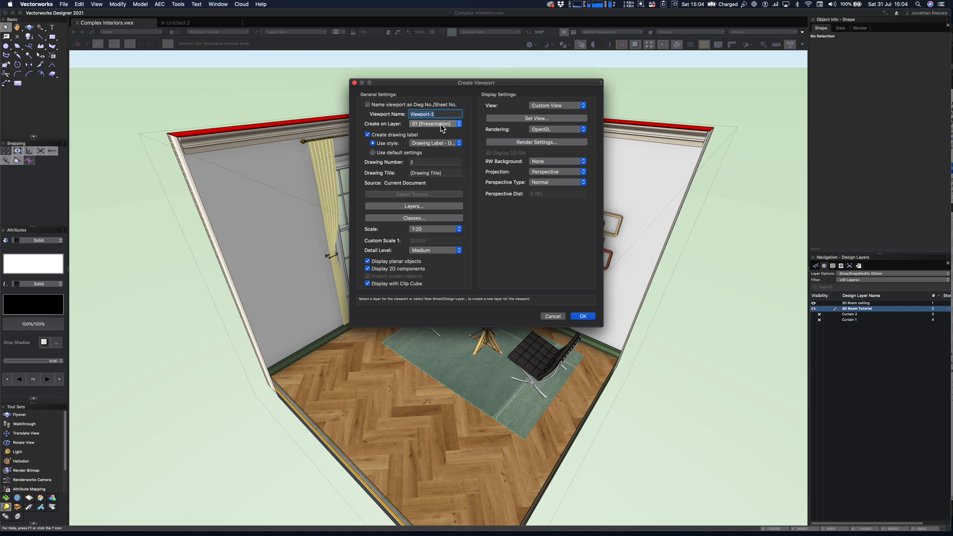
pyautogui.press('Tab')
pyautogui.write('Sh')
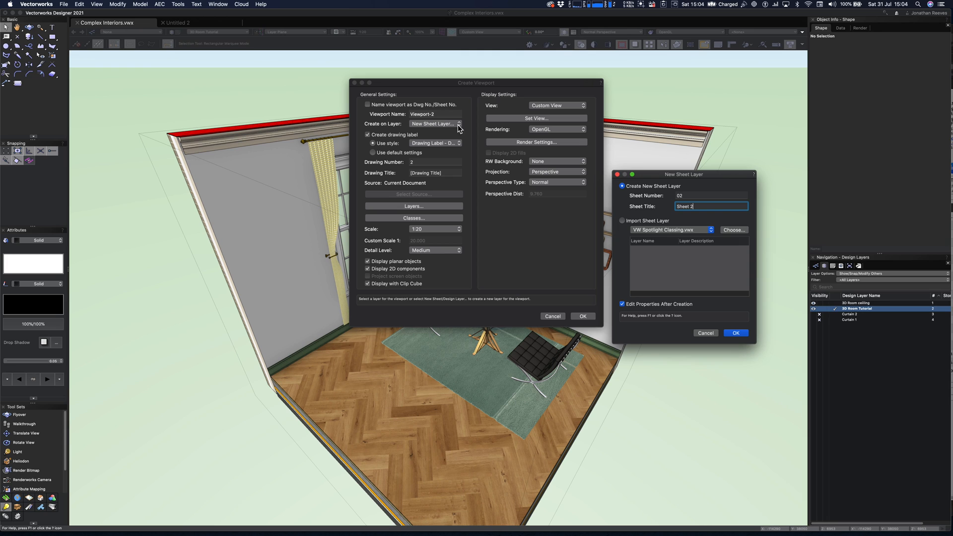
pyautogui.press('Return')
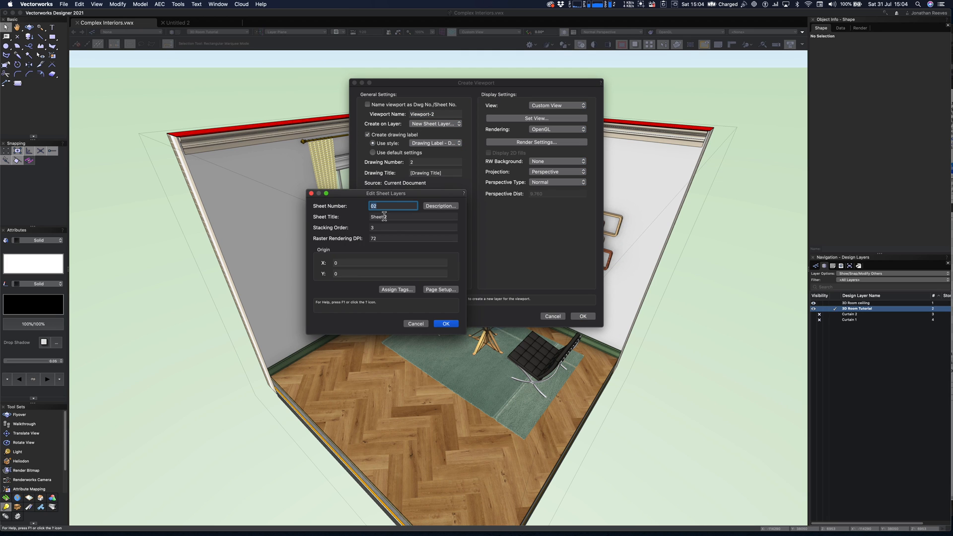
# Step: Set the new sheet's raster rendering resolution to 300 DPI and create the viewport without a drawing label
pyautogui.click(395, 238)
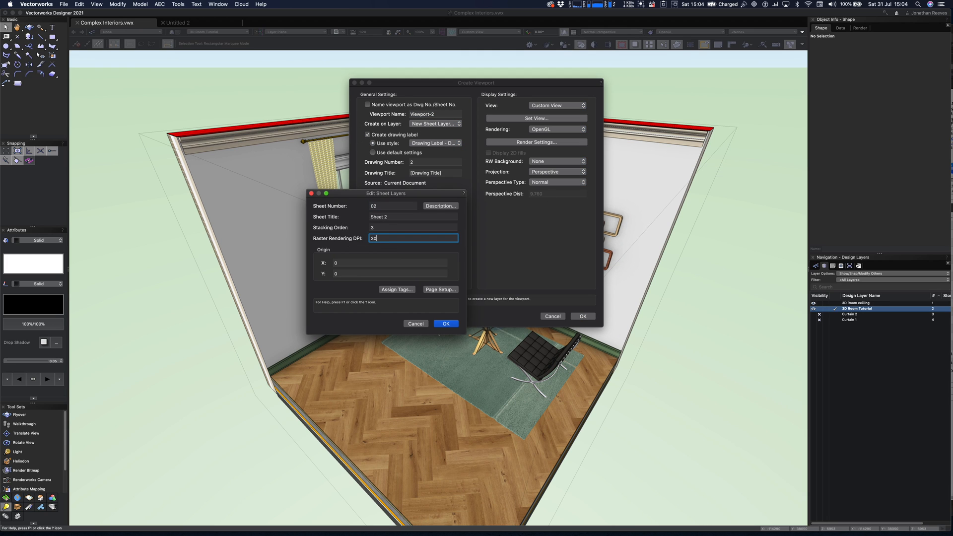
pyautogui.write('300')
pyautogui.press('Return')
pyautogui.click(368, 134)
pyautogui.press('Return')
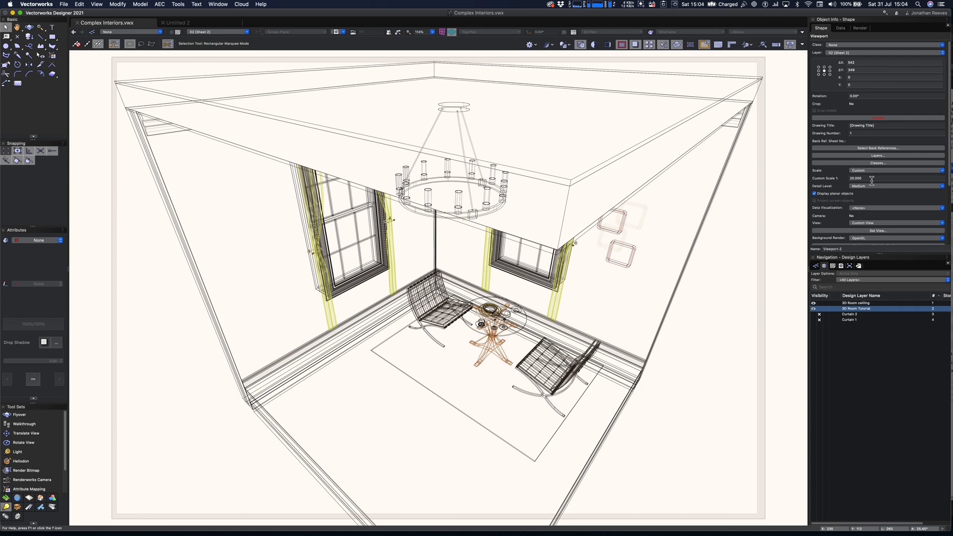
# Step: Set the clipped perspective viewport to a custom scale of 1:35 and update its rendering
pyautogui.click(872, 179)
pyautogui.press('Return')
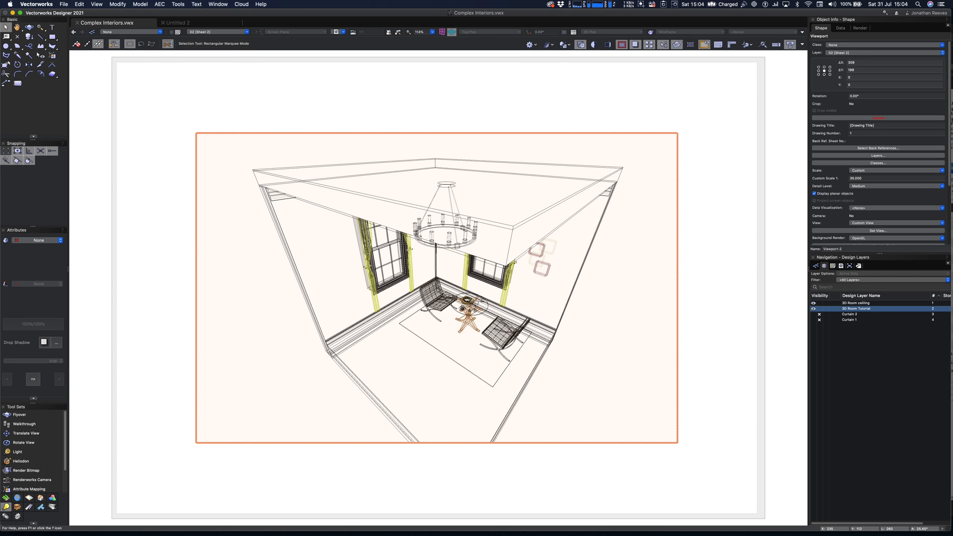
pyautogui.click(855, 118)
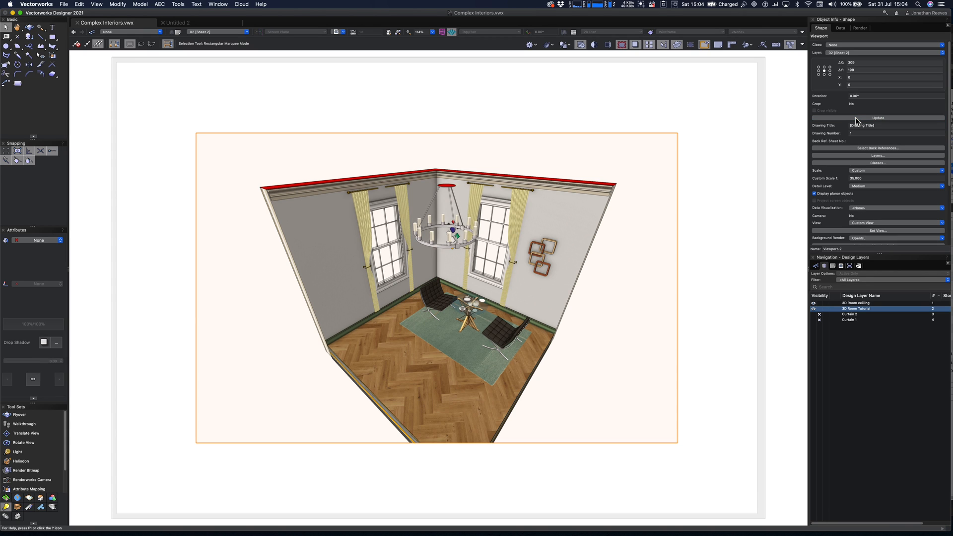
pyautogui.click(717, 202)
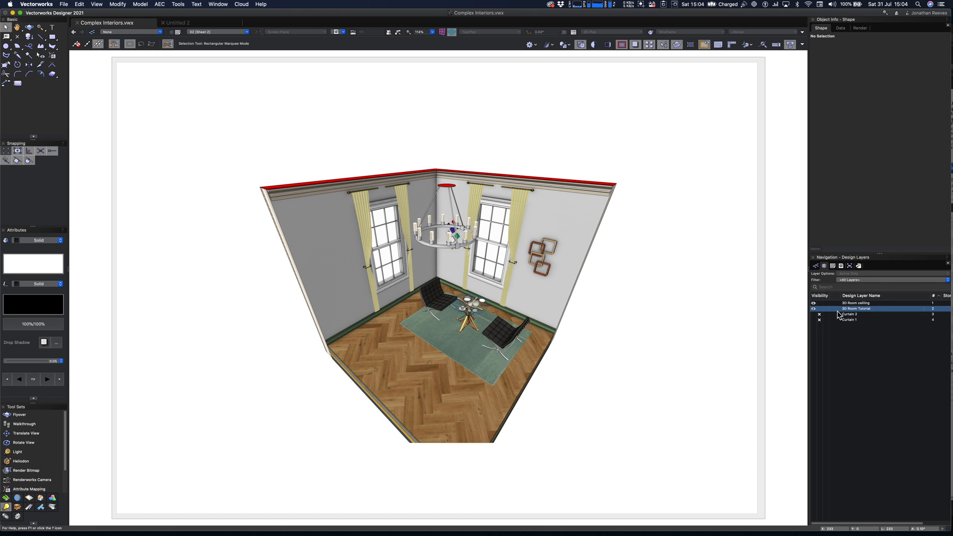
# Step: Return to the 3D Room Tutorial design layer, switch to the Front view and turn off the Clip Cube
pyautogui.press('super+comma')
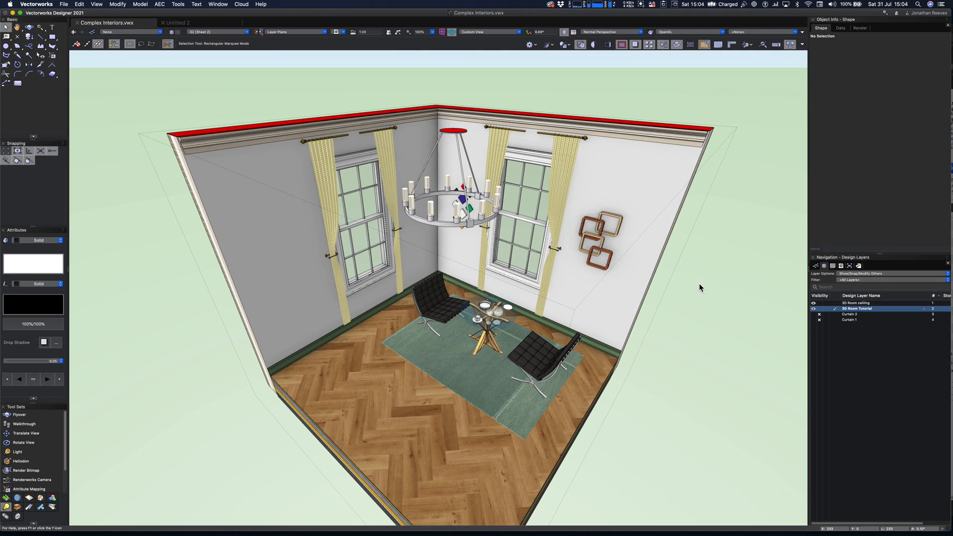
pyautogui.press('2')
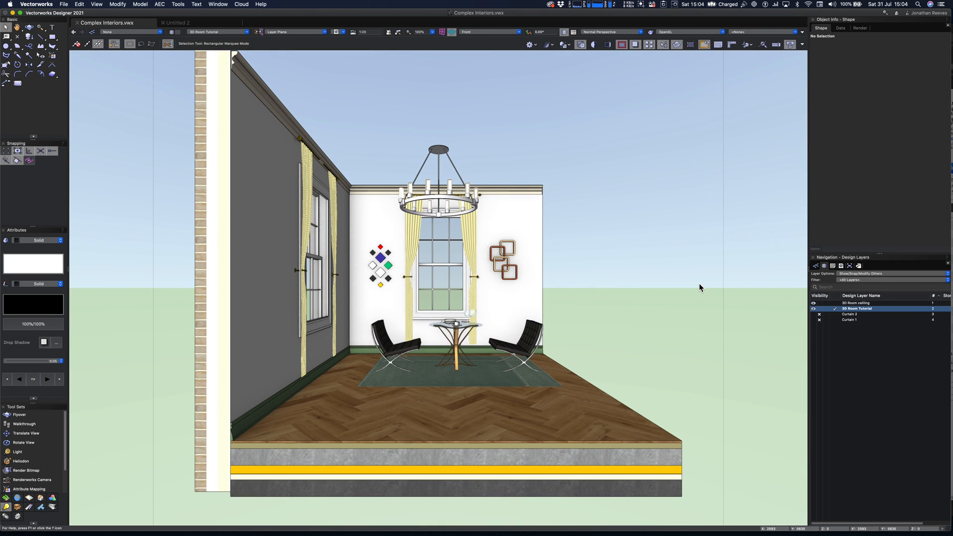
pyautogui.click(98, 4)
pyautogui.click(406, 73)
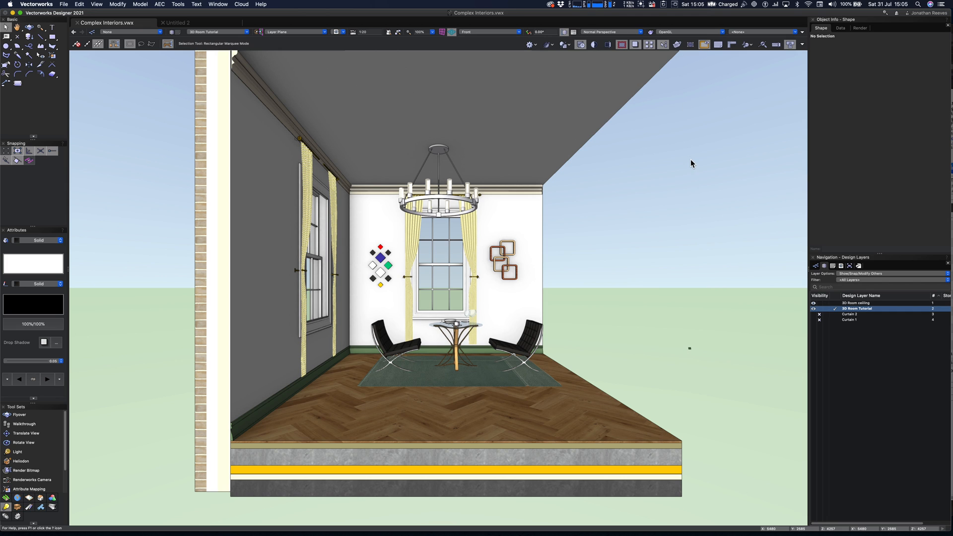
# Step: Create a viewport of the front perspective on sheet 02 [Sheet 2] at a scale of 1:50, without a drawing label
pyautogui.click(96, 4)
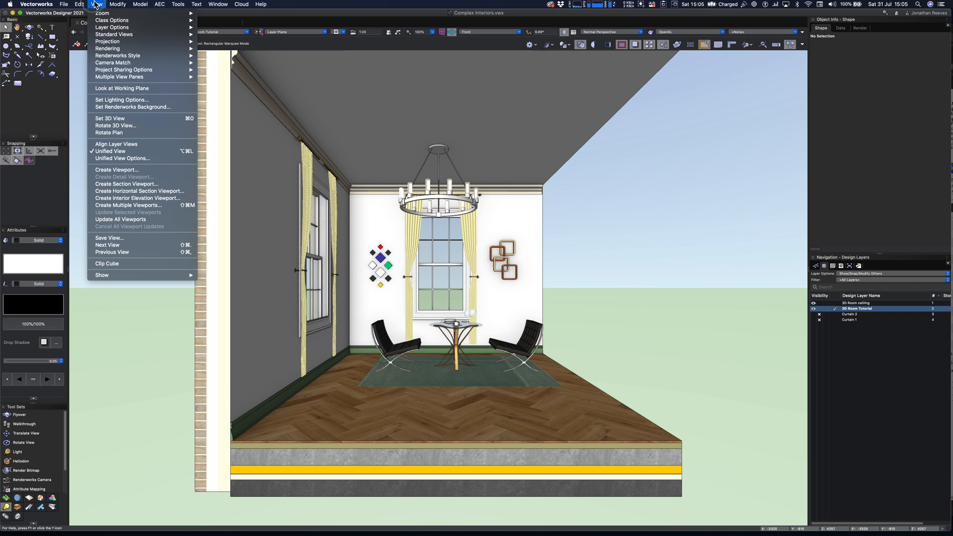
pyautogui.click(121, 172)
pyautogui.click(443, 125)
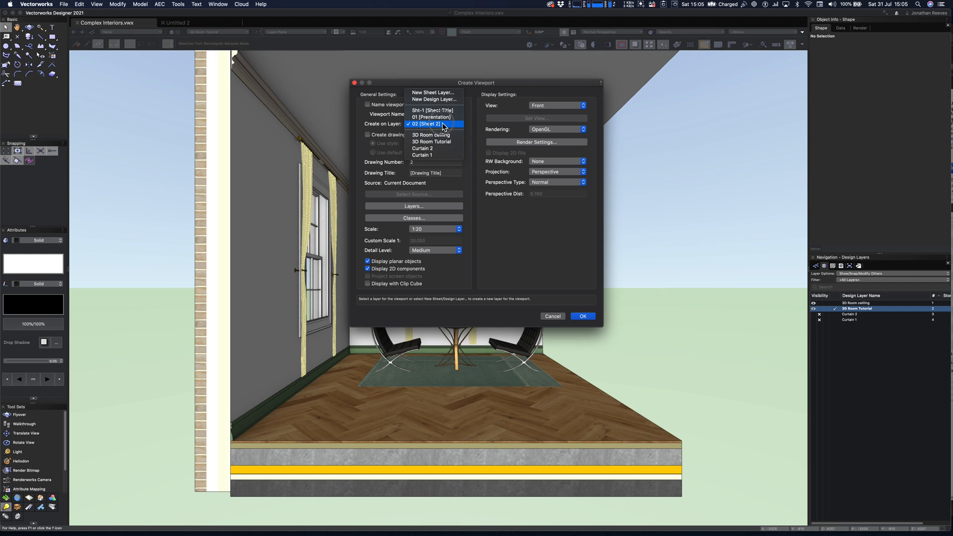
pyautogui.click(602, 248)
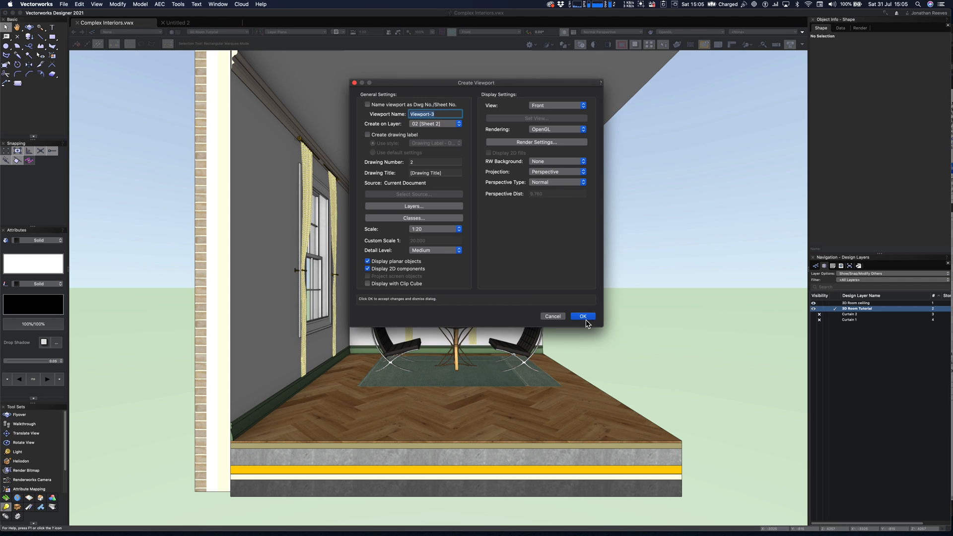
pyautogui.click(425, 229)
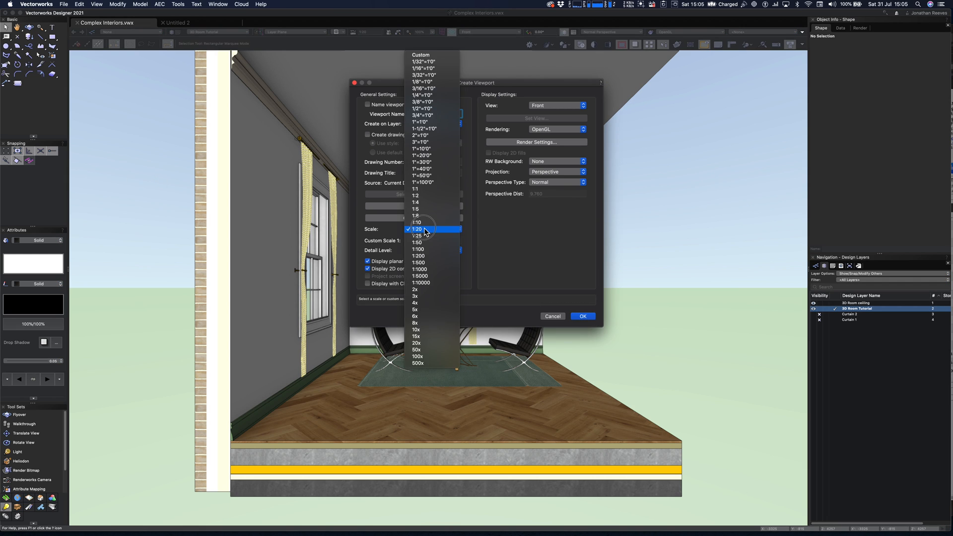
pyautogui.click(582, 318)
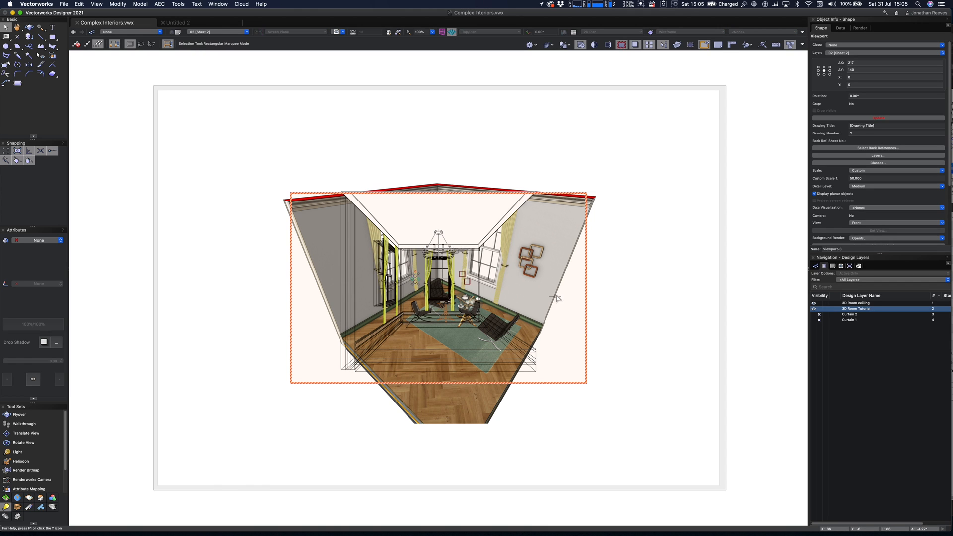
# Step: Place the front viewport in the sheet's upper right and the clipped perspective in the lower left, and update the front viewport's rendering
pyautogui.moveTo(459, 271); pyautogui.dragTo(582, 175)
pyautogui.moveTo(357, 292)
pyautogui.mouseDown()
pyautogui.moveTo(293, 313)
pyautogui.moveTo(292, 354)
pyautogui.mouseUp()
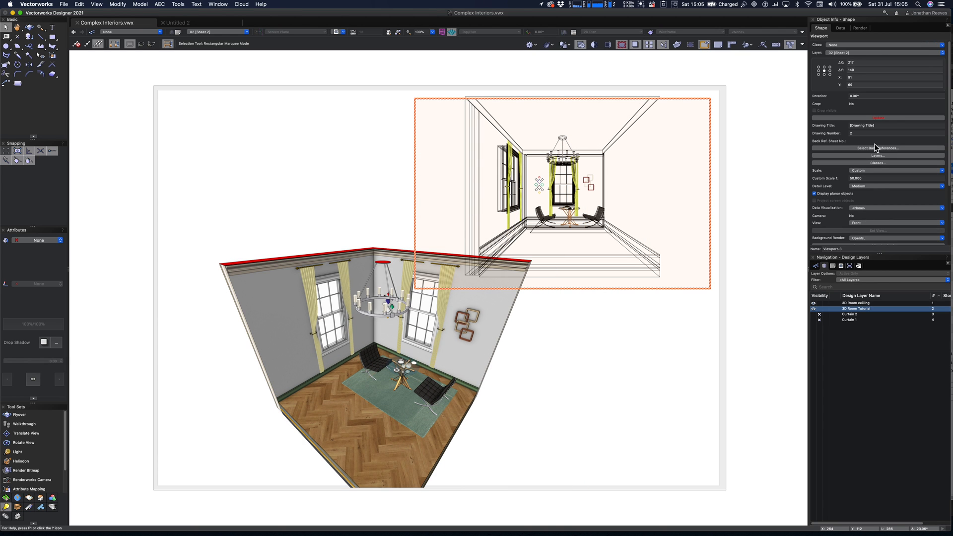
pyautogui.click(888, 118)
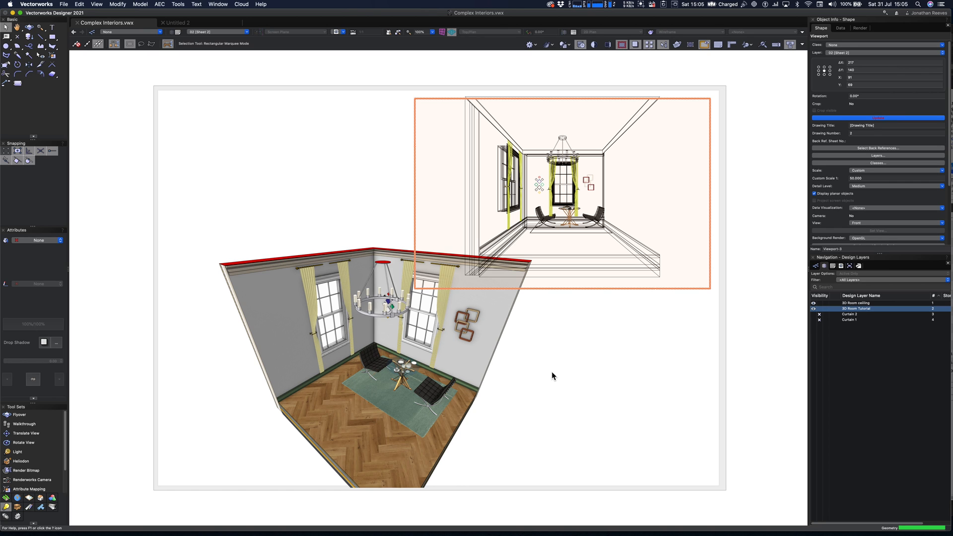
pyautogui.click(358, 382)
pyautogui.moveTo(357, 383); pyautogui.dragTo(305, 374)
pyautogui.click(632, 356)
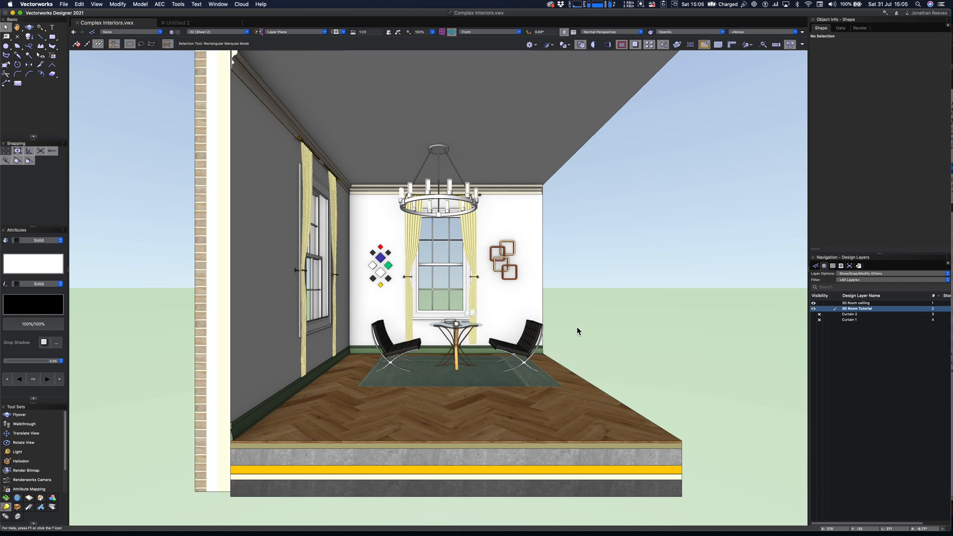
# Step: Show the room in Top/Plan view with 3D Room Tutorial as the active layer and the 3D Room ceiling layer hidden
pyautogui.press('F5')
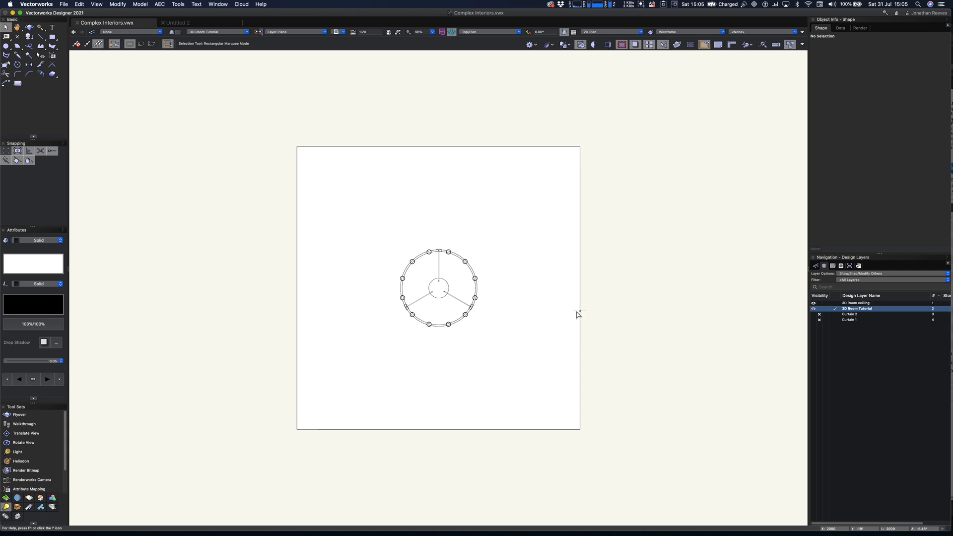
pyautogui.click(835, 303)
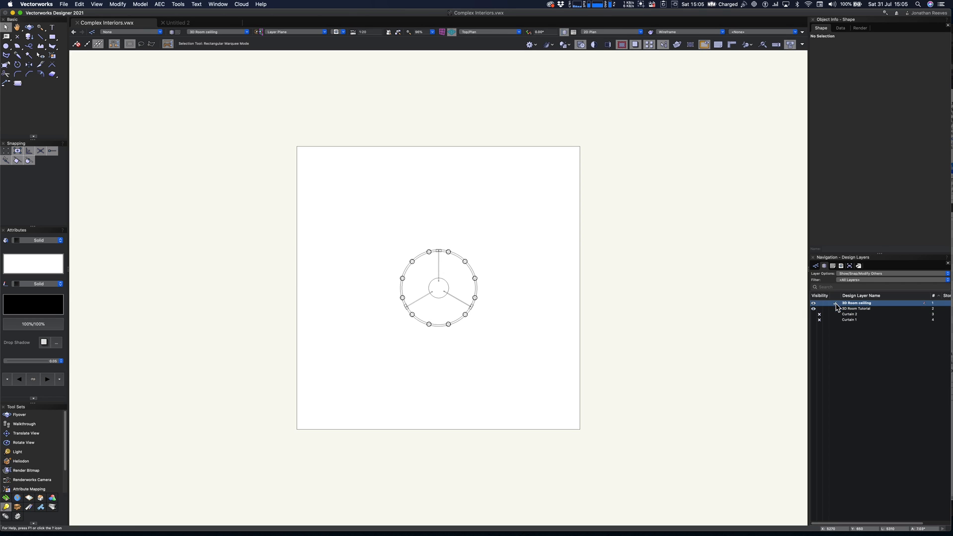
pyautogui.click(828, 308)
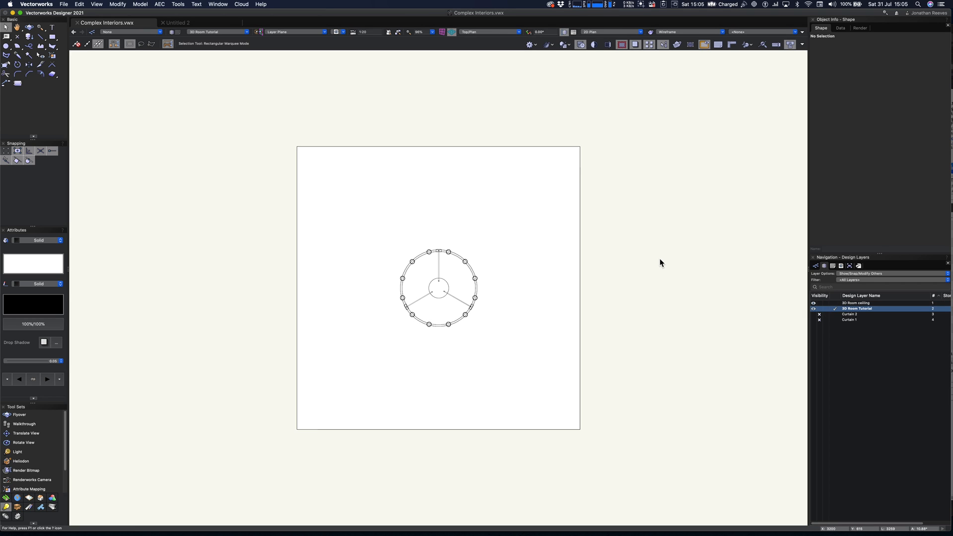
pyautogui.click(819, 303)
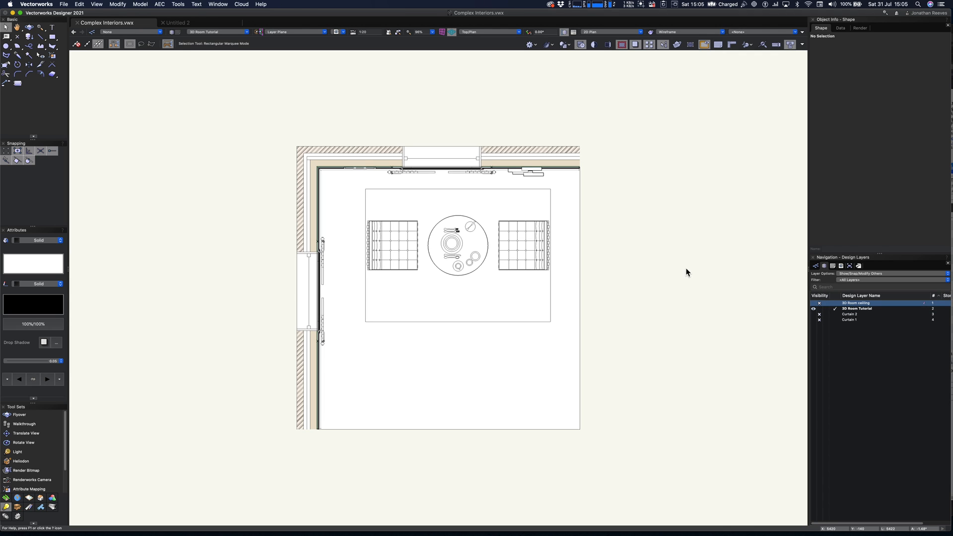
# Step: Create a Top/Plan wireframe viewport of the furnished room on sheet 02 [Sheet 2] at a scale of 1:100
pyautogui.click(96, 4)
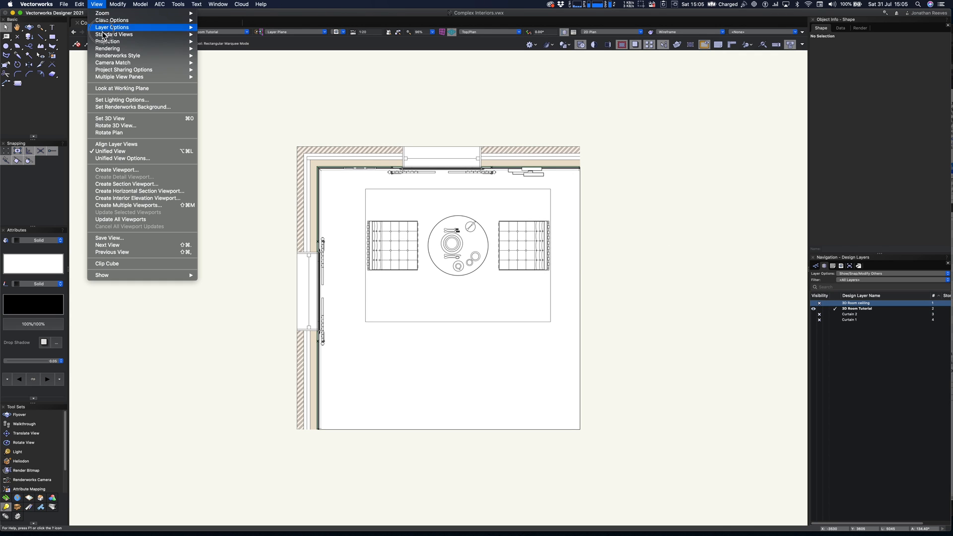
pyautogui.click(115, 169)
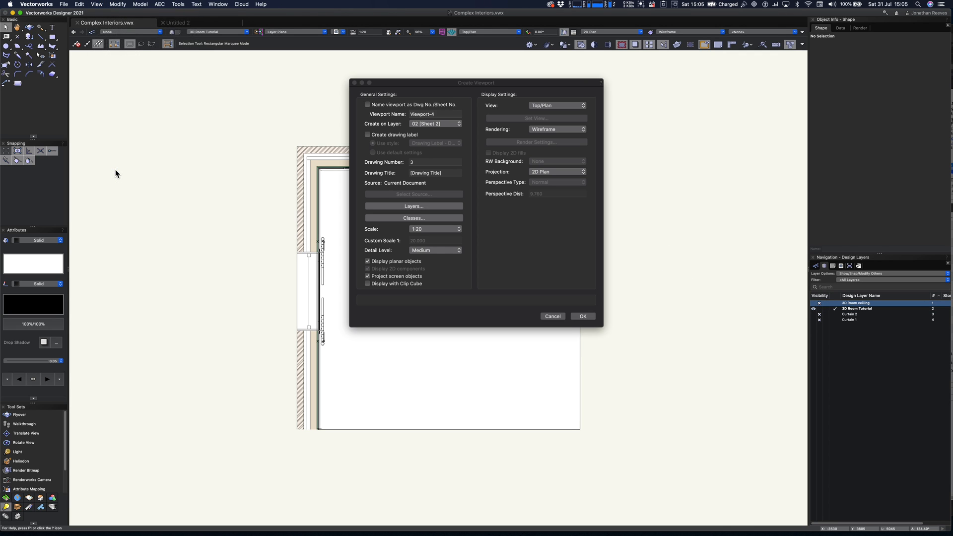
pyautogui.click(425, 228)
pyautogui.click(425, 246)
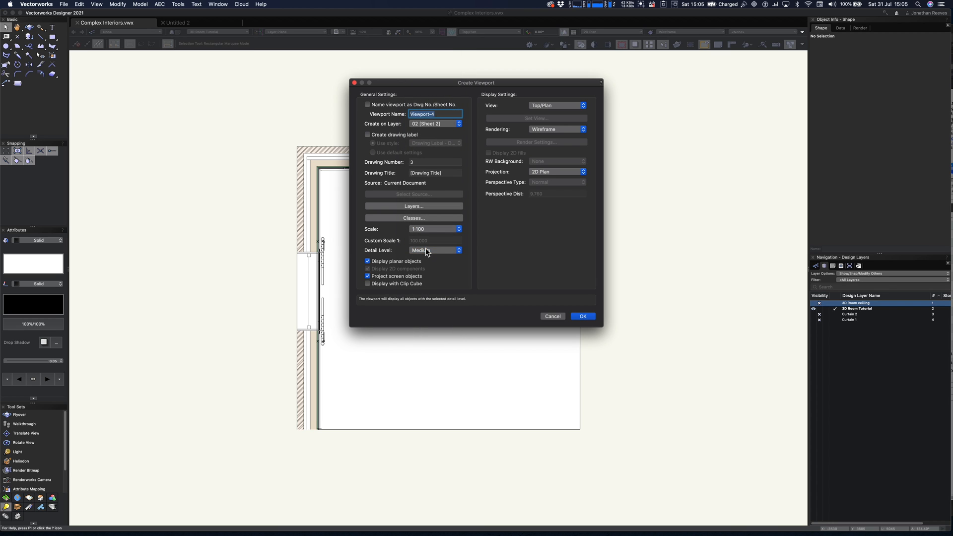
pyautogui.press('Return')
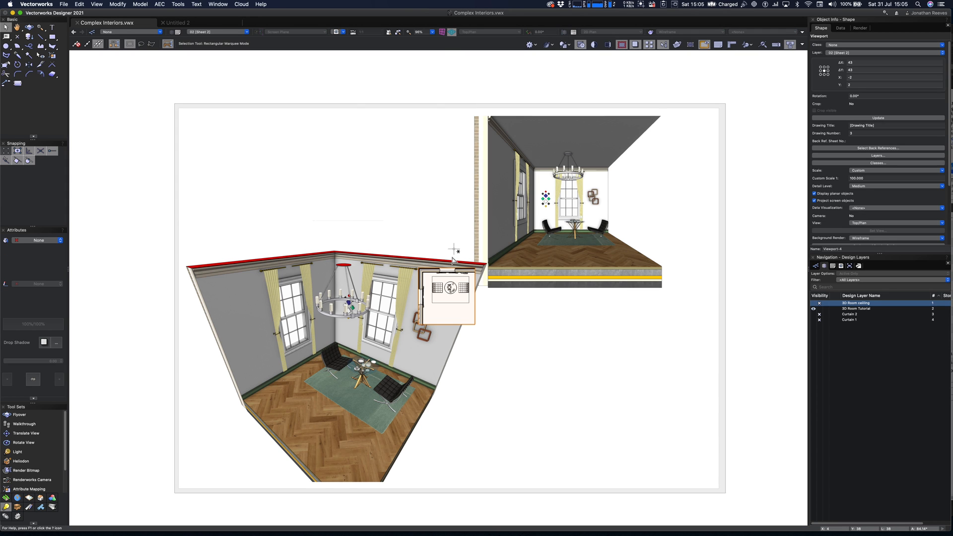
# Step: Set the plan viewport's custom scale to 1:50 and place it below the front viewport on Sheet 2
pyautogui.click(867, 179)
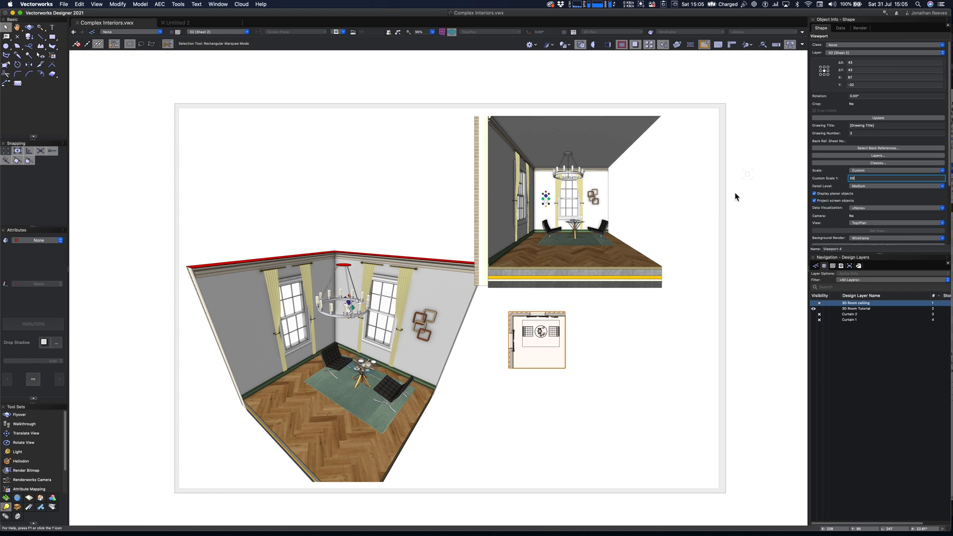
pyautogui.press('Return')
pyautogui.moveTo(551, 319); pyautogui.dragTo(604, 372)
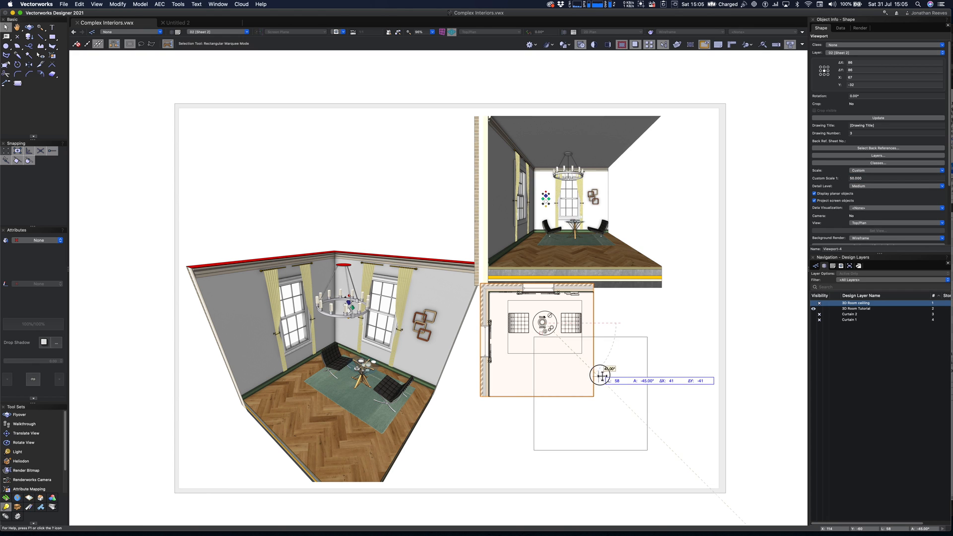
pyautogui.moveTo(545, 270); pyautogui.dragTo(576, 266)
pyautogui.click(477, 334)
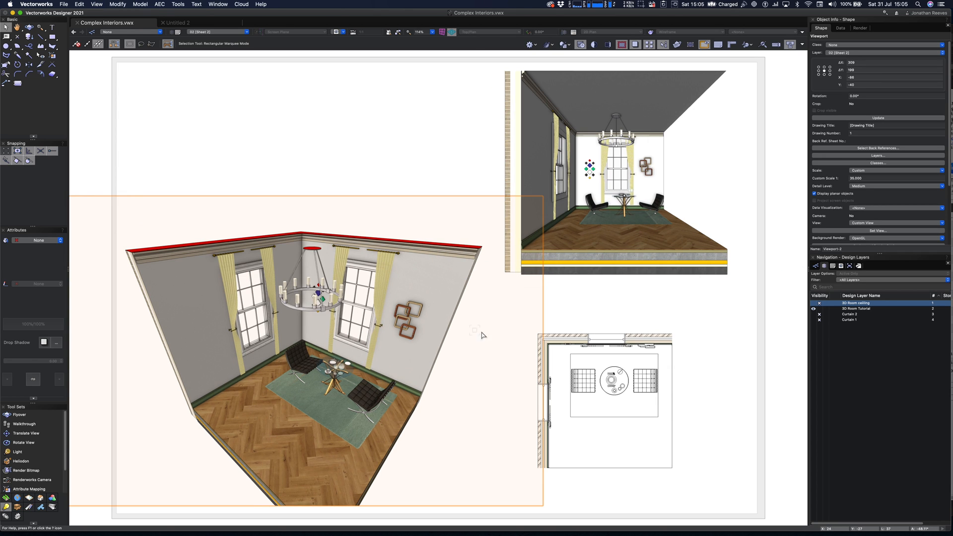
pyautogui.click(759, 304)
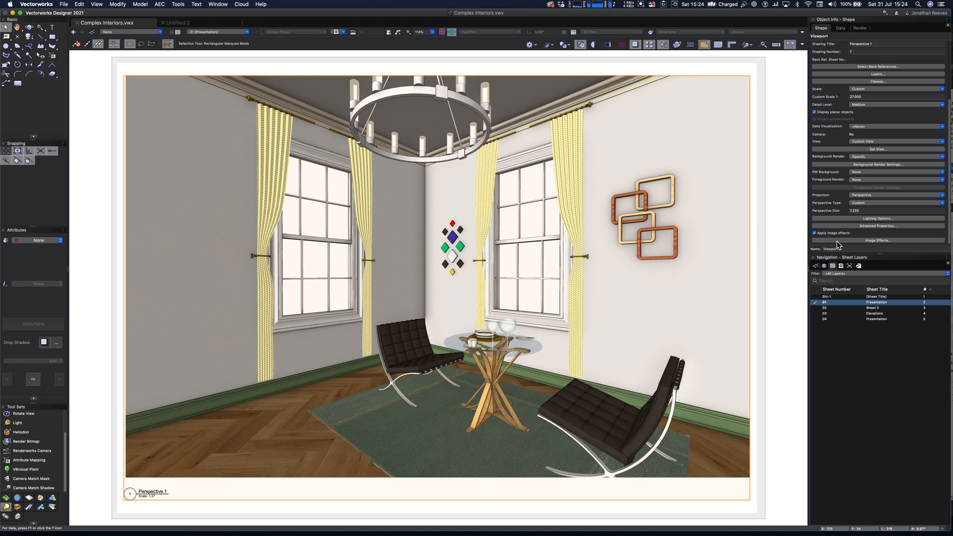
# Step: Apply image effects to the Perspective 1 viewport on sheet 01, with medium soft edges and increased exposure
pyautogui.click(837, 241)
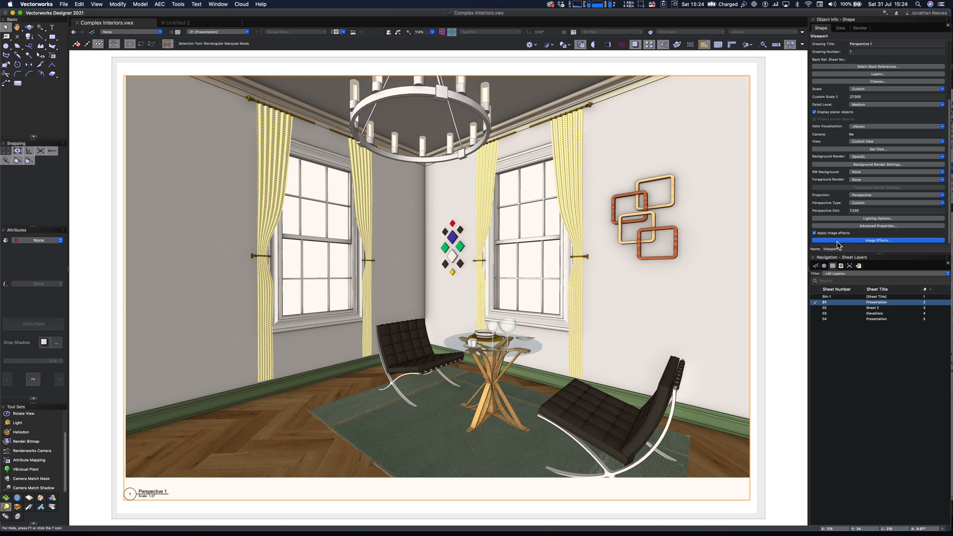
pyautogui.moveTo(677, 81); pyautogui.dragTo(574, 64)
pyautogui.moveTo(641, 167)
pyautogui.mouseDown()
pyautogui.moveTo(610, 167)
pyautogui.moveTo(669, 170)
pyautogui.moveTo(614, 156)
pyautogui.moveTo(659, 157)
pyautogui.moveTo(640, 156)
pyautogui.mouseUp()
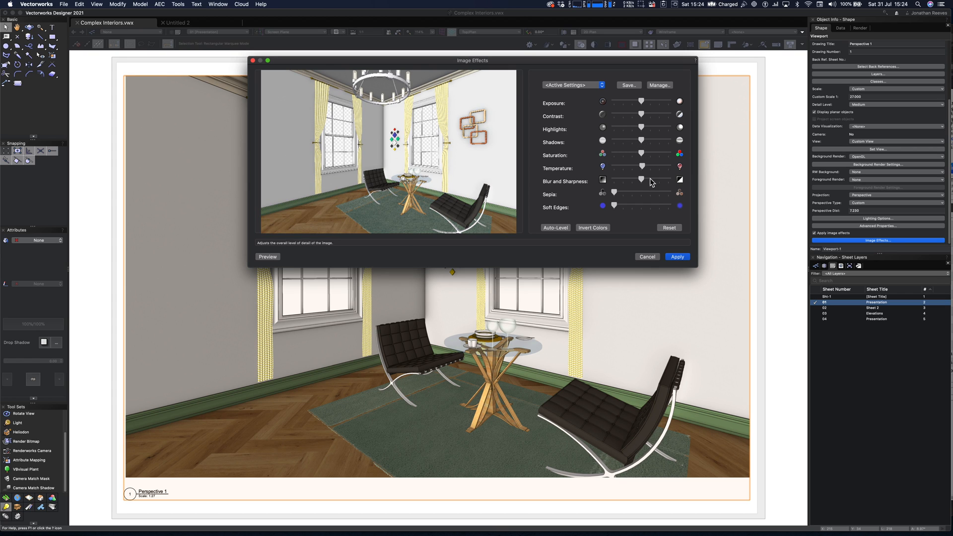
pyautogui.moveTo(615, 205); pyautogui.dragTo(641, 208)
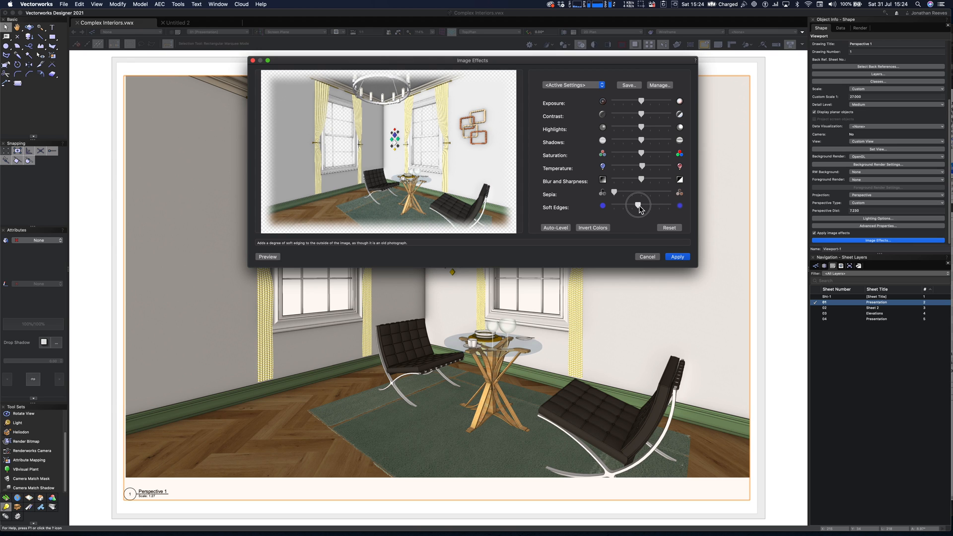
pyautogui.moveTo(640, 101); pyautogui.dragTo(658, 110)
pyautogui.click(675, 257)
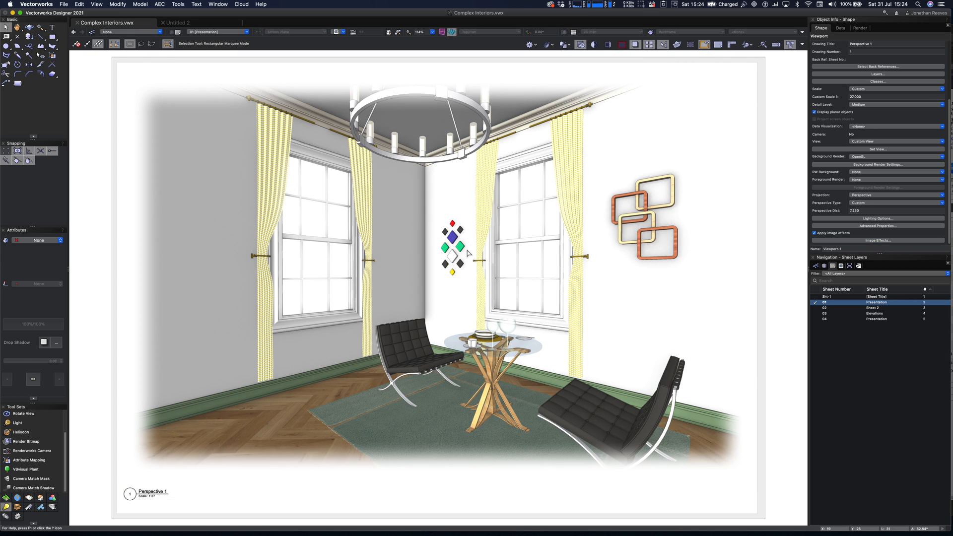
pyautogui.press('Escape')
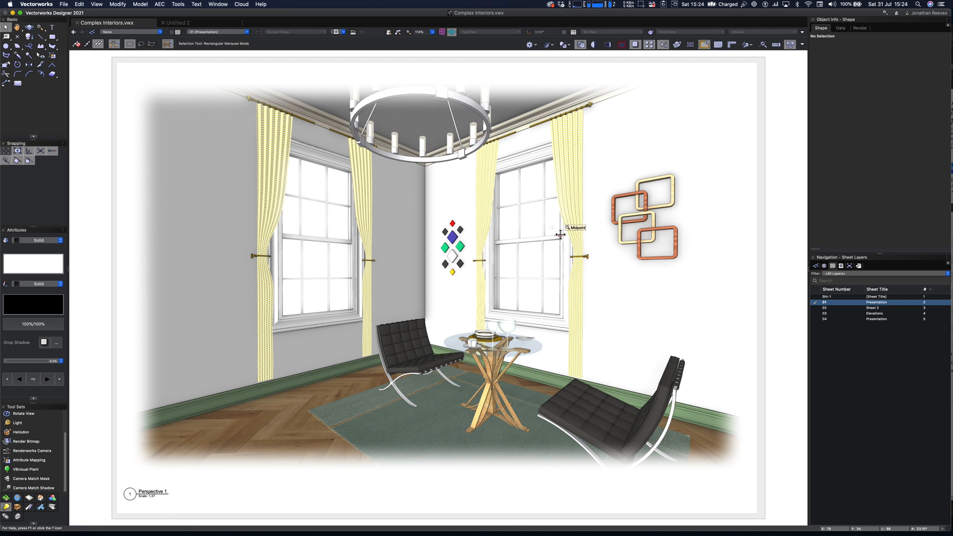
# Step: Open sheet 04 [Presentation] and examine the rendered perspective up close around the chair, glass table and wall art
pyautogui.doubleClick(857, 320)
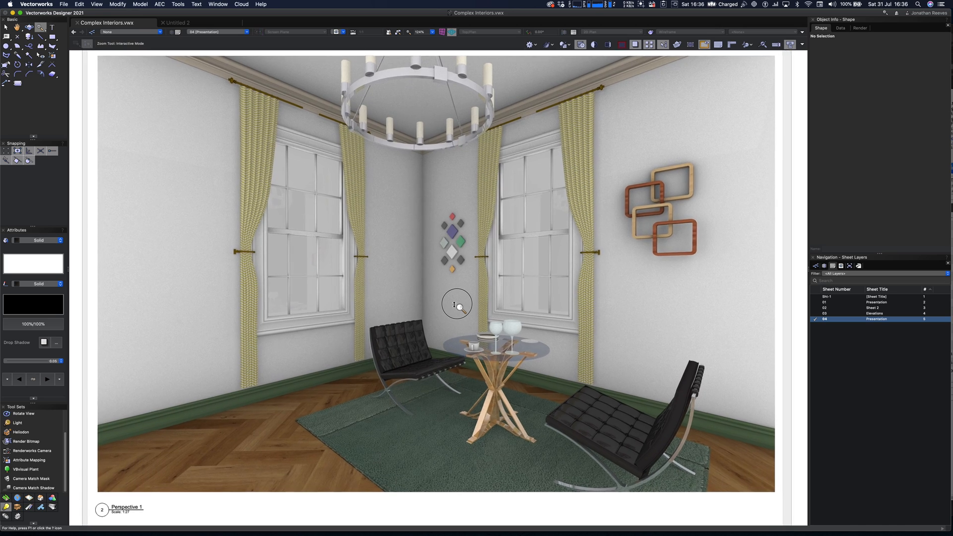
pyautogui.scroll(5, 454, 304)
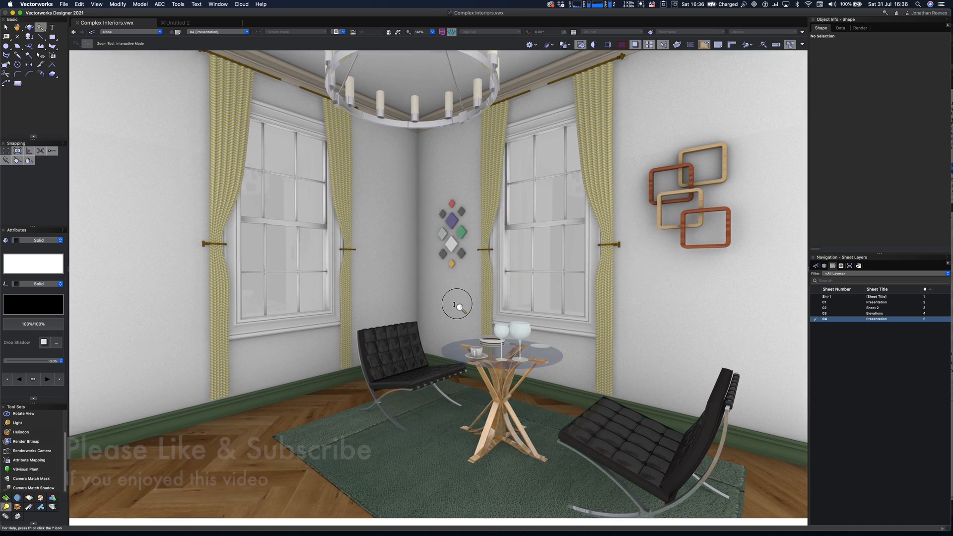
pyautogui.scroll(5, 454, 304)
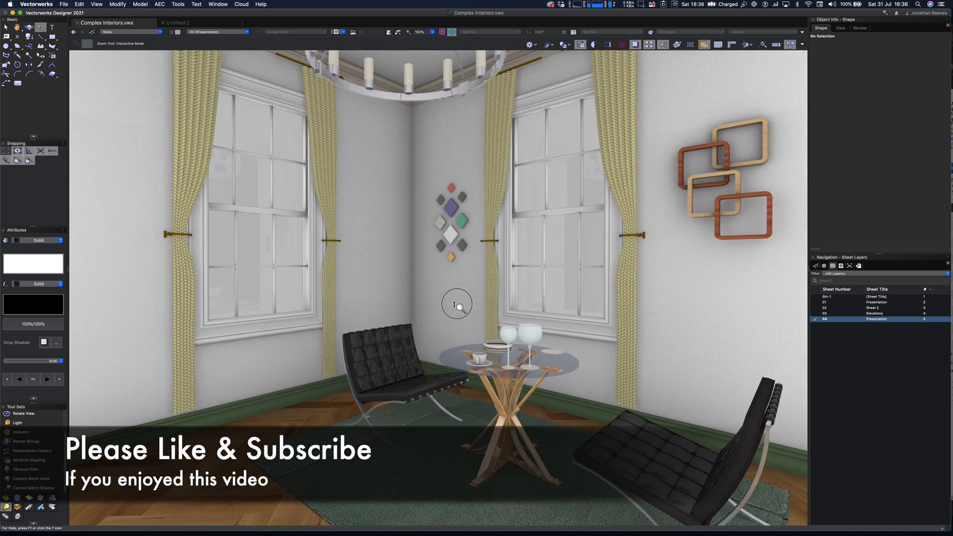
pyautogui.scroll(5, 454, 304)
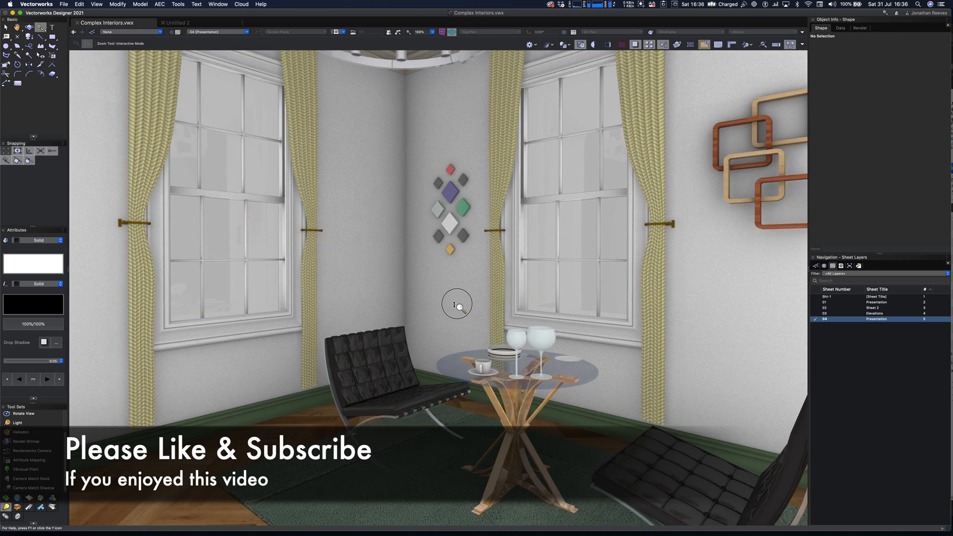
pyautogui.scroll(5, 454, 304)
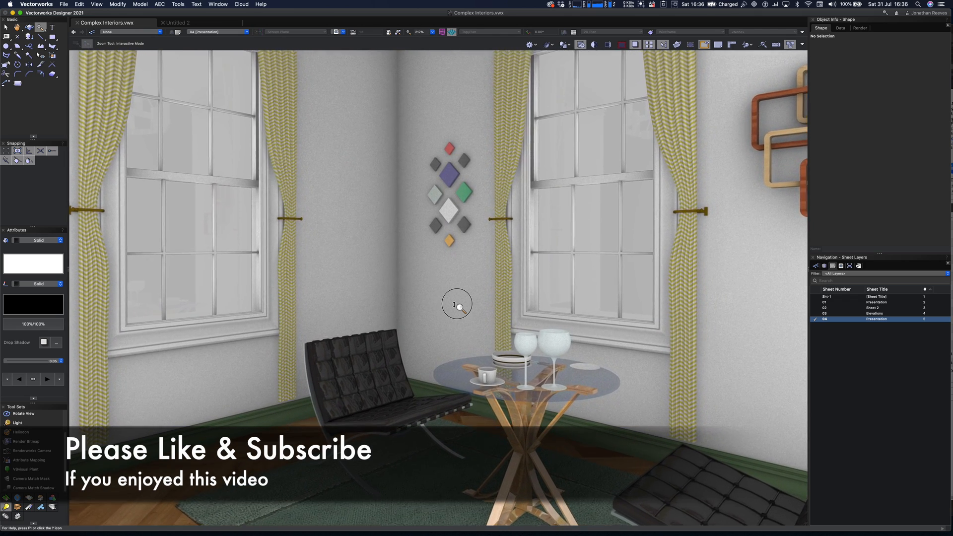
pyautogui.scroll(5, 454, 304)
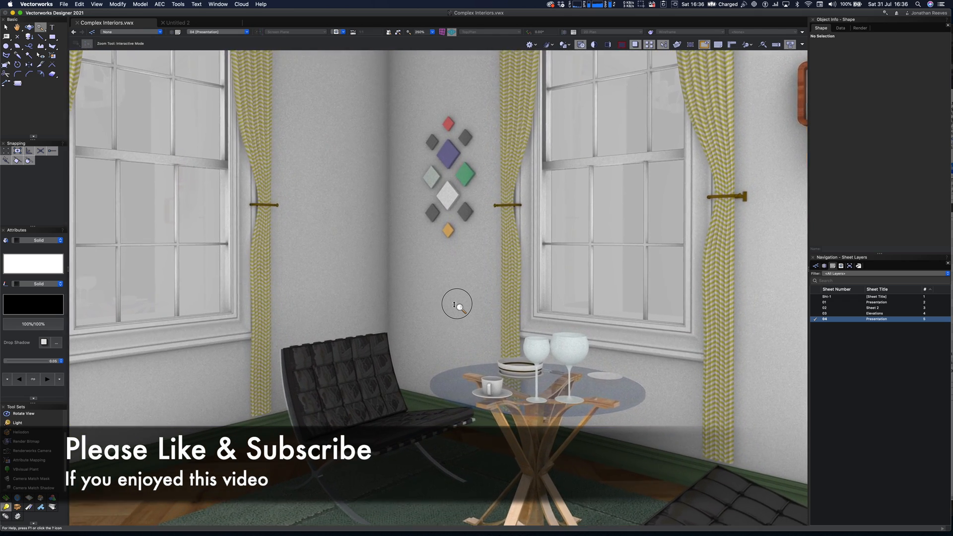
pyautogui.scroll(5, 454, 304)
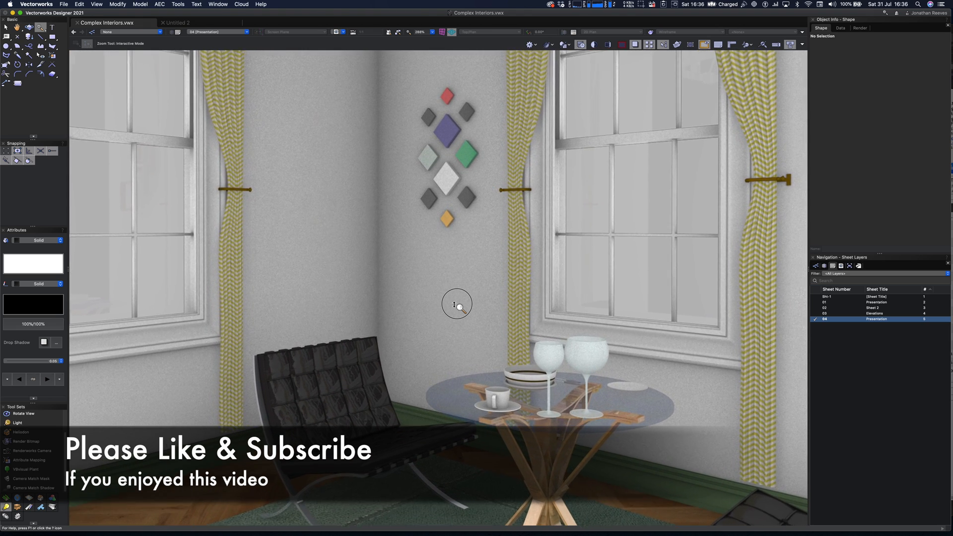
pyautogui.scroll(5, 454, 304)
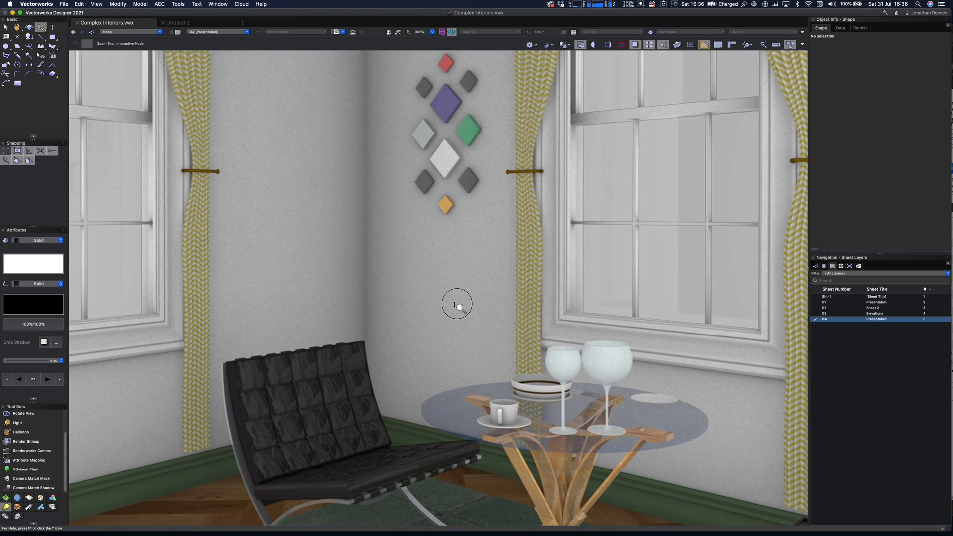
pyautogui.scroll(5, 454, 304)
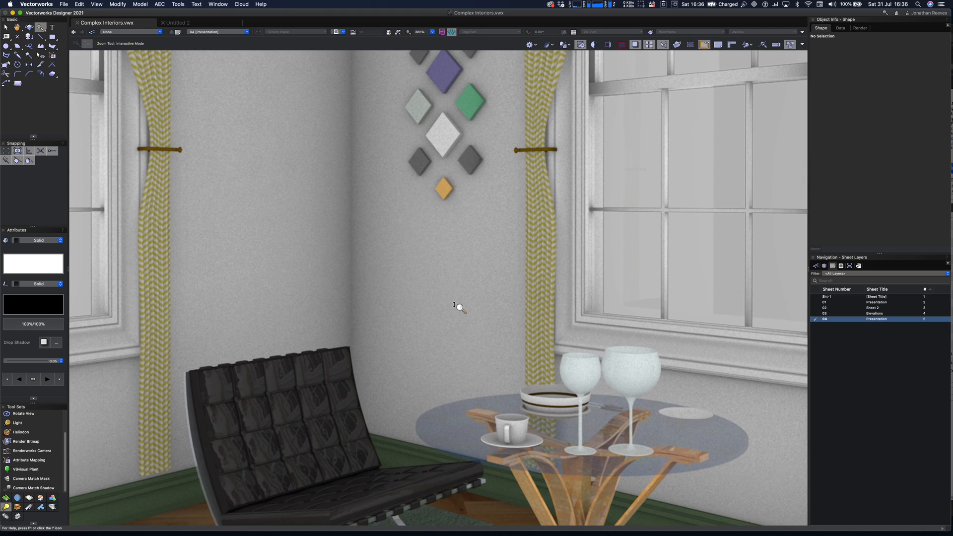